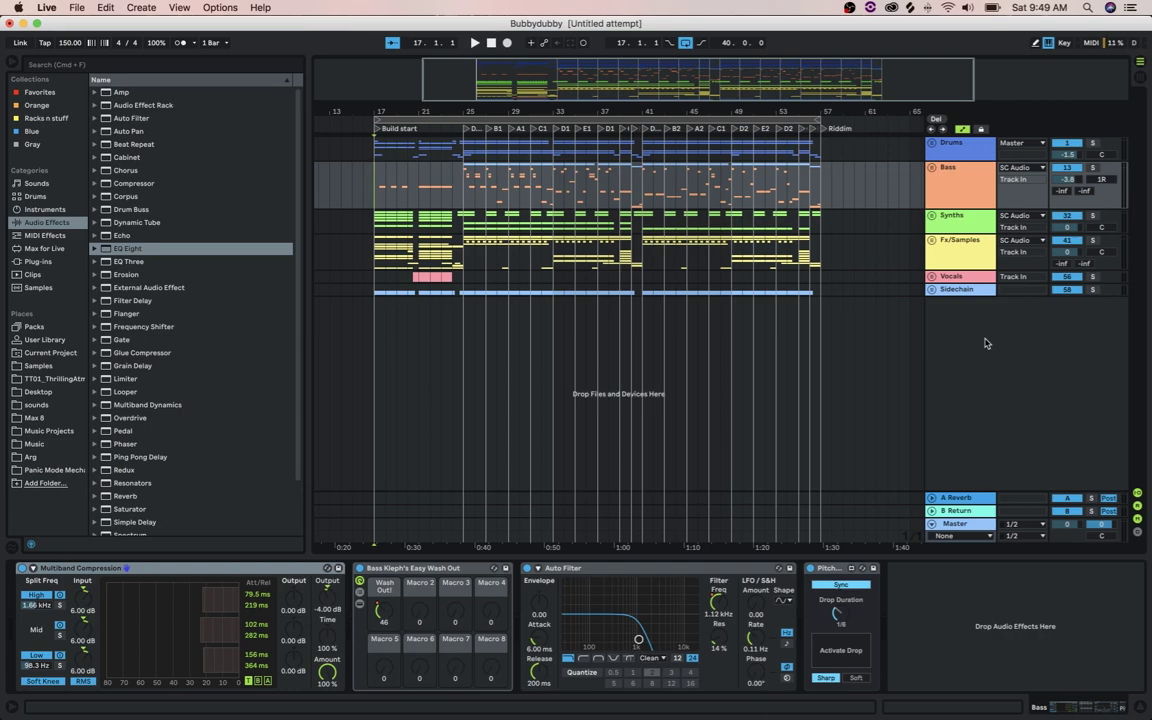
Play the arrangement from the Build start marker, stretching the loop end to bar 61 and resetting it to bar 57
{"action": "key", "text": "space"}
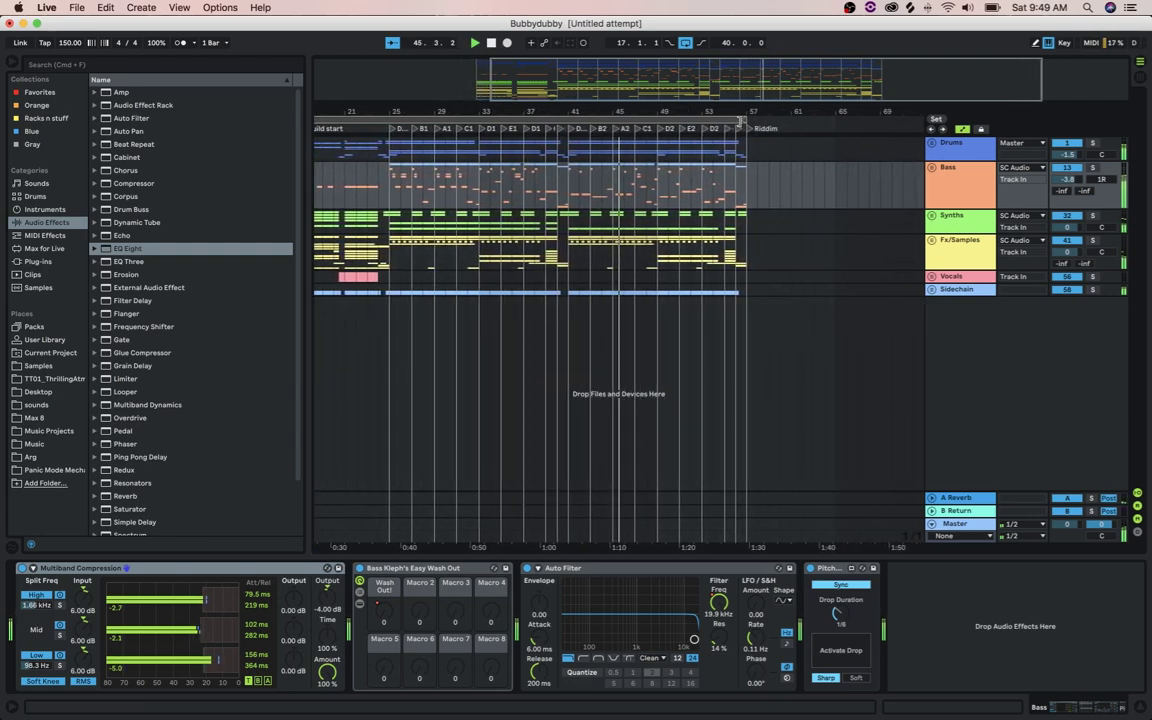
{"action": "left_click_drag", "start_coordinate": [741, 121], "coordinate": [784, 122]}
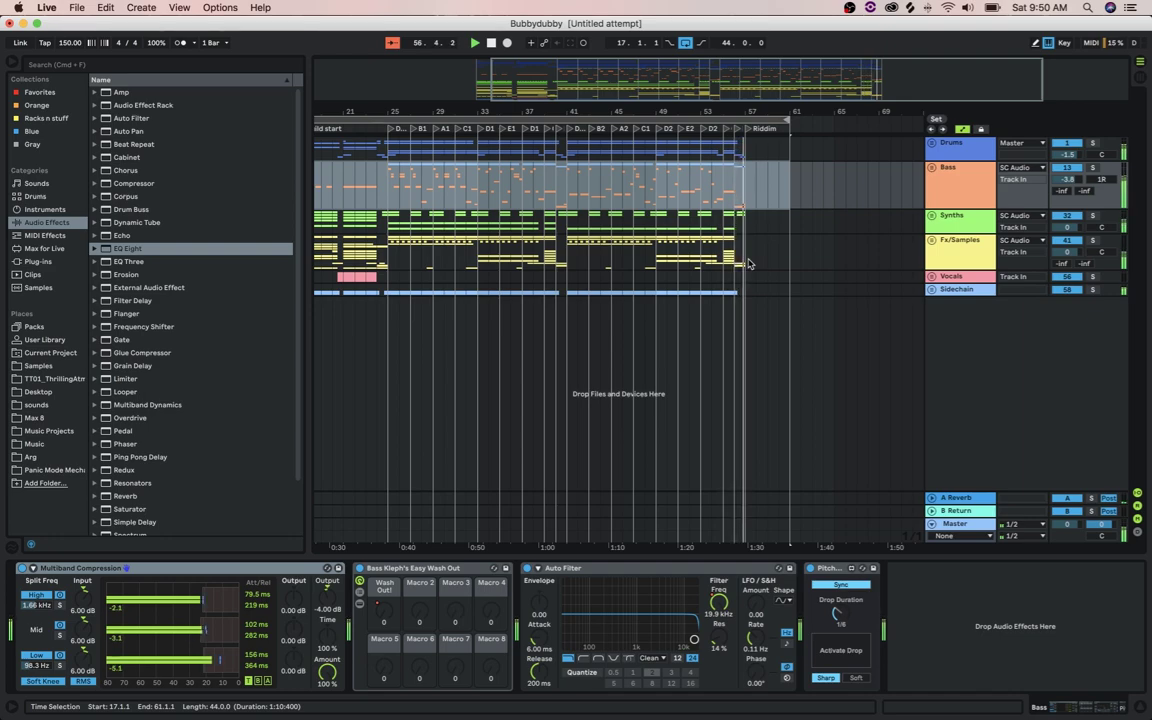
{"action": "scroll", "coordinate": [750, 264], "scroll_direction": "left", "scroll_amount": 3}
{"action": "scroll", "coordinate": [752, 264], "scroll_direction": "left", "scroll_amount": 1}
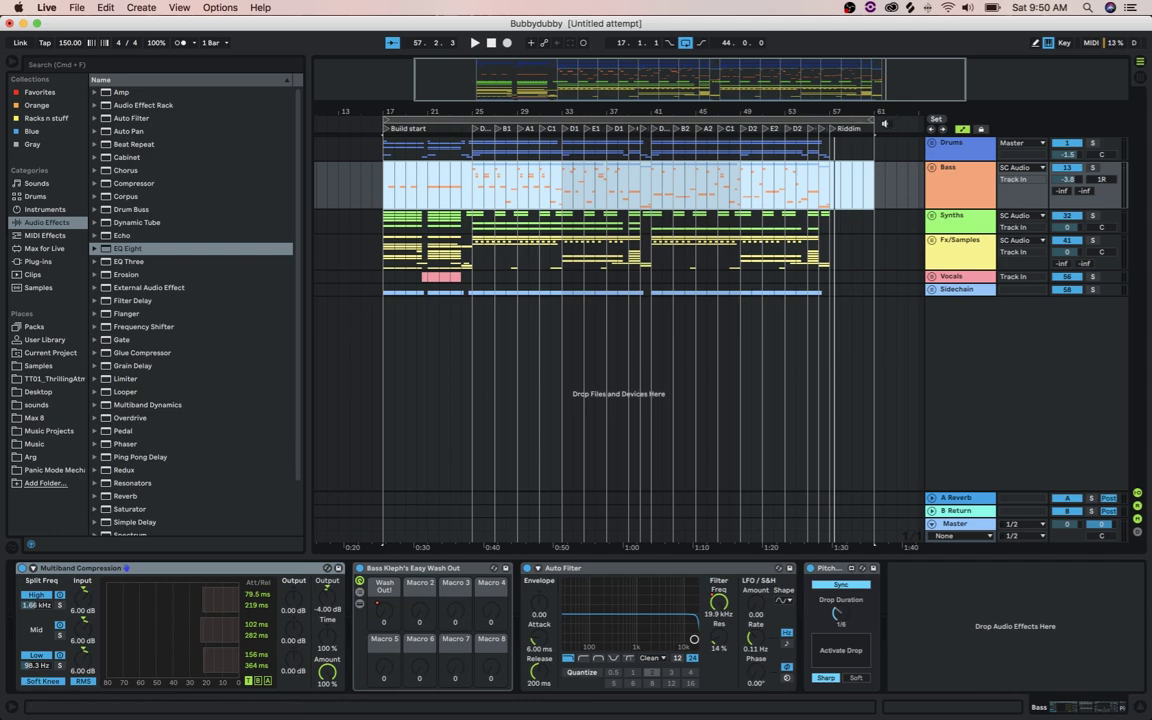
{"action": "left_click_drag", "start_coordinate": [875, 121], "coordinate": [828, 112]}
{"action": "left_click_drag", "start_coordinate": [918, 112], "coordinate": [878, 111]}
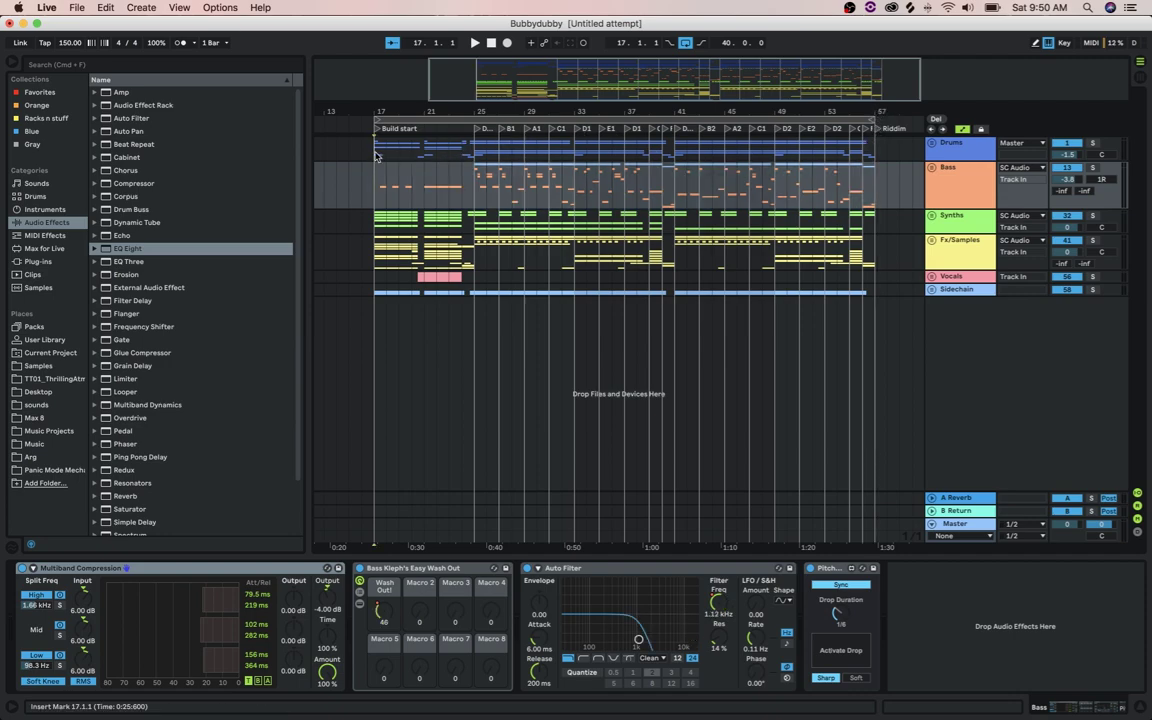
Unfold the Drums group and place the insert marker at bar 25, where the drop starts
{"action": "key", "text": "Up"}
{"action": "left_click", "coordinate": [930, 145]}
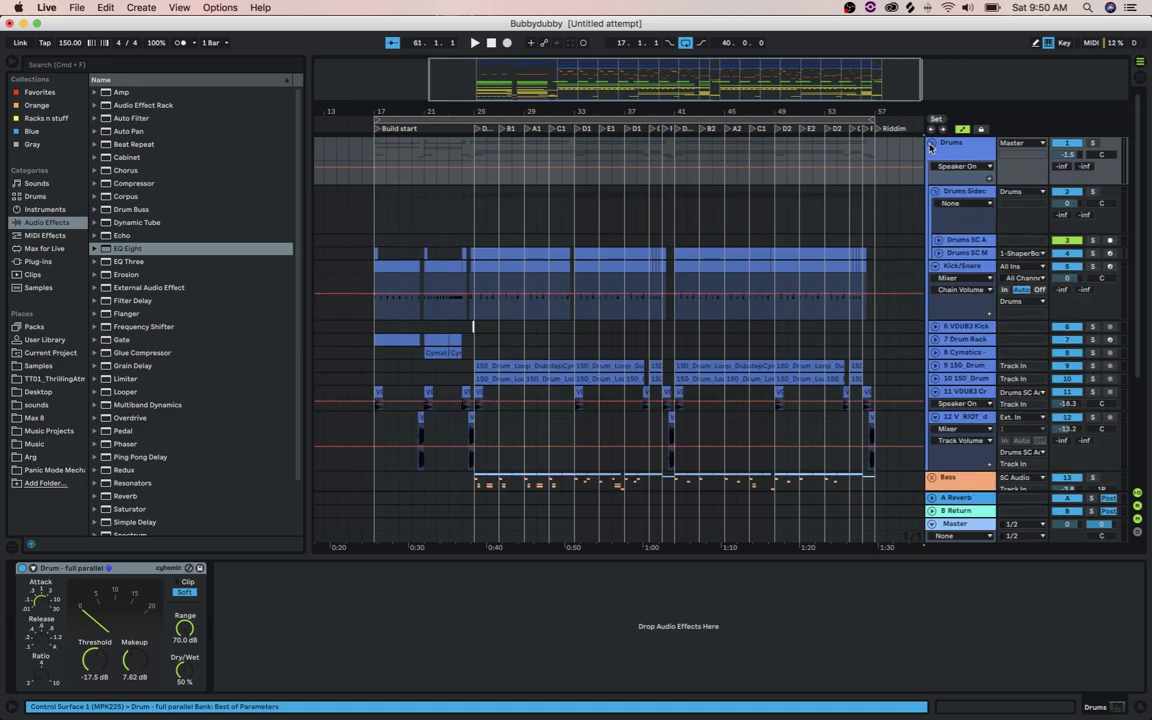
{"action": "left_click", "coordinate": [471, 193]}
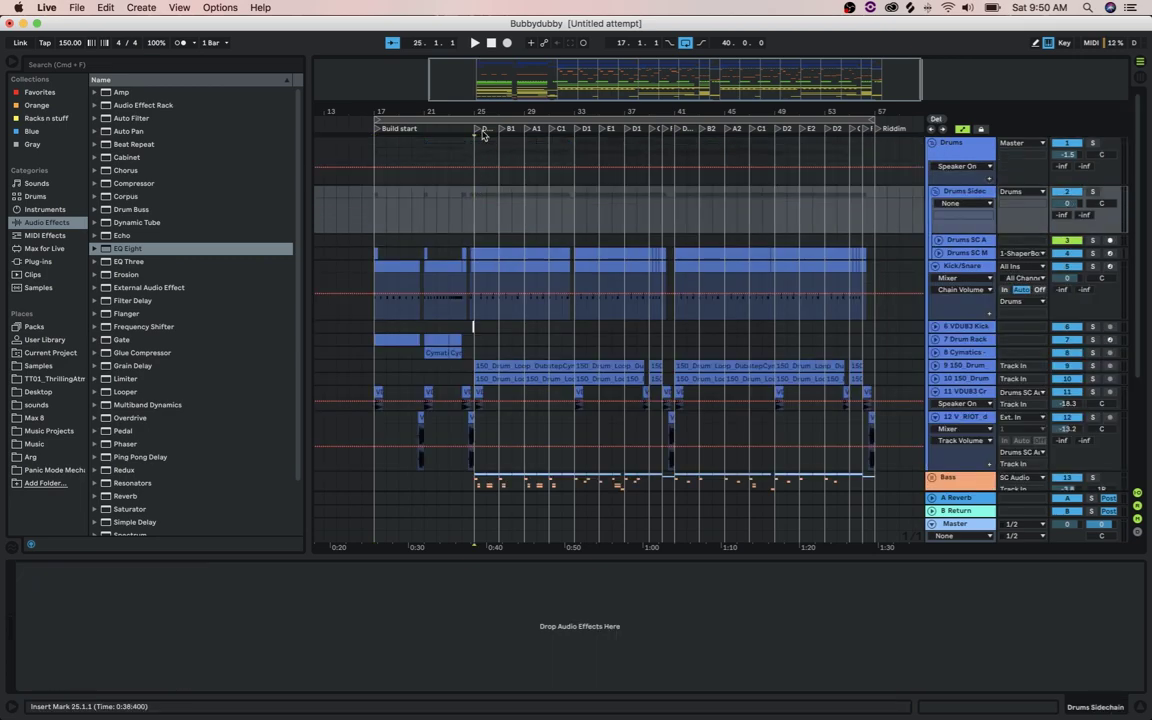
{"action": "key", "text": "plus"}
{"action": "scroll", "coordinate": [620, 330], "scroll_direction": "right", "scroll_amount": 5}
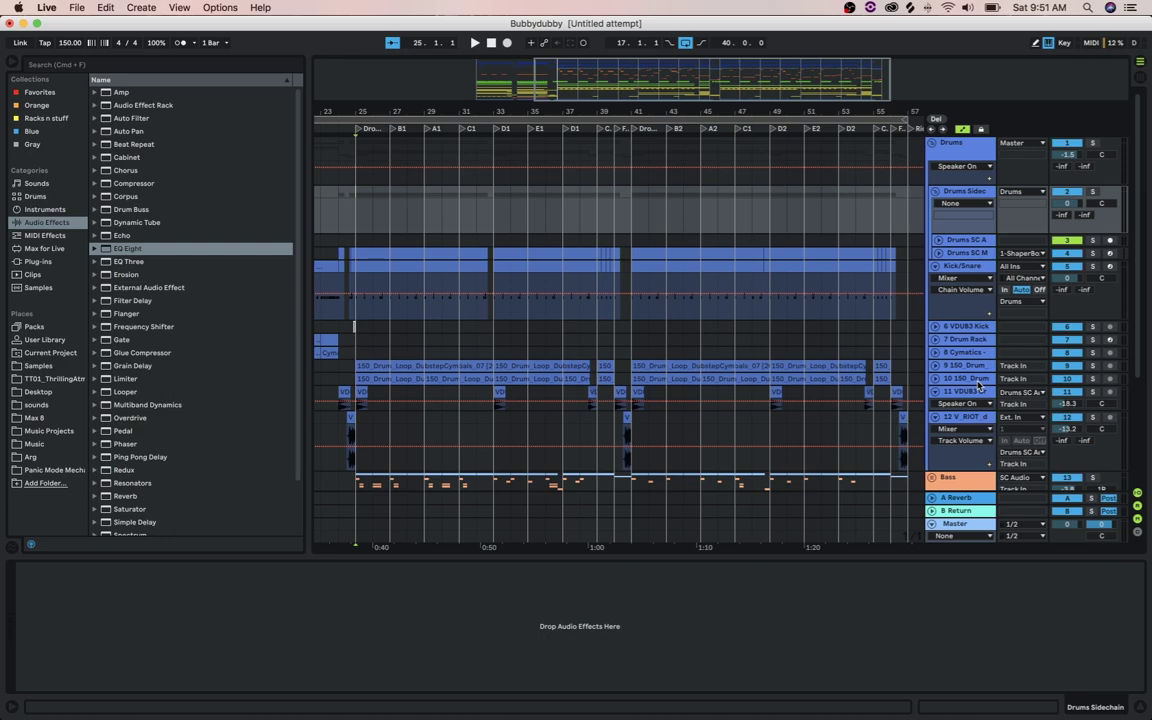
Play the drop while soloing Kick/Snare and other drum tracks in turn, finishing with the whole Drums group soloed
{"action": "left_click", "coordinate": [366, 322]}
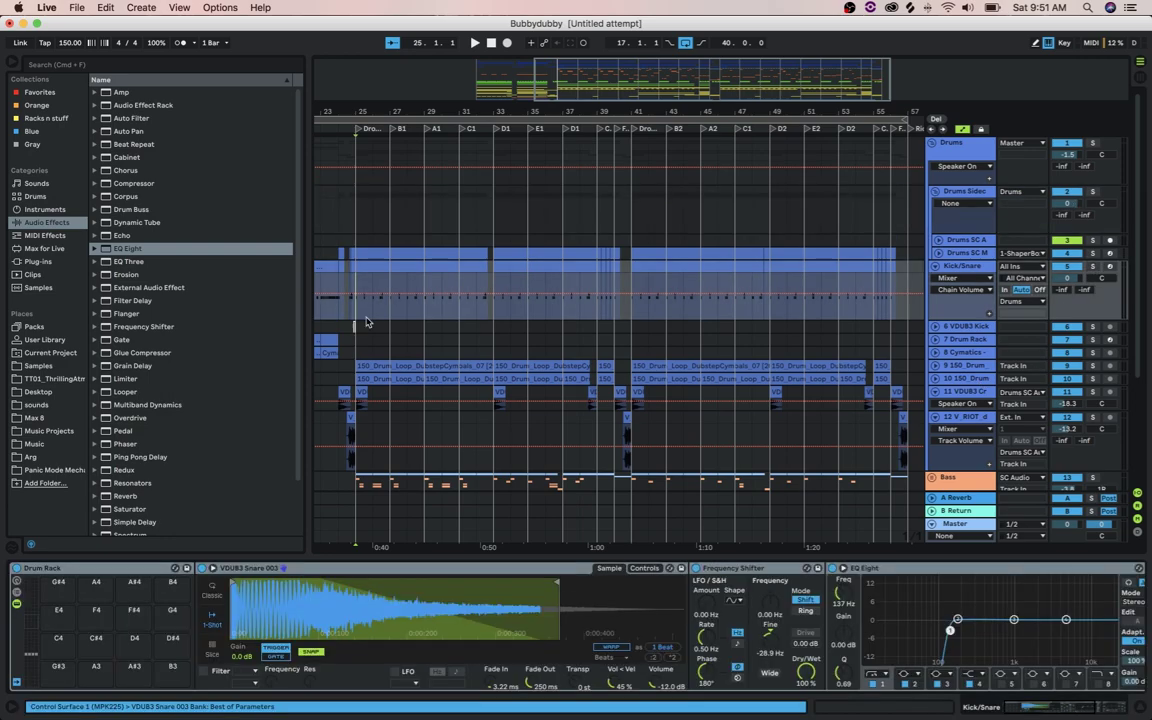
{"action": "left_click", "coordinate": [1091, 266]}
{"action": "key", "text": "space"}
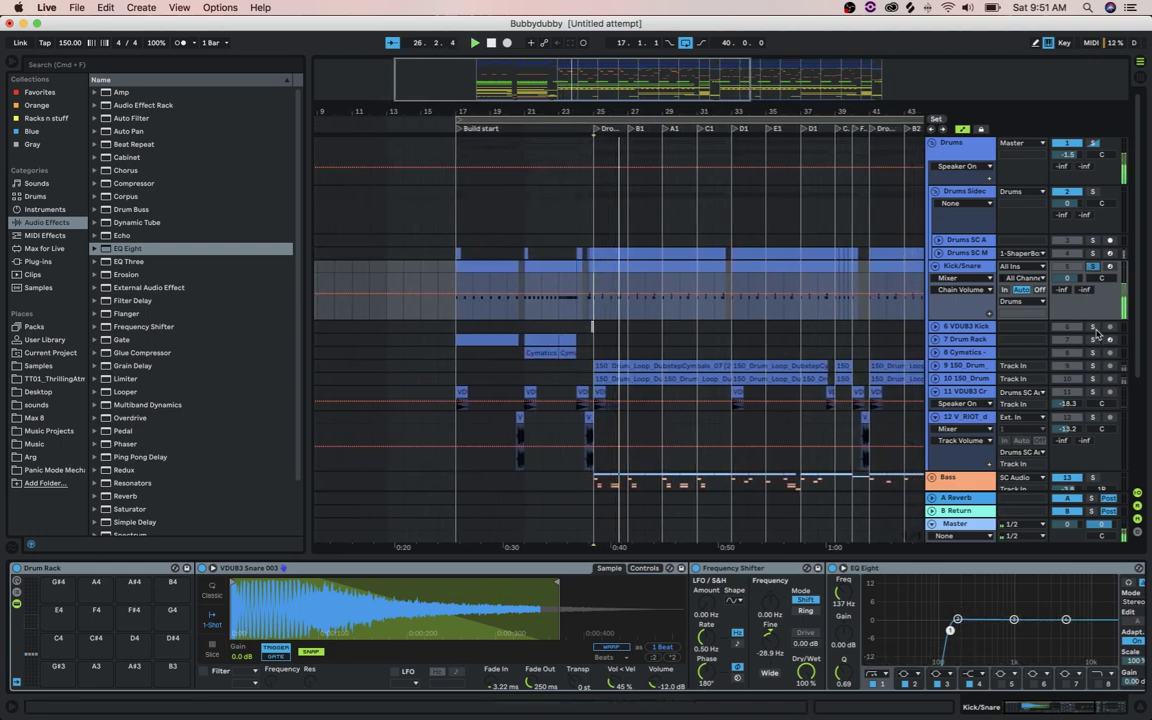
{"action": "left_click", "coordinate": [1092, 366]}
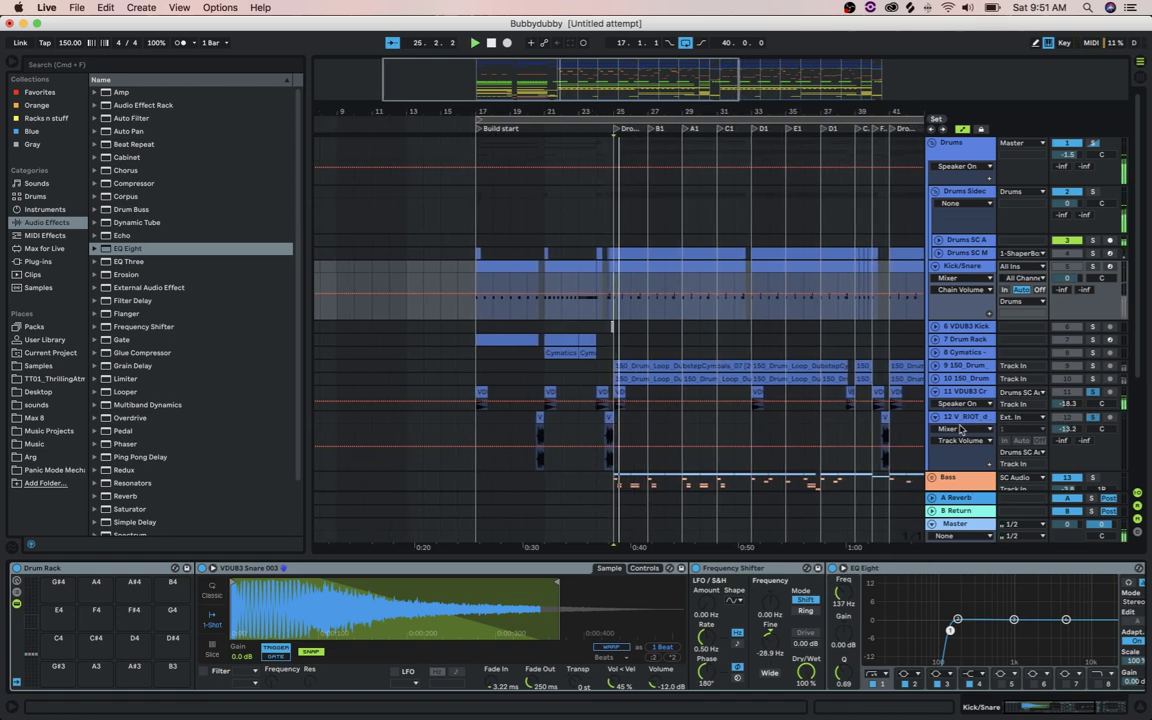
{"action": "left_click", "coordinate": [873, 436]}
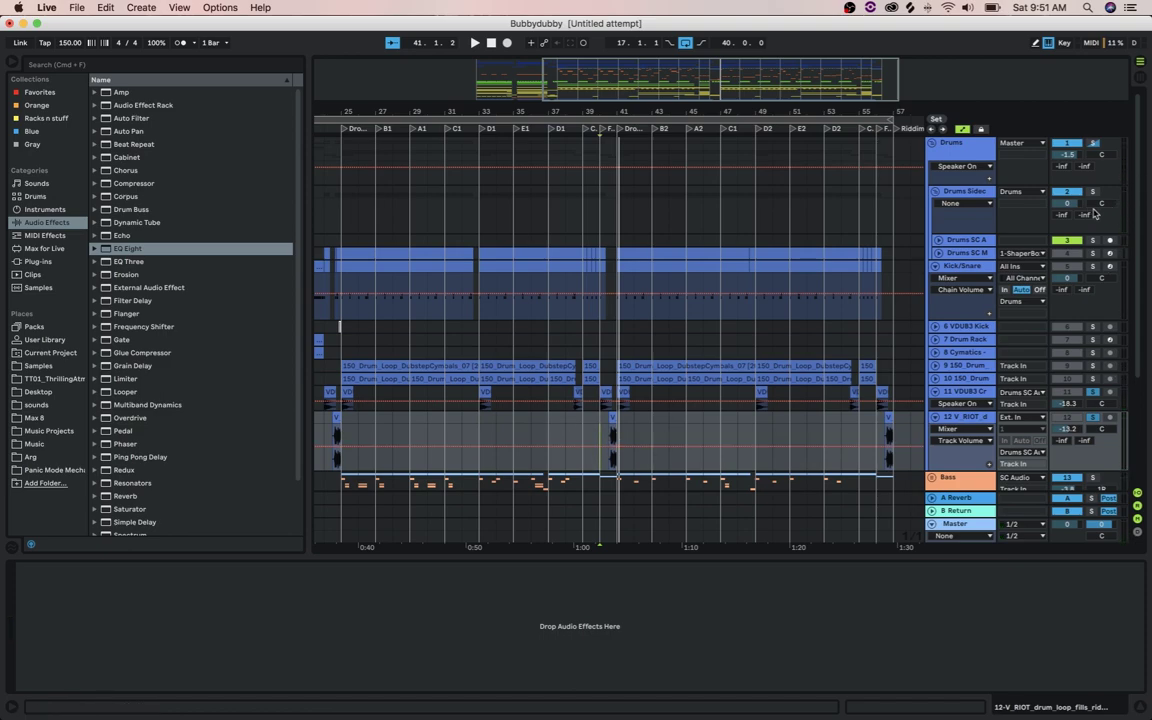
{"action": "left_click", "coordinate": [1093, 145]}
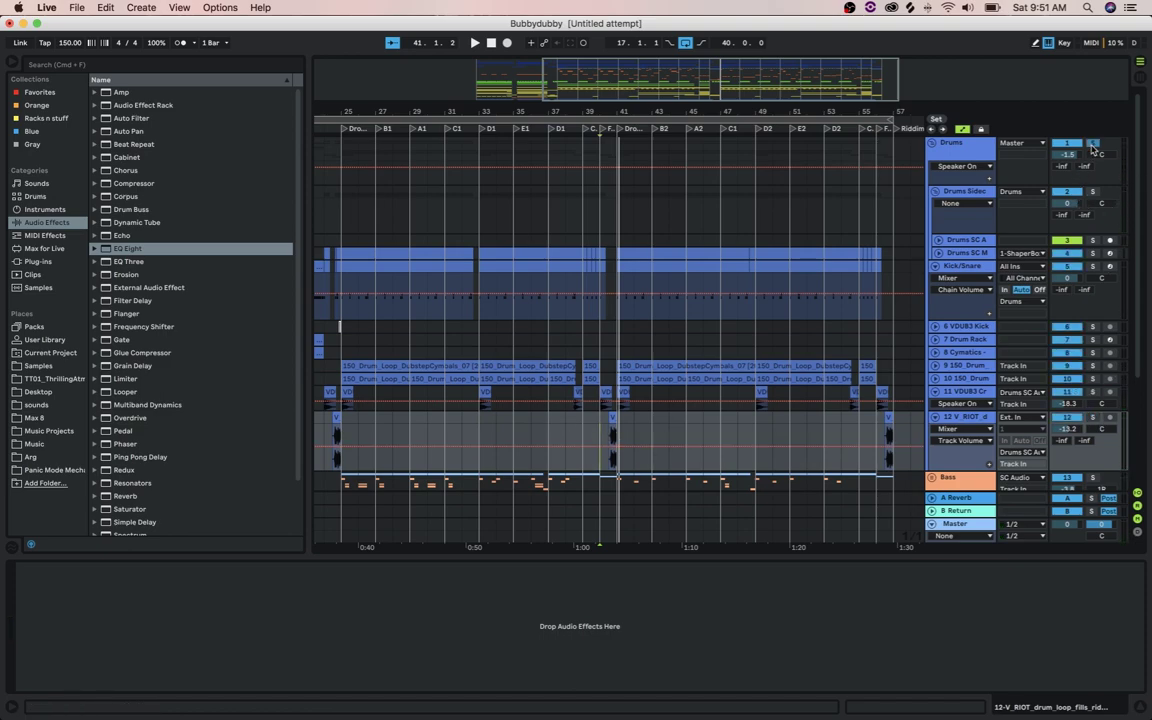
Inspect the Kick/Snare track's Drum Rack pads, including VDUB3 Kick 093, the V_RIOT riddim snare and VDUB3 Snare 003
{"action": "left_click", "coordinate": [947, 268]}
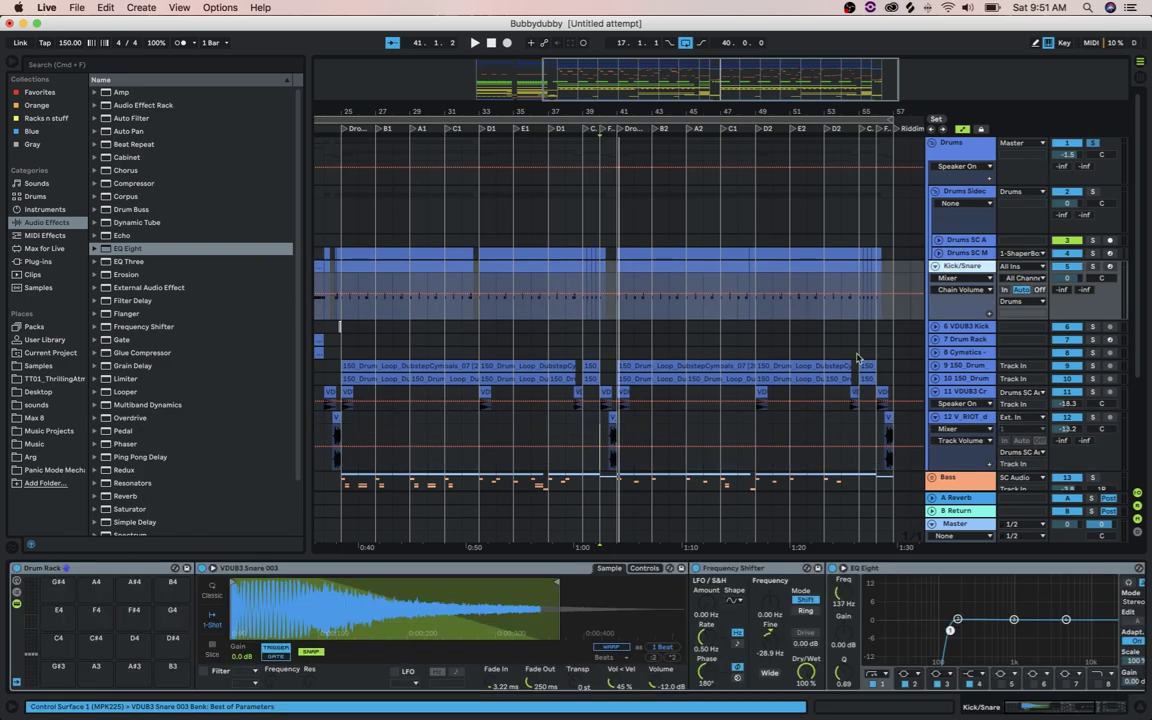
{"action": "left_click", "coordinate": [123, 569]}
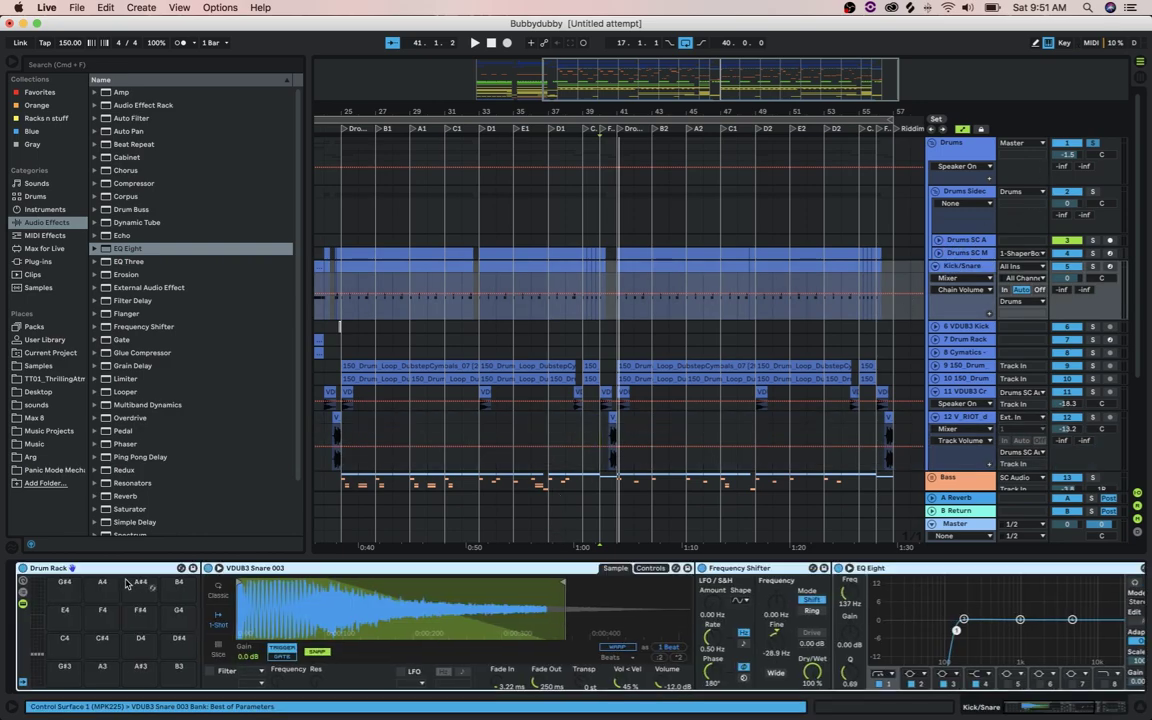
{"action": "left_click", "coordinate": [41, 656]}
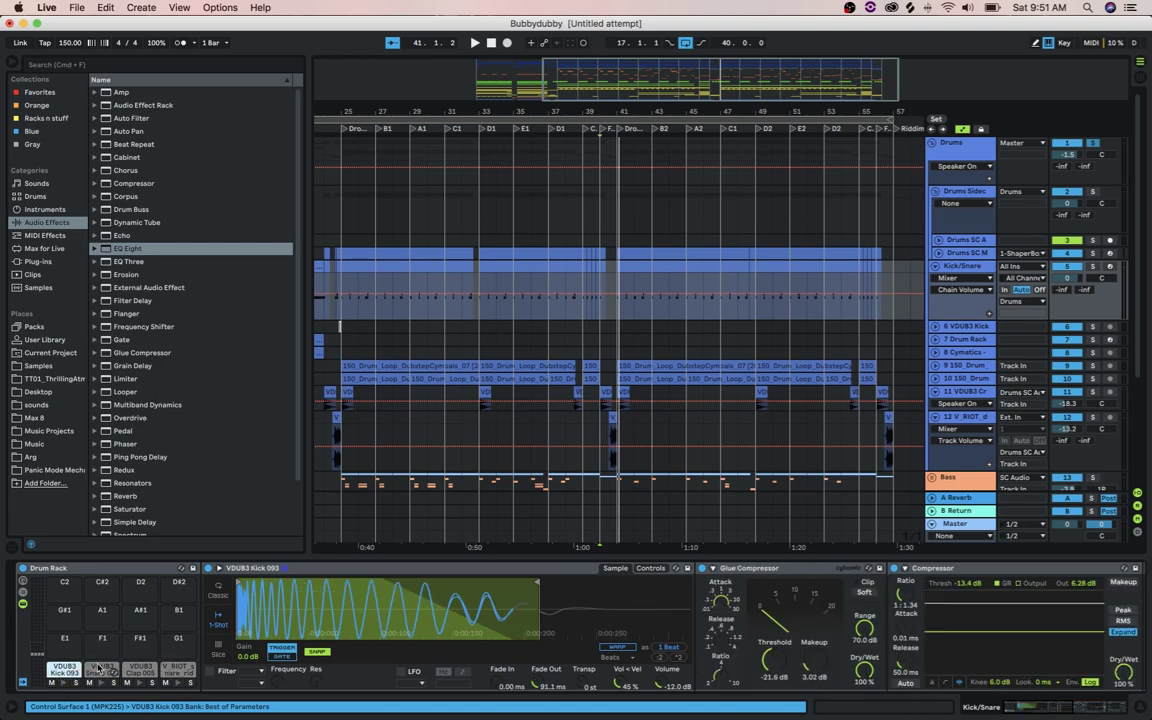
{"action": "left_click", "coordinate": [178, 668]}
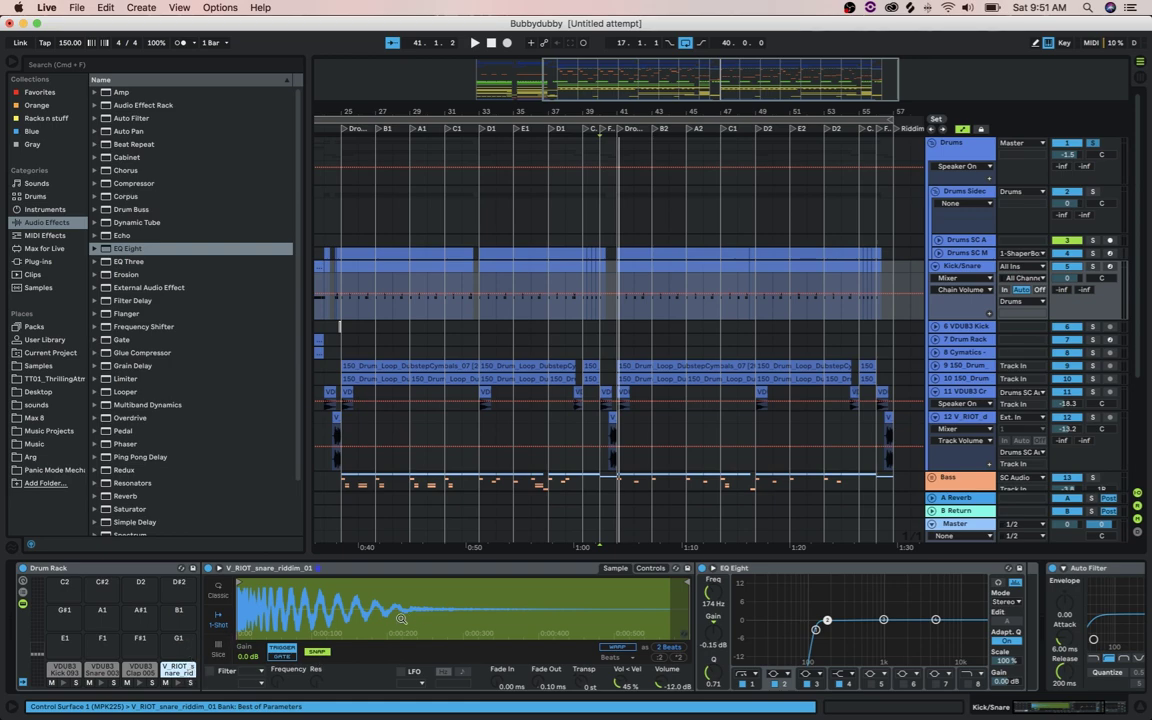
{"action": "left_click", "coordinate": [103, 668]}
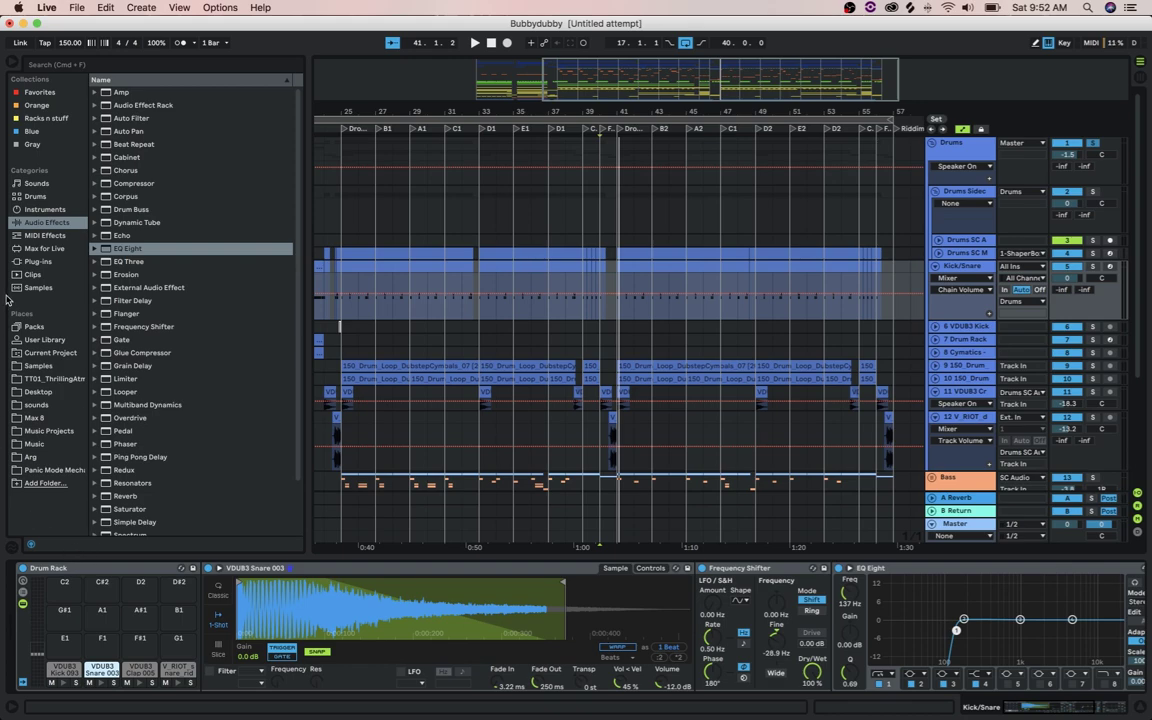
Look inside the Virtual Riot Heavy Bass Design folder under Samples > Dubstep, and collapse it again
{"action": "left_click", "coordinate": [55, 366]}
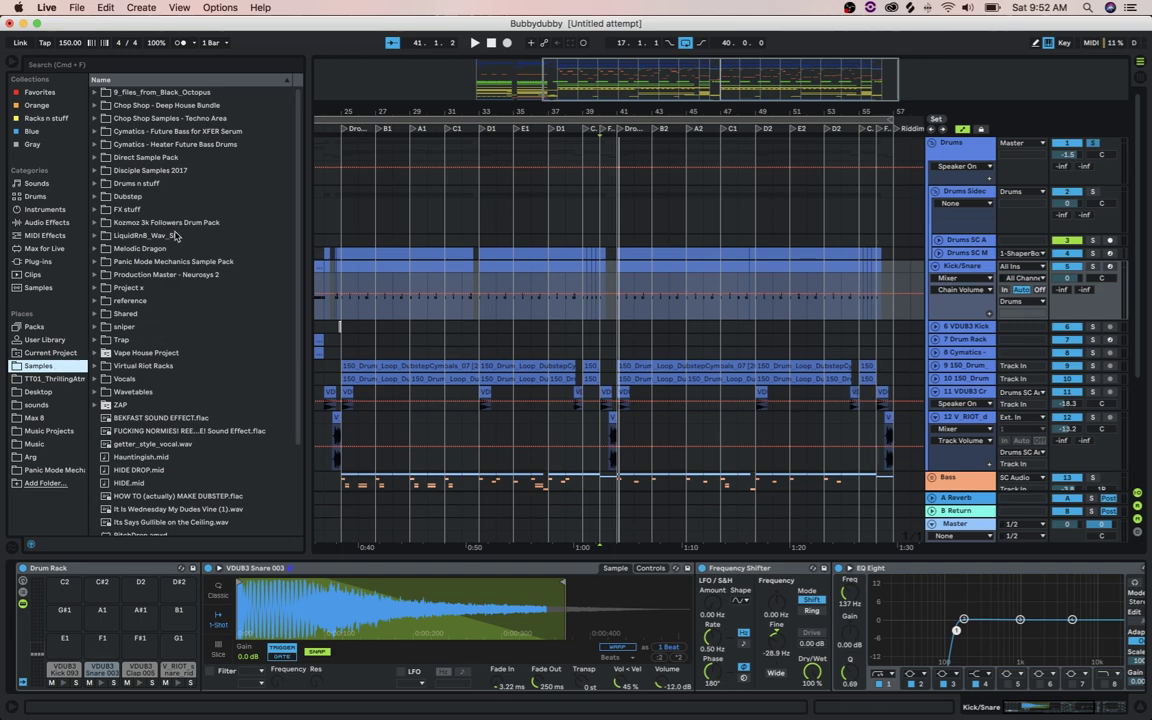
{"action": "double_click", "coordinate": [147, 195]}
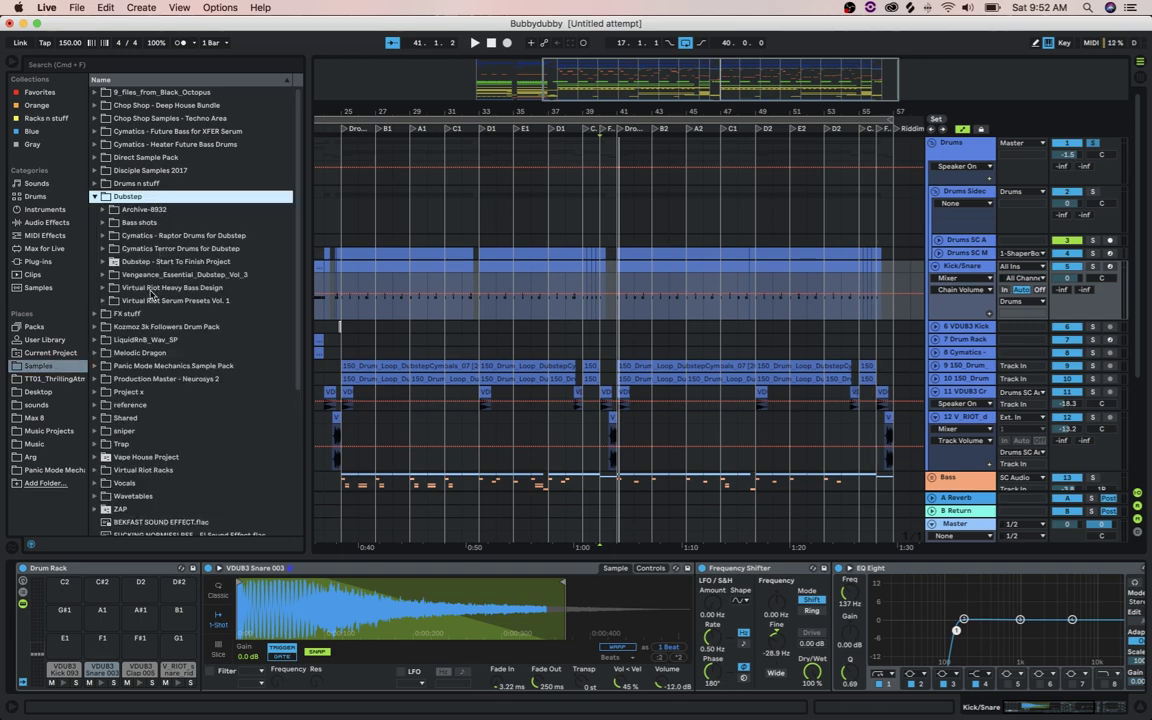
{"action": "double_click", "coordinate": [151, 289]}
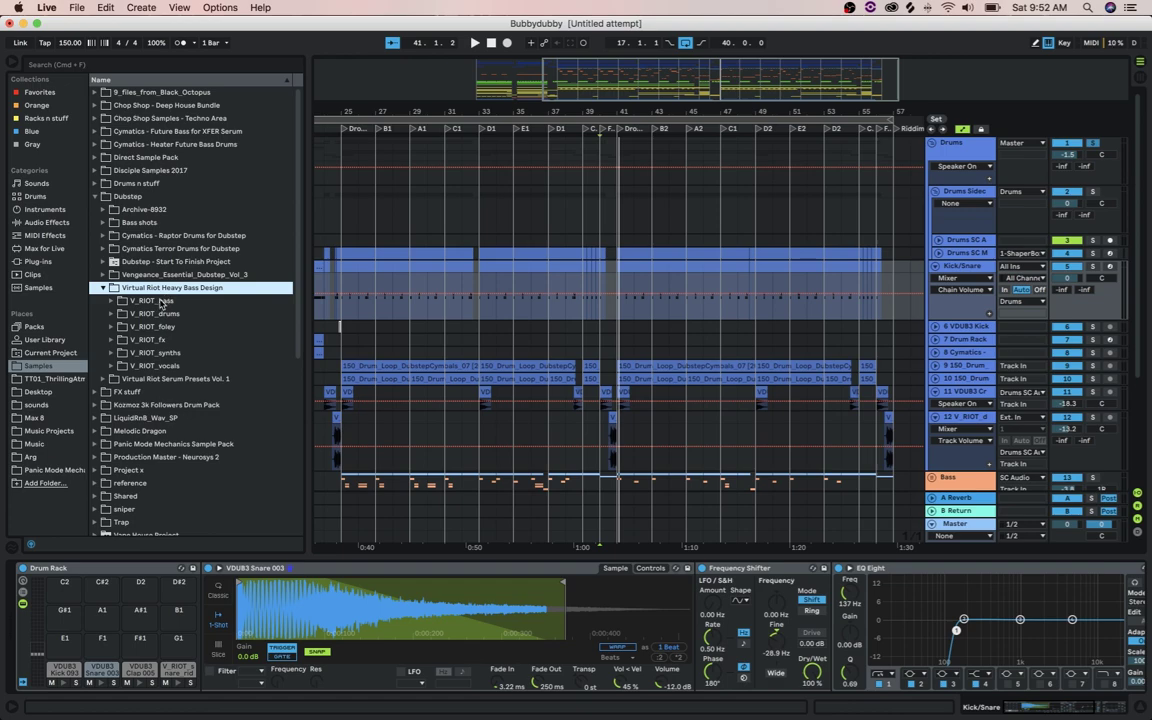
{"action": "key", "text": "Left"}
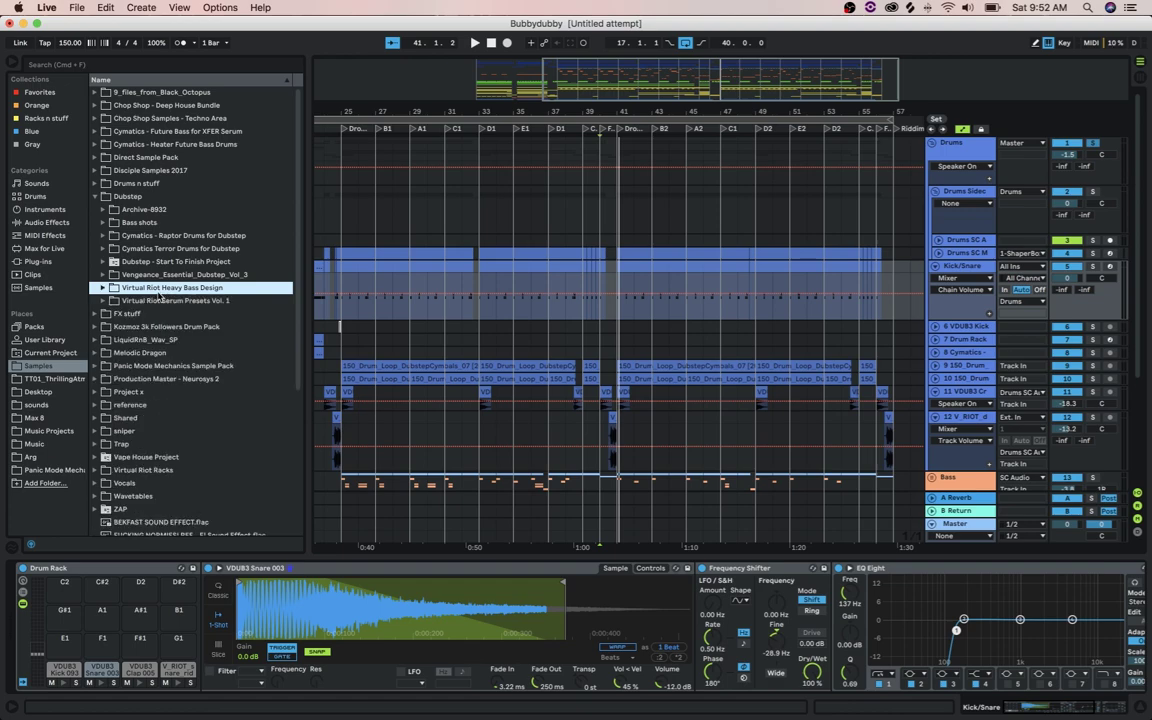
Expand the Vengeance_Essential_Dubstep_Vol_3 pack and browse its VDUB3 Kicks samples
{"action": "left_click", "coordinate": [178, 275]}
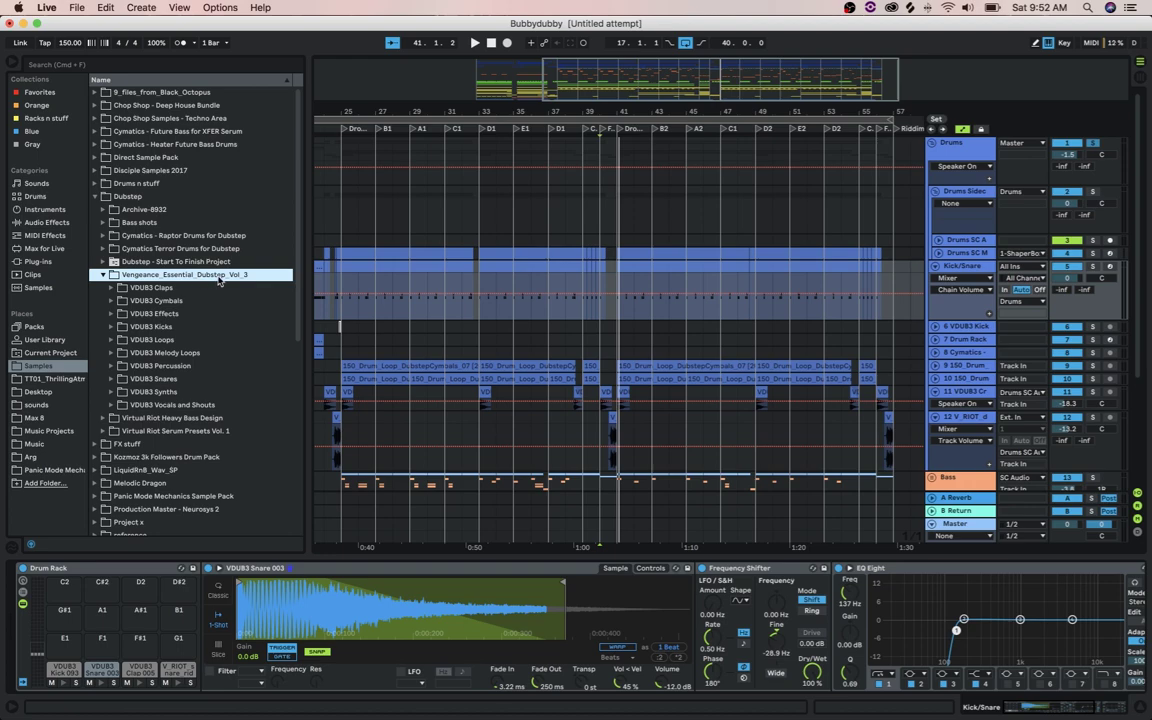
{"action": "left_click", "coordinate": [152, 326]}
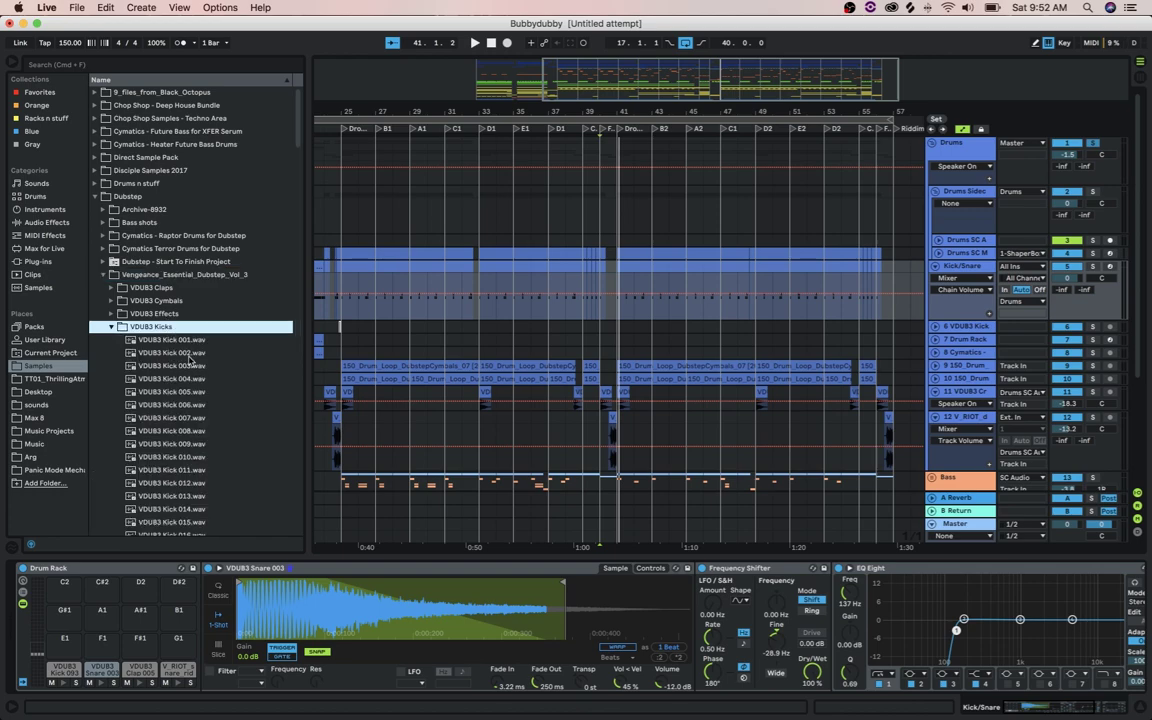
{"action": "scroll", "coordinate": [190, 357], "scroll_direction": "down", "scroll_amount": 20}
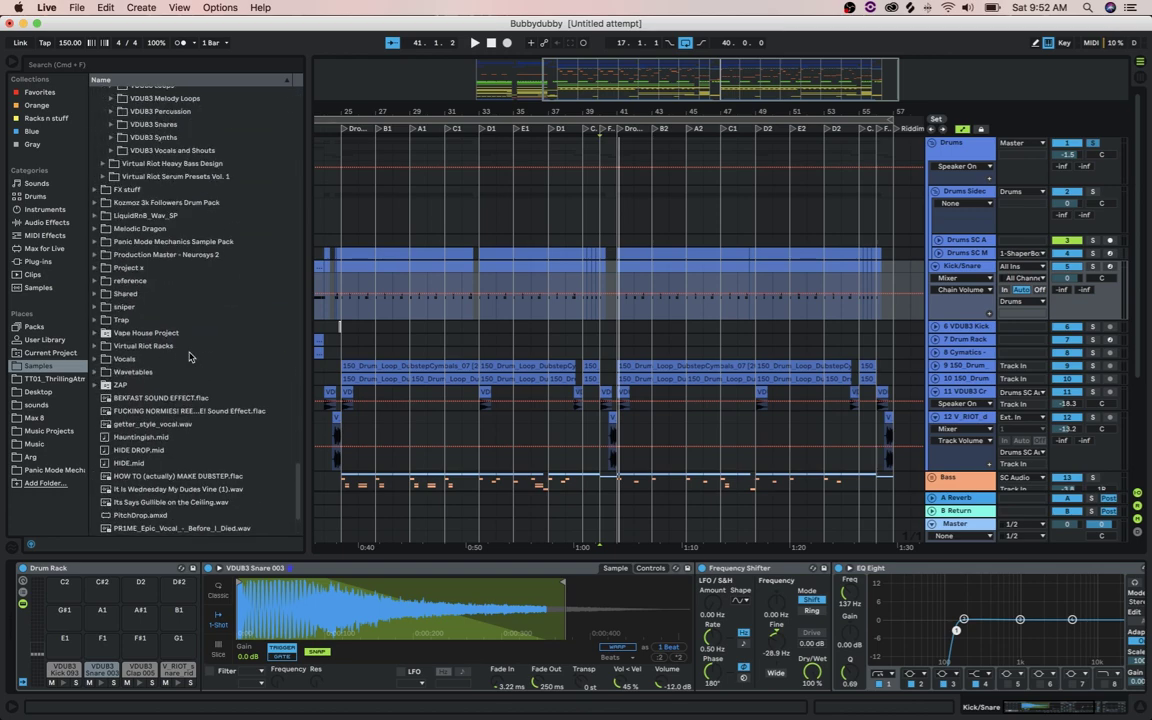
{"action": "scroll", "coordinate": [170, 357], "scroll_direction": "up", "scroll_amount": 15}
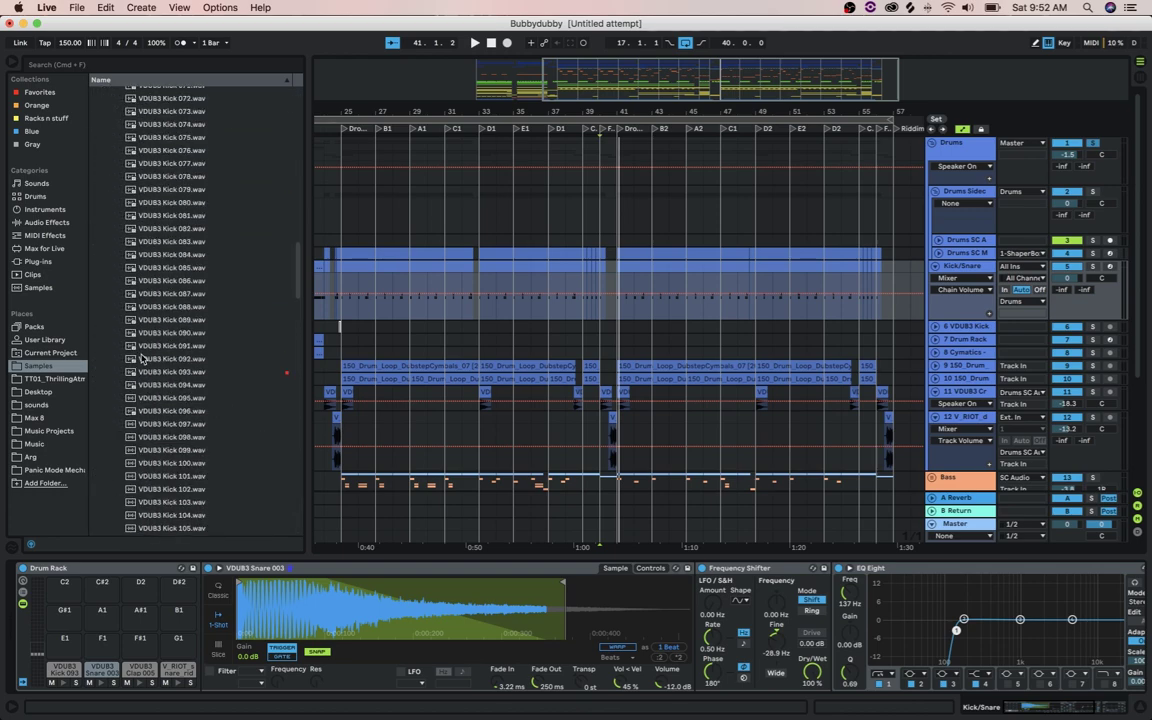
{"action": "scroll", "coordinate": [142, 357], "scroll_direction": "up", "scroll_amount": 15}
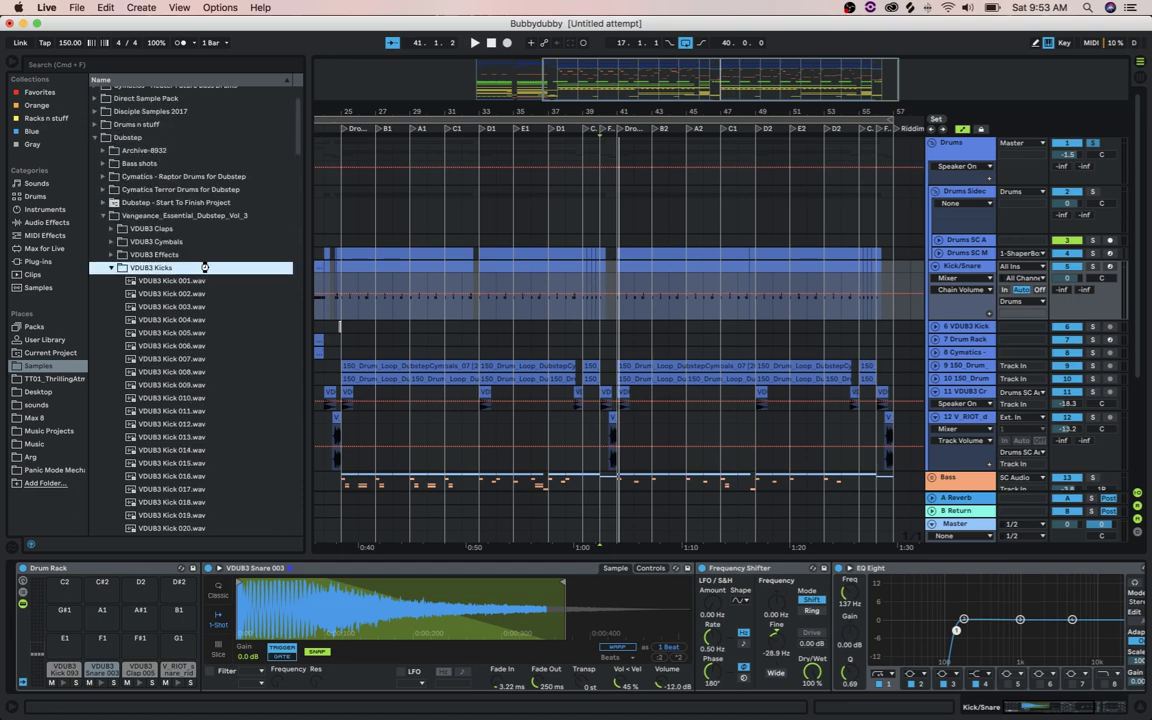
Collapse the VDUB3 Kicks folder, browse the full VDUB3 Snares sample list, and collapse that folder too
{"action": "double_click", "coordinate": [205, 267]}
{"action": "double_click", "coordinate": [177, 319]}
{"action": "scroll", "coordinate": [189, 314], "scroll_direction": "down", "scroll_amount": 20}
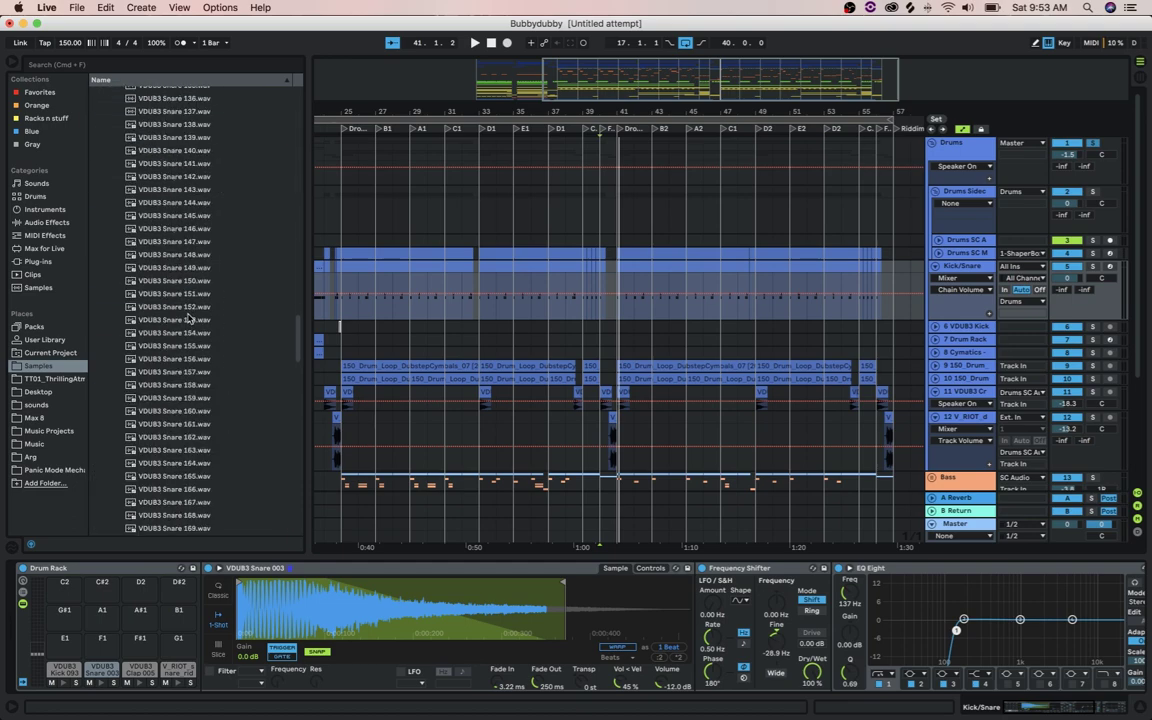
{"action": "scroll", "coordinate": [187, 318], "scroll_direction": "down", "scroll_amount": 20}
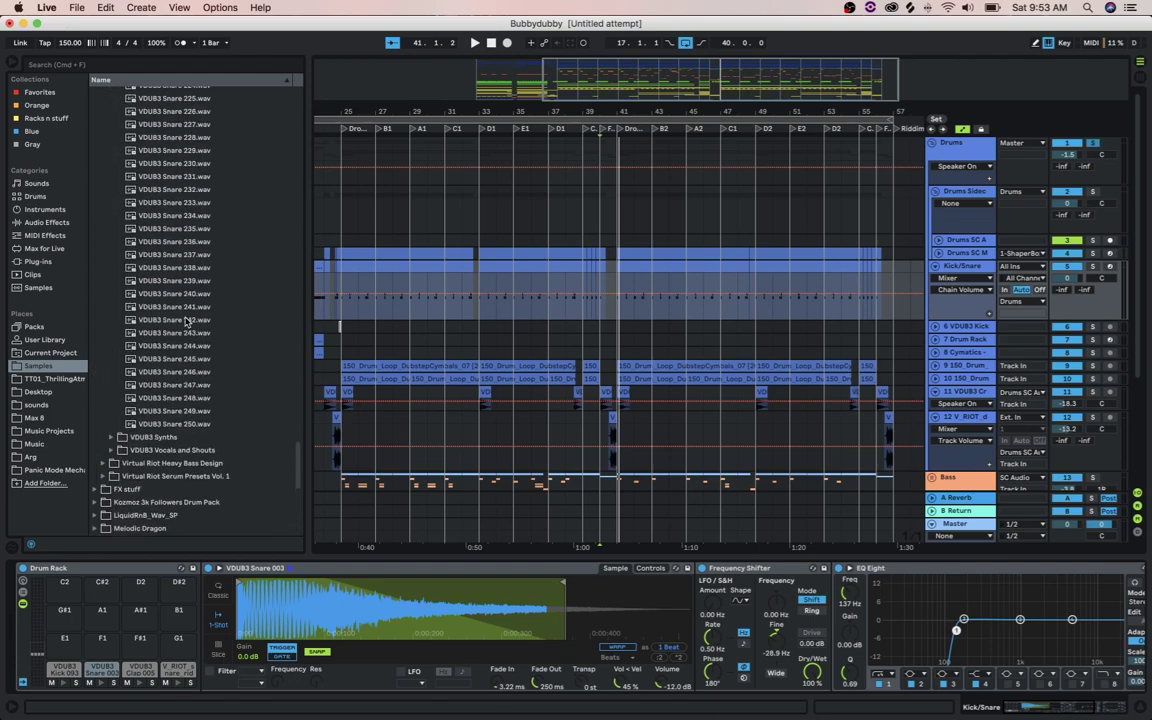
{"action": "scroll", "coordinate": [188, 428], "scroll_direction": "up", "scroll_amount": 20}
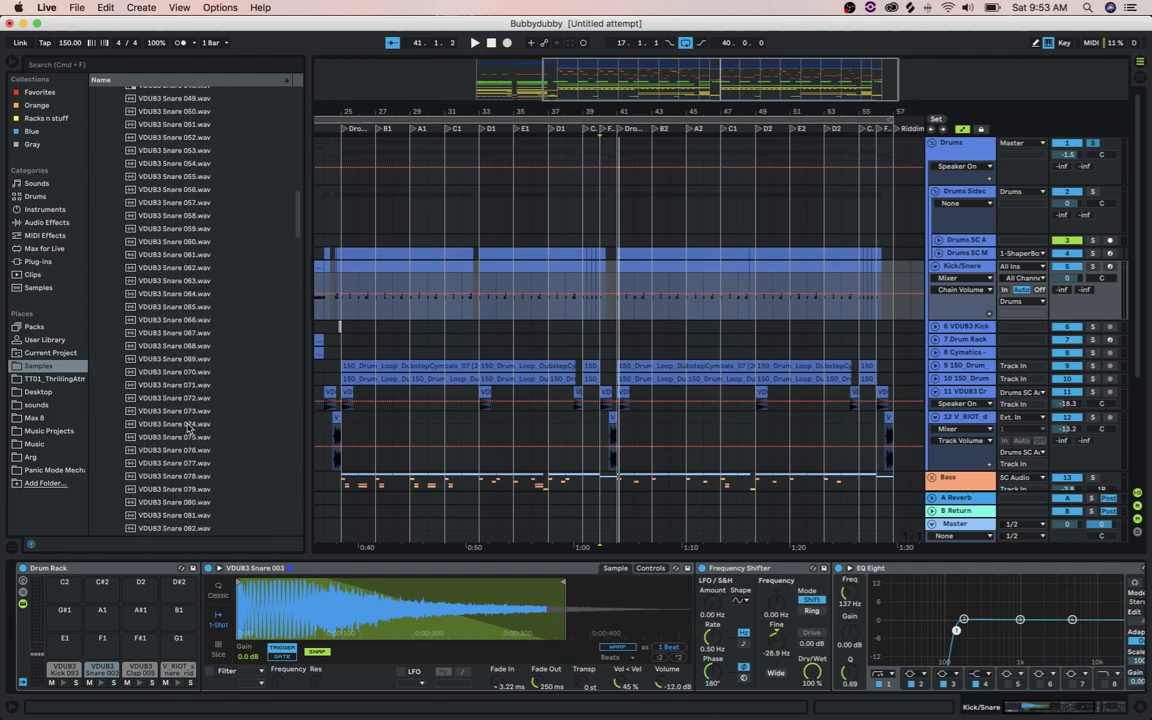
{"action": "scroll", "coordinate": [188, 428], "scroll_direction": "up", "scroll_amount": 20}
{"action": "left_click", "coordinate": [170, 379]}
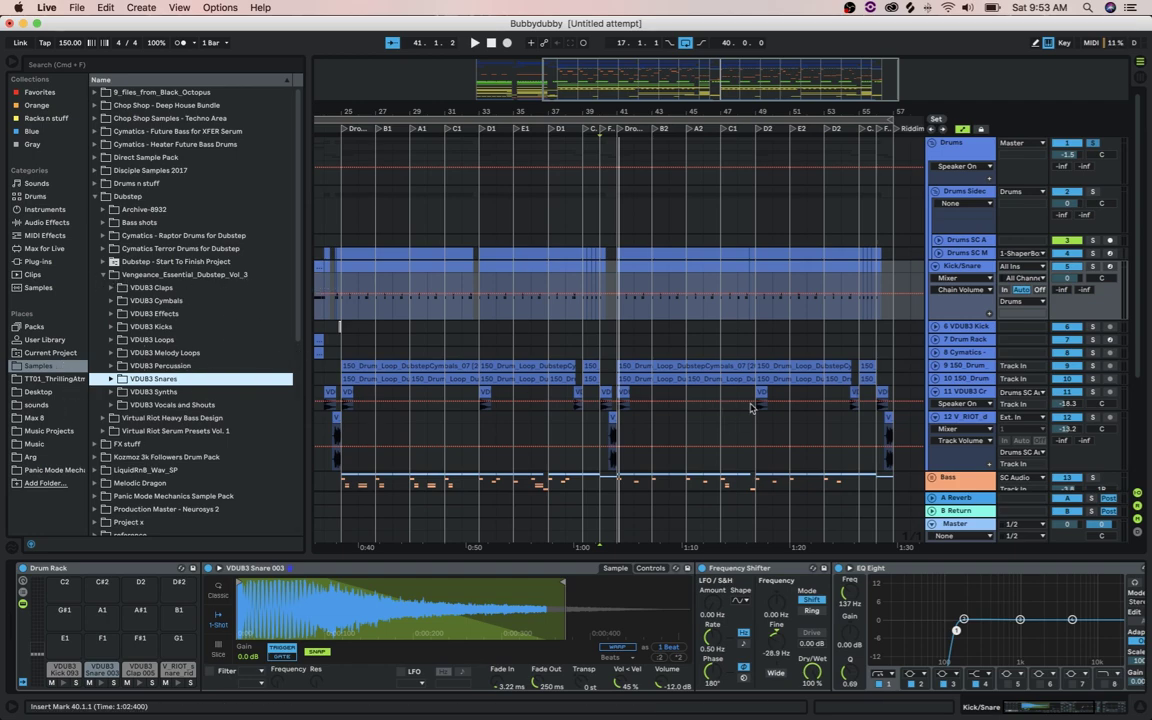
Glance at the VDUB3 Melody Loops samples, and collapse that folder, the Vengeance pack and the Dubstep folder
{"action": "left_click", "coordinate": [178, 355]}
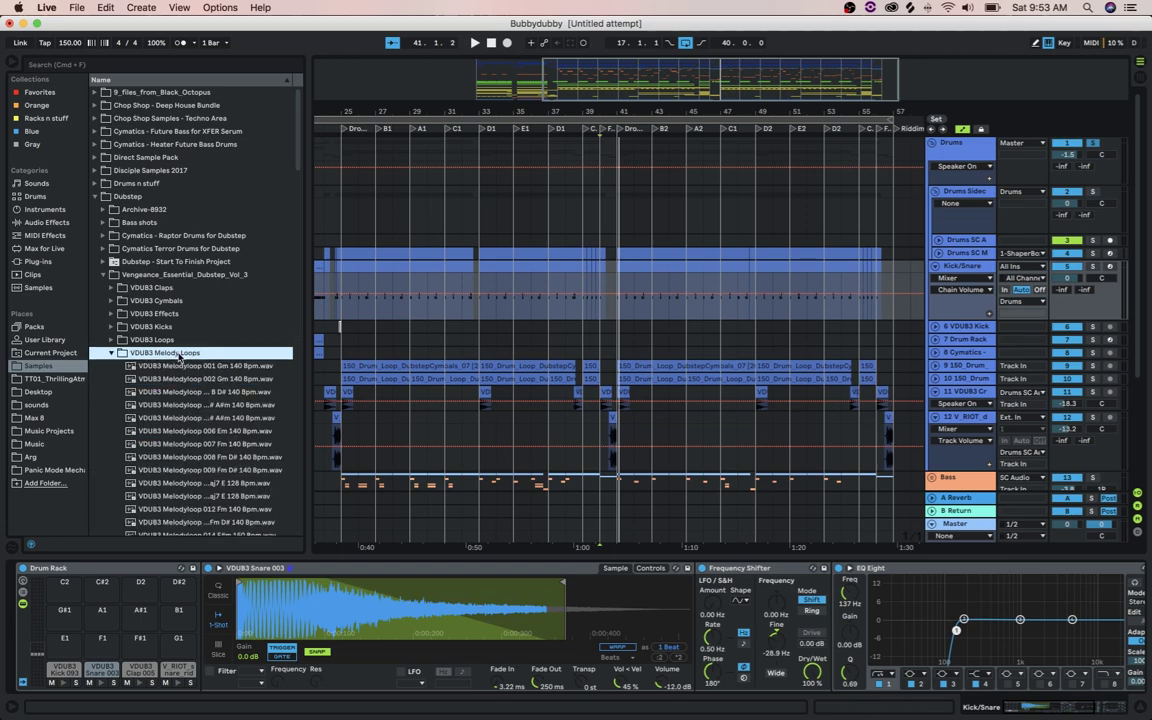
{"action": "scroll", "coordinate": [178, 352], "scroll_direction": "up", "scroll_amount": 5}
{"action": "left_click", "coordinate": [172, 354]}
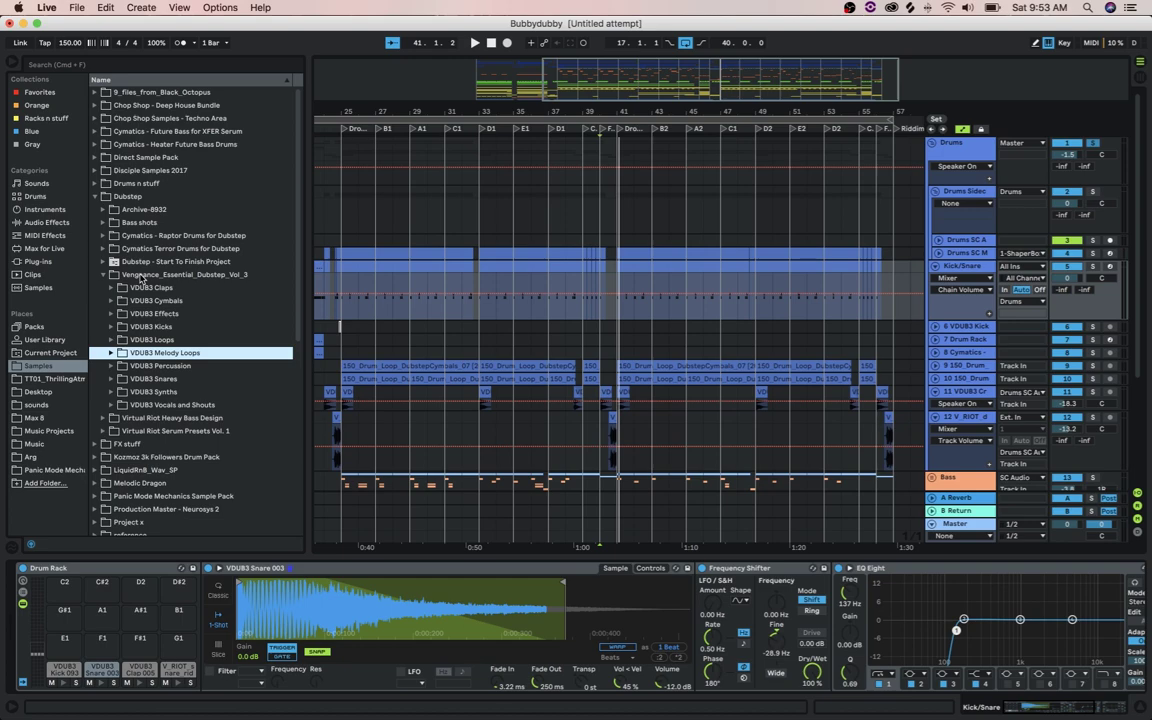
{"action": "left_click", "coordinate": [141, 276]}
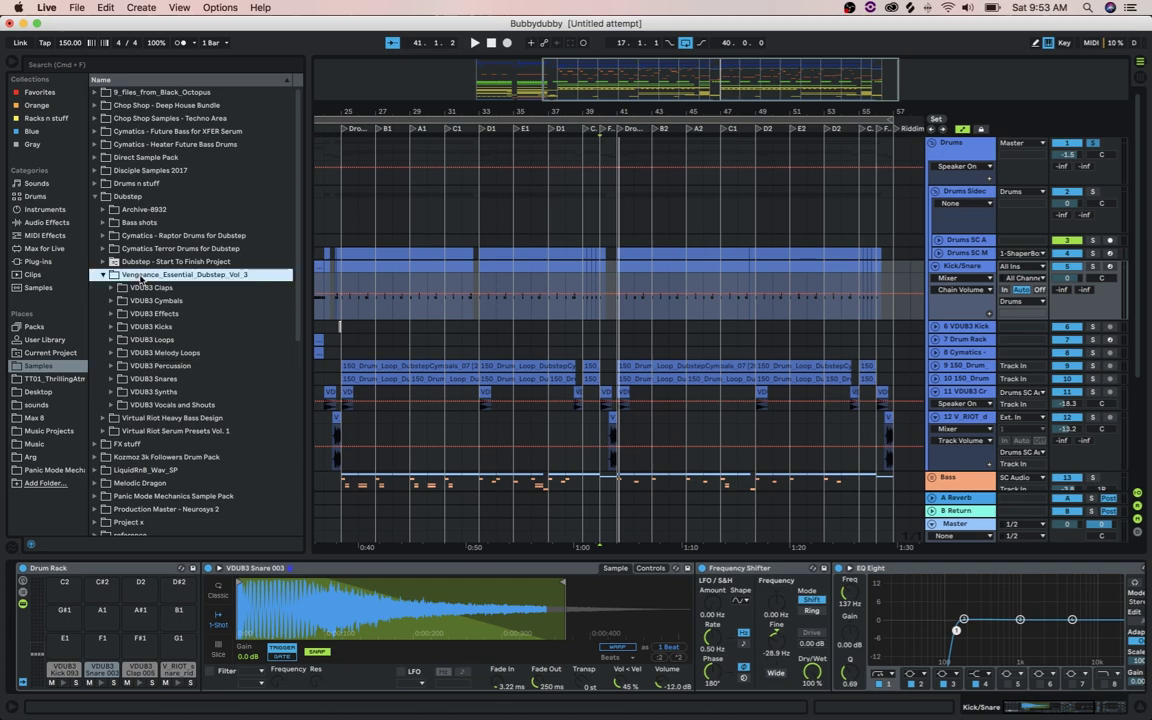
{"action": "left_click", "coordinate": [141, 276]}
{"action": "left_click", "coordinate": [113, 199]}
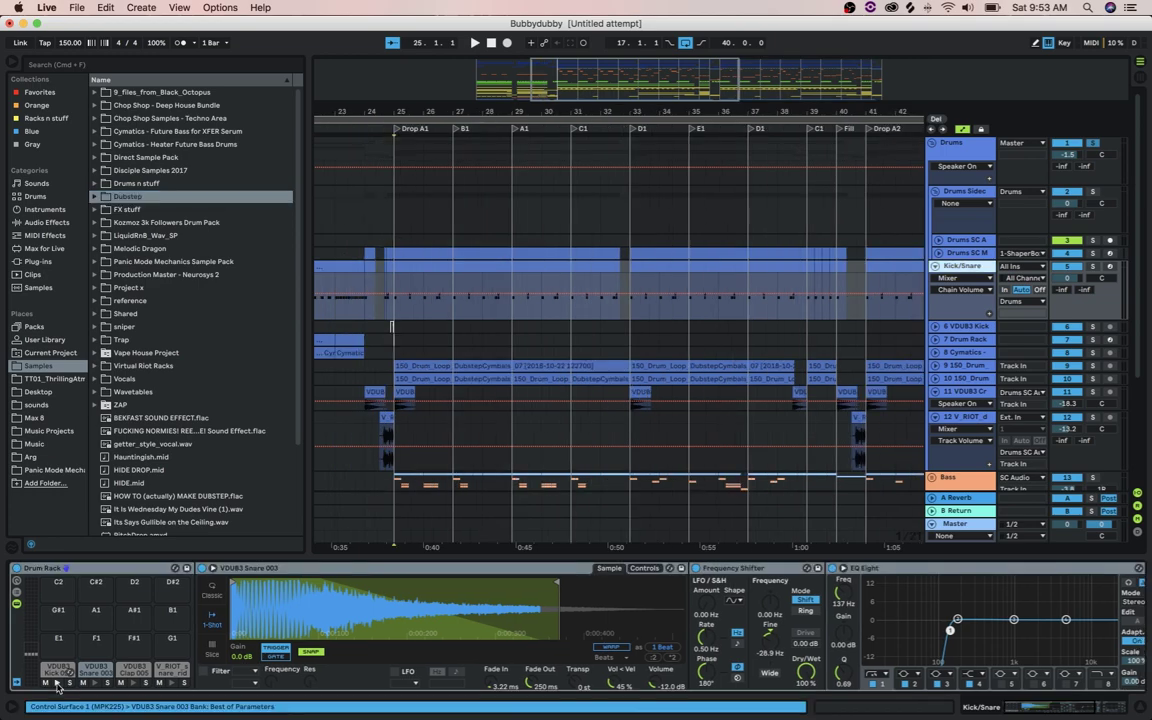
Open the VDUB3 Kick 093 chain in the Drum Rack, audition the kick, and look over its sample and effect devices
{"action": "left_click", "coordinate": [58, 672]}
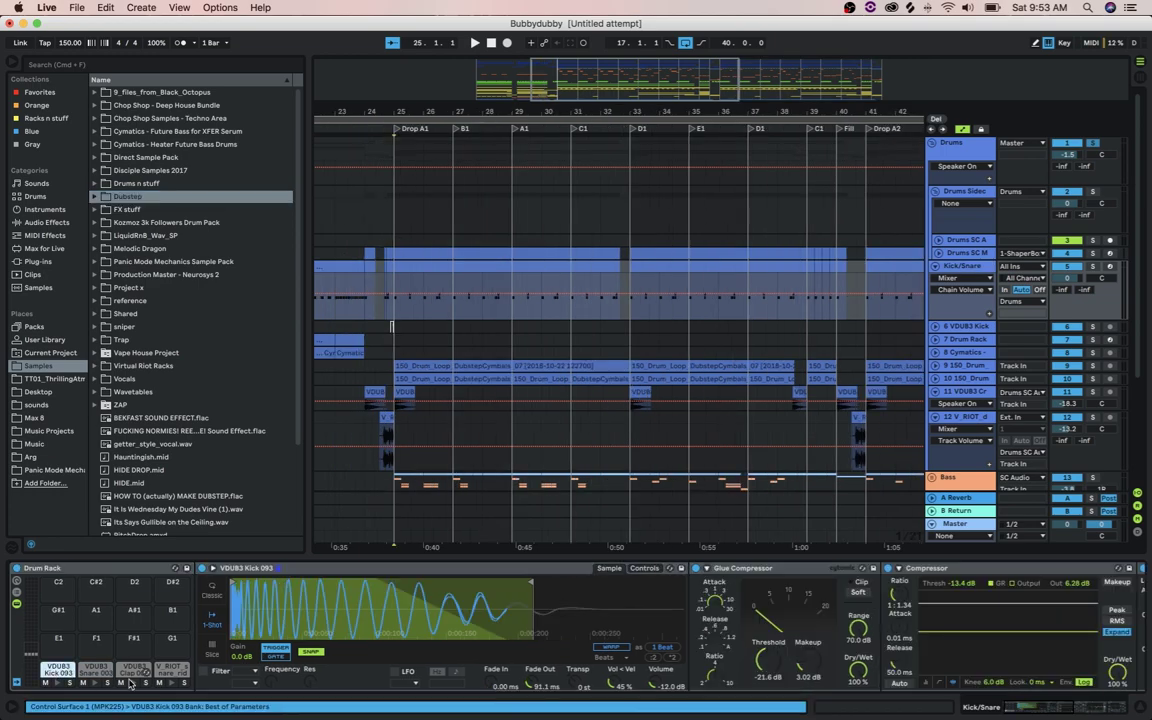
{"action": "left_click", "coordinate": [57, 684]}
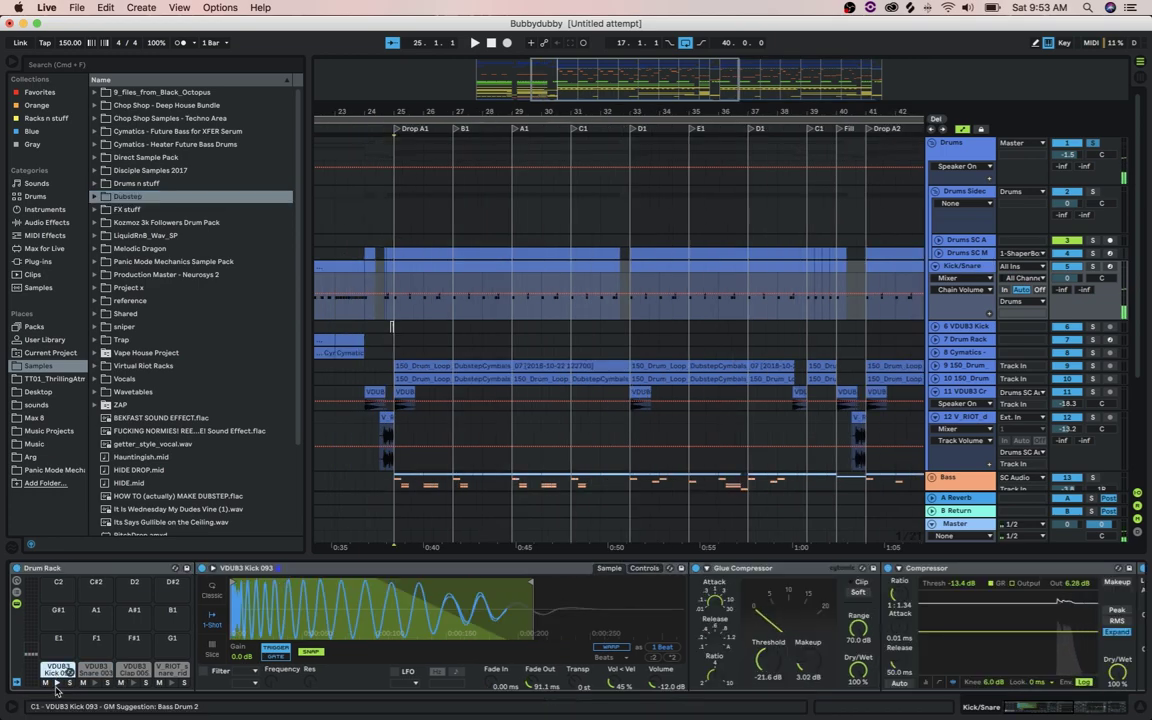
{"action": "scroll", "coordinate": [253, 631], "scroll_direction": "right", "scroll_amount": 4}
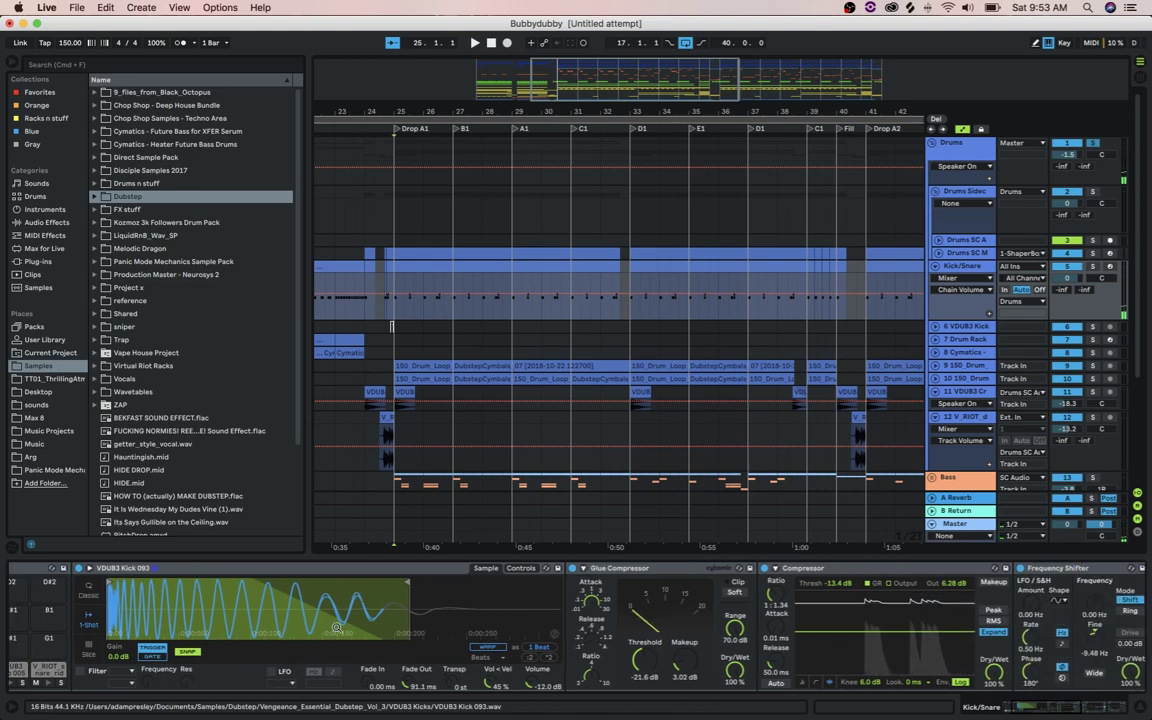
{"action": "scroll", "coordinate": [253, 631], "scroll_direction": "left", "scroll_amount": 5}
{"action": "left_click", "coordinate": [61, 684]}
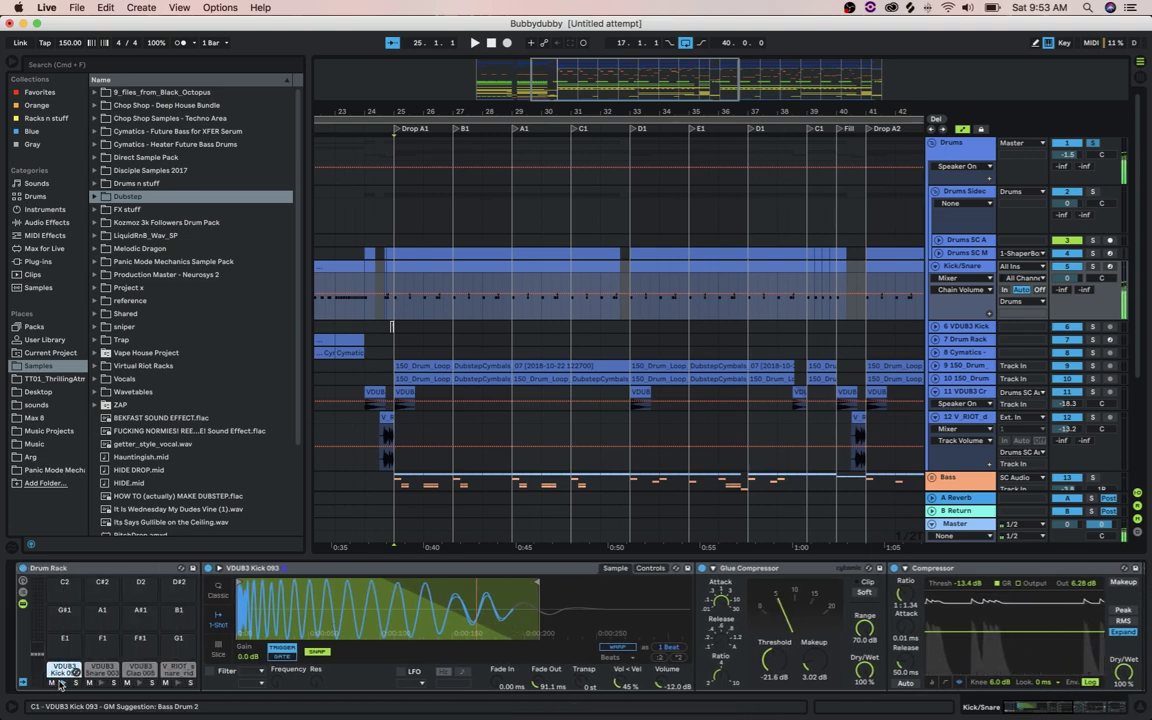
{"action": "scroll", "coordinate": [764, 663], "scroll_direction": "right", "scroll_amount": 4}
{"action": "scroll", "coordinate": [764, 663], "scroll_direction": "left", "scroll_amount": 4}
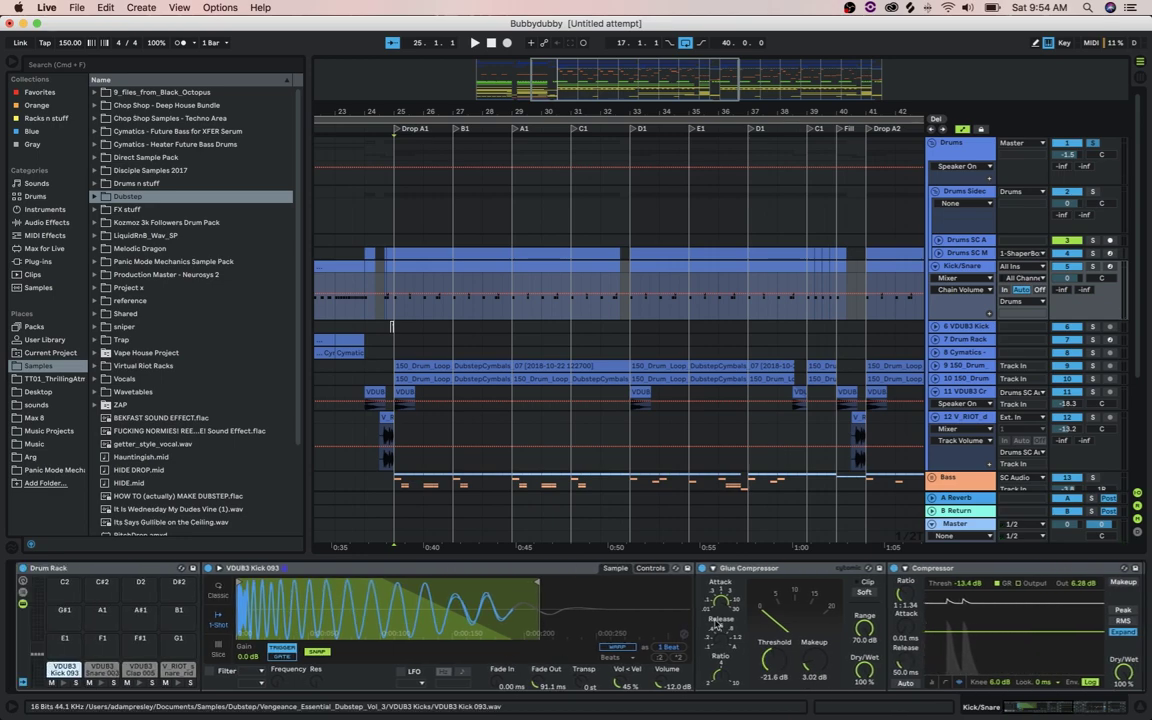
{"action": "scroll", "coordinate": [519, 650], "scroll_direction": "right", "scroll_amount": 4}
{"action": "scroll", "coordinate": [520, 640], "scroll_direction": "left", "scroll_amount": 4}
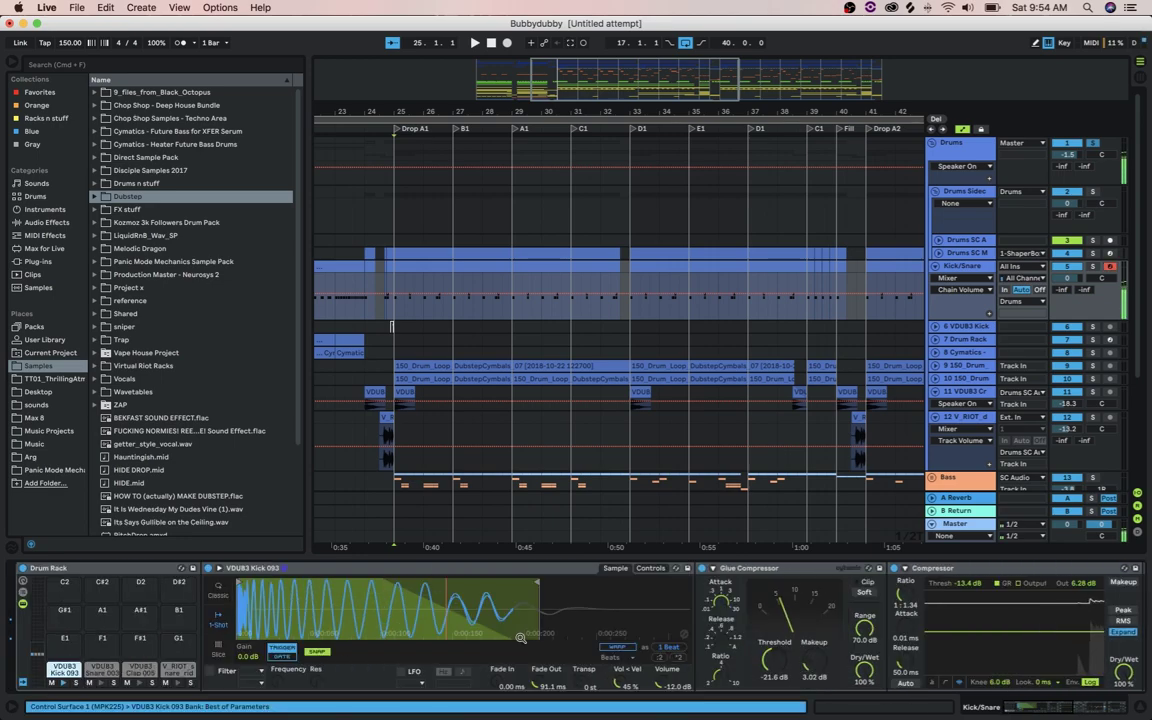
{"action": "scroll", "coordinate": [643, 637], "scroll_direction": "right", "scroll_amount": 2}
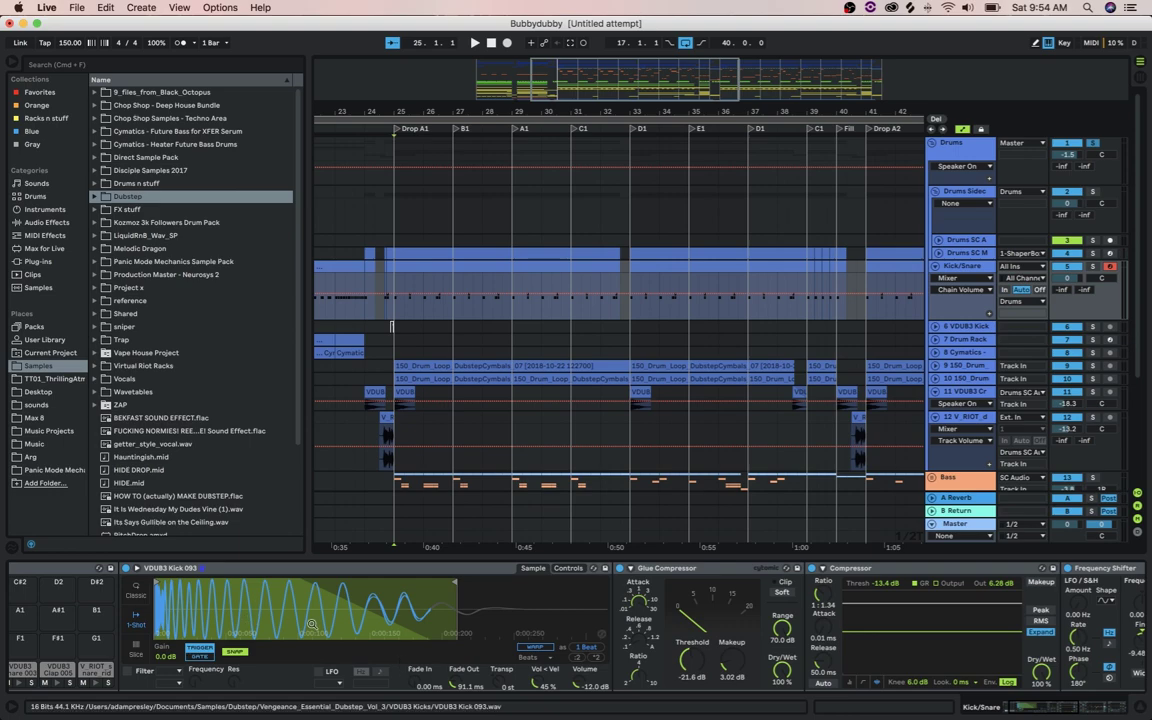
Audition the kick to check the effect of its Glue Compressor, leaving the device active
{"action": "left_click", "coordinate": [620, 572]}
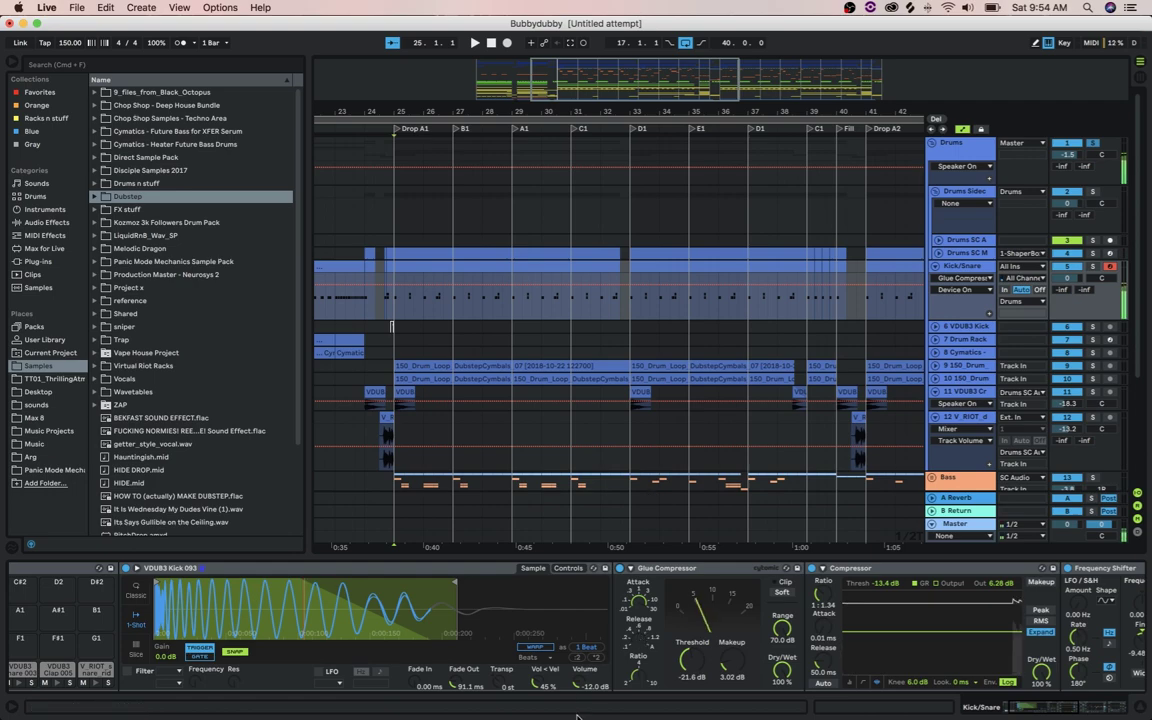
{"action": "scroll", "coordinate": [560, 650], "scroll_direction": "right", "scroll_amount": 4}
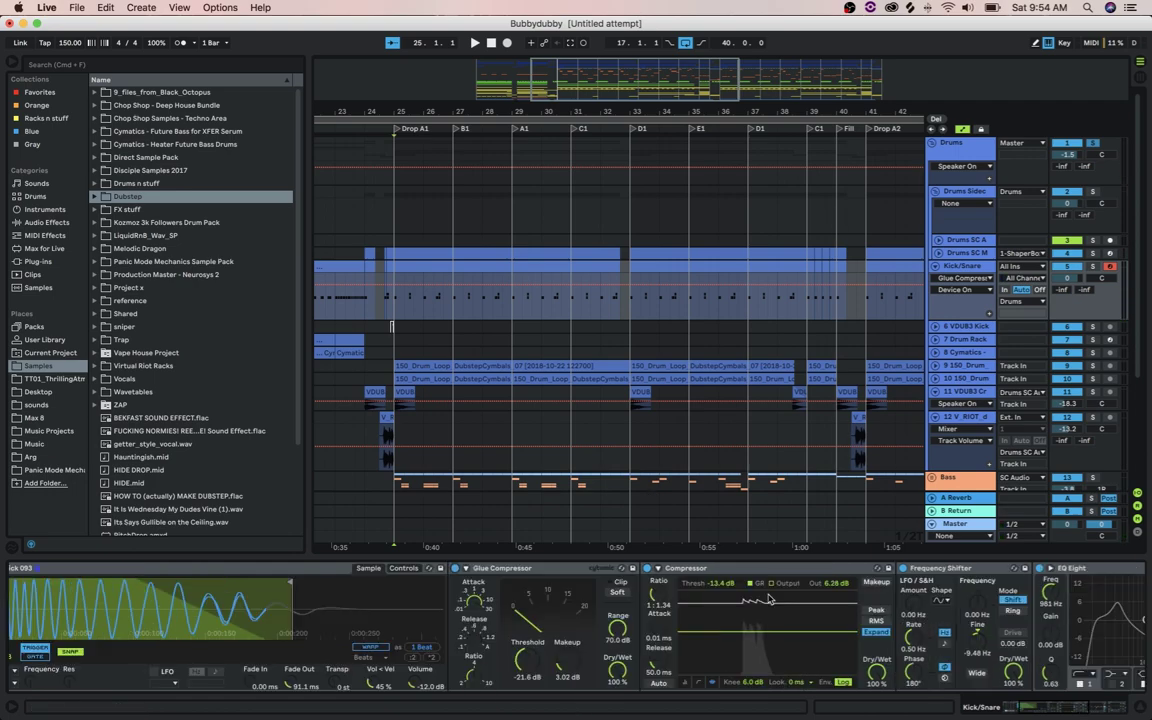
{"action": "scroll", "coordinate": [162, 570], "scroll_direction": "left", "scroll_amount": 5}
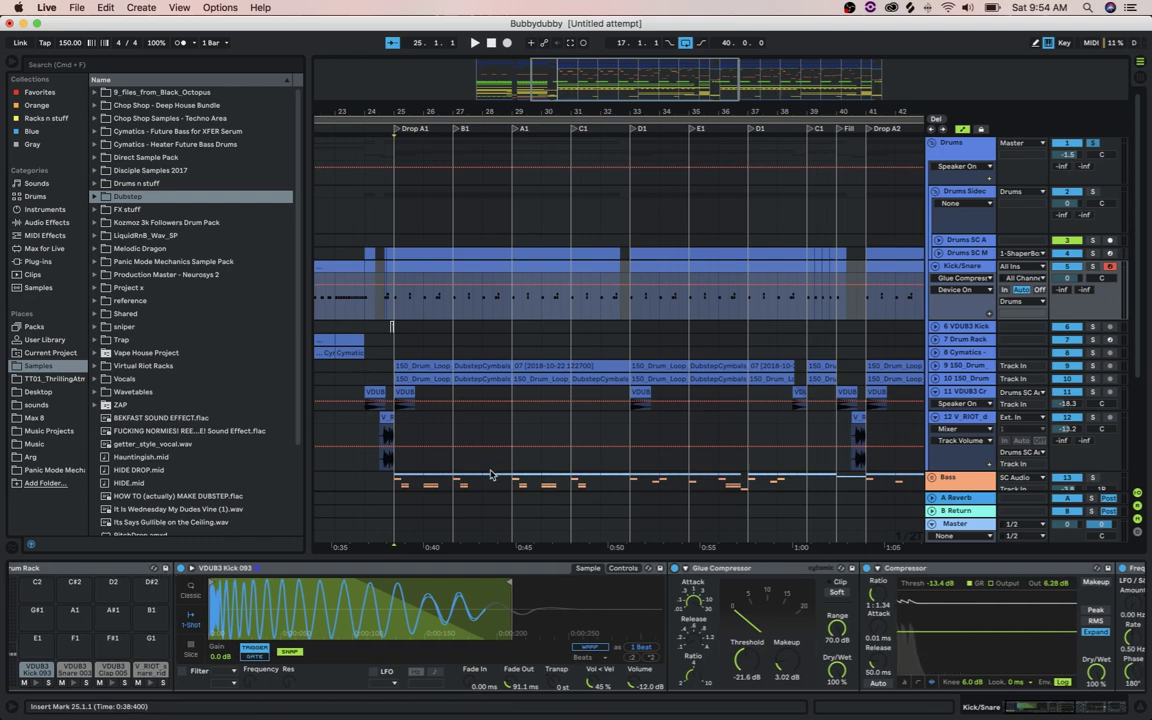
{"action": "scroll", "coordinate": [665, 665], "scroll_direction": "right", "scroll_amount": 6}
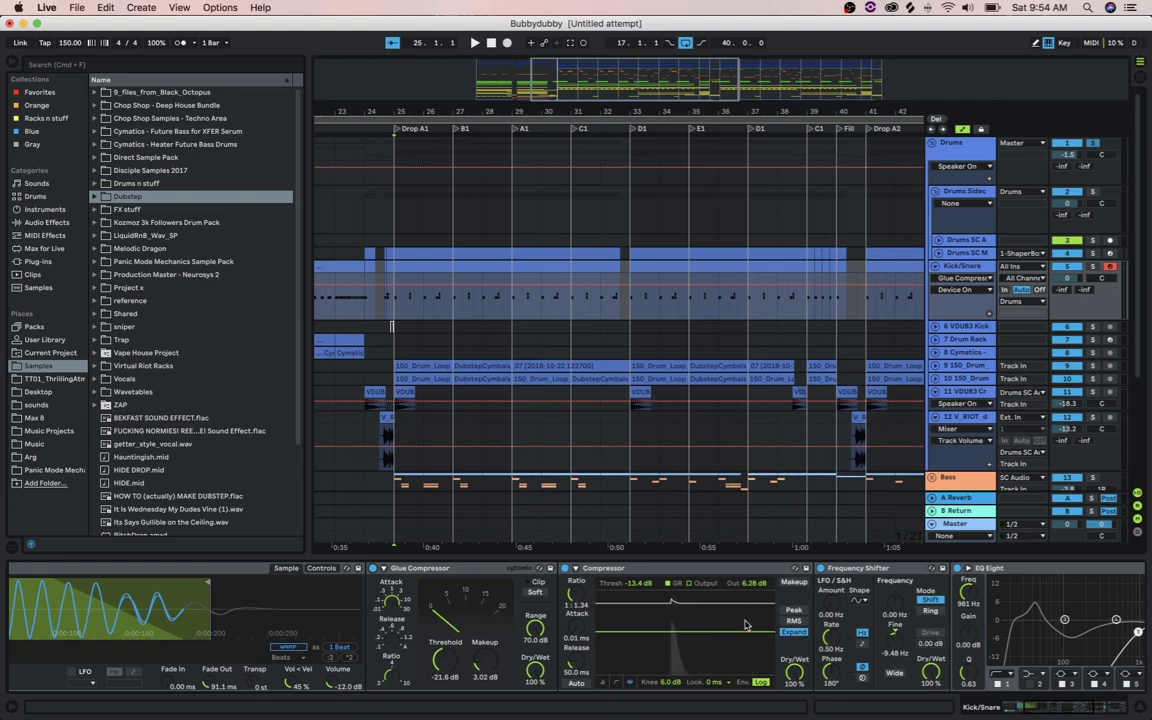
Compare the kick with its Compressor bypassed and active, leaving the Compressor switched on
{"action": "left_click", "coordinate": [564, 568]}
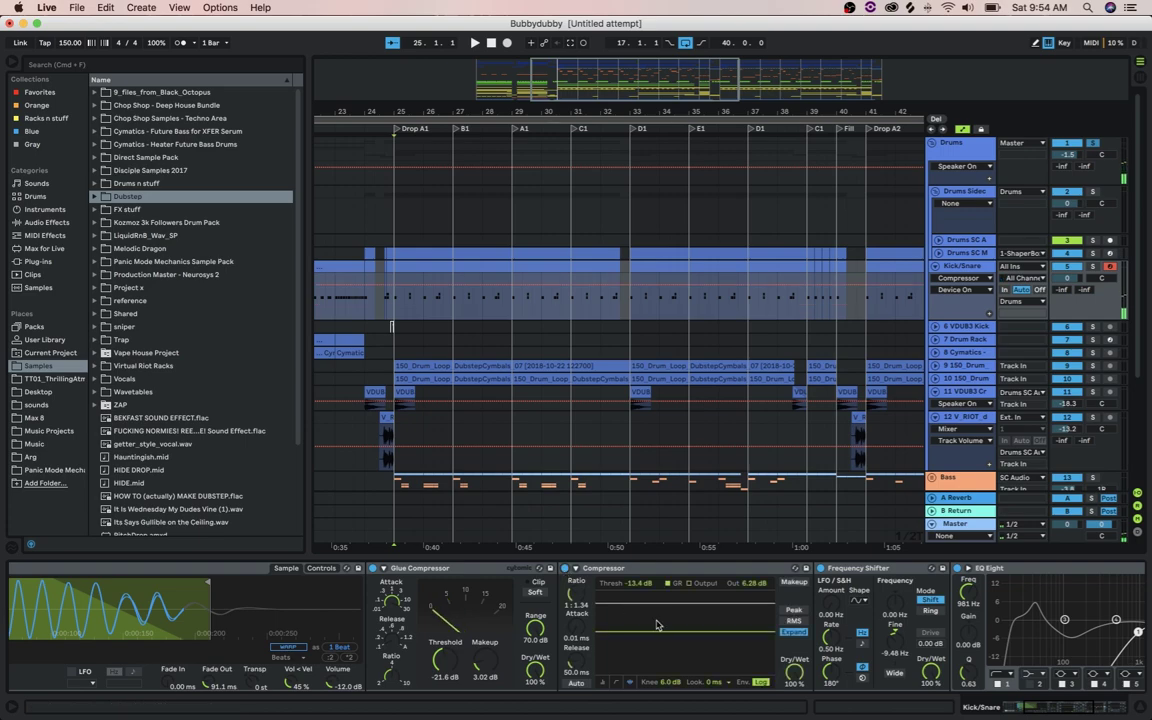
{"action": "scroll", "coordinate": [657, 626], "scroll_direction": "right", "scroll_amount": 1}
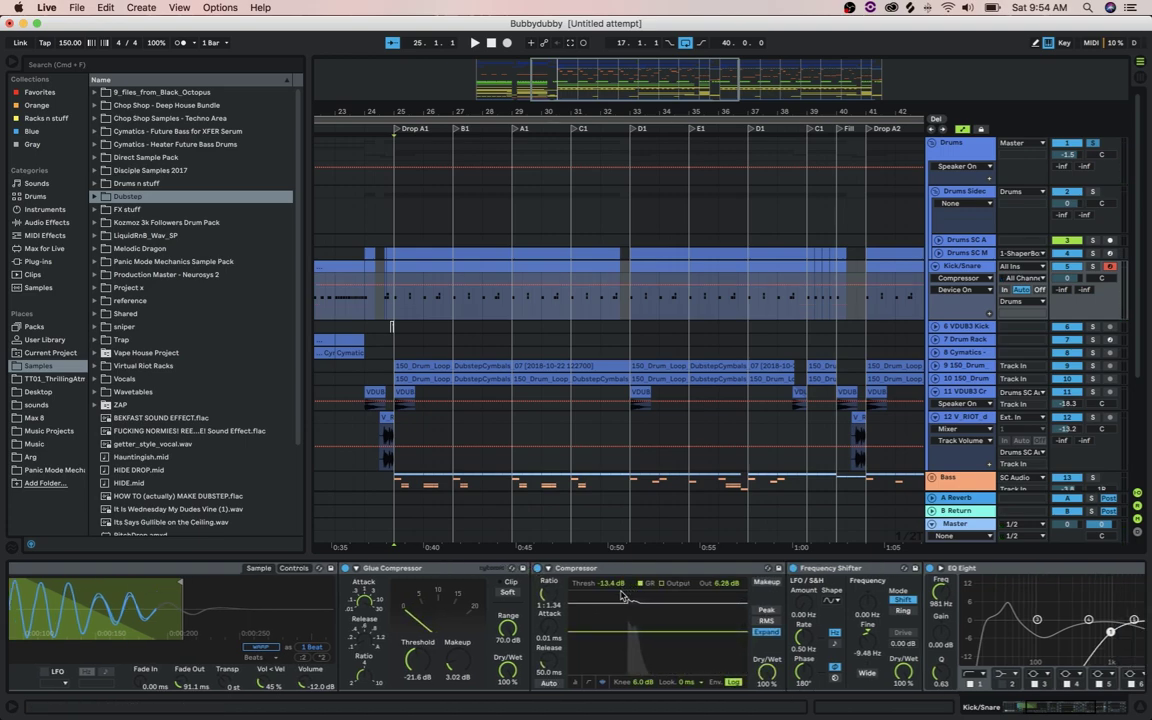
{"action": "scroll", "coordinate": [680, 647], "scroll_direction": "right", "scroll_amount": 2}
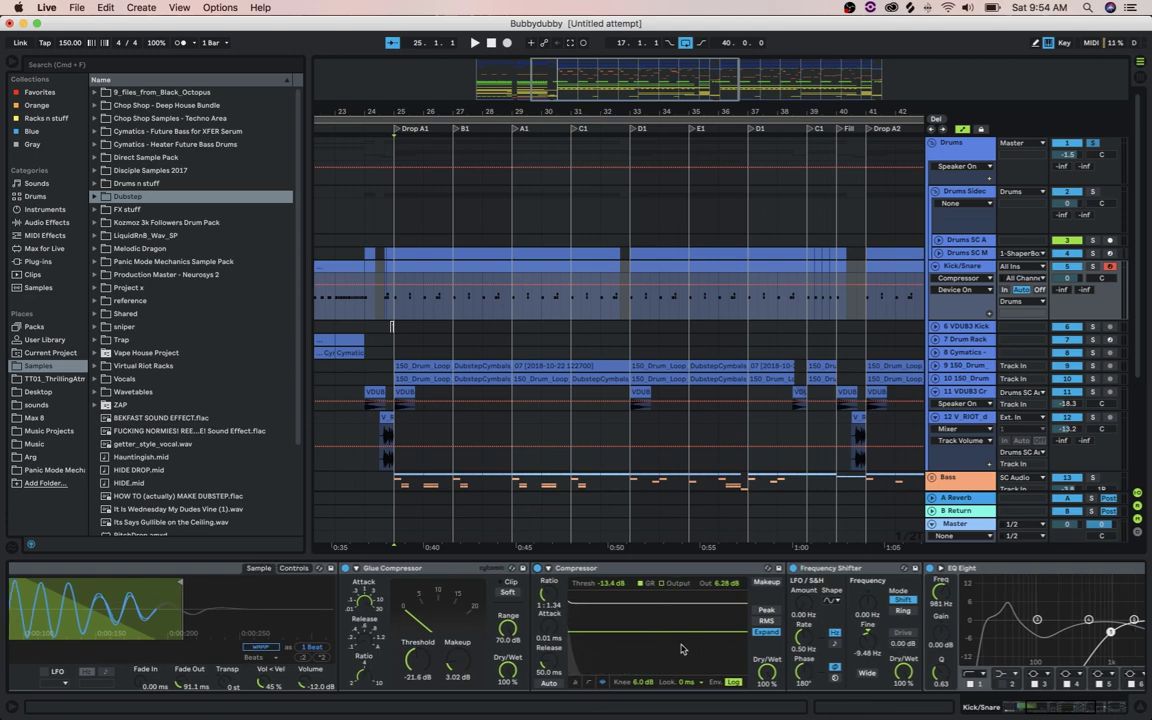
{"action": "left_click", "coordinate": [495, 570]}
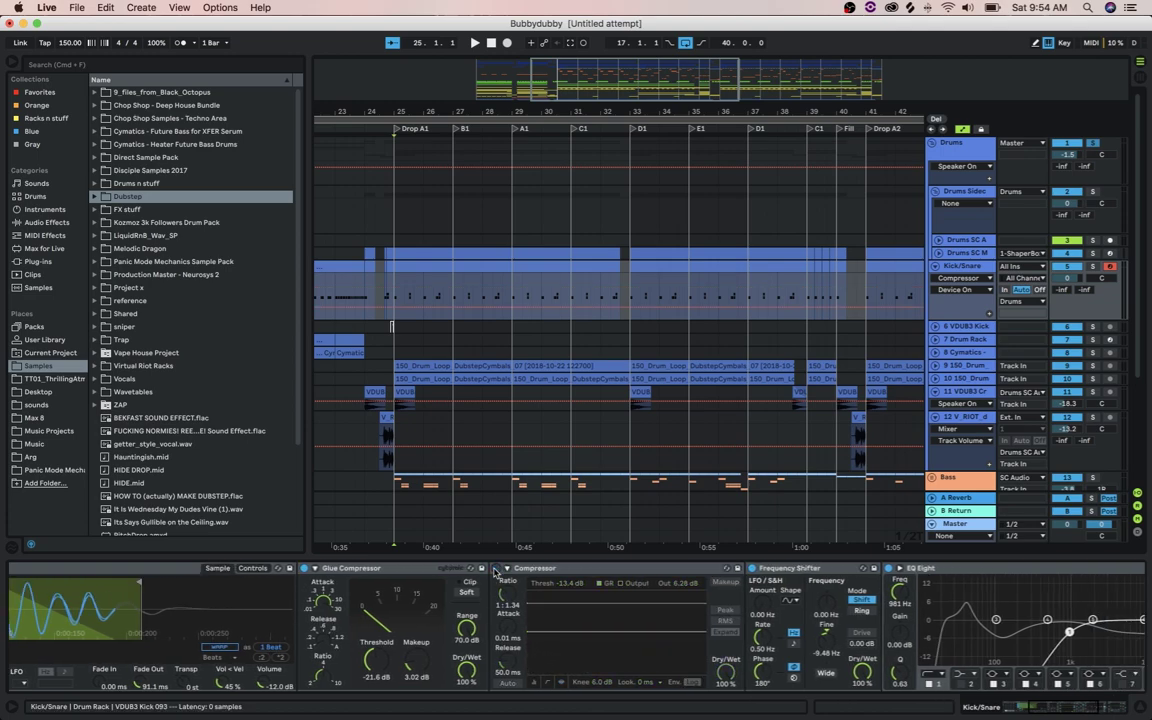
{"action": "left_click", "coordinate": [495, 570]}
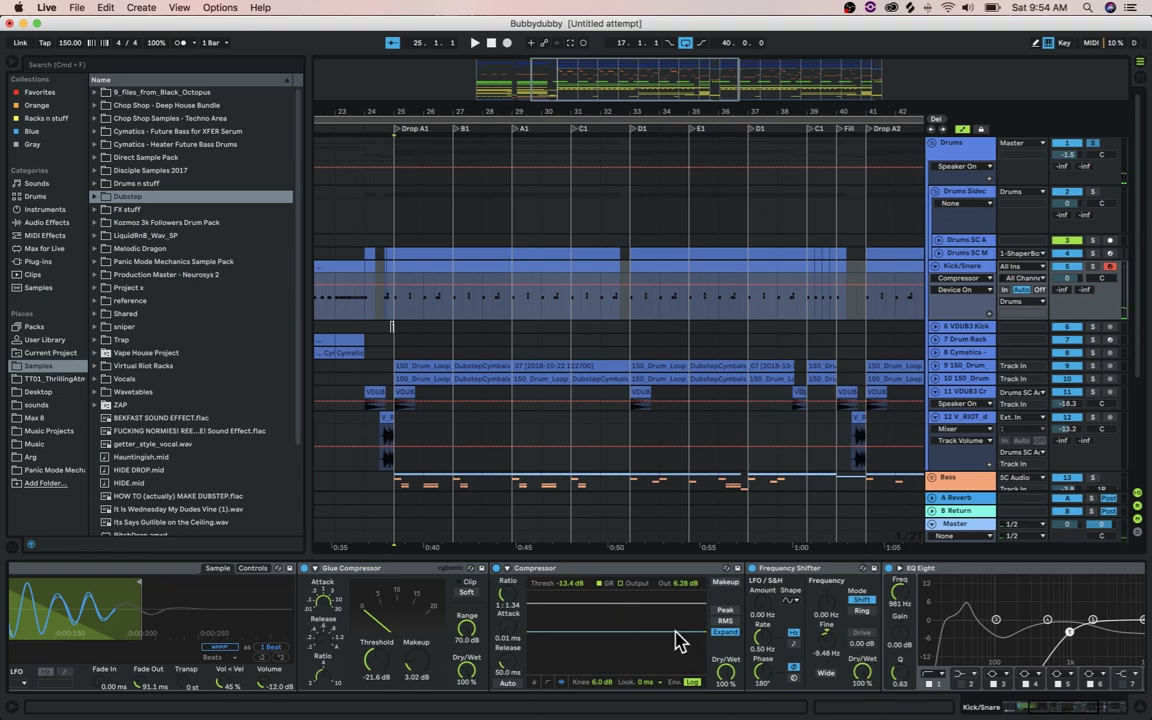
Show the mid curve of the kick's EQ Eight, examine it in the enlarged display, and collapse that display again
{"action": "scroll", "coordinate": [681, 637], "scroll_direction": "right", "scroll_amount": 10}
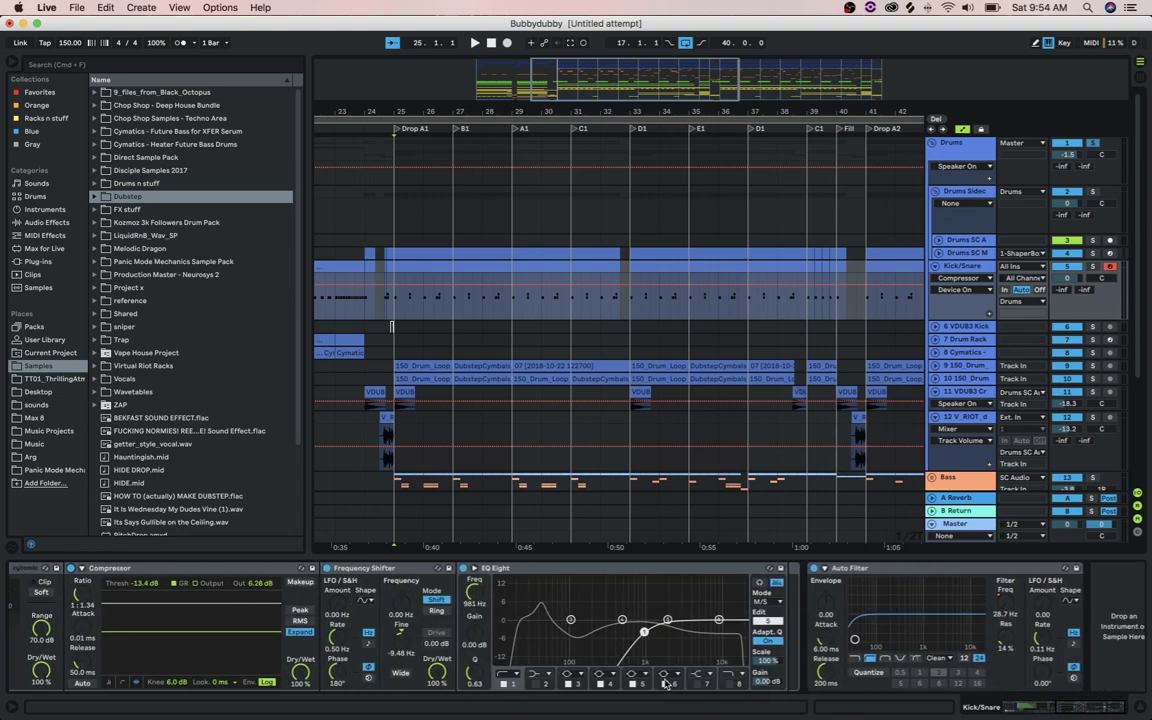
{"action": "left_click", "coordinate": [765, 621]}
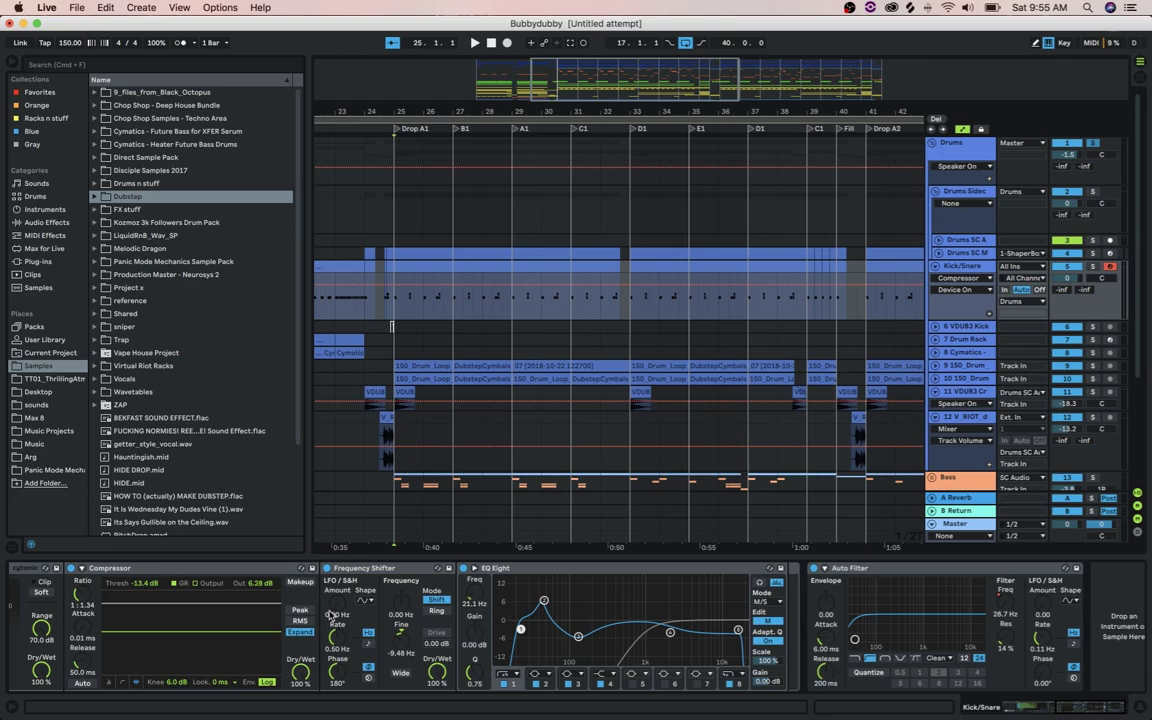
{"action": "left_click", "coordinate": [490, 568]}
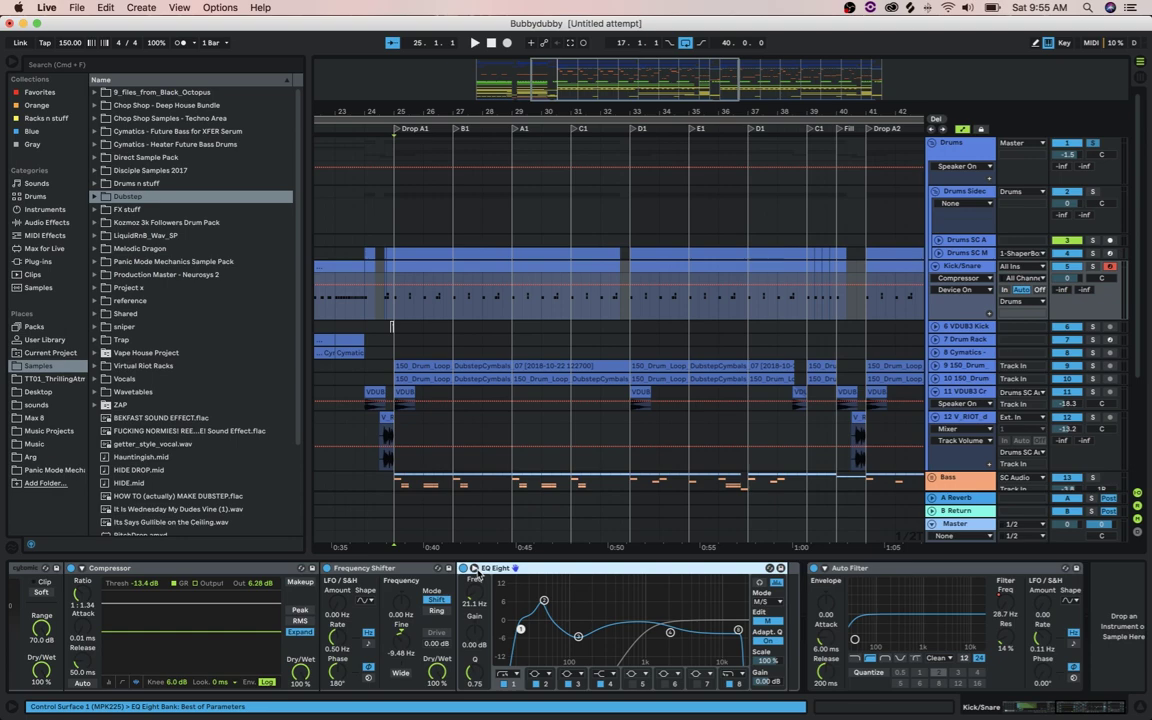
{"action": "left_click", "coordinate": [475, 568]}
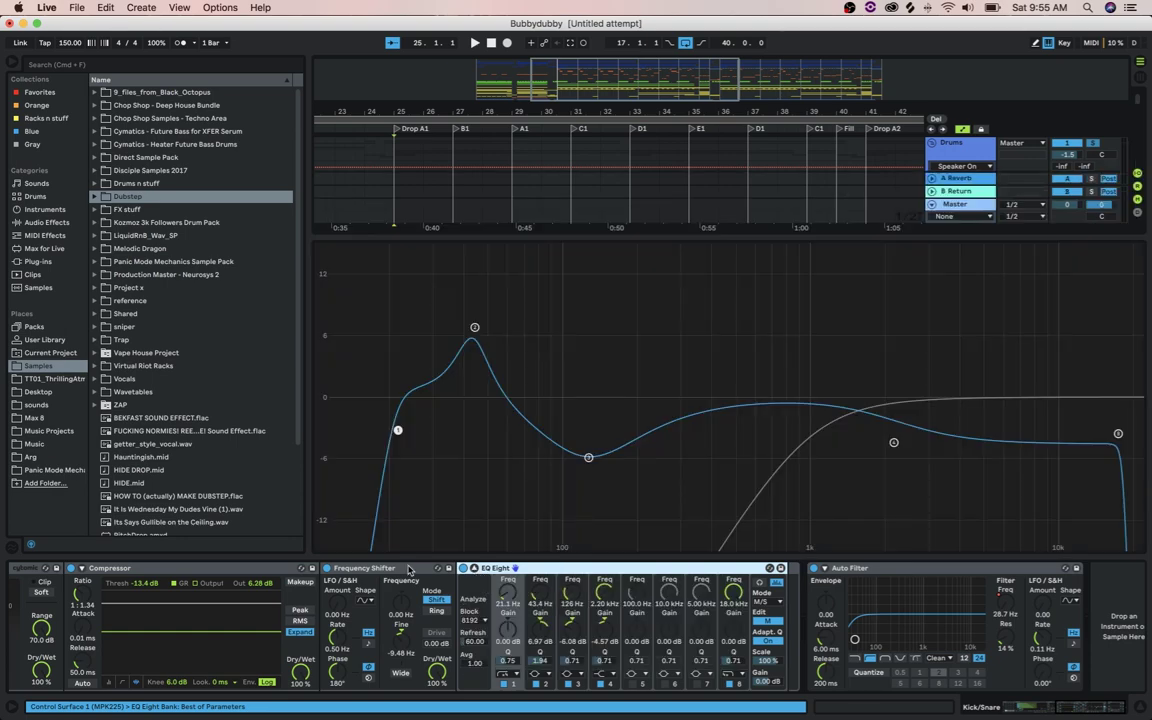
{"action": "left_click", "coordinate": [475, 568]}
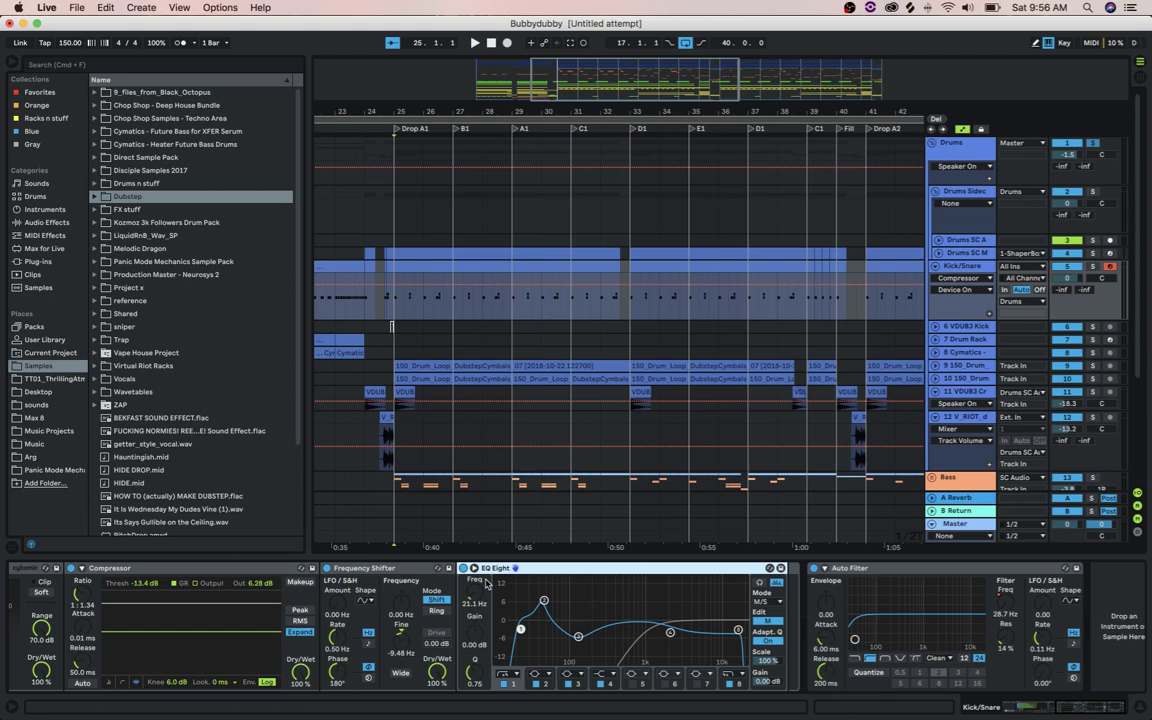
{"action": "scroll", "coordinate": [488, 584], "scroll_direction": "left", "scroll_amount": 5}
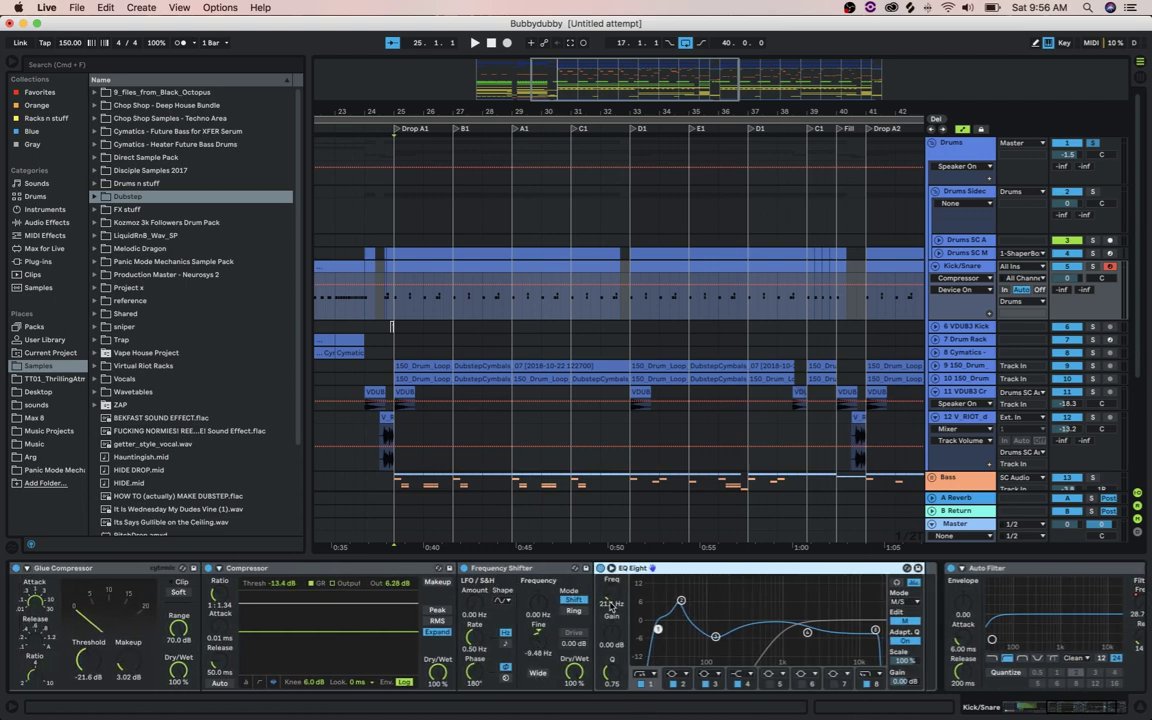
Audition the kick against the enlarged EQ Eight spectrum with the Frequency Shifter bypassed and active, and collapse the display again
{"action": "left_click", "coordinate": [611, 568]}
{"action": "left_click", "coordinate": [474, 329]}
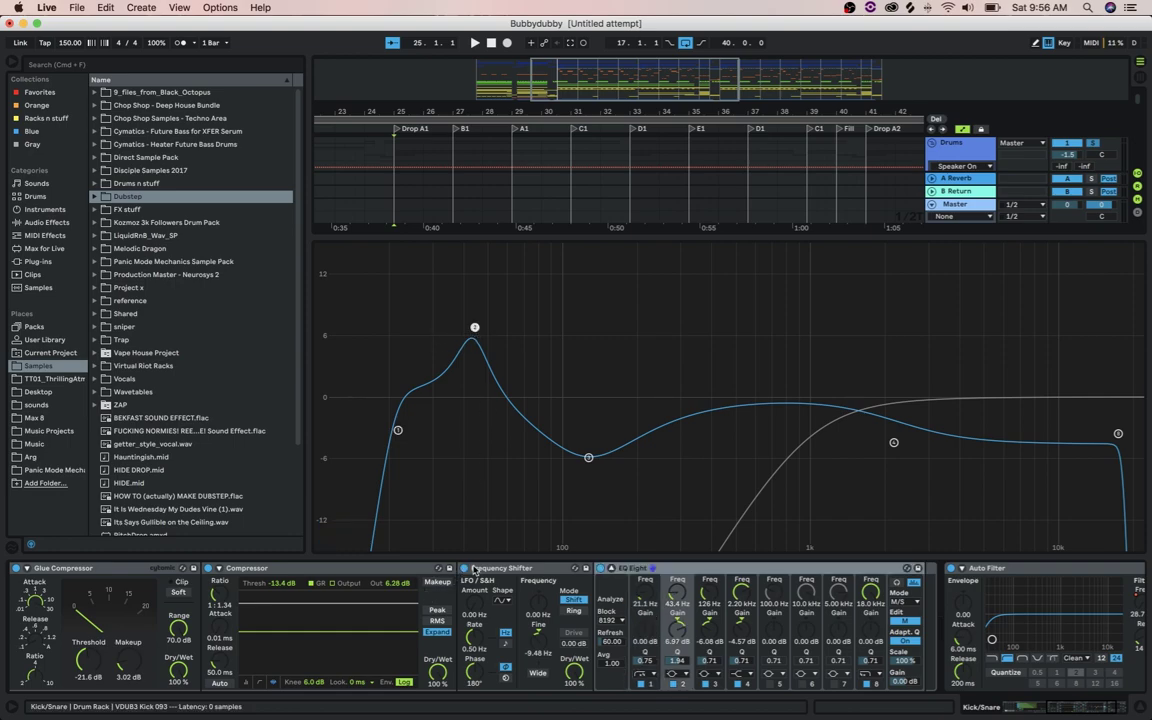
{"action": "key", "text": "a"}
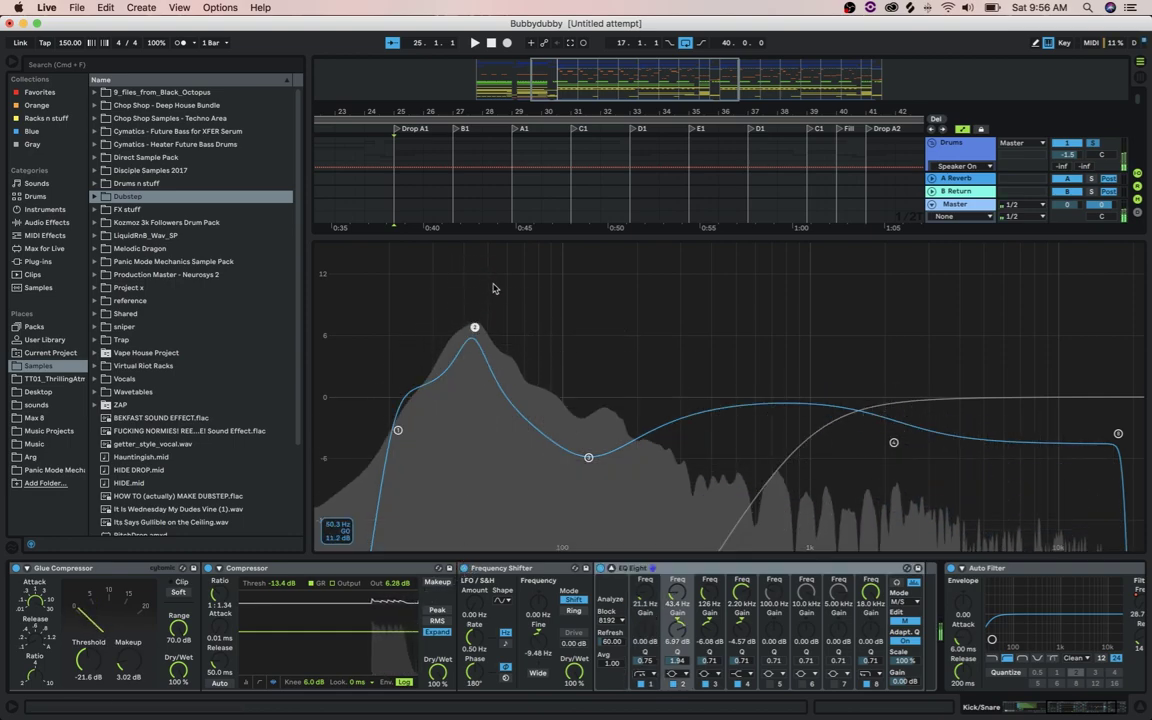
{"action": "key", "text": "a"}
{"action": "key", "text": "a"}
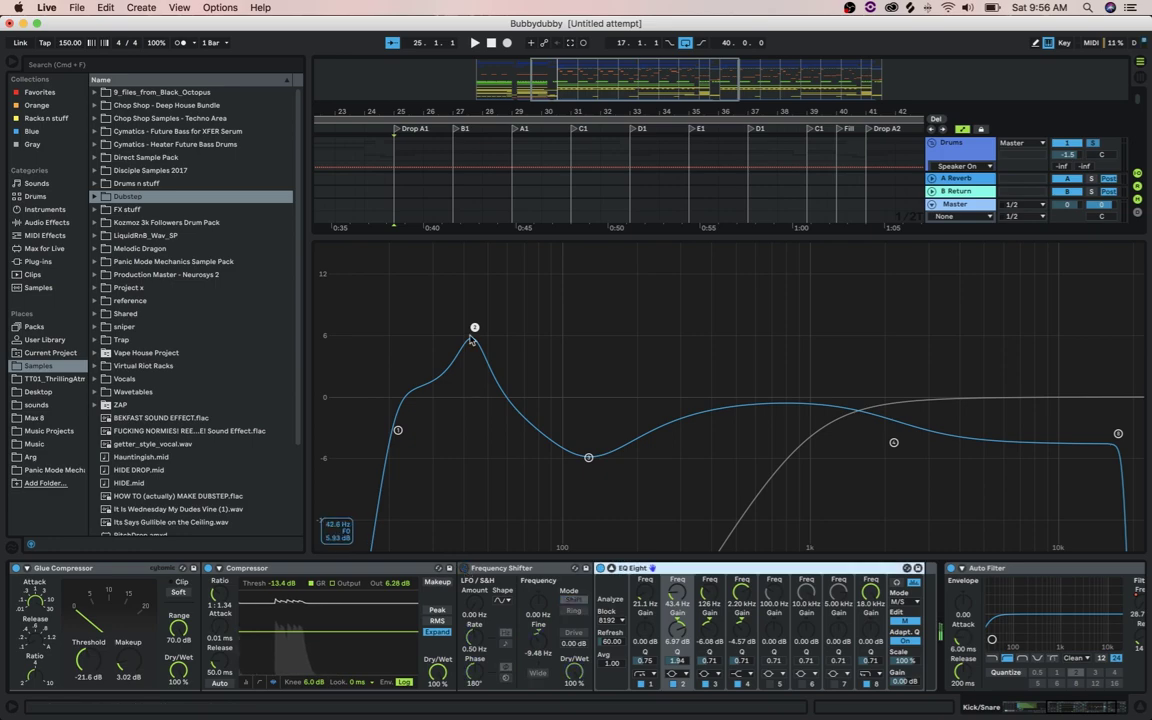
{"action": "key", "text": "a"}
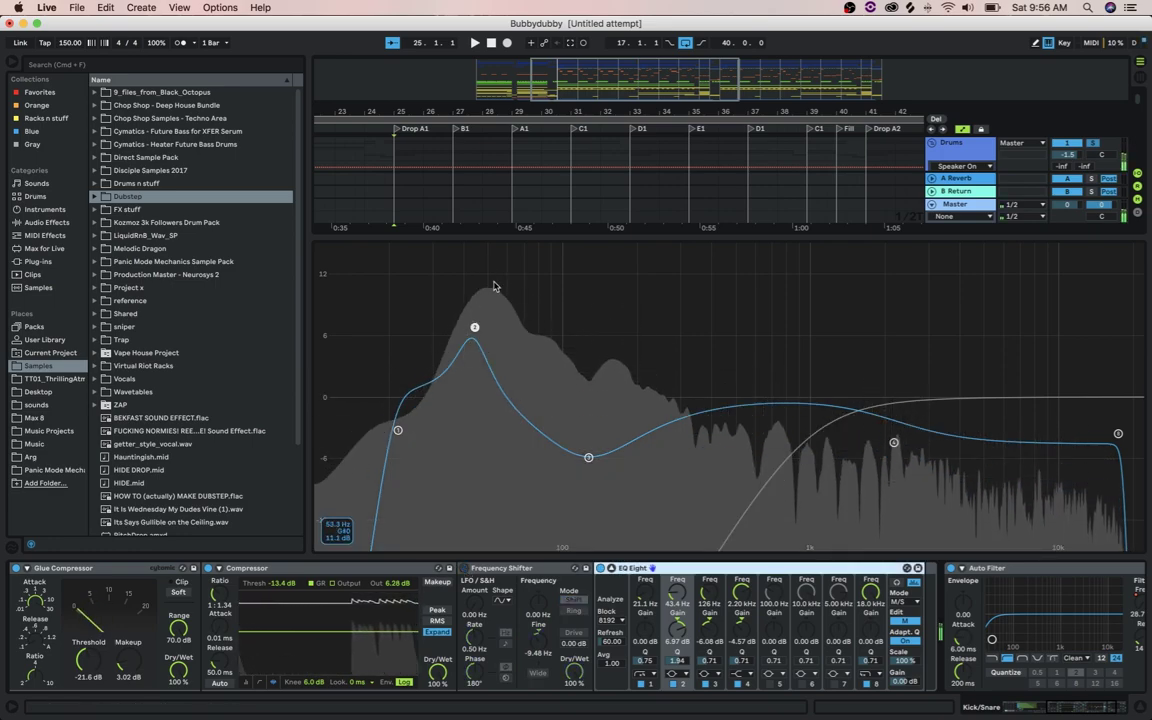
{"action": "left_click", "coordinate": [465, 568]}
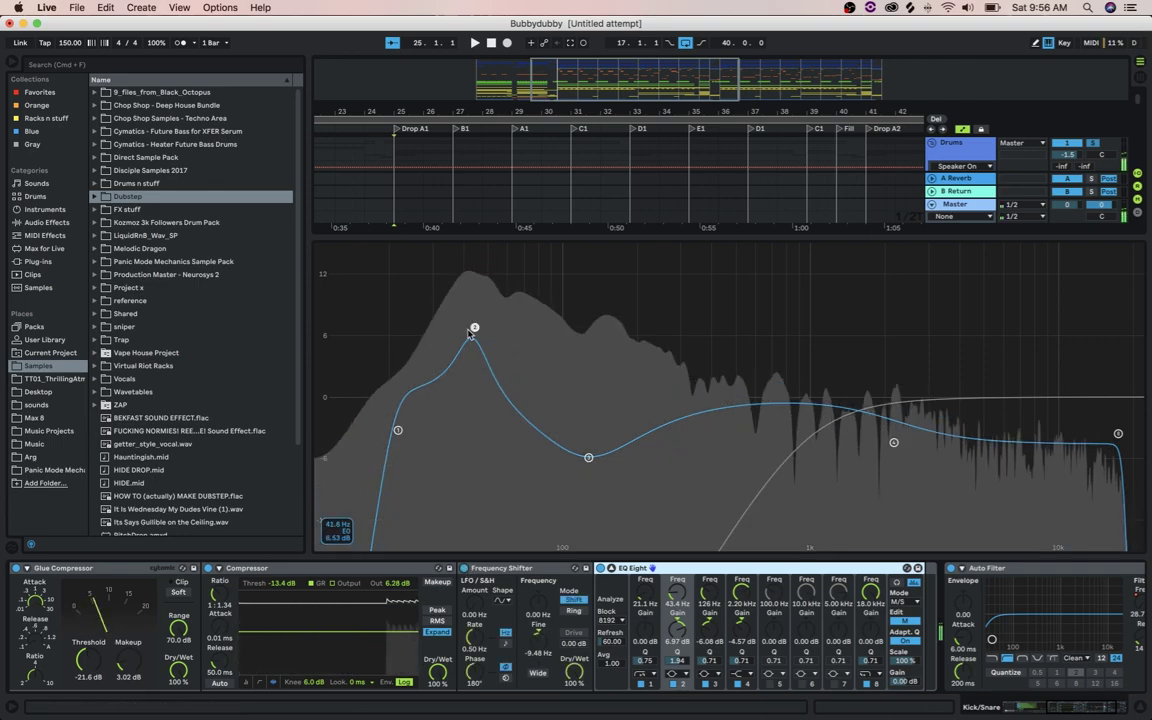
{"action": "left_click", "coordinate": [611, 568]}
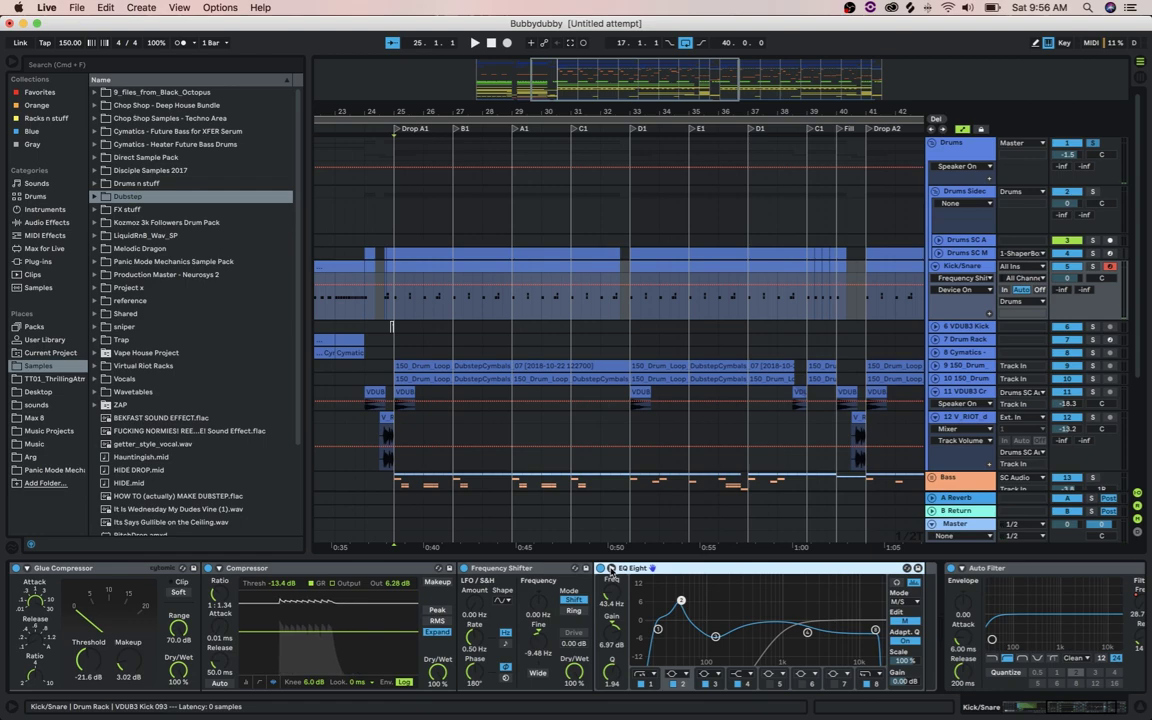
In the enlarged EQ Eight, move mid band 3 to 127 Hz at -6.14 dB and band 4 to 1.68 kHz at -5.39 dB
{"action": "left_click", "coordinate": [611, 568]}
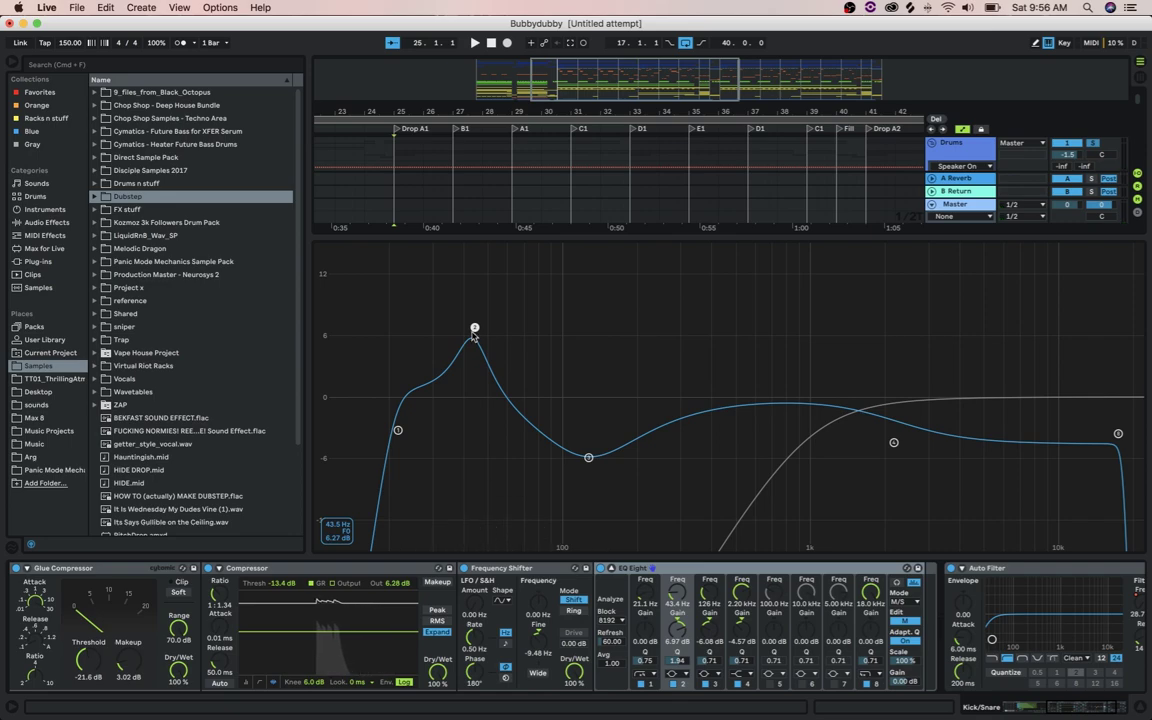
{"action": "left_click_drag", "start_coordinate": [588, 458], "coordinate": [590, 461]}
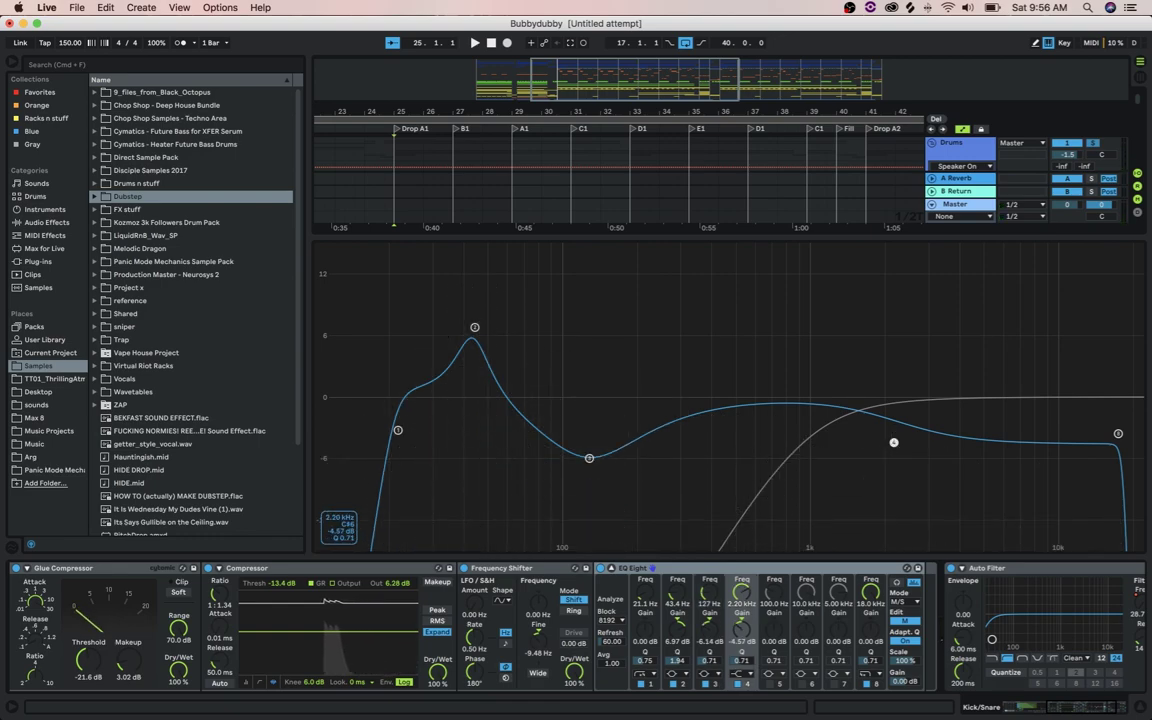
{"action": "left_click_drag", "start_coordinate": [893, 443], "coordinate": [865, 451]}
Switch the EQ Eight's editing between the mid and side curves, ending on the side curve
{"action": "left_click", "coordinate": [905, 621]}
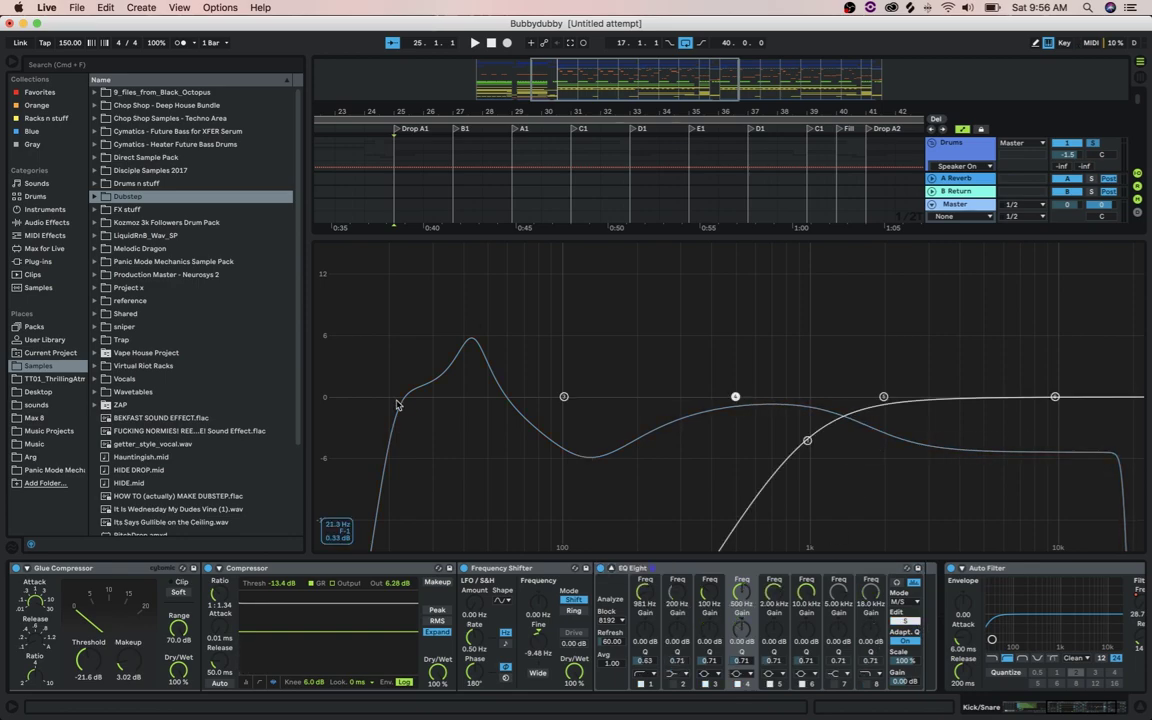
{"action": "left_click", "coordinate": [904, 622]}
{"action": "left_click", "coordinate": [904, 622]}
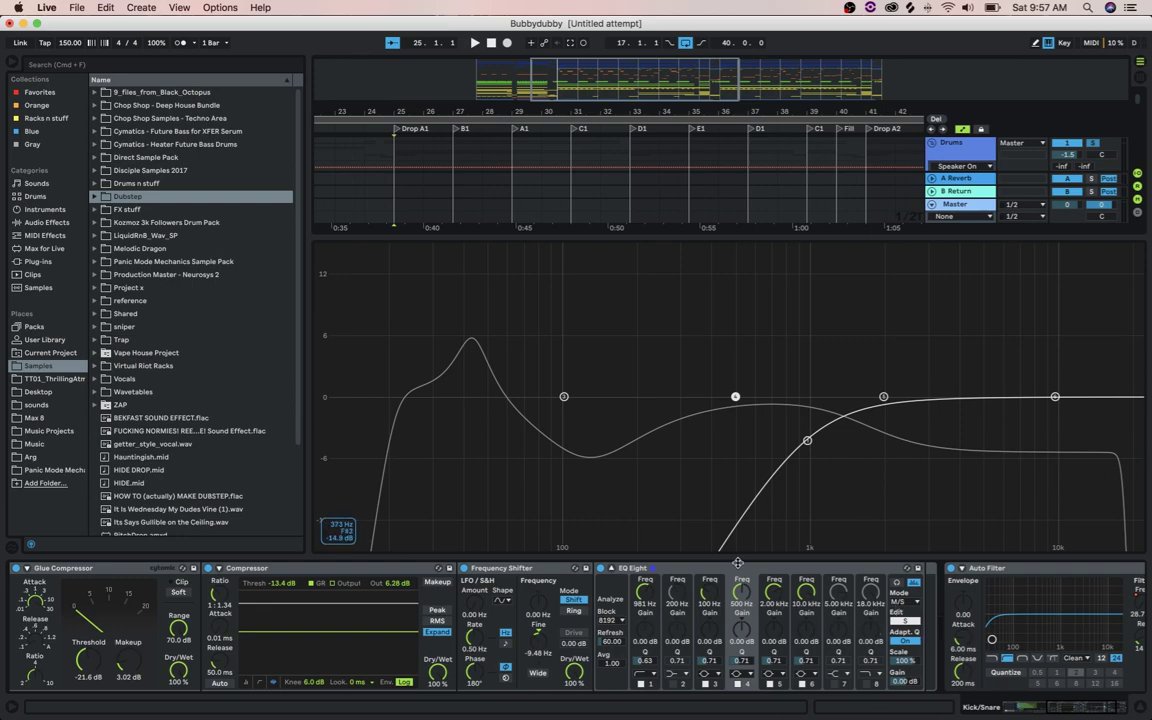
Switch the kick's EQ Eight to Stereo mode and back to M/S, and toggle between the mid and side curves, ending on the side
{"action": "left_click", "coordinate": [903, 602]}
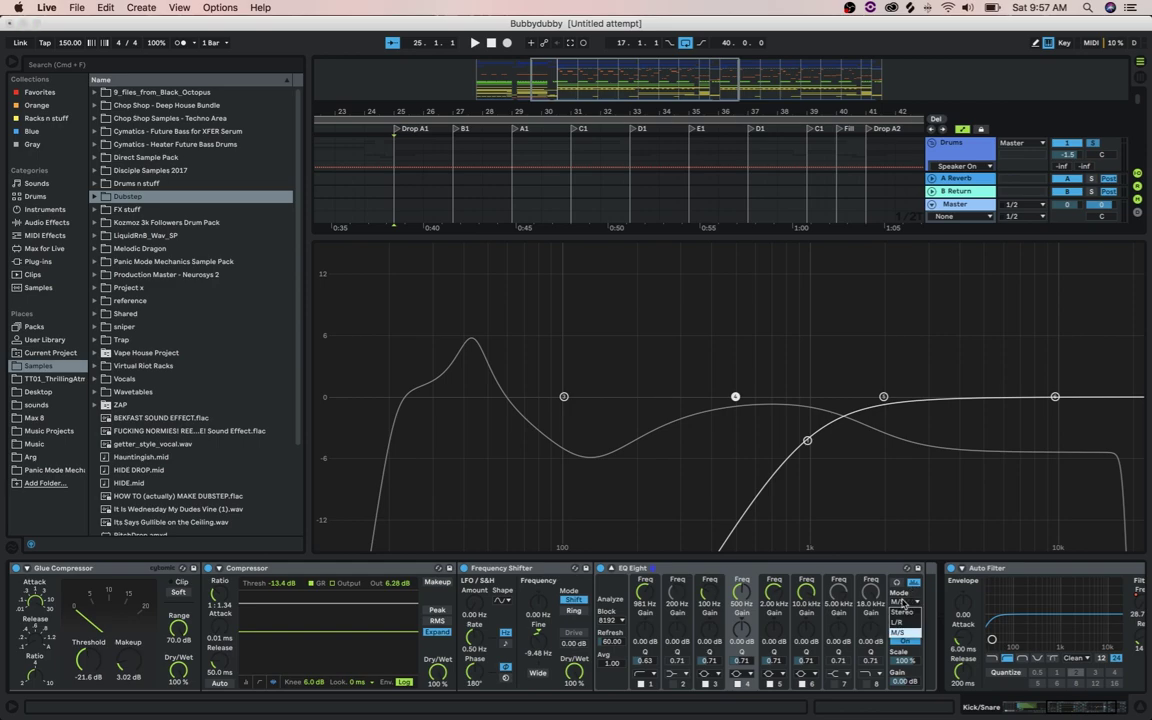
{"action": "left_click", "coordinate": [905, 613]}
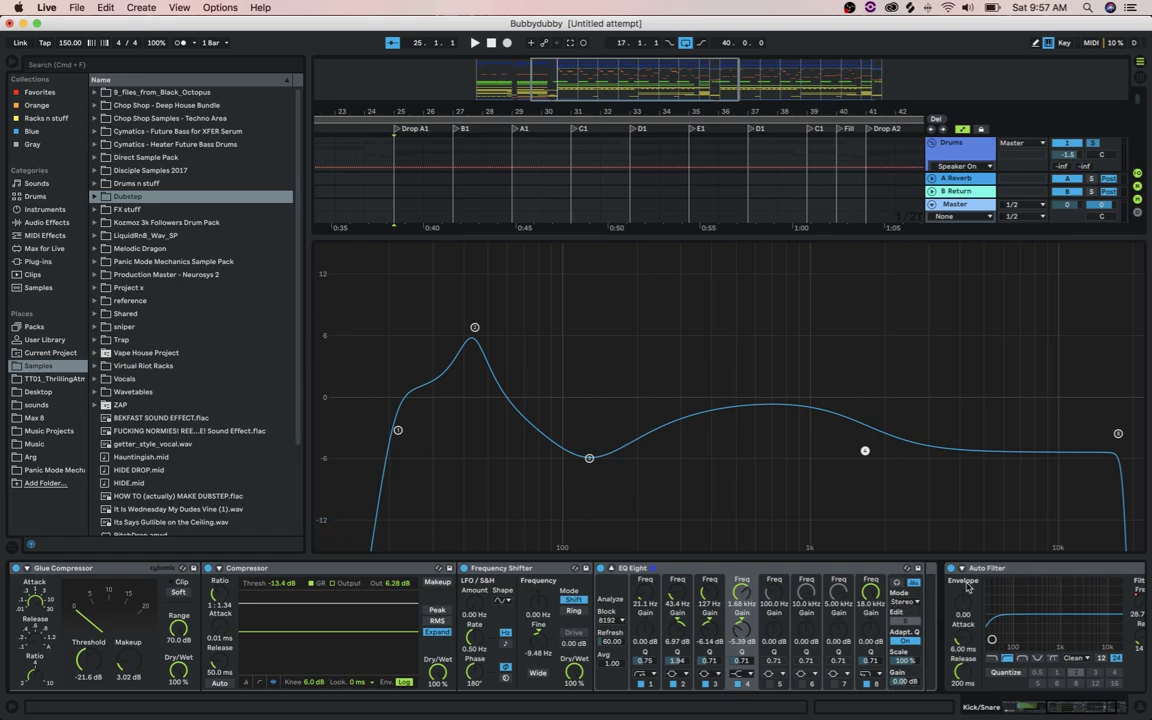
{"action": "left_click", "coordinate": [906, 603]}
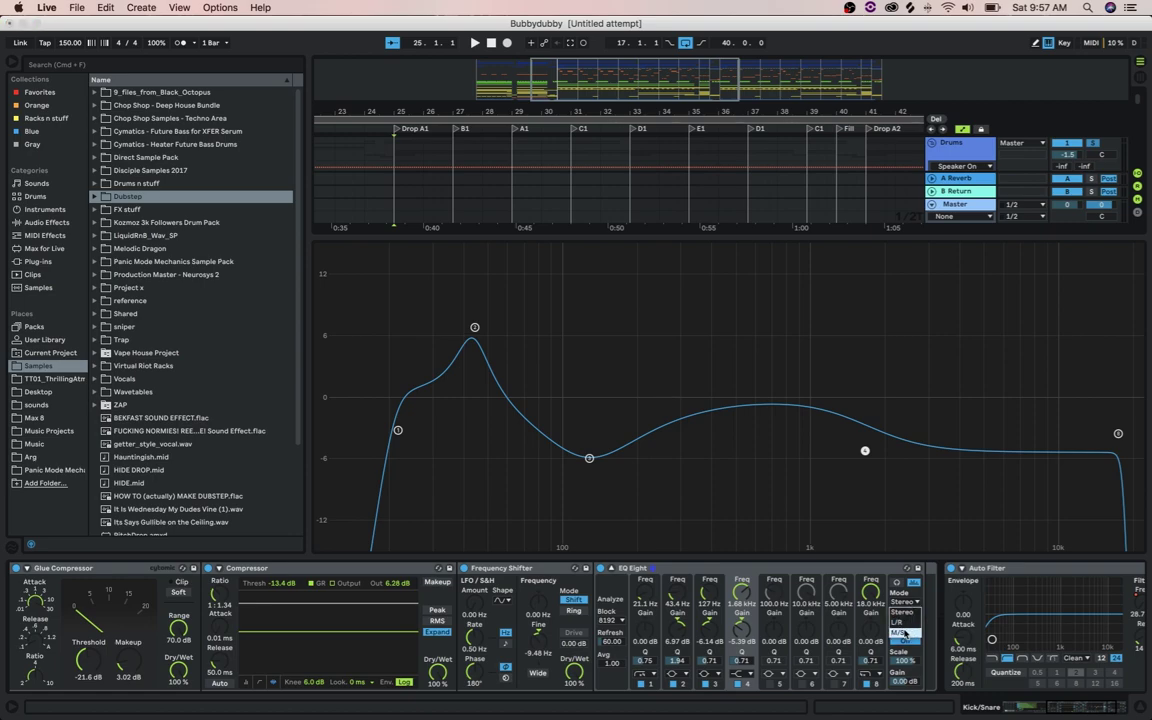
{"action": "left_click", "coordinate": [899, 633]}
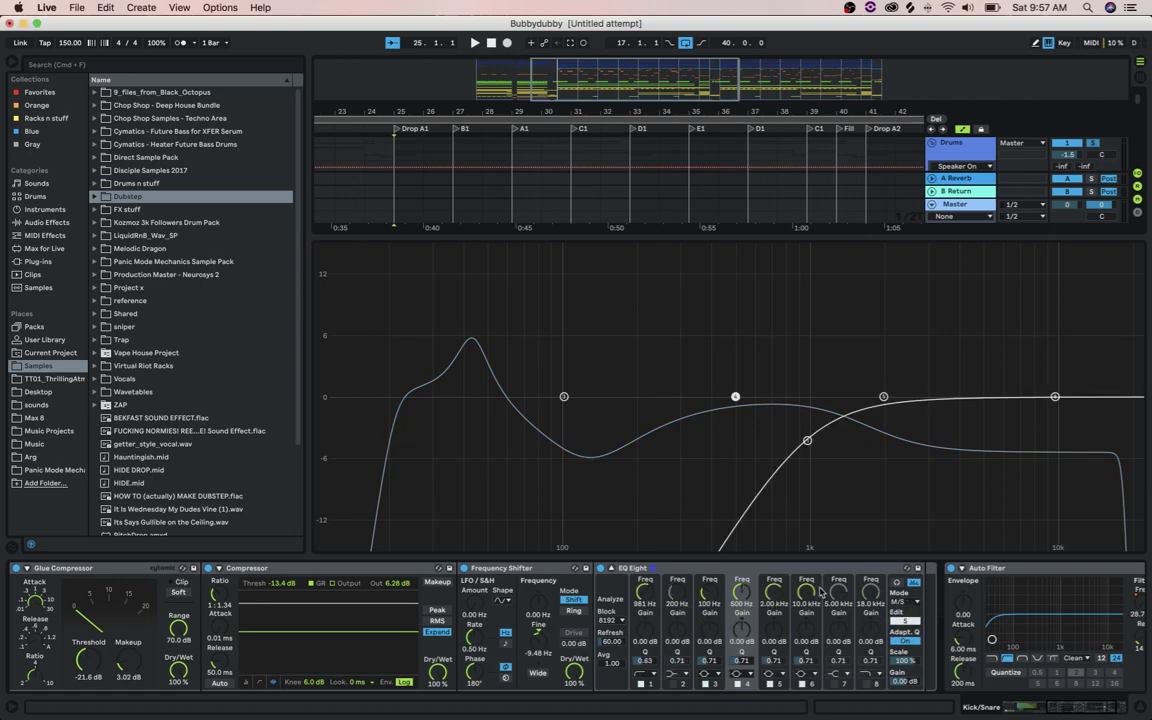
{"action": "left_click", "coordinate": [903, 621]}
{"action": "left_click", "coordinate": [909, 622]}
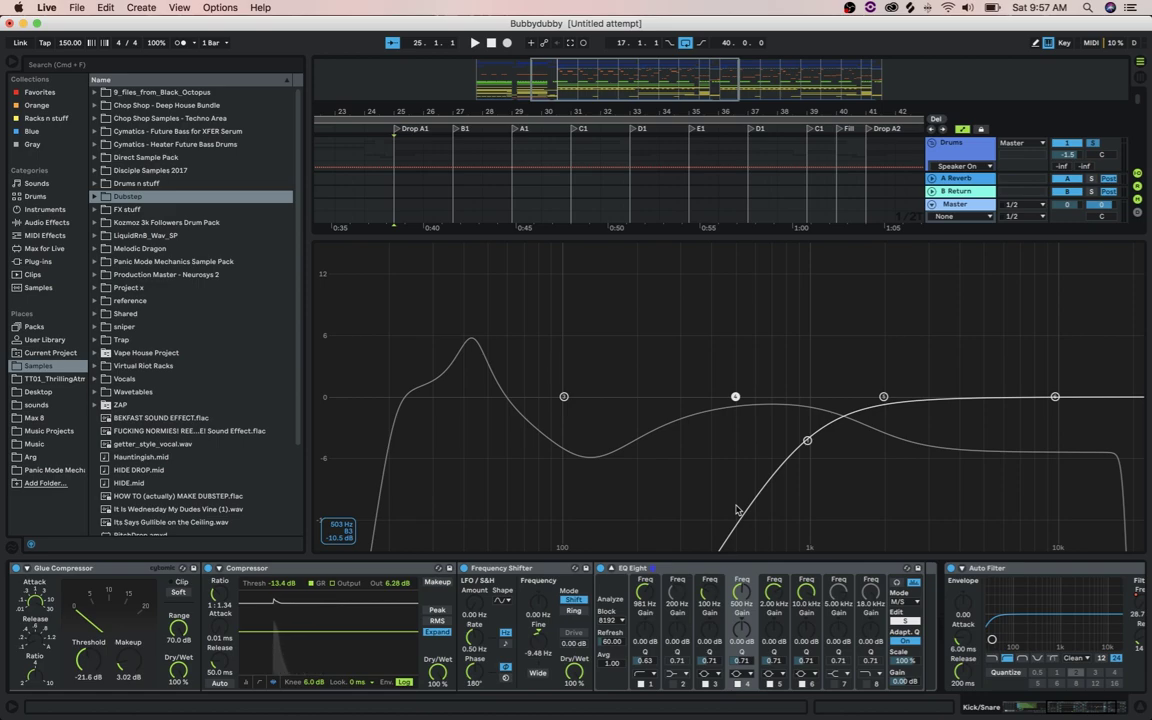
On the EQ Eight's side curve, move the low cut to 1.92 kHz and band 6 to 14.1 kHz at -3.88 dB, and collapse the display
{"action": "left_click_drag", "start_coordinate": [807, 441], "coordinate": [386, 423]}
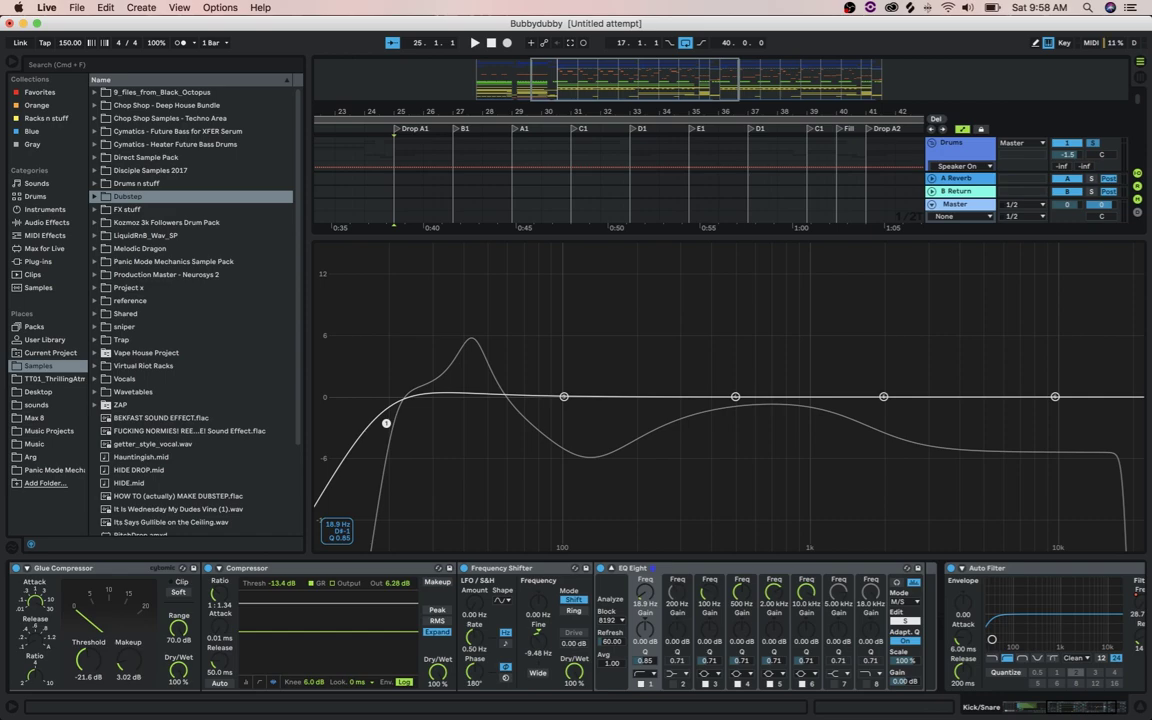
{"action": "left_click_drag", "start_coordinate": [386, 423], "coordinate": [880, 437]}
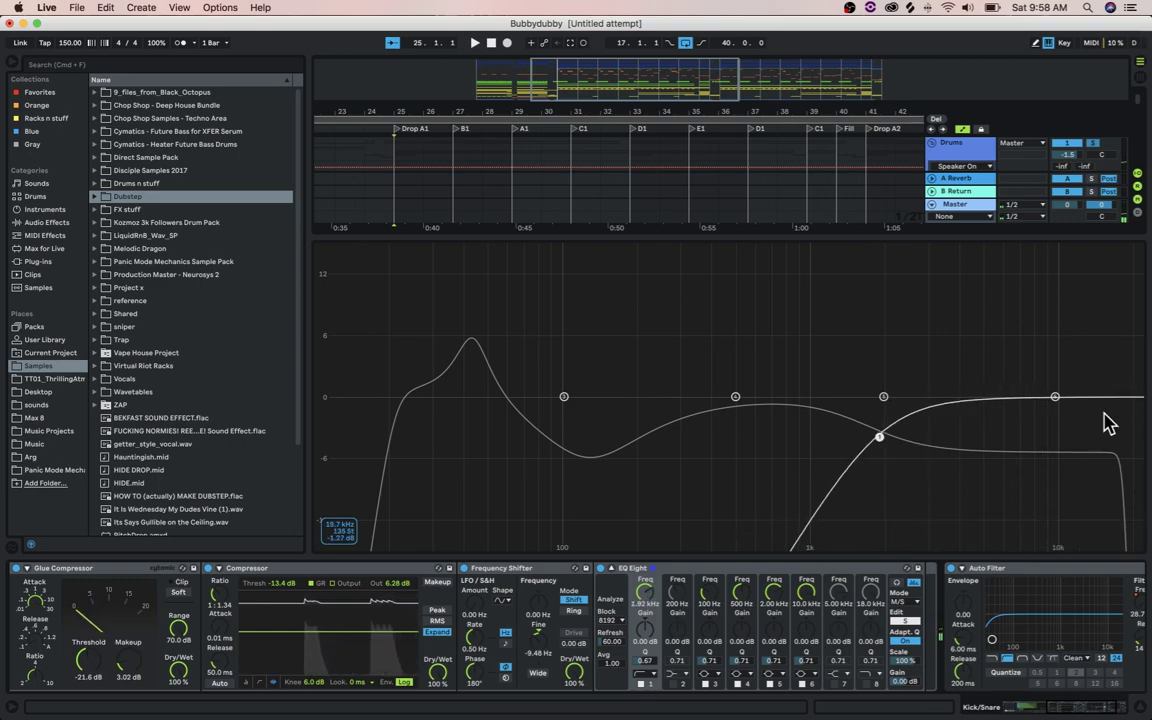
{"action": "left_click_drag", "start_coordinate": [1056, 398], "coordinate": [1092, 436]}
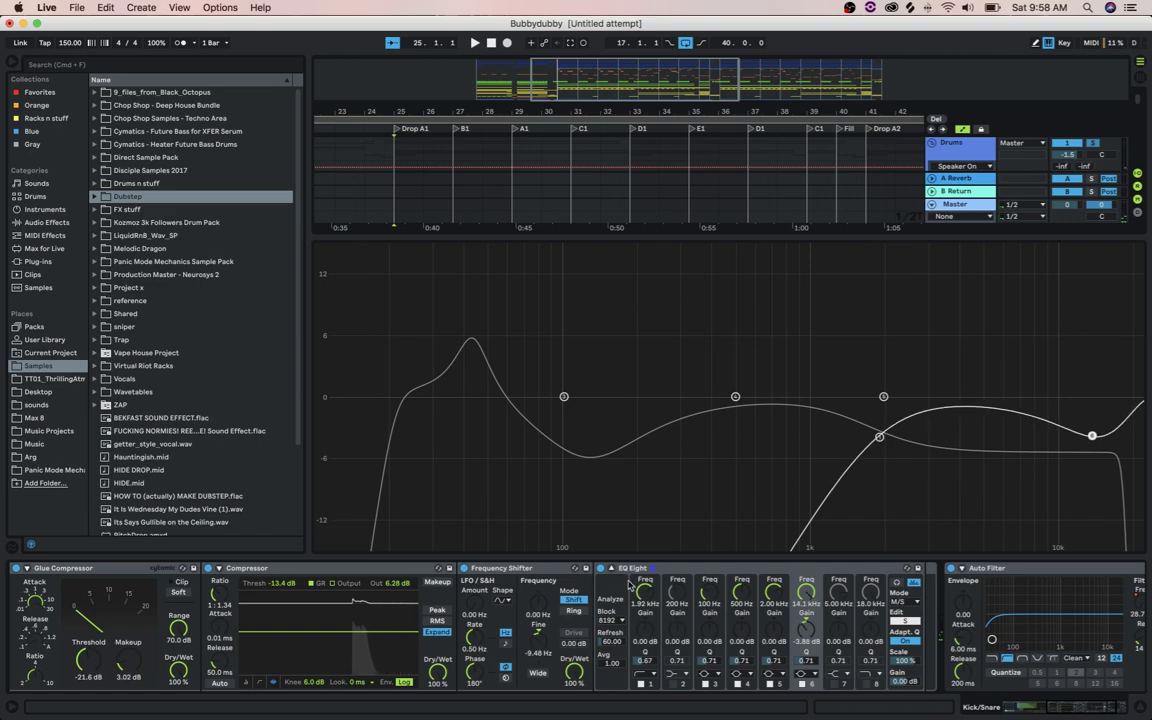
{"action": "left_click", "coordinate": [611, 568]}
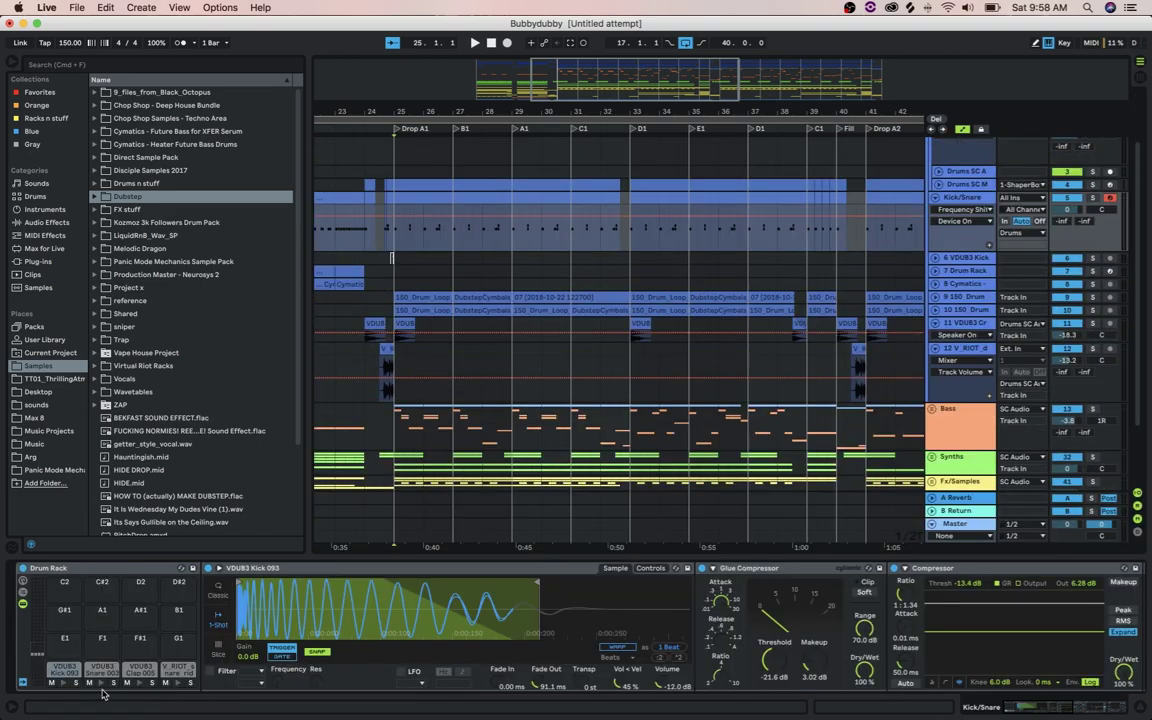
Show the VDUB3 Snare 003 sample in the Drum Rack, zoom into its waveform, and audition the soloed Kick/Snare track
{"action": "left_click", "coordinate": [104, 670]}
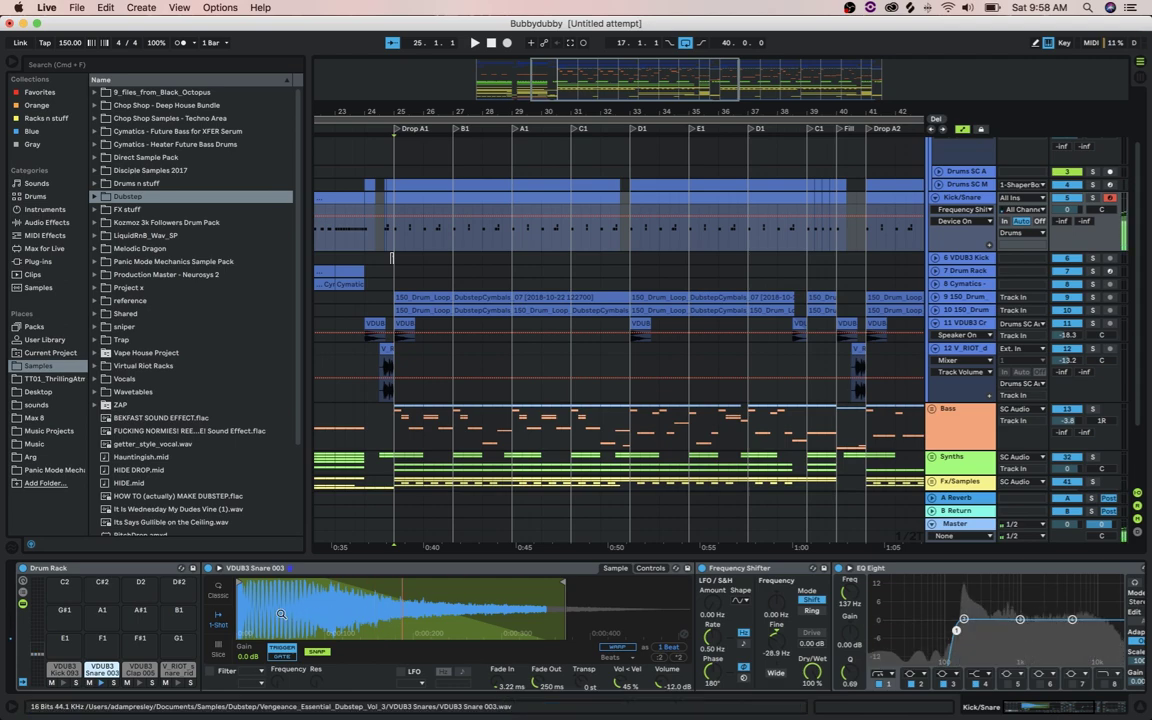
{"action": "mouse_move", "coordinate": [281, 594]}
{"action": "left_mouse_down"}
{"action": "mouse_move", "coordinate": [281, 645]}
{"action": "mouse_move", "coordinate": [281, 590]}
{"action": "left_mouse_up"}
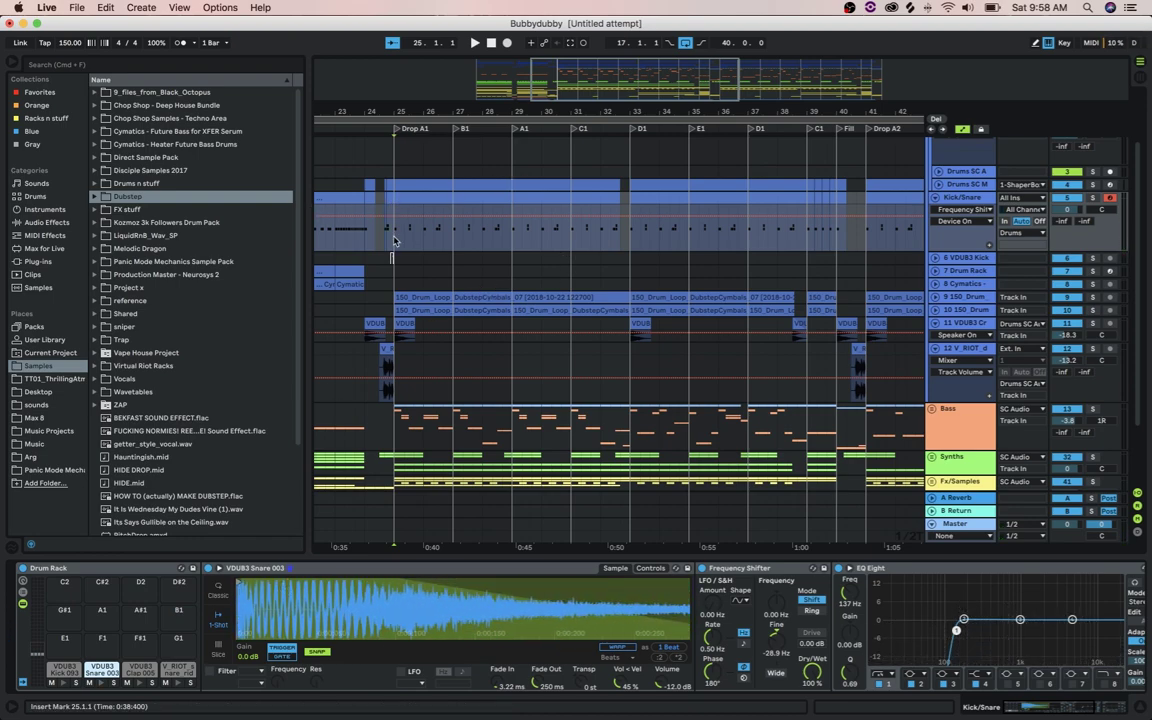
{"action": "left_click", "coordinate": [1091, 199]}
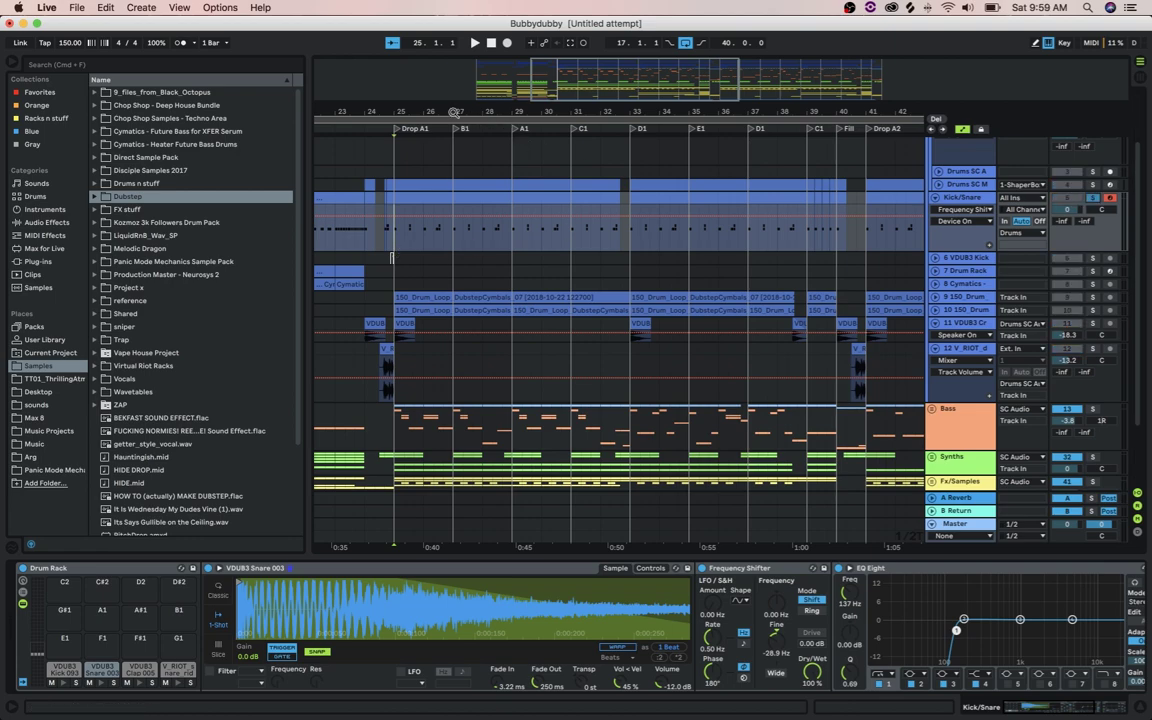
{"action": "key", "text": "space"}
{"action": "key", "text": "space"}
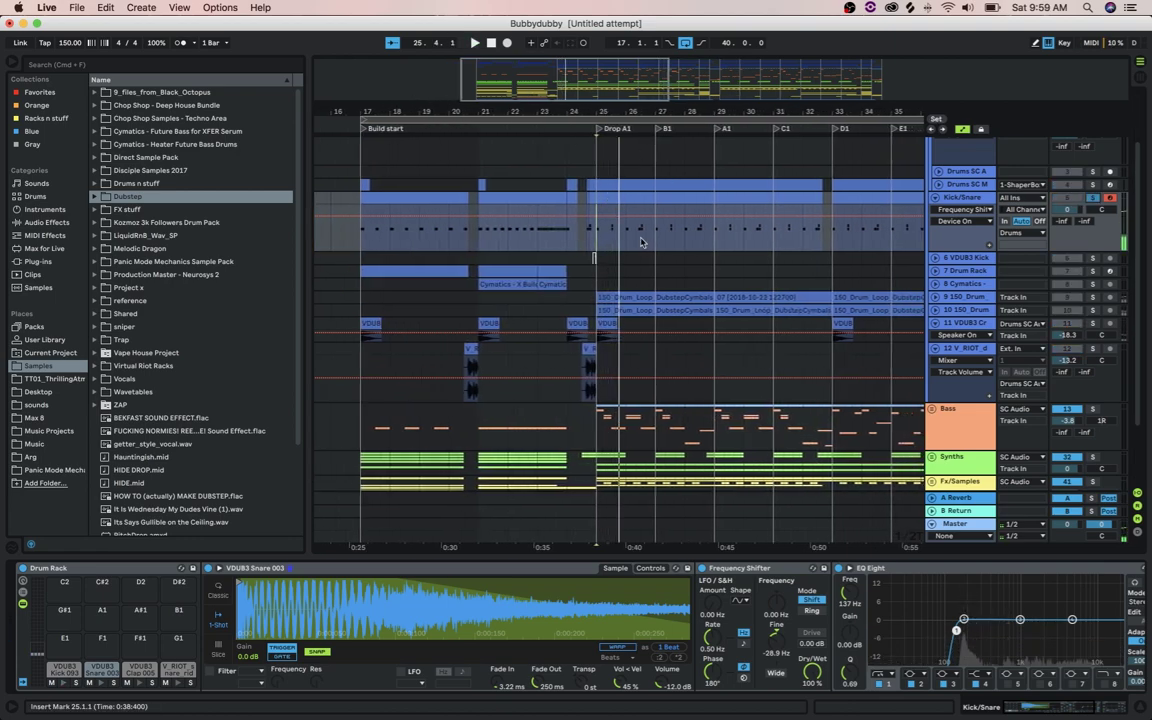
Open the Kick/Snare MIDI clip at Drop A1, select the kick note layered under the snare at 1.3, and play from there
{"action": "double_click", "coordinate": [642, 242]}
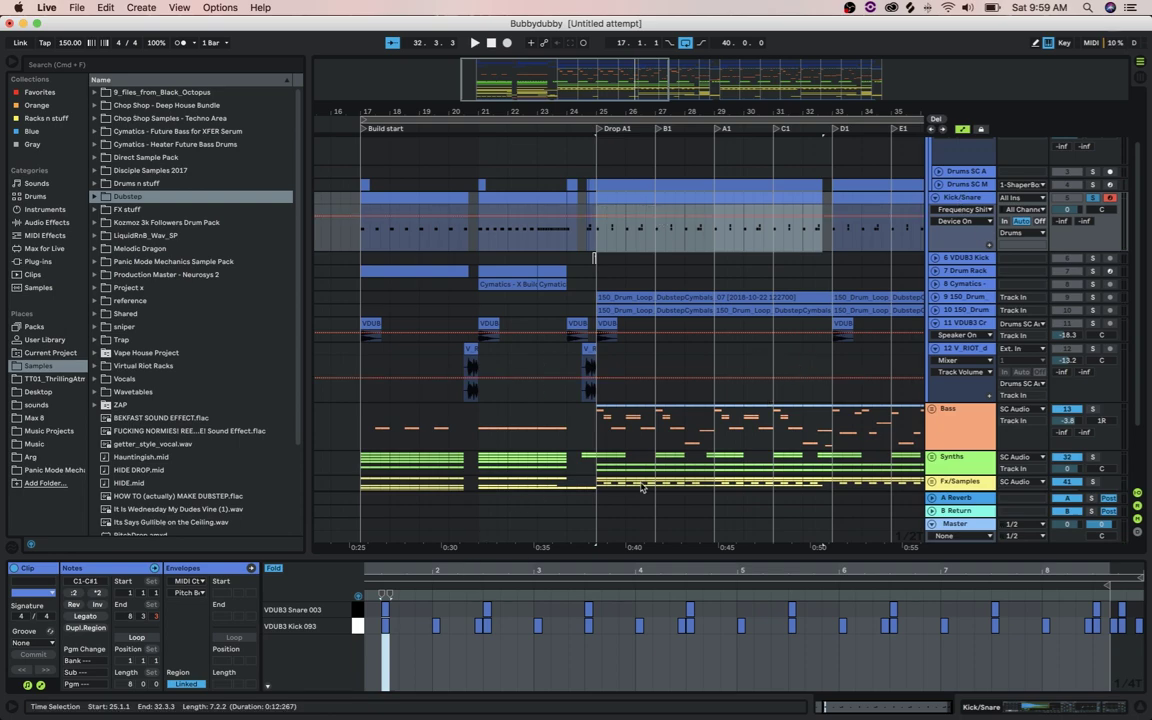
{"action": "left_click", "coordinate": [368, 612]}
{"action": "left_click_drag", "start_coordinate": [387, 567], "coordinate": [421, 573]}
{"action": "left_click", "coordinate": [421, 626]}
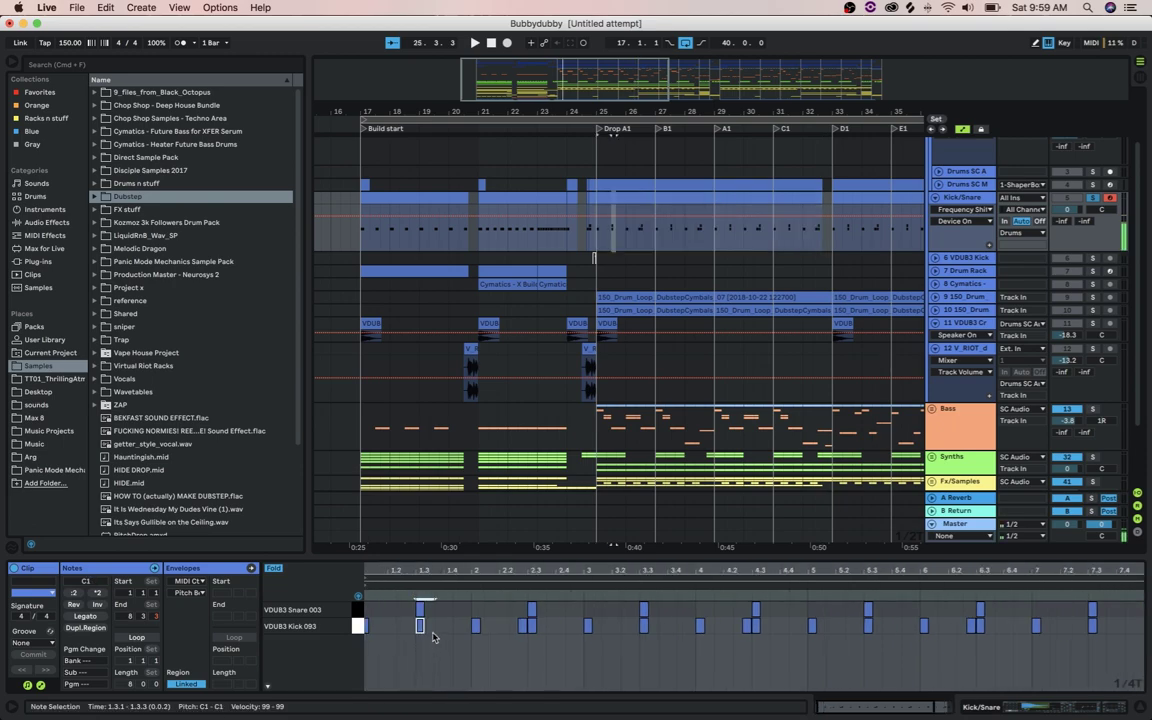
{"action": "key", "text": "space"}
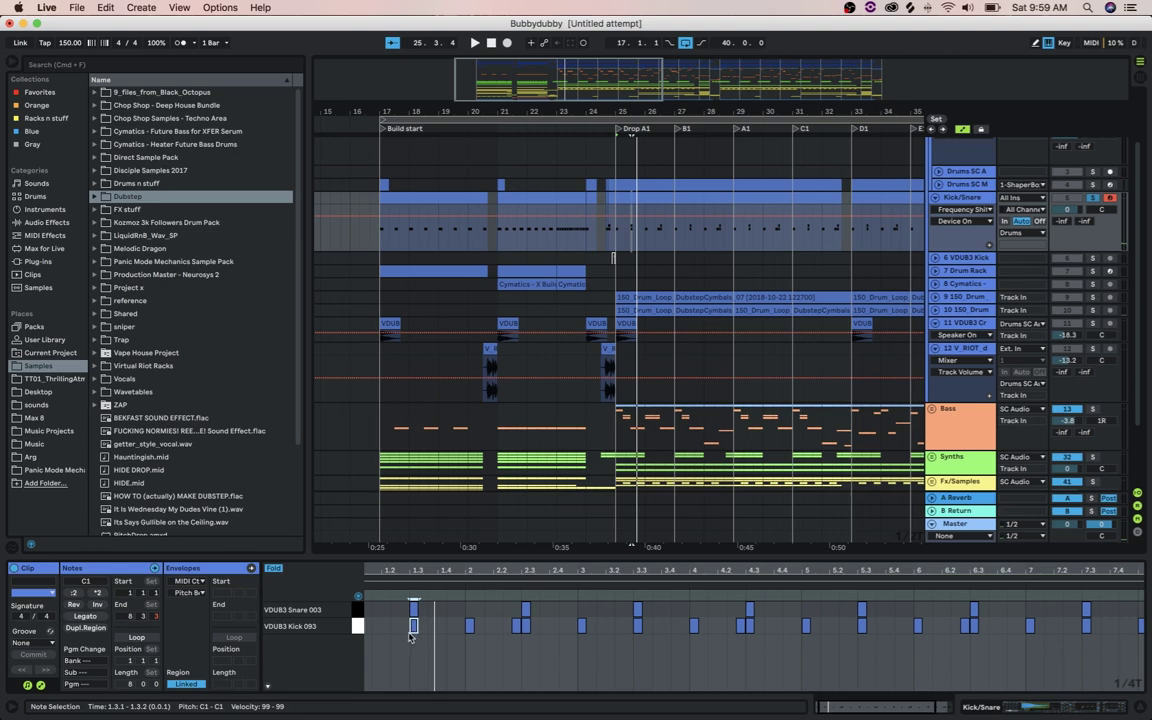
{"action": "scroll", "coordinate": [563, 492], "scroll_direction": "right", "scroll_amount": 2}
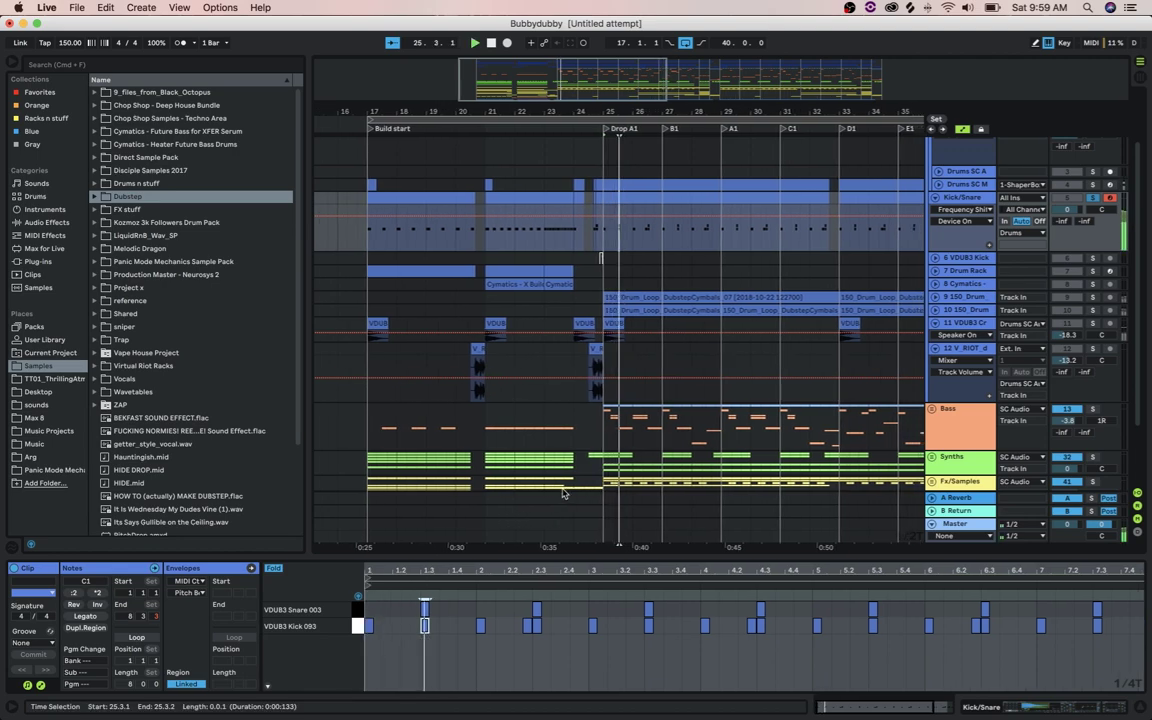
{"action": "key", "text": "space"}
In the snare's enlarged EQ Eight, try boosting band 2, settle it at 171 Hz and 0.31 dB, and collapse the display
{"action": "key", "text": "shift+Tab"}
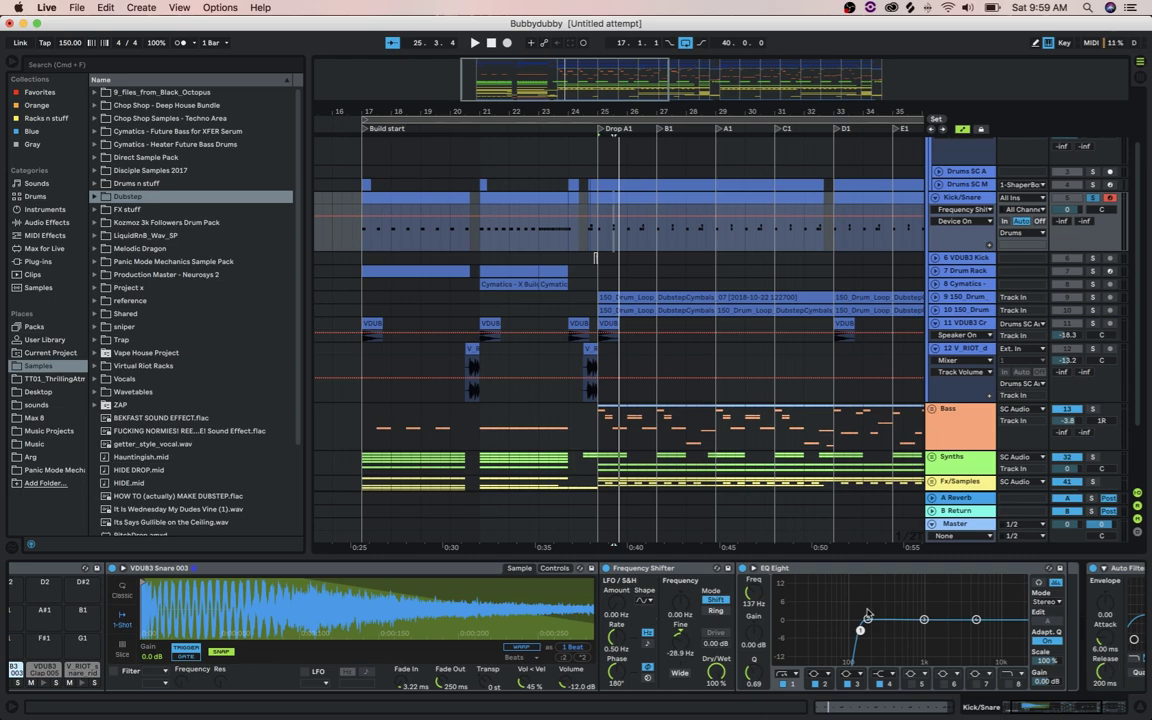
{"action": "left_click", "coordinate": [754, 568]}
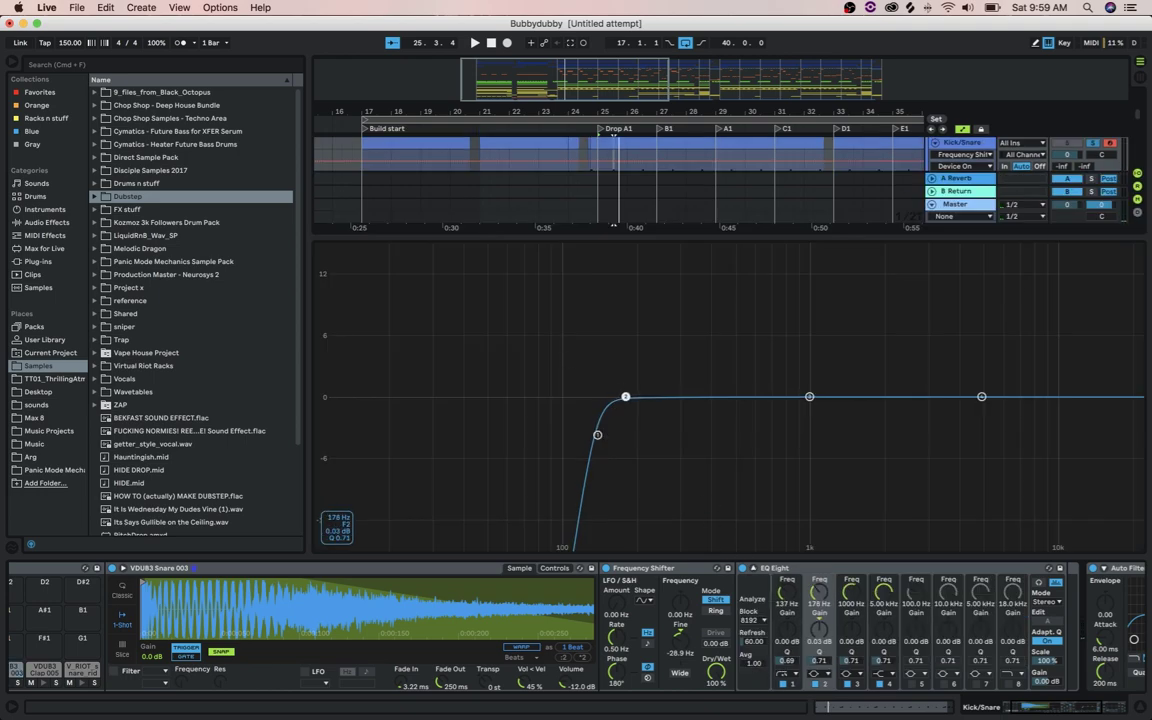
{"action": "left_click_drag", "start_coordinate": [623, 395], "coordinate": [622, 248]}
{"action": "left_click_drag", "start_coordinate": [642, 409], "coordinate": [613, 397]}
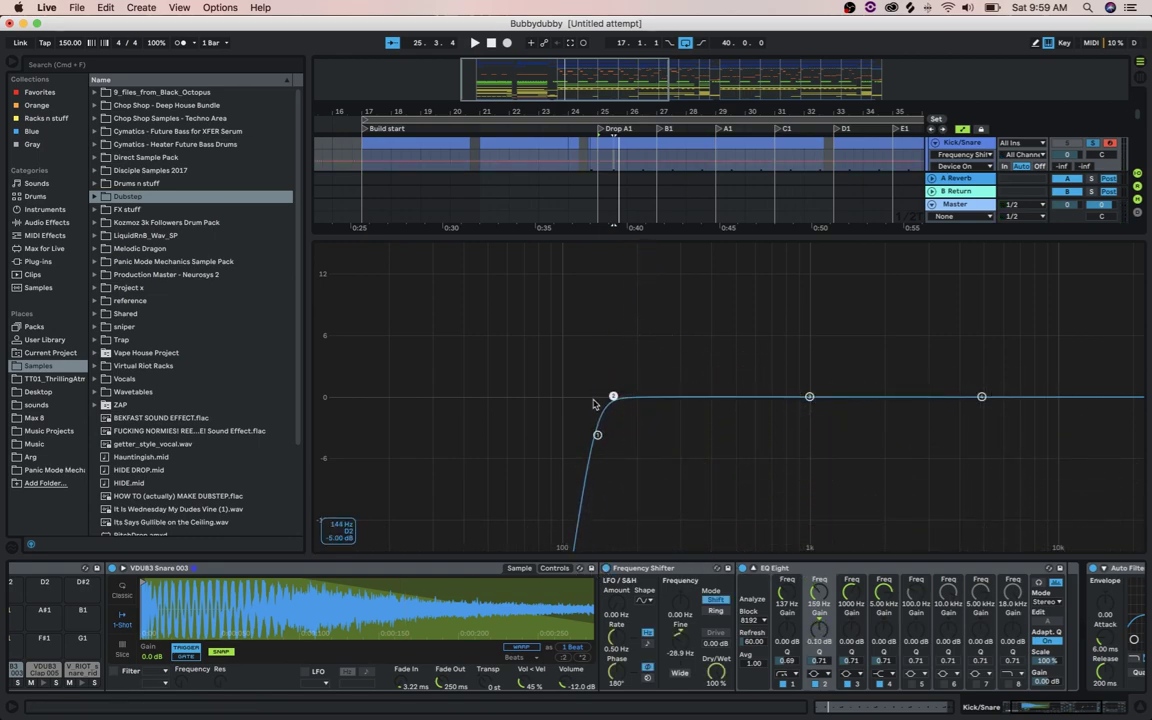
{"action": "mouse_move", "coordinate": [613, 397]}
{"action": "left_mouse_down"}
{"action": "mouse_move", "coordinate": [617, 267]}
{"action": "mouse_move", "coordinate": [612, 396]}
{"action": "mouse_move", "coordinate": [636, 270]}
{"action": "mouse_move", "coordinate": [621, 243]}
{"action": "mouse_move", "coordinate": [610, 397]}
{"action": "left_mouse_up"}
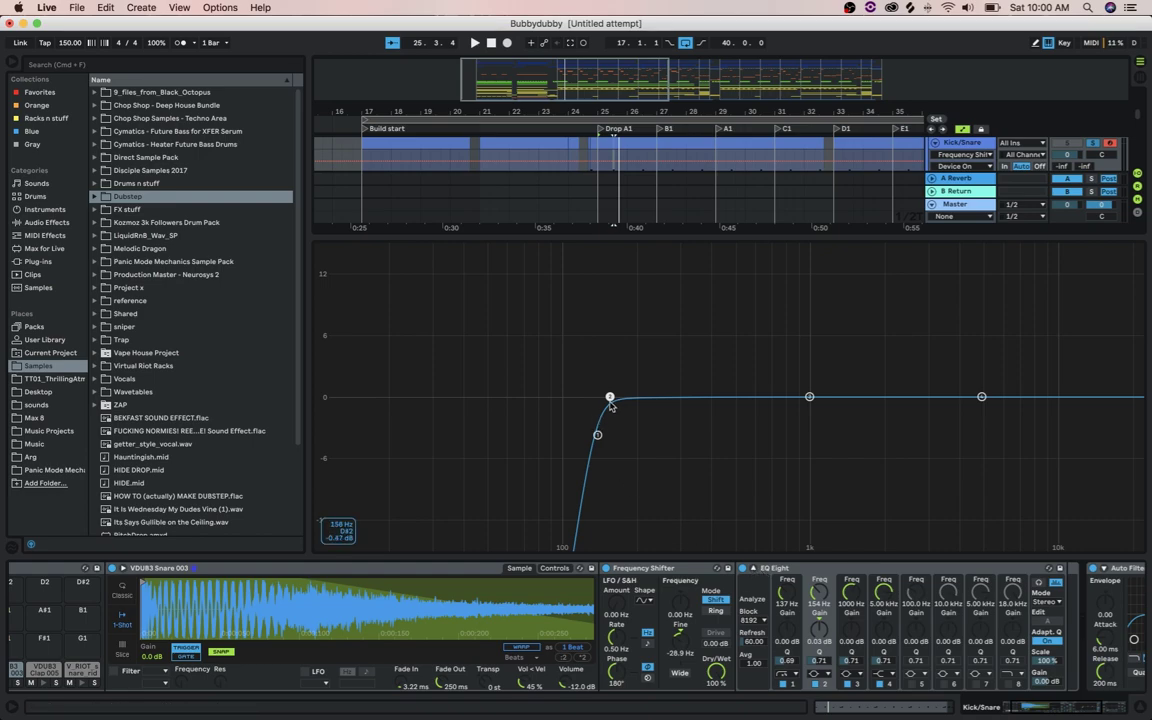
{"action": "mouse_move", "coordinate": [610, 400]}
{"action": "left_mouse_down"}
{"action": "mouse_move", "coordinate": [753, 416]}
{"action": "mouse_move", "coordinate": [609, 397]}
{"action": "mouse_move", "coordinate": [662, 400]}
{"action": "mouse_move", "coordinate": [625, 363]}
{"action": "mouse_move", "coordinate": [619, 265]}
{"action": "mouse_move", "coordinate": [621, 394]}
{"action": "left_mouse_up"}
{"action": "left_click", "coordinate": [753, 568]}
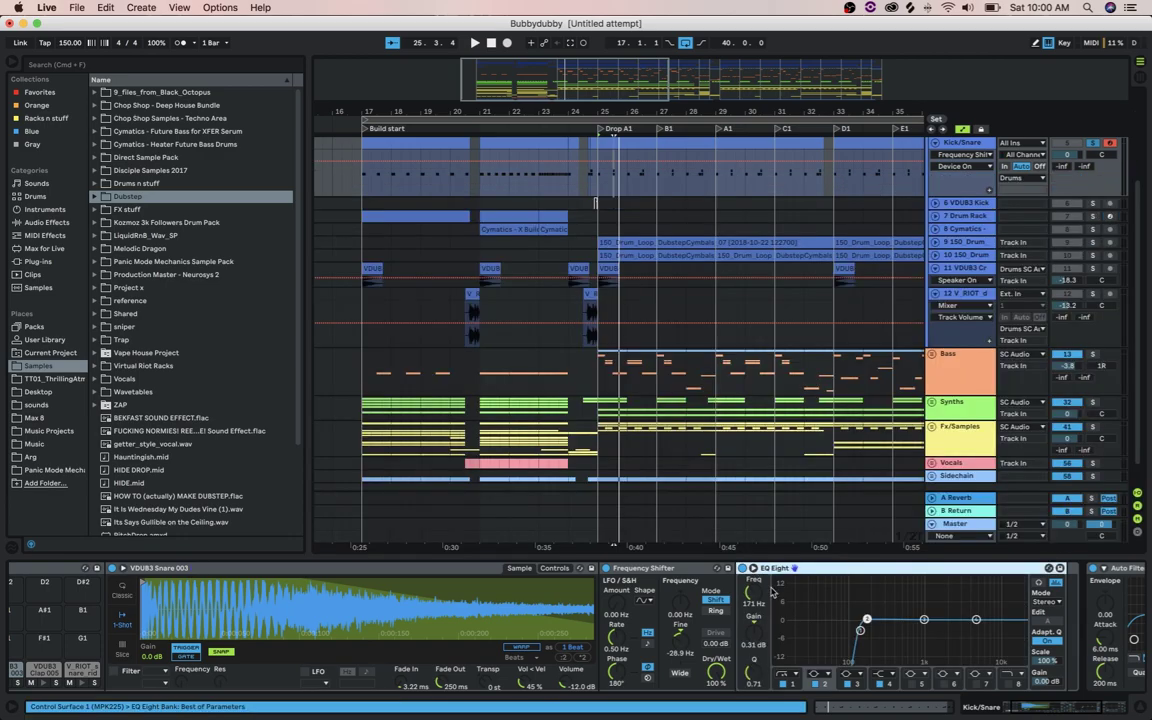
{"action": "scroll", "coordinate": [785, 590], "scroll_direction": "right", "scroll_amount": 5}
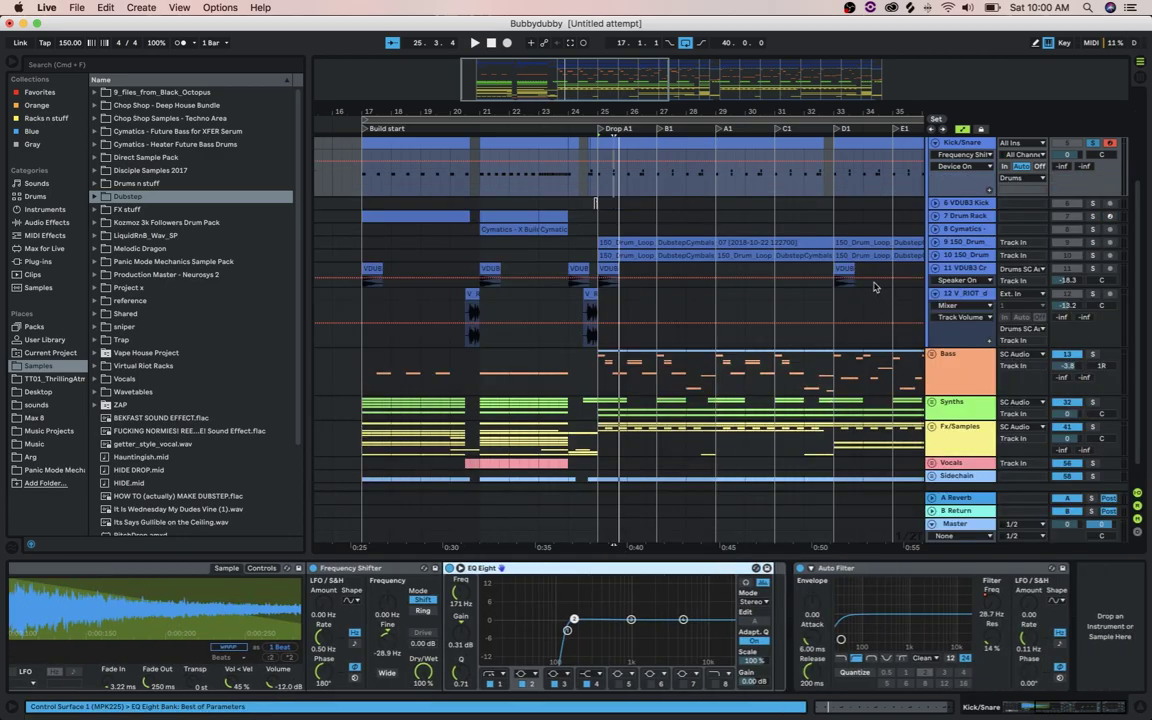
Unfold tracks 9 and 10, the two 150_Drum_Loop cymbal tracks, solo only them, and play from Drop A1
{"action": "left_click", "coordinate": [977, 243]}
{"action": "left_click", "coordinate": [970, 255], "text": "shift"}
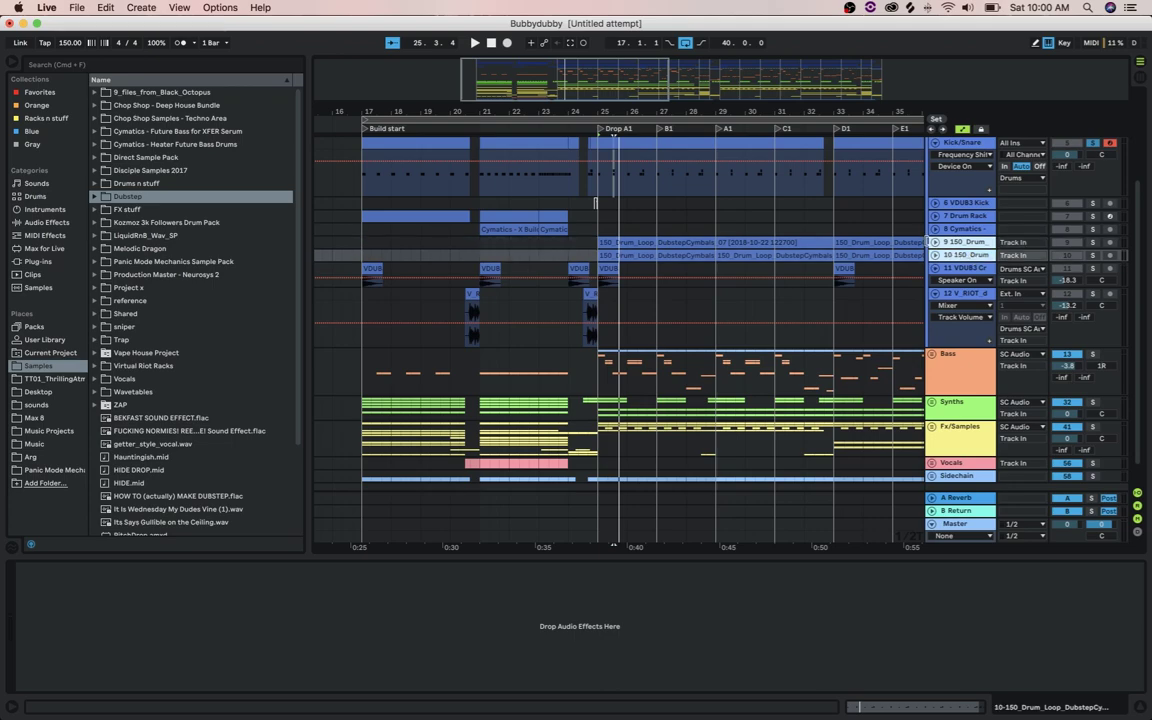
{"action": "key", "text": "Right"}
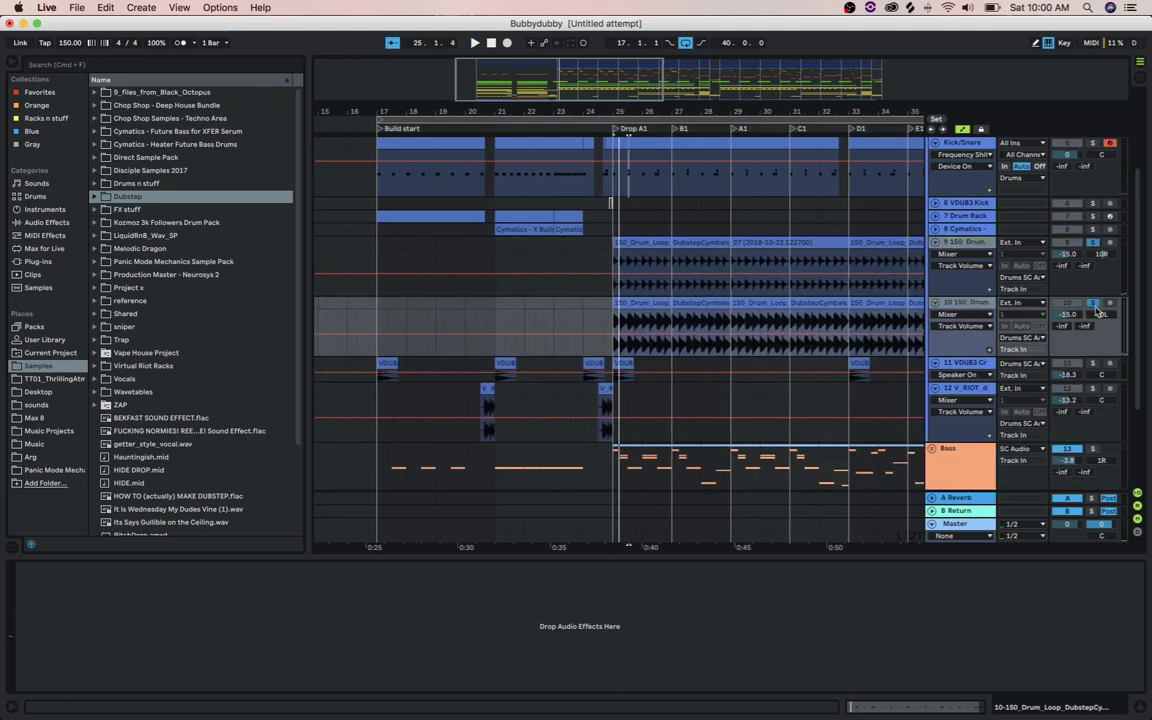
{"action": "key", "text": "space"}
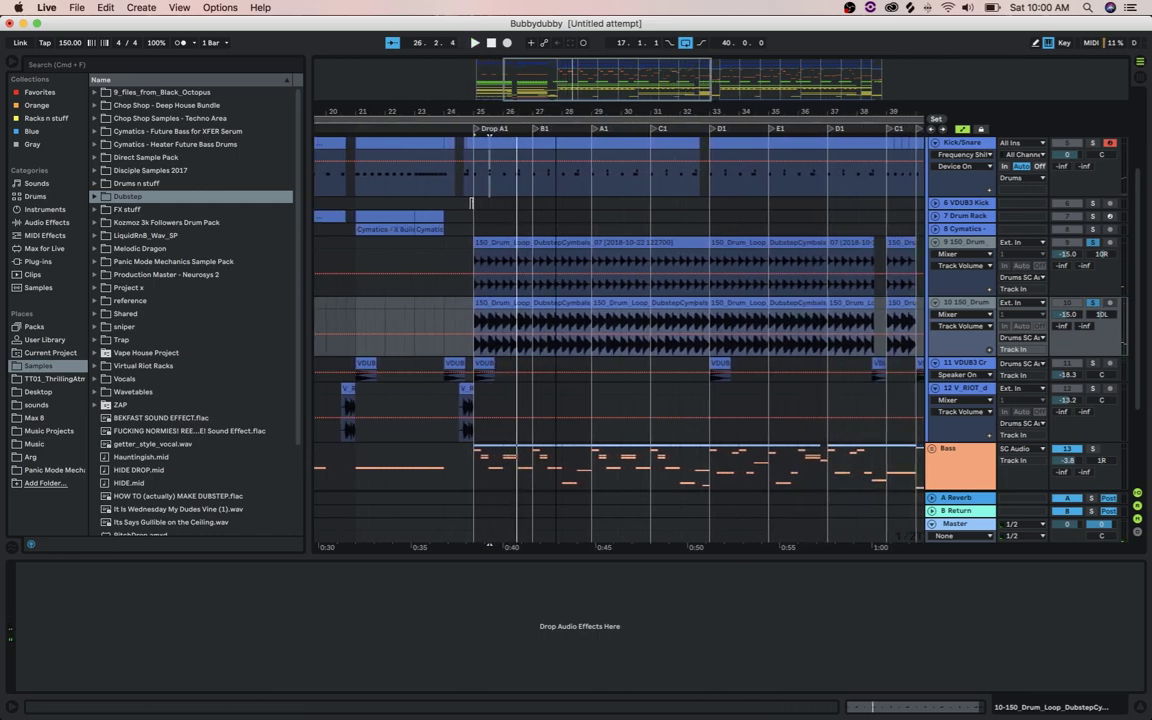
Examine how the two cymbal loops are arranged alongside the other drum tracks across the drop
{"action": "key", "text": "minus"}
{"action": "key", "text": "minus"}
{"action": "key", "text": "minus"}
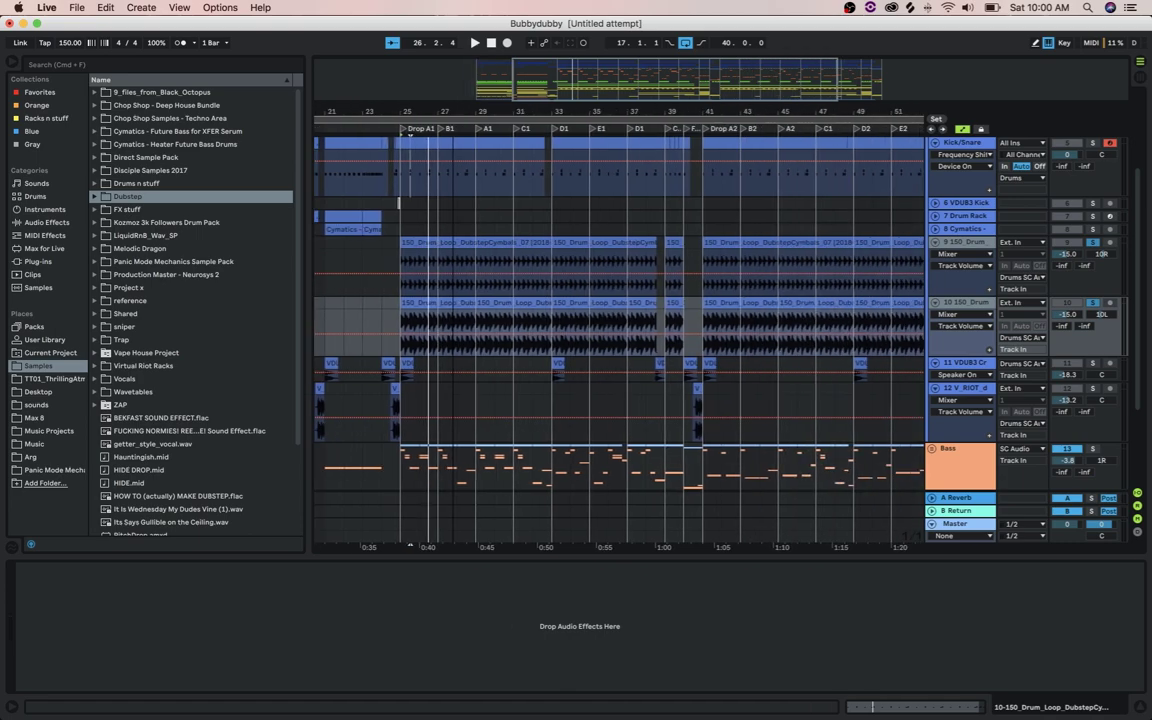
{"action": "key", "text": "plus"}
{"action": "key", "text": "plus"}
{"action": "key", "text": "plus"}
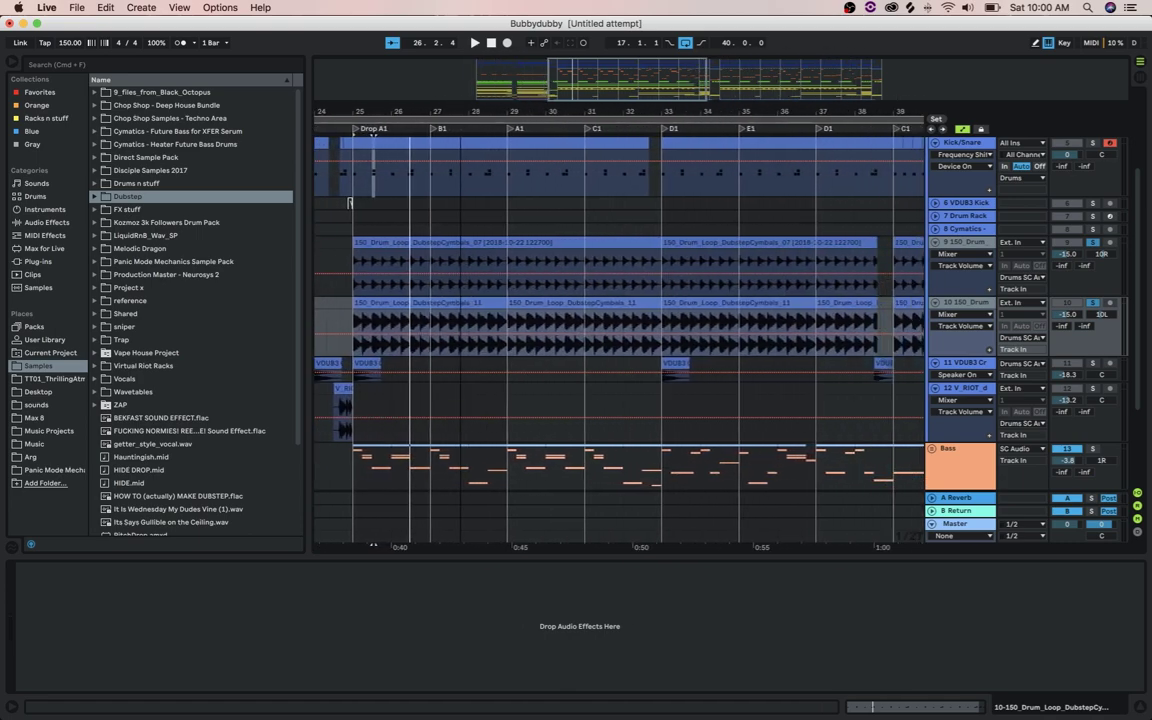
{"action": "key", "text": "space"}
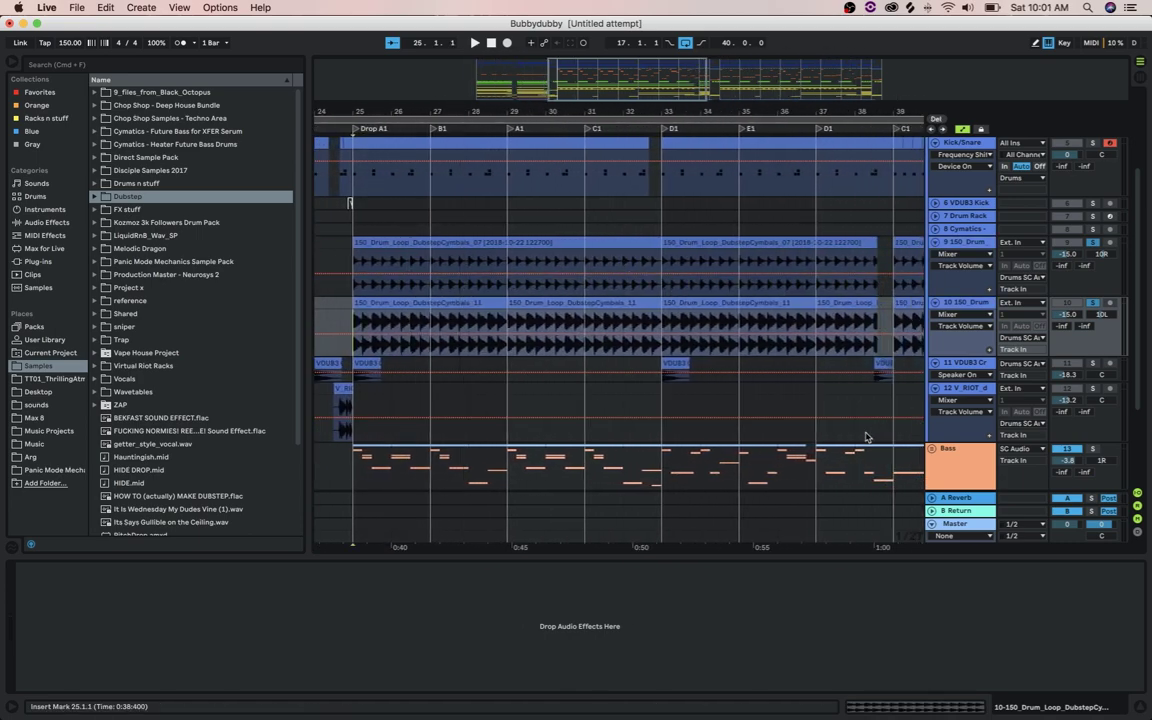
{"action": "scroll", "coordinate": [860, 420], "scroll_direction": "up", "scroll_amount": 3}
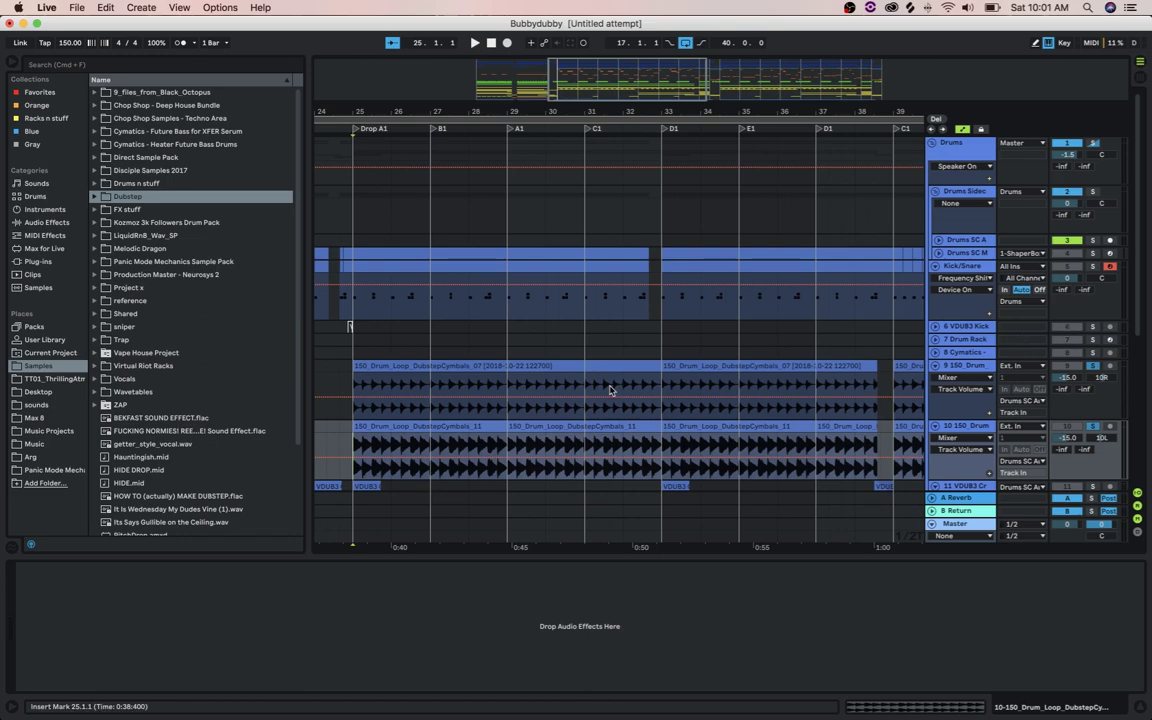
{"action": "scroll", "coordinate": [483, 350], "scroll_direction": "down", "scroll_amount": 1}
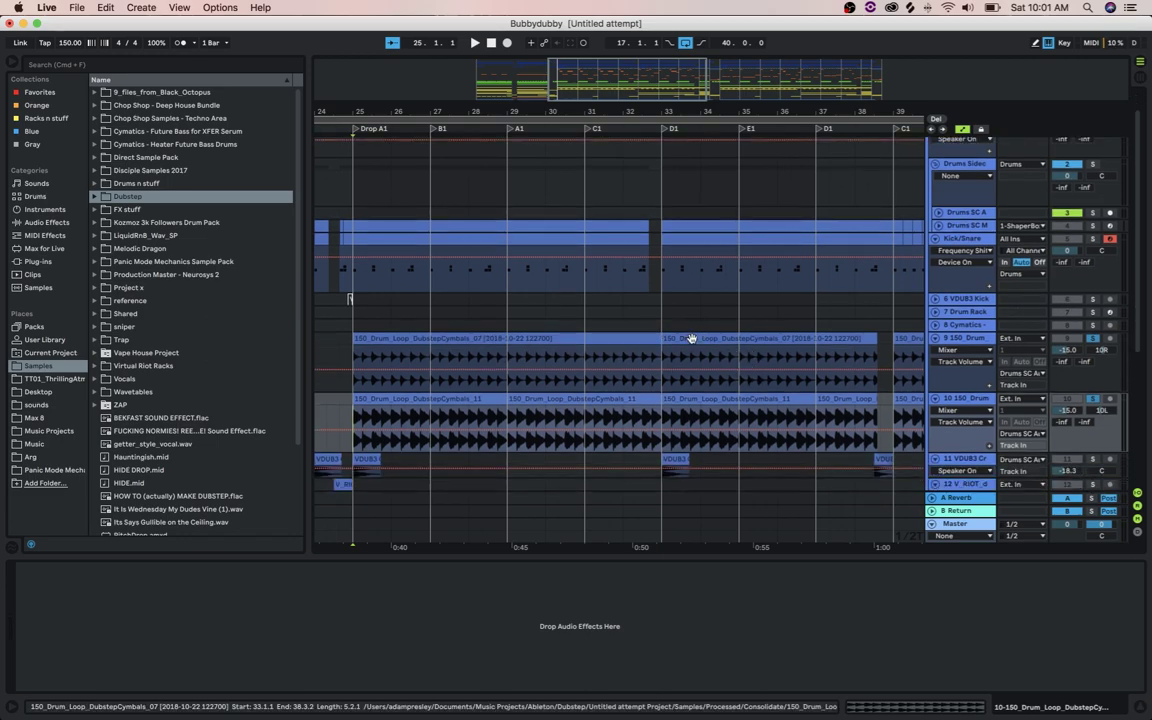
Audition the soloed cymbal loops from Drop A1 and select tracks 9 and 10 in turn
{"action": "left_click", "coordinate": [355, 362]}
{"action": "scroll", "coordinate": [742, 364], "scroll_direction": "right", "scroll_amount": 2}
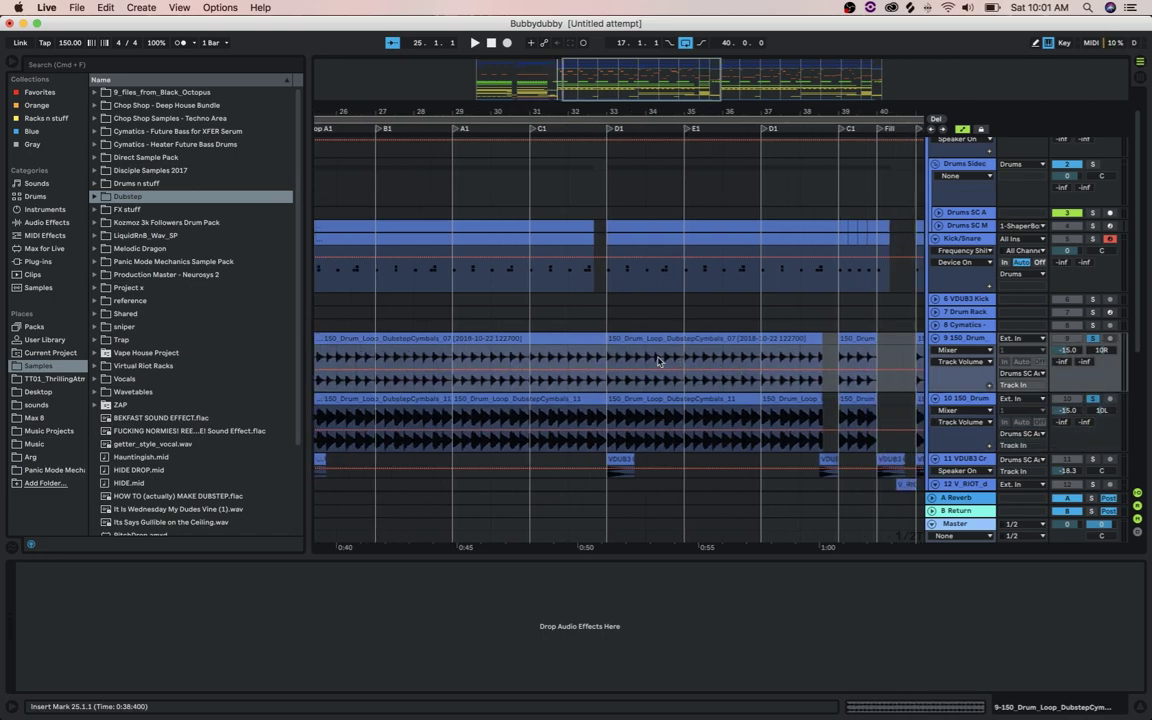
{"action": "scroll", "coordinate": [658, 361], "scroll_direction": "left", "scroll_amount": 5}
{"action": "key", "text": "space"}
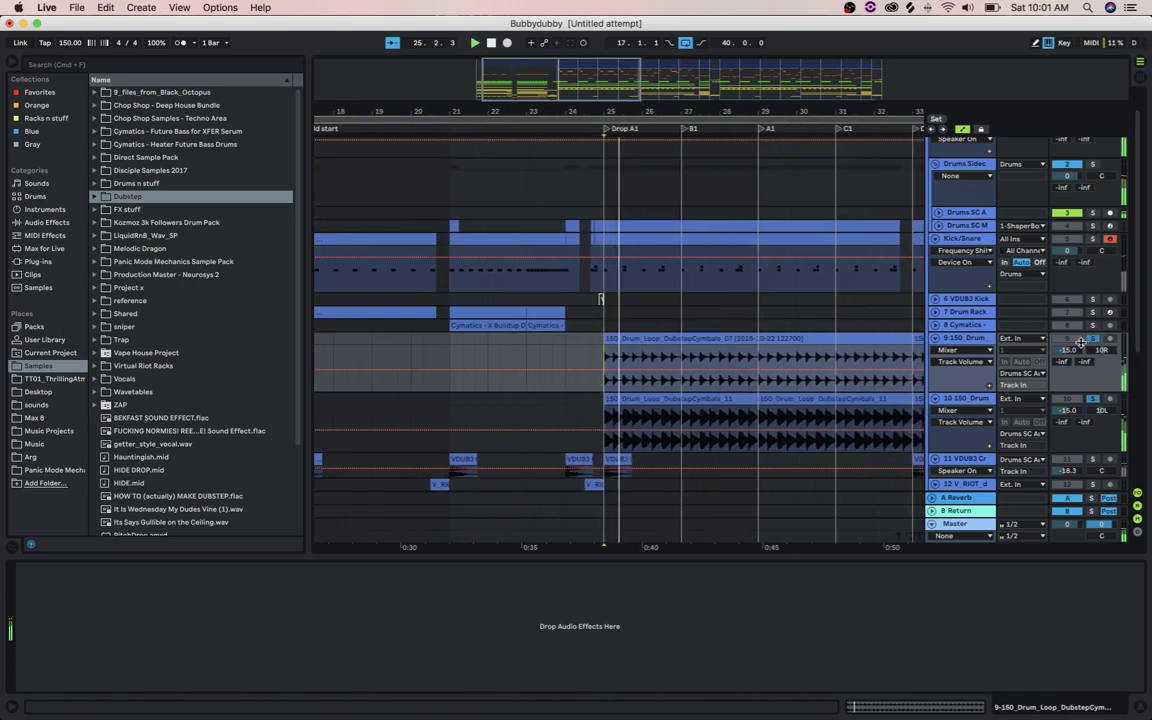
{"action": "left_click", "coordinate": [961, 342]}
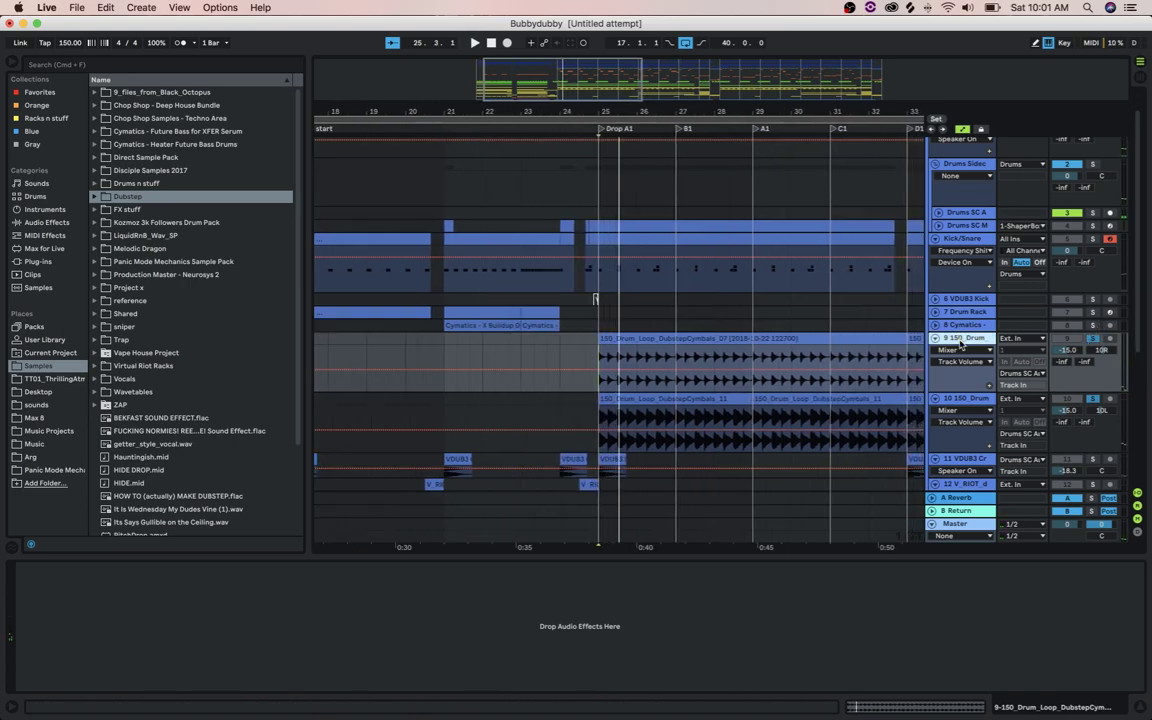
{"action": "left_click", "coordinate": [972, 402]}
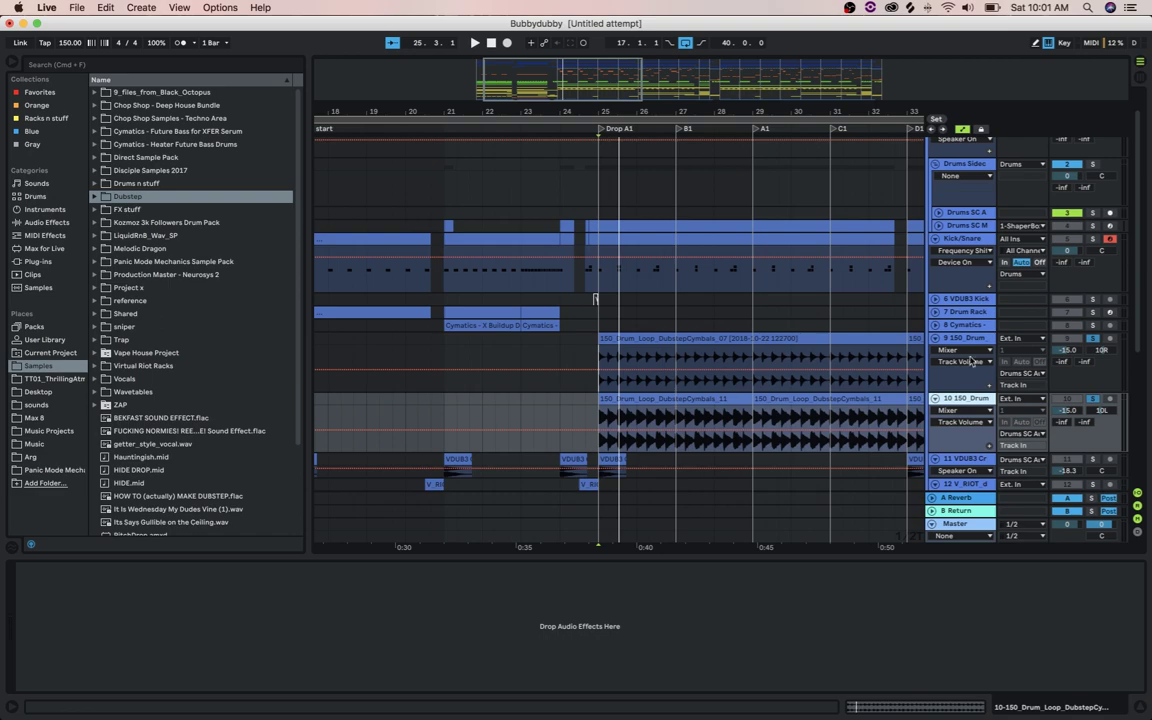
Solo only track 9, the DubstepCymbals_07 loop, and audition it from 27.2.2
{"action": "left_click", "coordinate": [948, 343]}
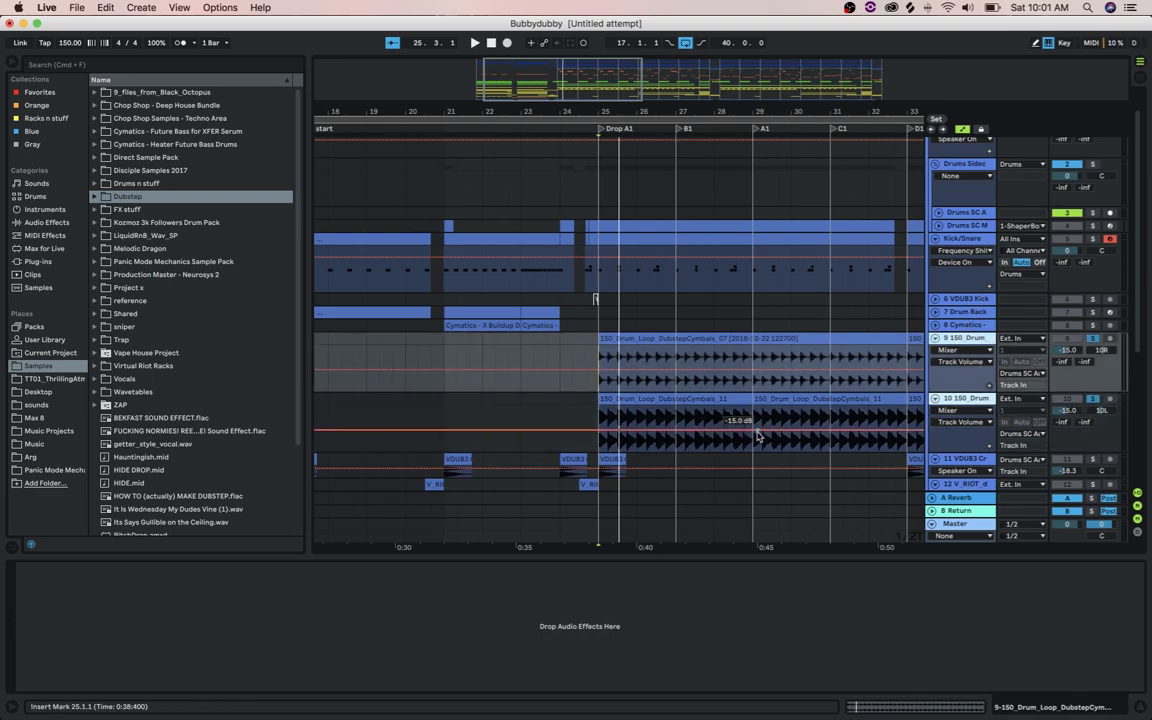
{"action": "left_click", "coordinate": [1096, 400]}
{"action": "left_click", "coordinate": [1094, 401]}
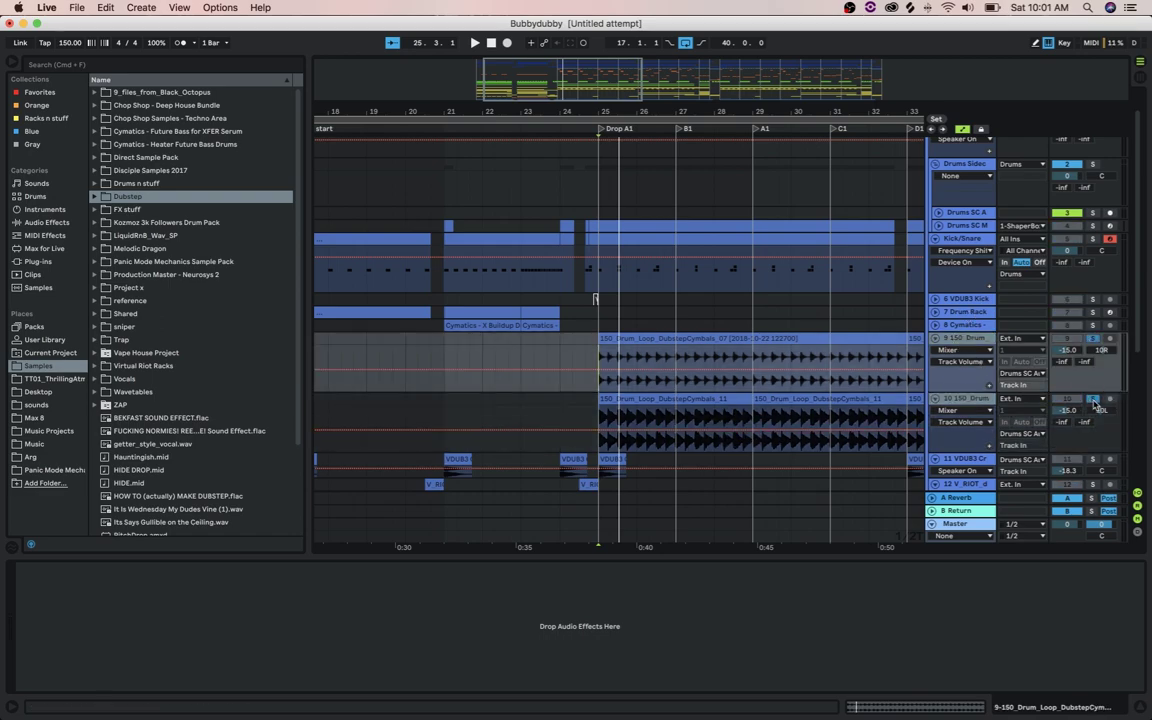
{"action": "left_click", "coordinate": [1094, 401]}
{"action": "left_click", "coordinate": [1094, 401]}
{"action": "left_click", "coordinate": [688, 362]}
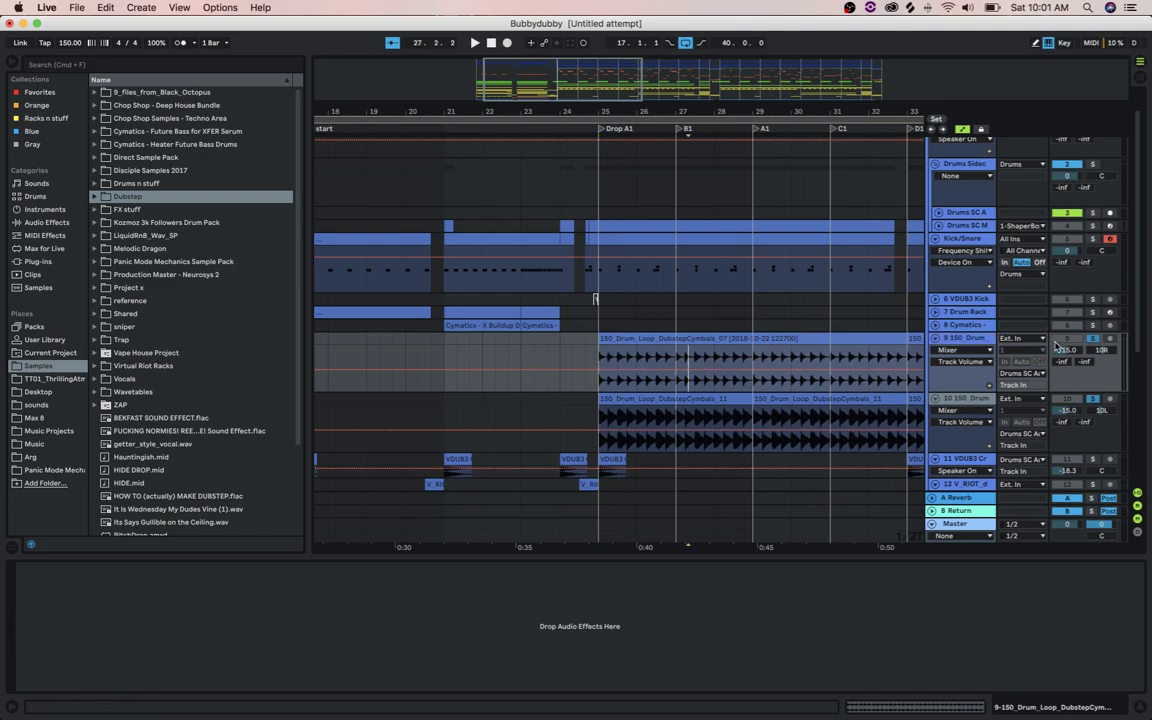
{"action": "left_click", "coordinate": [1100, 340]}
{"action": "key", "text": "space"}
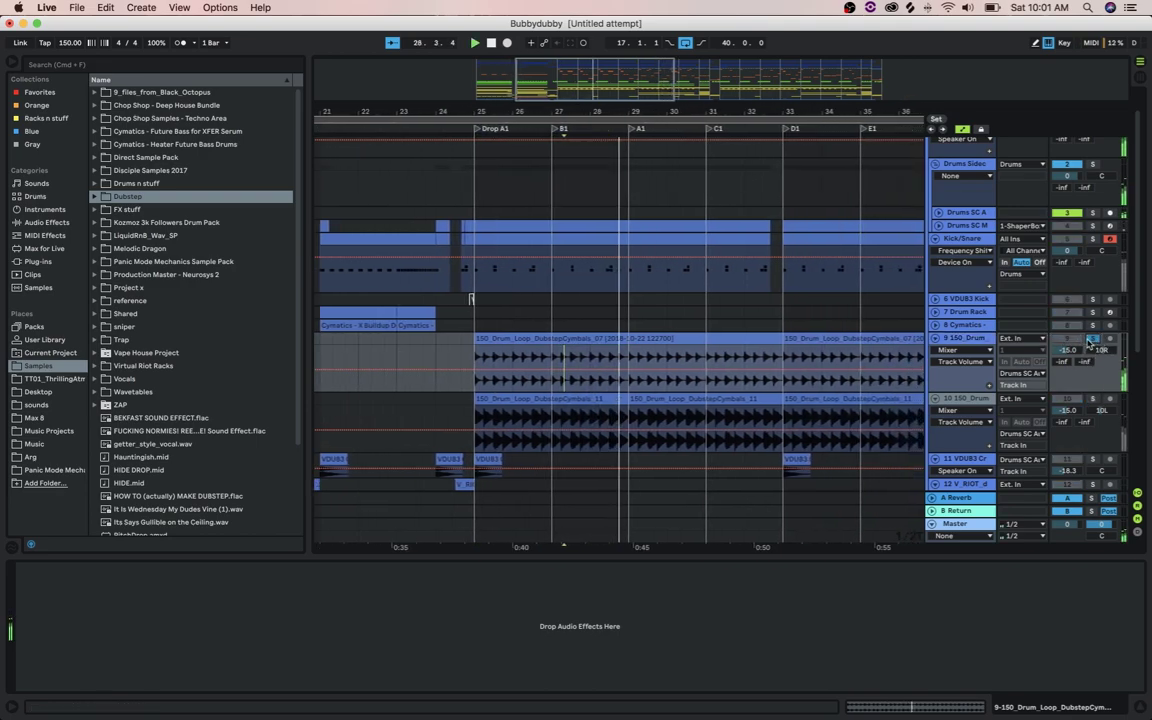
{"action": "key", "text": "space"}
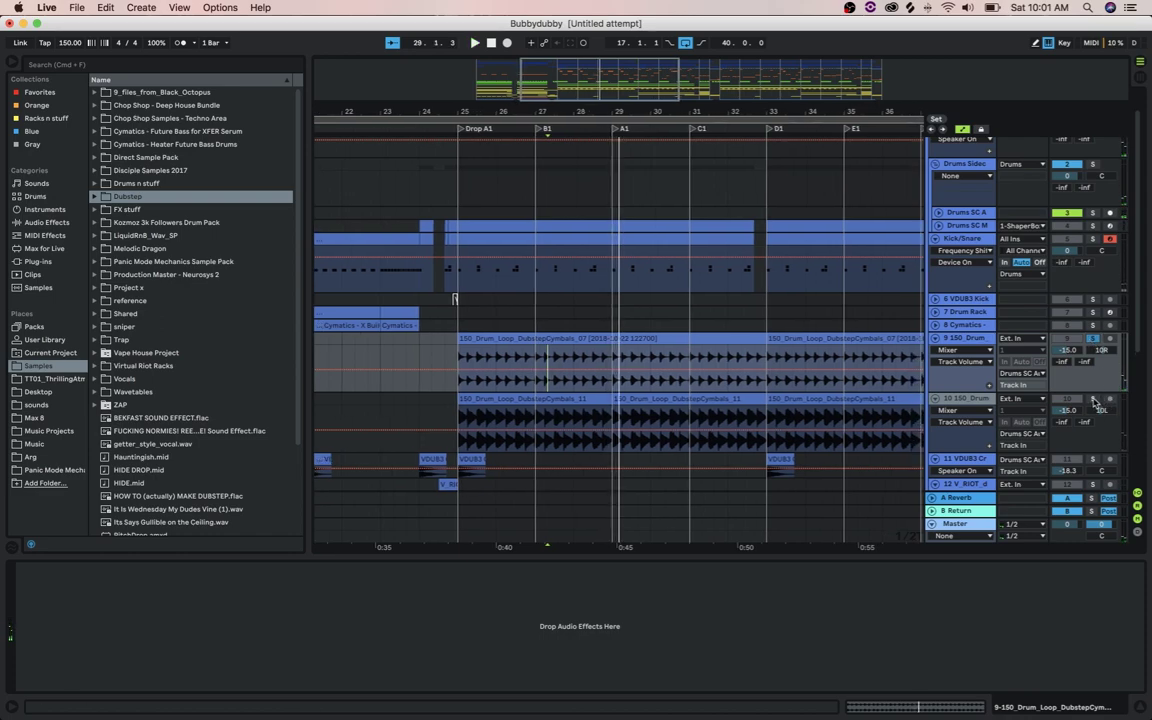
Solo only track 10, the DubstepCymbals_11 loop, and audition it during the B1 section
{"action": "left_click", "coordinate": [1095, 401]}
{"action": "key", "text": "space"}
{"action": "key", "text": "space"}
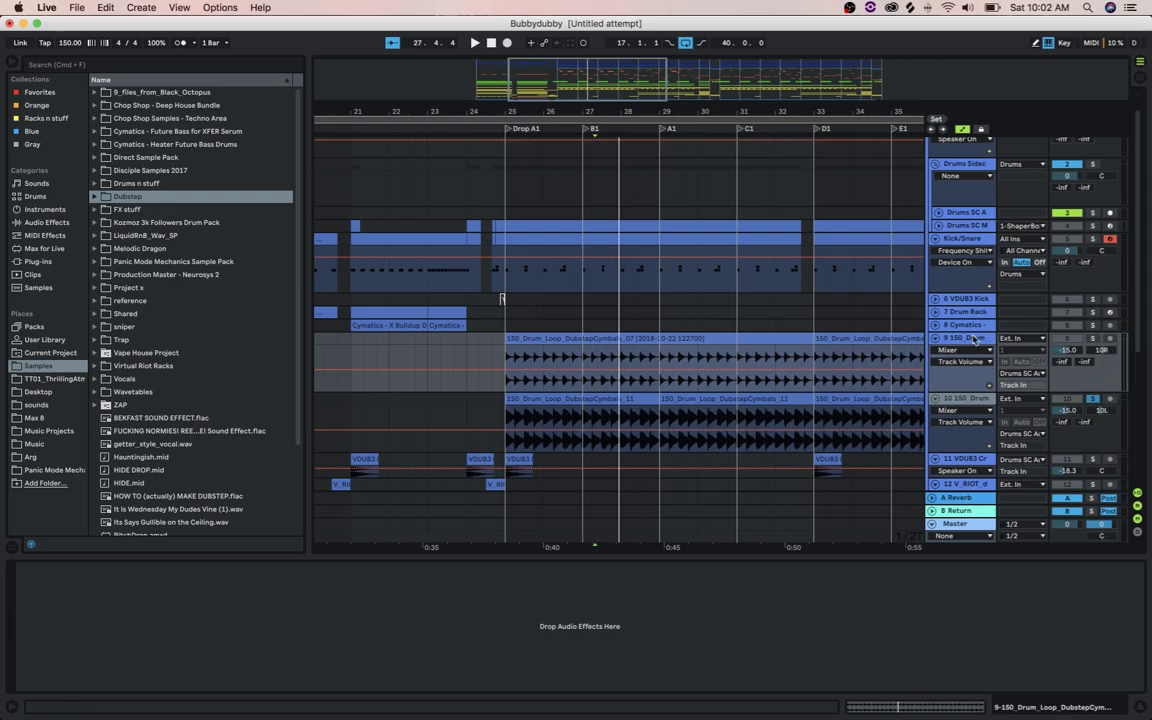
Select cymbal loop tracks 9 and 10 in turn to compare their volume and panning
{"action": "key", "text": "Down"}
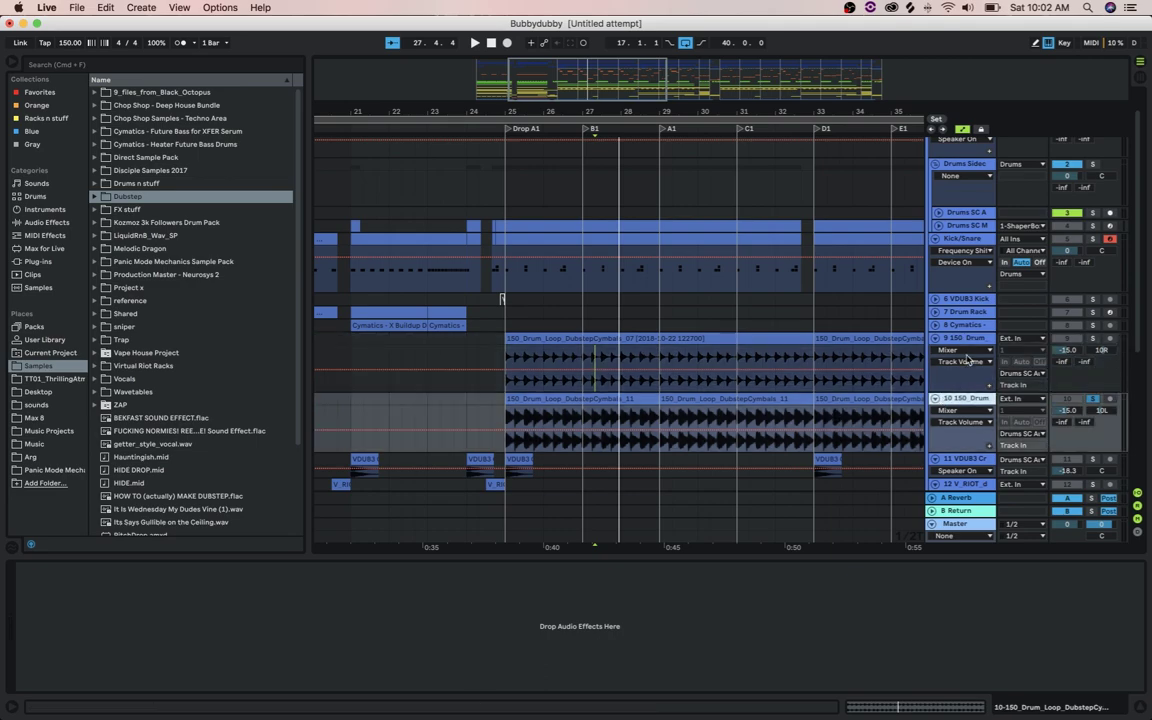
{"action": "left_click", "coordinate": [952, 341]}
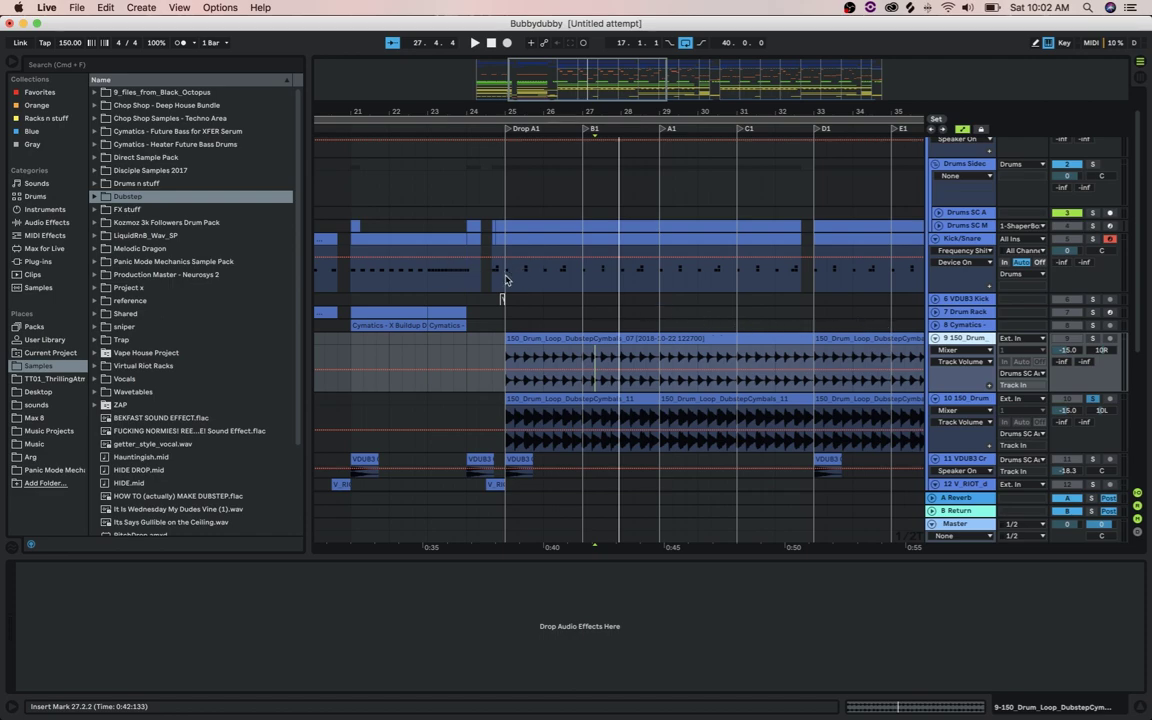
{"action": "scroll", "coordinate": [506, 279], "scroll_direction": "left", "scroll_amount": 2}
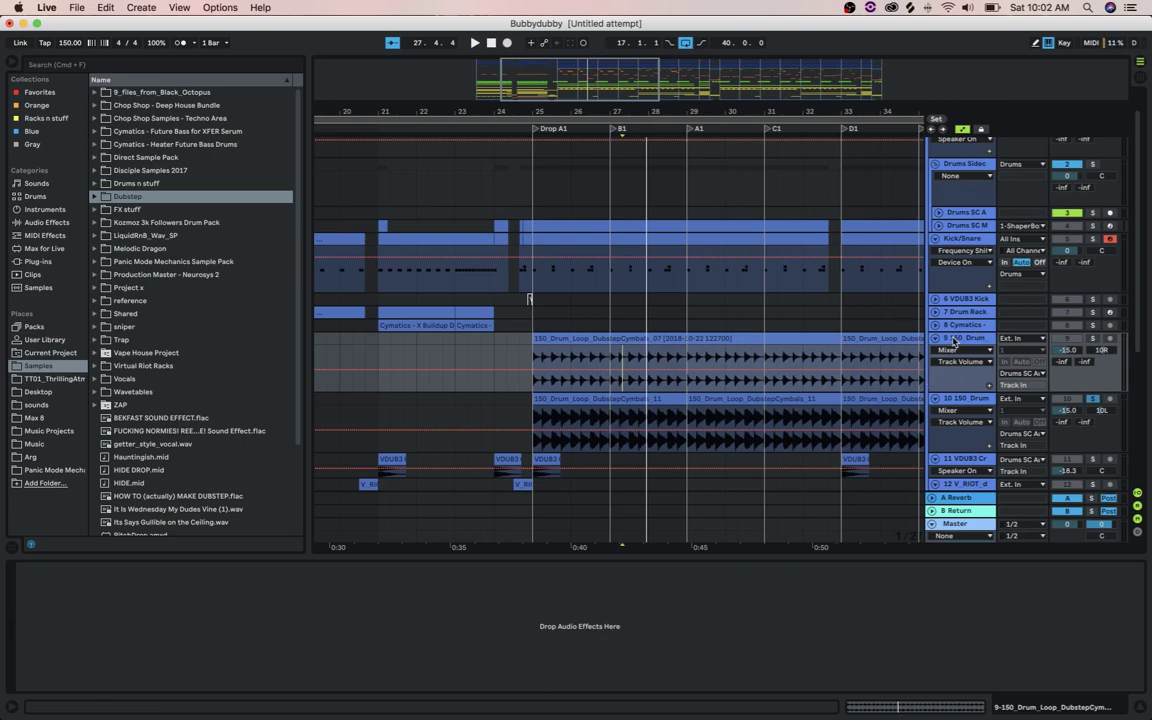
{"action": "key", "text": "Down"}
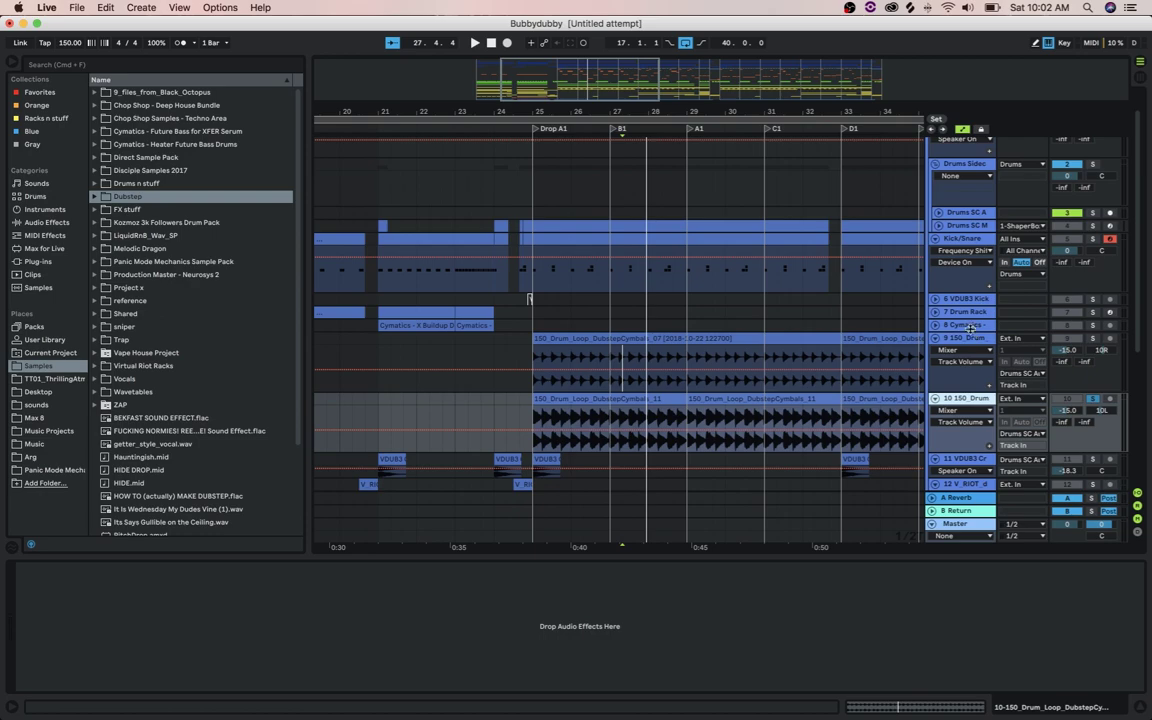
{"action": "key", "text": "Up"}
Zoom in on Drop A1, enlarge track 11 with the VDUB3 Crash 007 clips, solo it, and play from just before the drop
{"action": "scroll", "coordinate": [536, 300], "scroll_direction": "down", "scroll_amount": 5}
{"action": "left_click", "coordinate": [535, 272]}
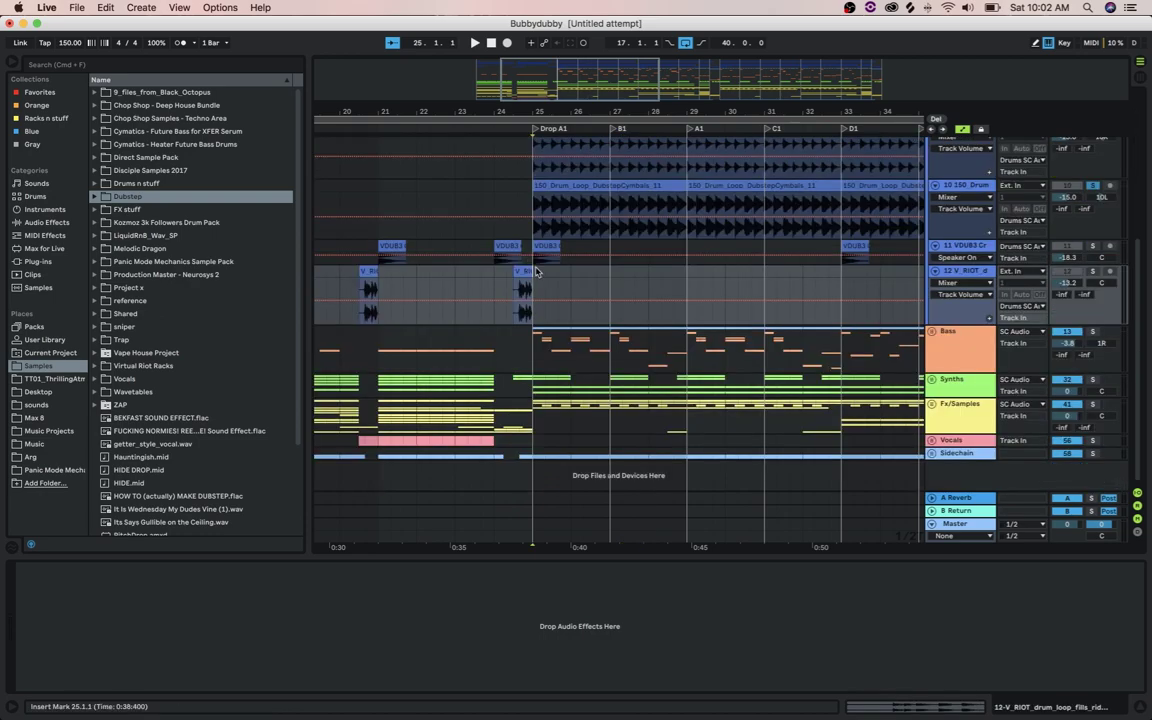
{"action": "left_click_drag", "start_coordinate": [540, 112], "coordinate": [540, 200]}
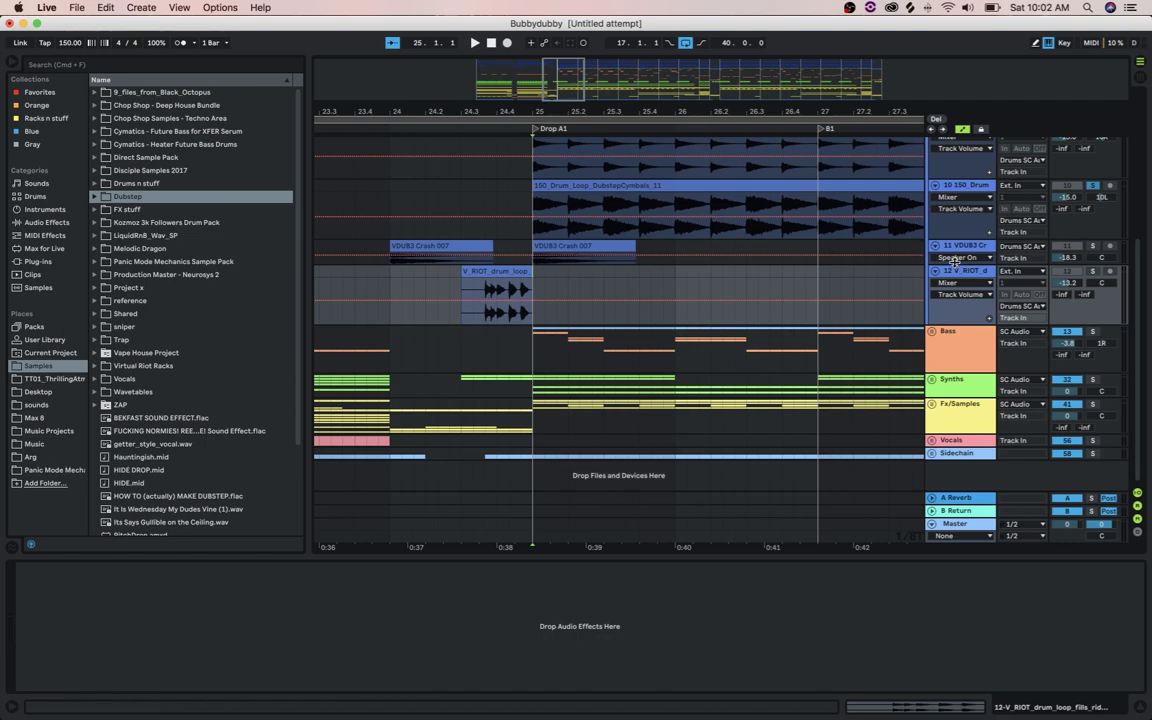
{"action": "left_click_drag", "start_coordinate": [955, 264], "coordinate": [955, 346]}
{"action": "left_click", "coordinate": [518, 300]}
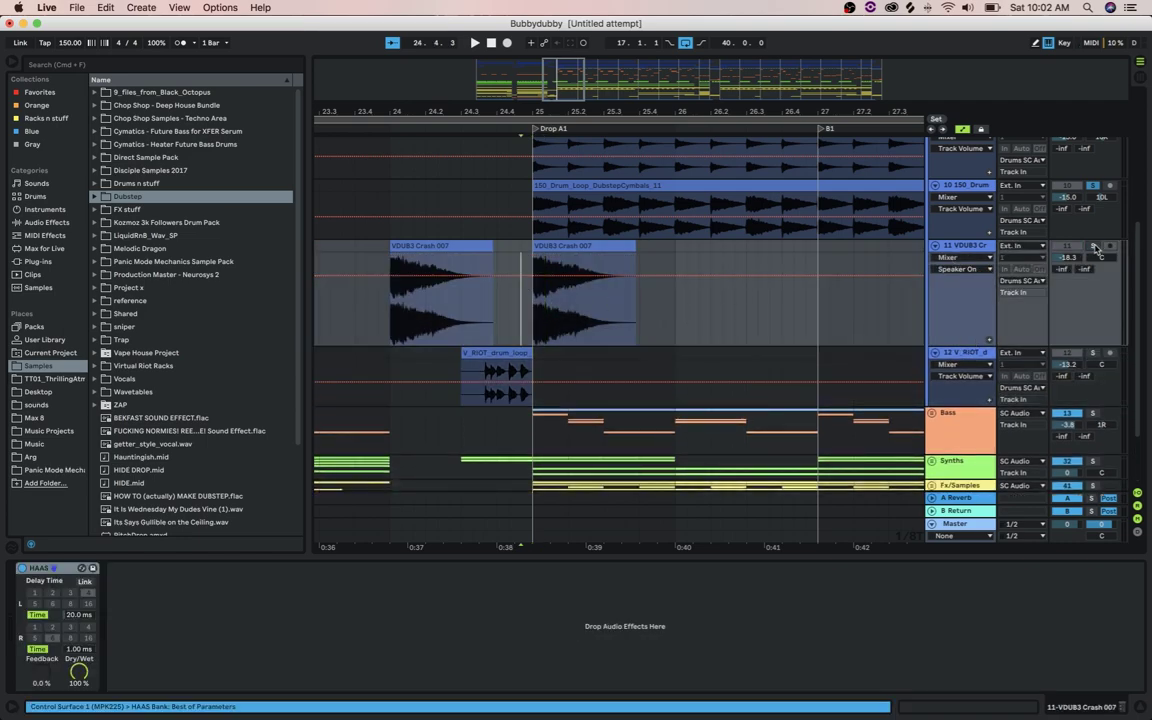
{"action": "key", "text": "space"}
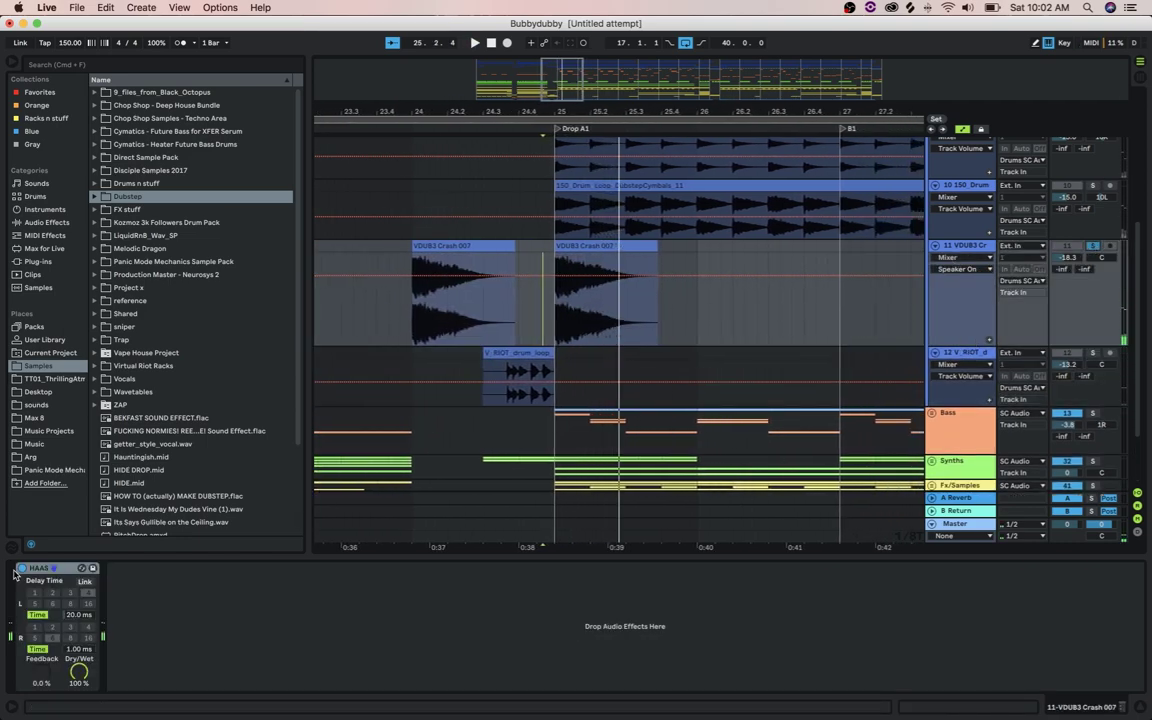
Audition the Drop A1 crash with the HAAS delay switched off and on, leaving the device enabled
{"action": "left_click", "coordinate": [556, 325]}
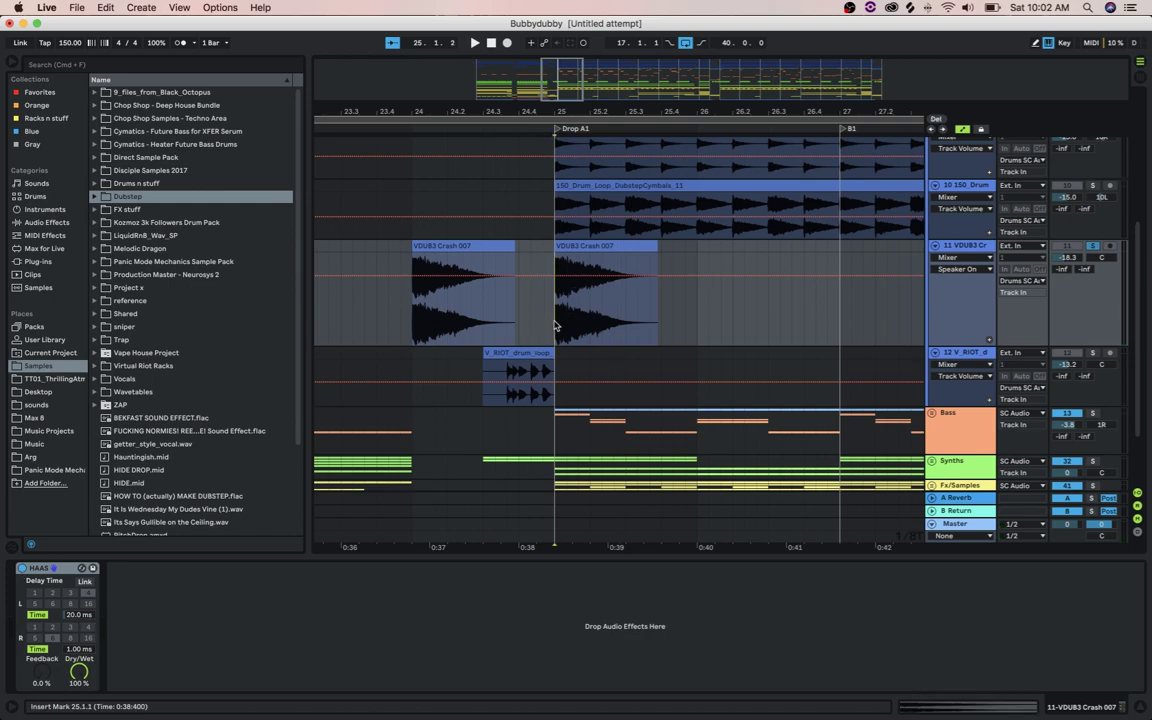
{"action": "left_click", "coordinate": [22, 568]}
{"action": "key", "text": "space"}
{"action": "left_click", "coordinate": [22, 568]}
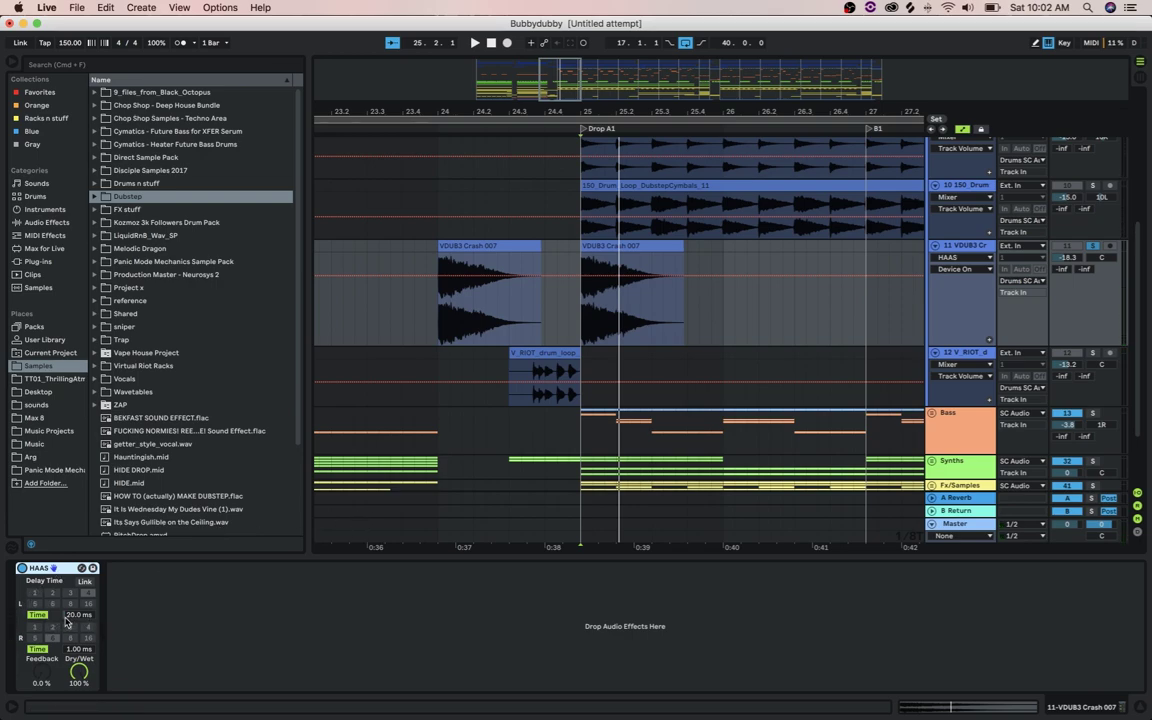
{"action": "left_click", "coordinate": [22, 568]}
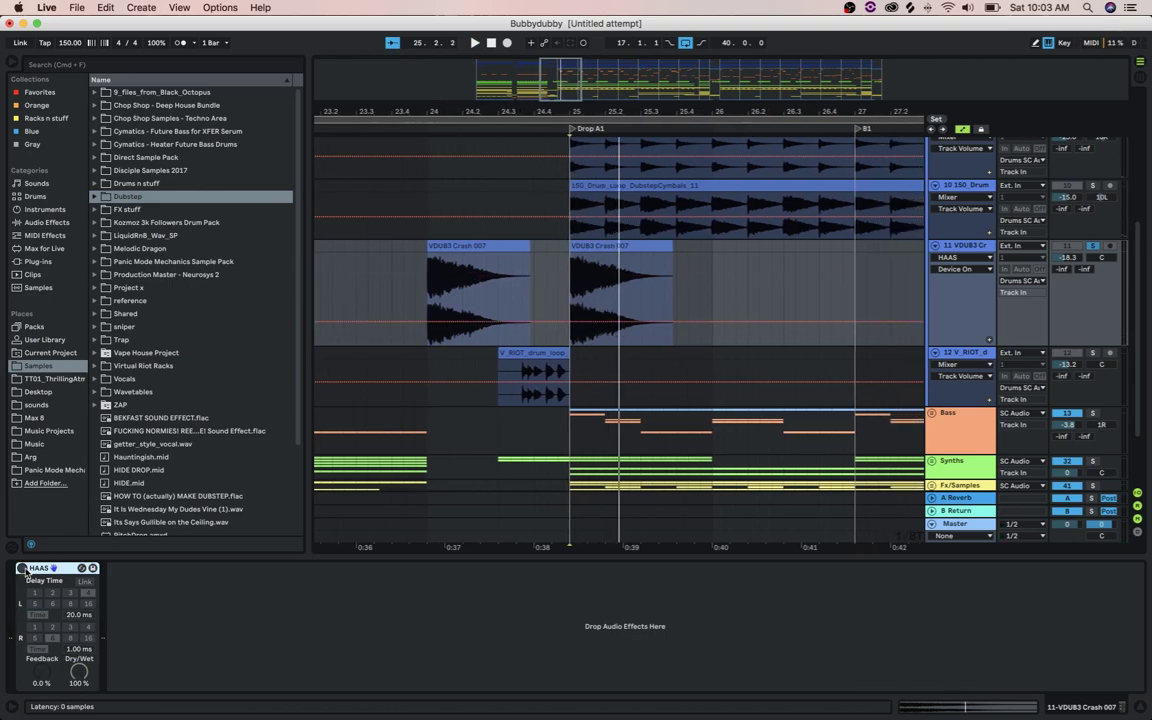
{"action": "left_click", "coordinate": [22, 568]}
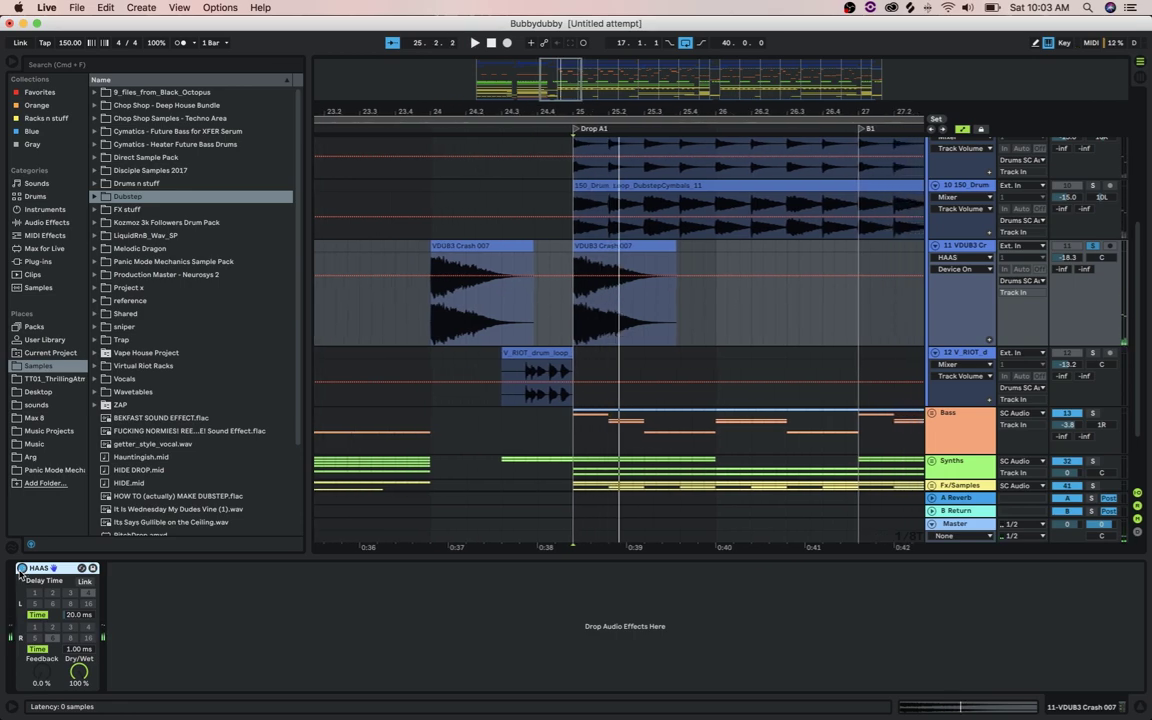
Solo track 12, the V_RIOT drum loop fill, and play it from 24.3.2 into Drop A1
{"action": "scroll", "coordinate": [514, 290], "scroll_direction": "down", "scroll_amount": 3}
{"action": "left_click", "coordinate": [514, 290]}
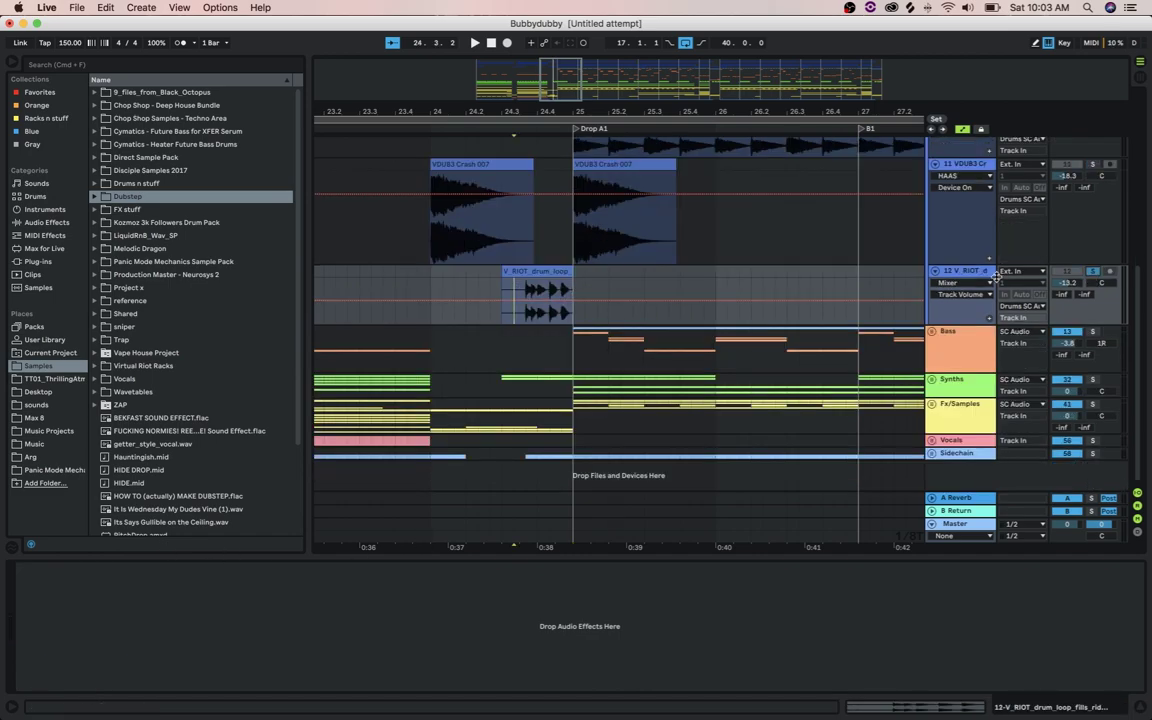
{"action": "key", "text": "space"}
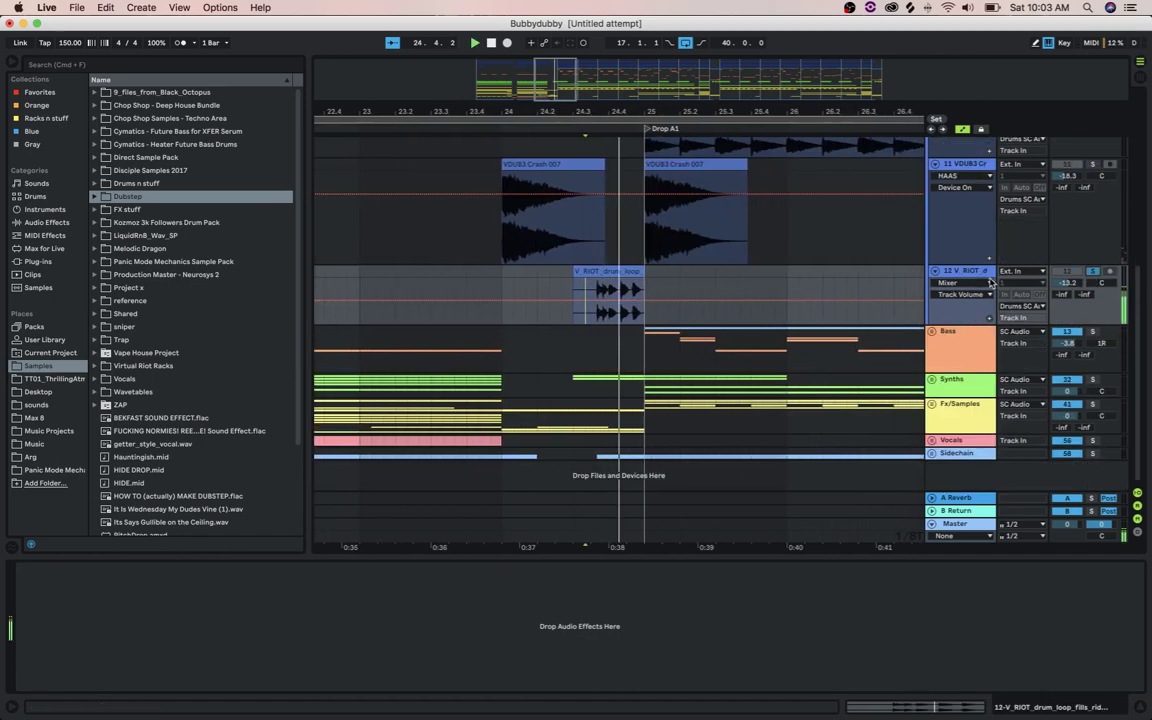
{"action": "key", "text": "space"}
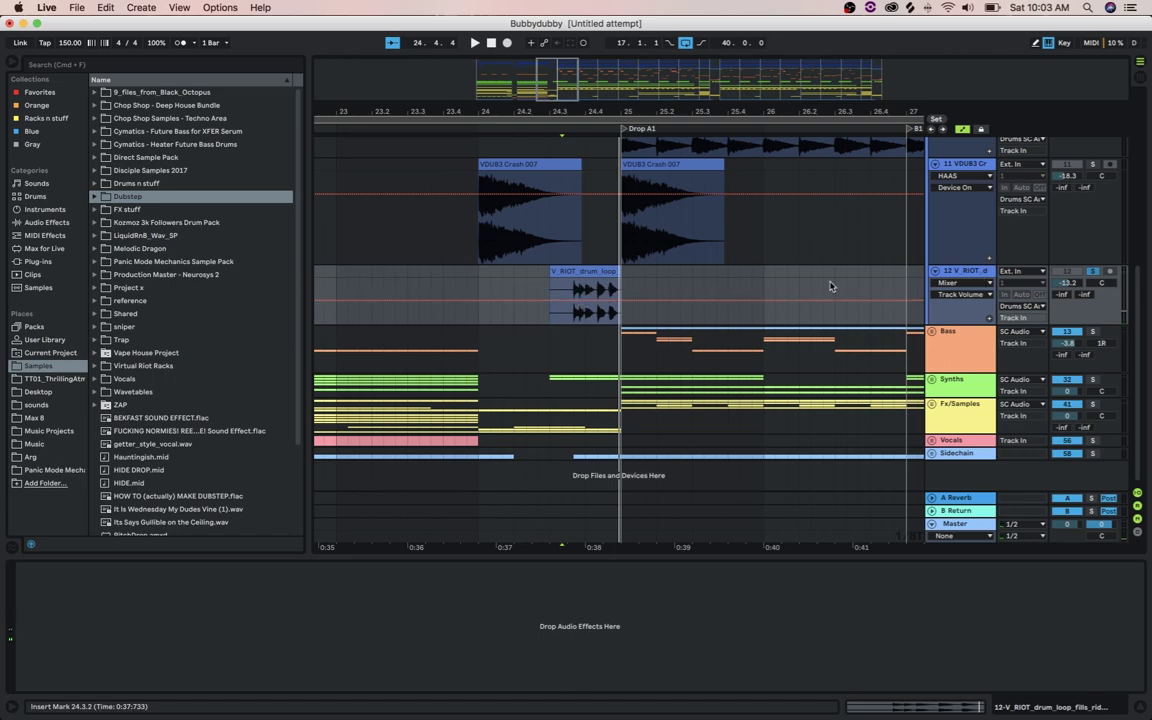
Review the drum tracks around Drop A1, inspecting cymbal loop track 9 and crash track 11 with its HAAS device
{"action": "left_click_drag", "start_coordinate": [759, 114], "coordinate": [727, 293]}
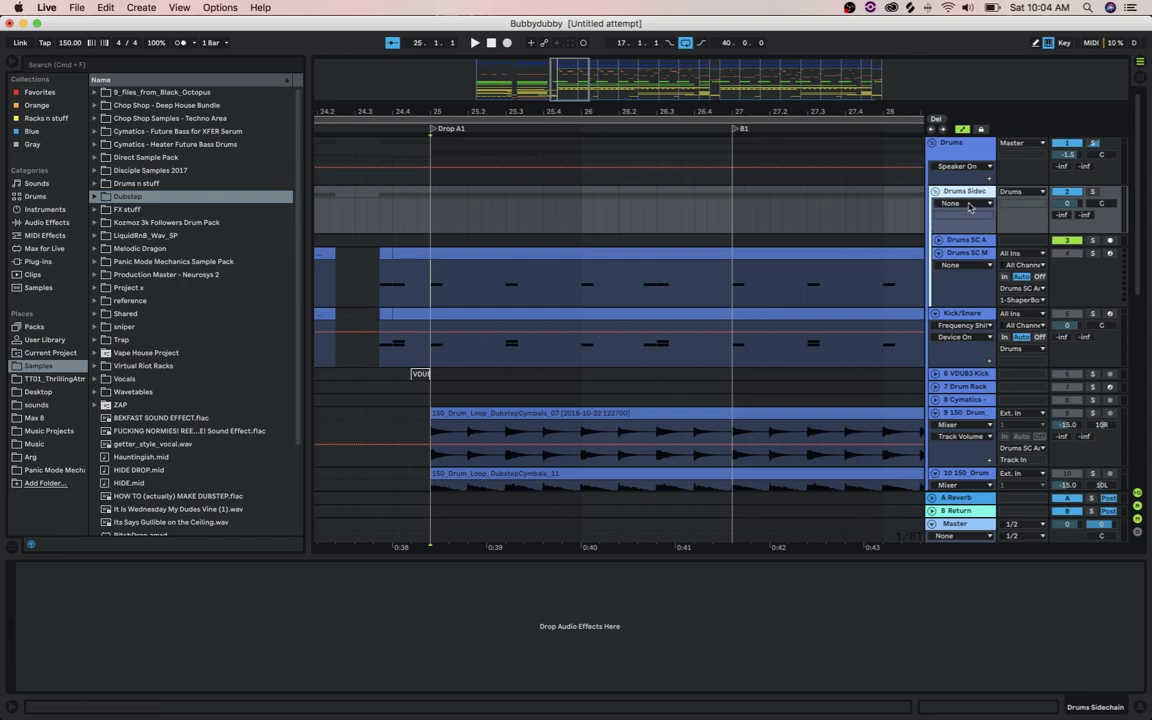
{"action": "scroll", "coordinate": [953, 314], "scroll_direction": "down", "scroll_amount": 4}
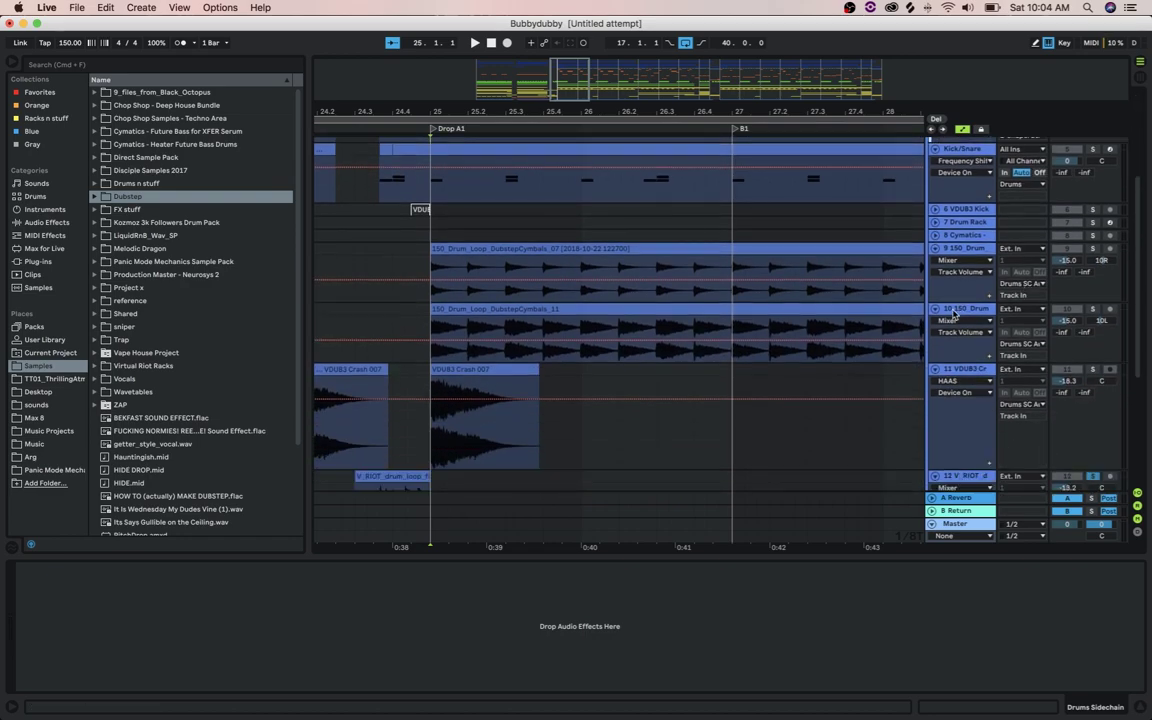
{"action": "left_click", "coordinate": [967, 286]}
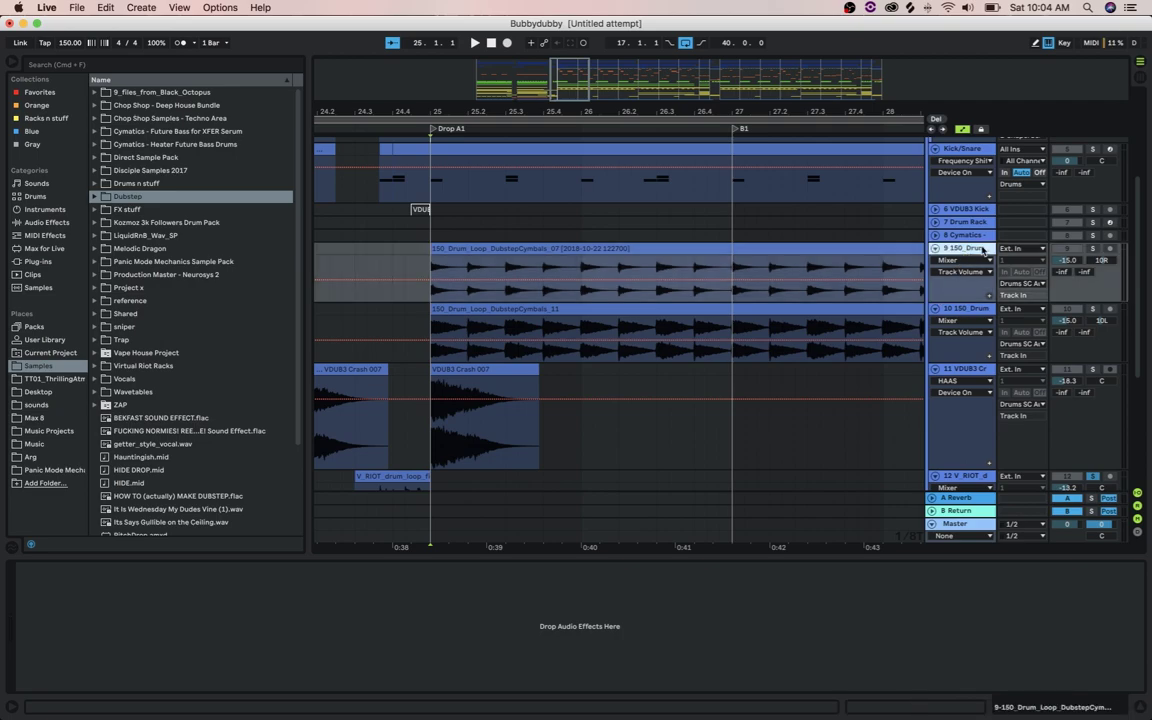
{"action": "scroll", "coordinate": [978, 315], "scroll_direction": "down", "scroll_amount": 5}
{"action": "scroll", "coordinate": [975, 305], "scroll_direction": "up", "scroll_amount": 3}
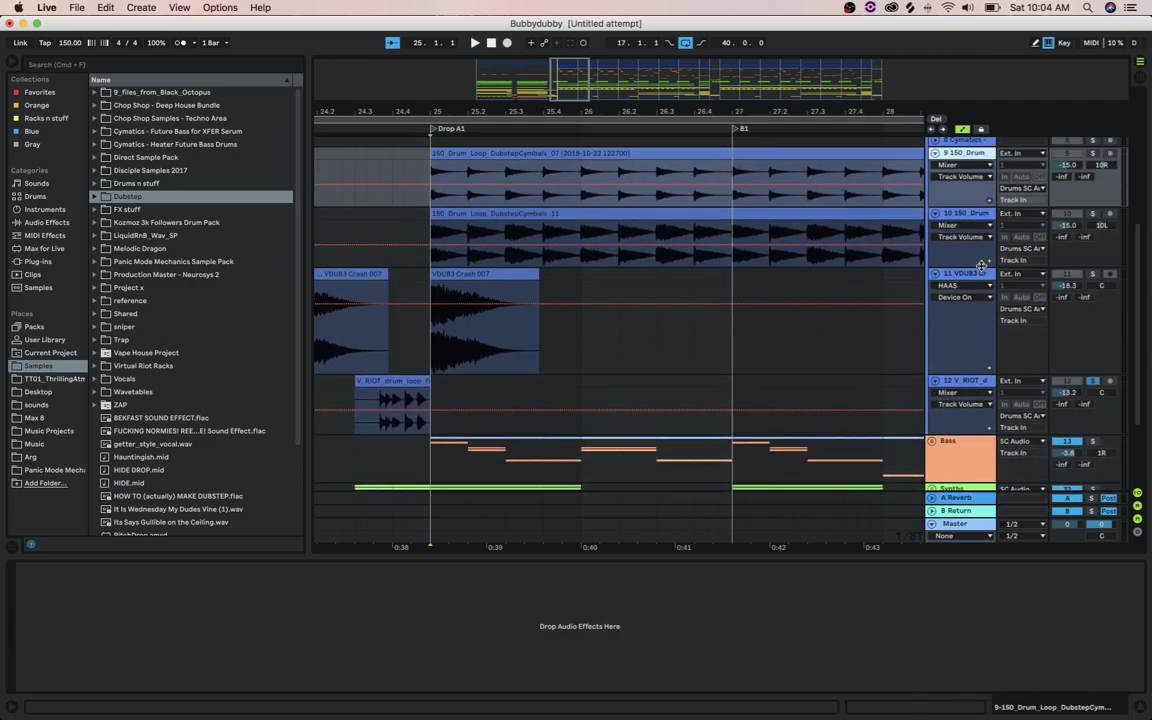
{"action": "left_click", "coordinate": [982, 265]}
{"action": "scroll", "coordinate": [980, 290], "scroll_direction": "up", "scroll_amount": 6}
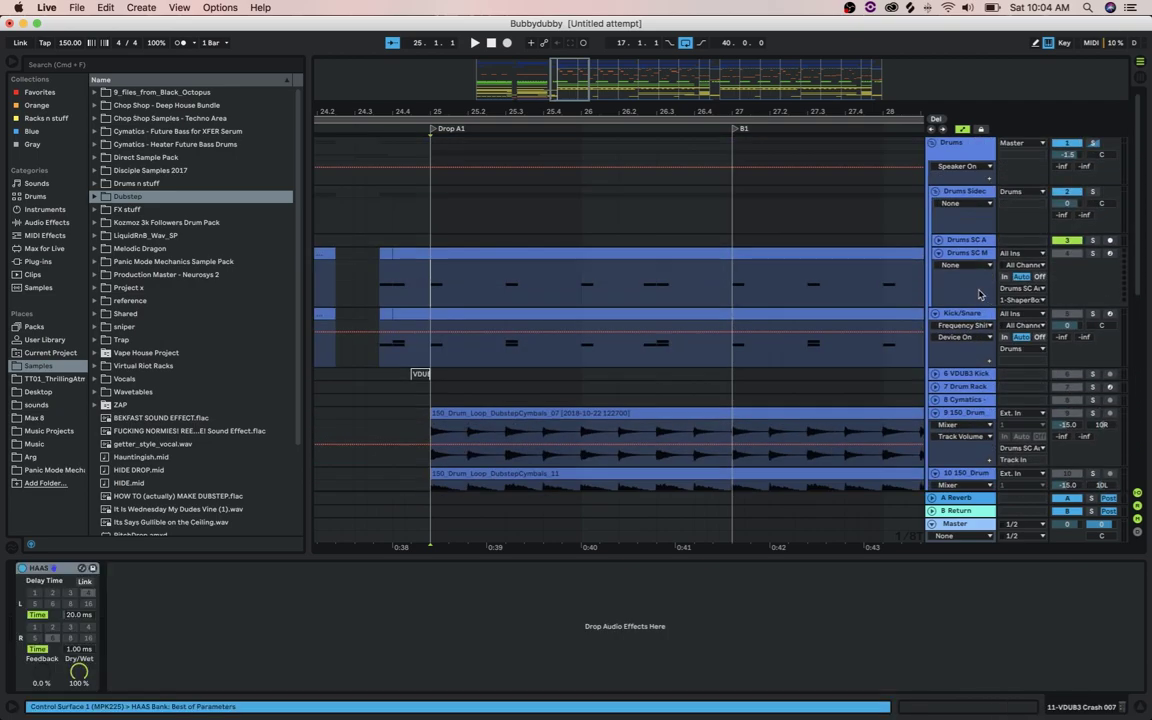
Fold and unfold the Drums Sidechain group, and unfold the main Sidechain group to examine its SC Audio and SC Midi tracks
{"action": "left_click", "coordinate": [936, 192]}
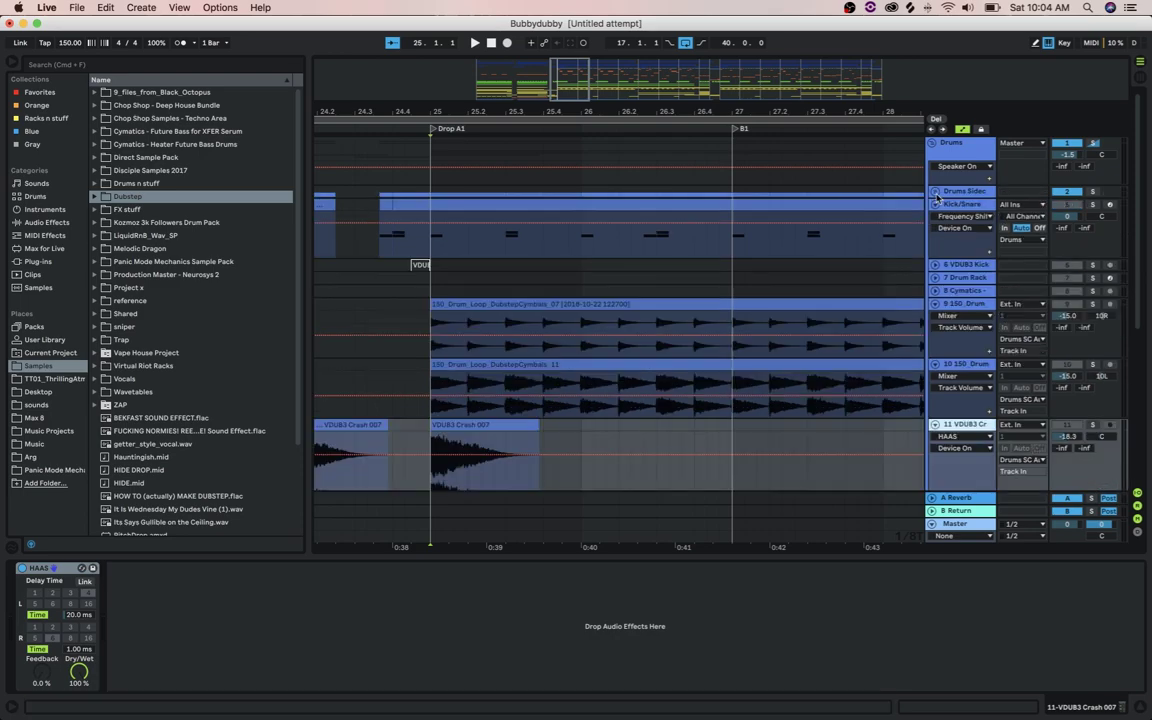
{"action": "left_click", "coordinate": [936, 192]}
{"action": "scroll", "coordinate": [540, 370], "scroll_direction": "down", "scroll_amount": 8}
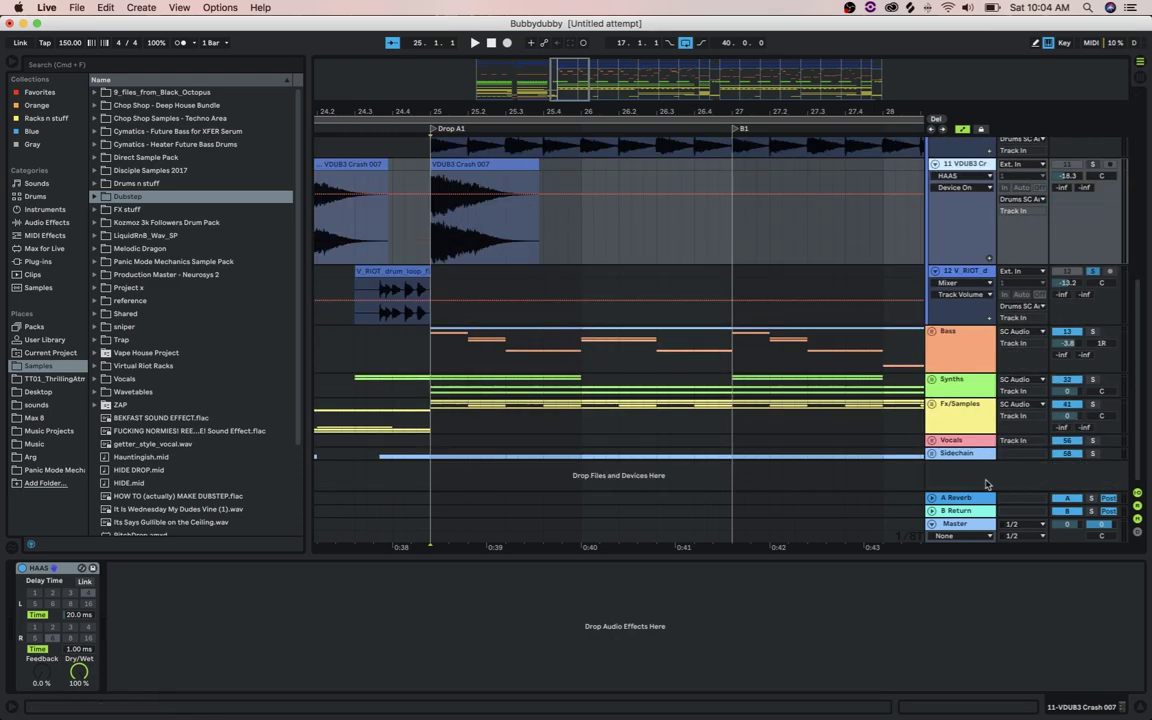
{"action": "left_click", "coordinate": [932, 454]}
{"action": "scroll", "coordinate": [932, 430], "scroll_direction": "down", "scroll_amount": 2}
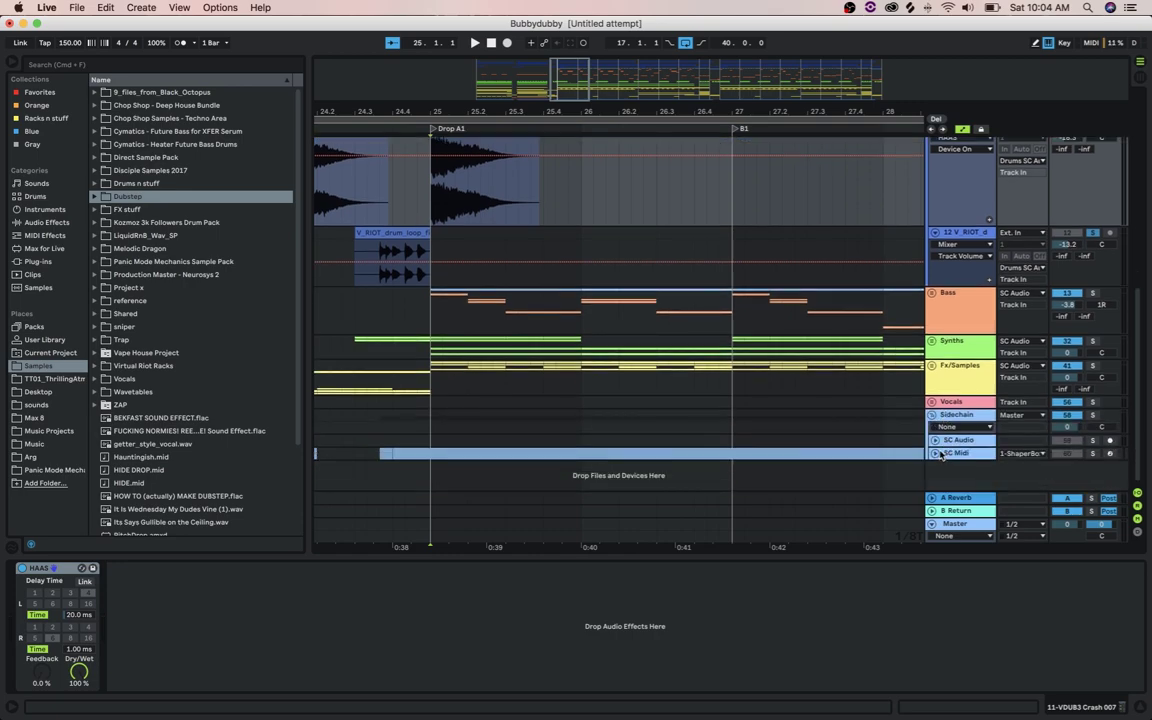
{"action": "scroll", "coordinate": [880, 470], "scroll_direction": "up", "scroll_amount": 8}
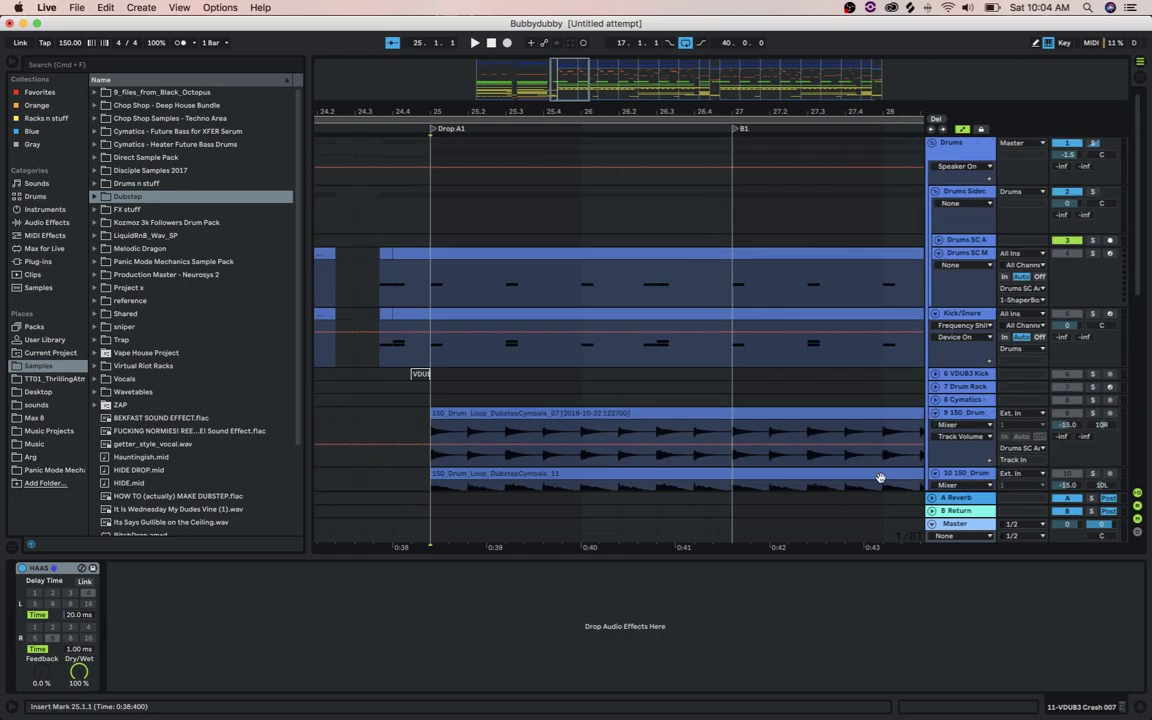
Select the Drums Sidechain group and examine the output routing of the drum tracks below it
{"action": "left_click", "coordinate": [952, 195]}
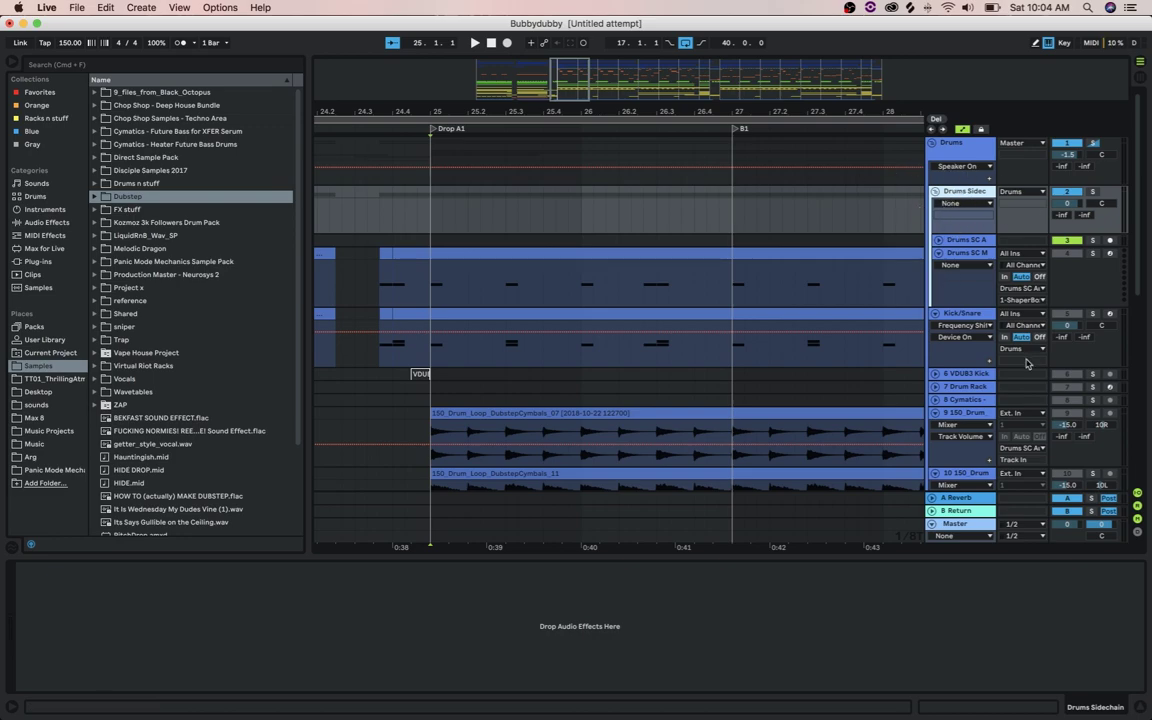
{"action": "scroll", "coordinate": [977, 411], "scroll_direction": "down", "scroll_amount": 3}
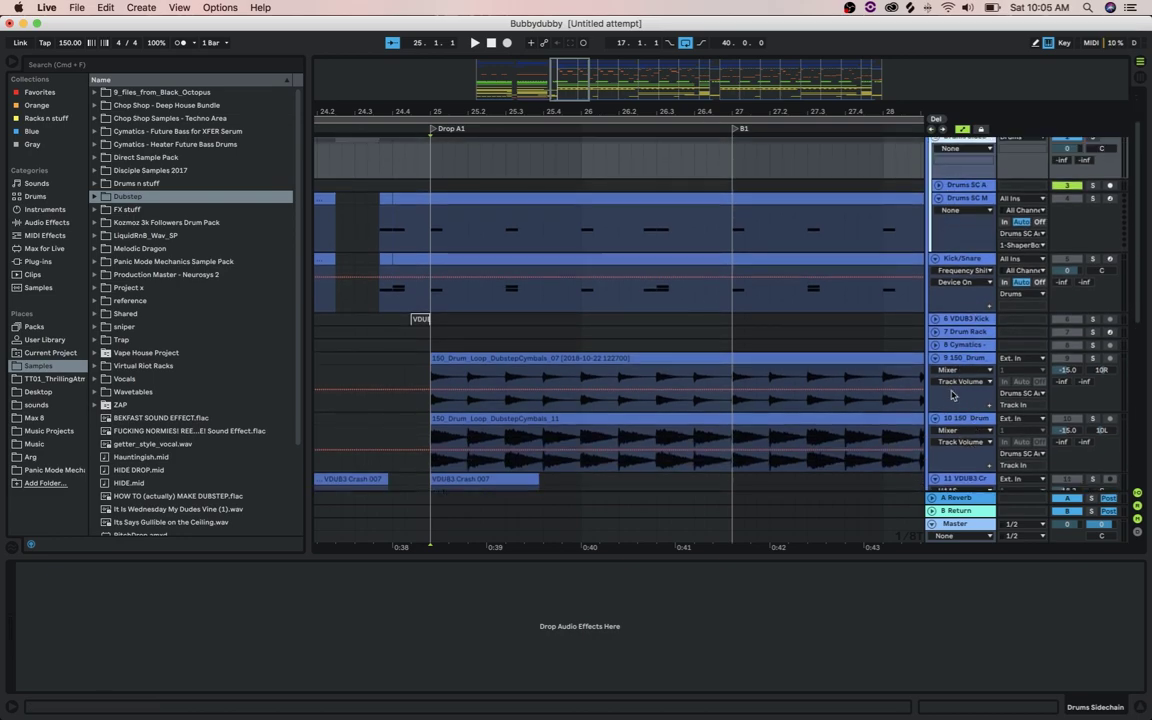
{"action": "scroll", "coordinate": [952, 395], "scroll_direction": "up", "scroll_amount": 3}
Show the Drums group's Drum - full parallel compressor, fold the group, and audition it from Drop A1
{"action": "left_click", "coordinate": [921, 145]}
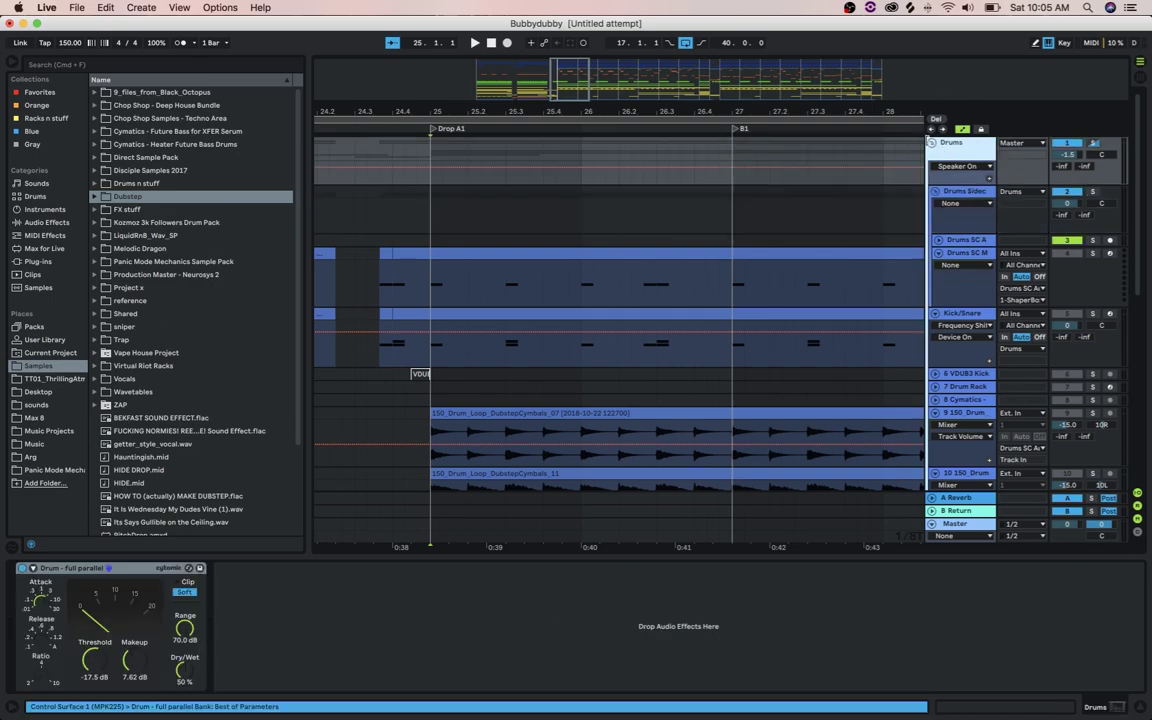
{"action": "left_click", "coordinate": [931, 142]}
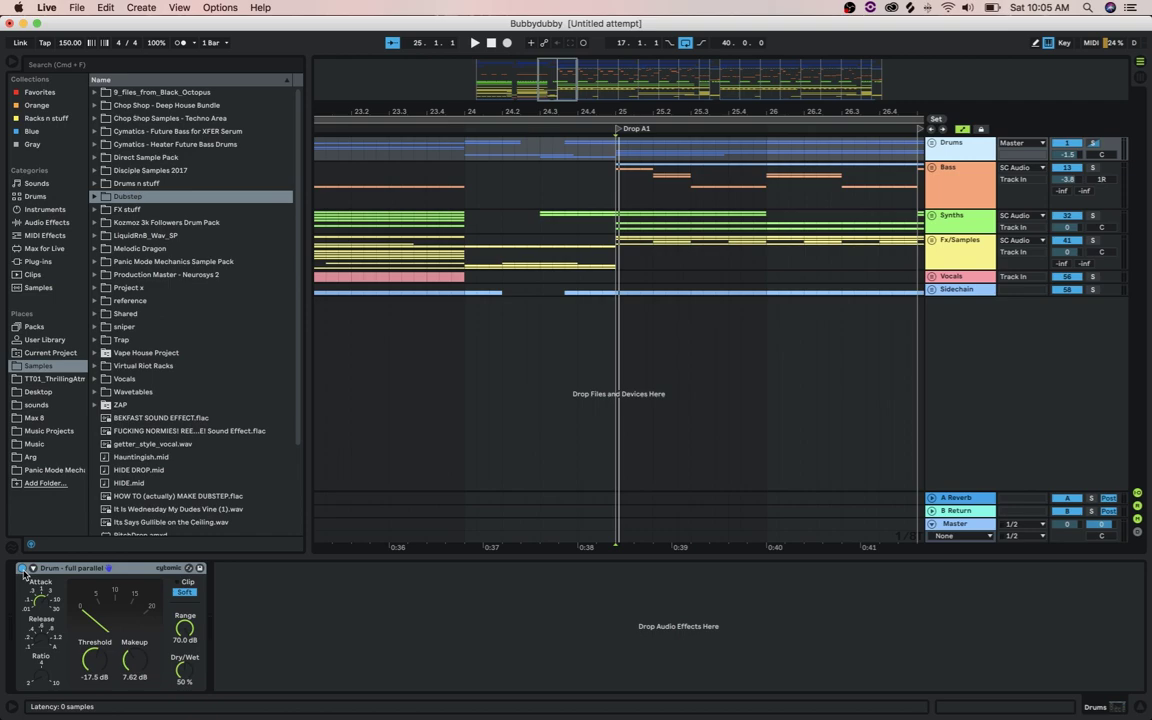
{"action": "key", "text": "space"}
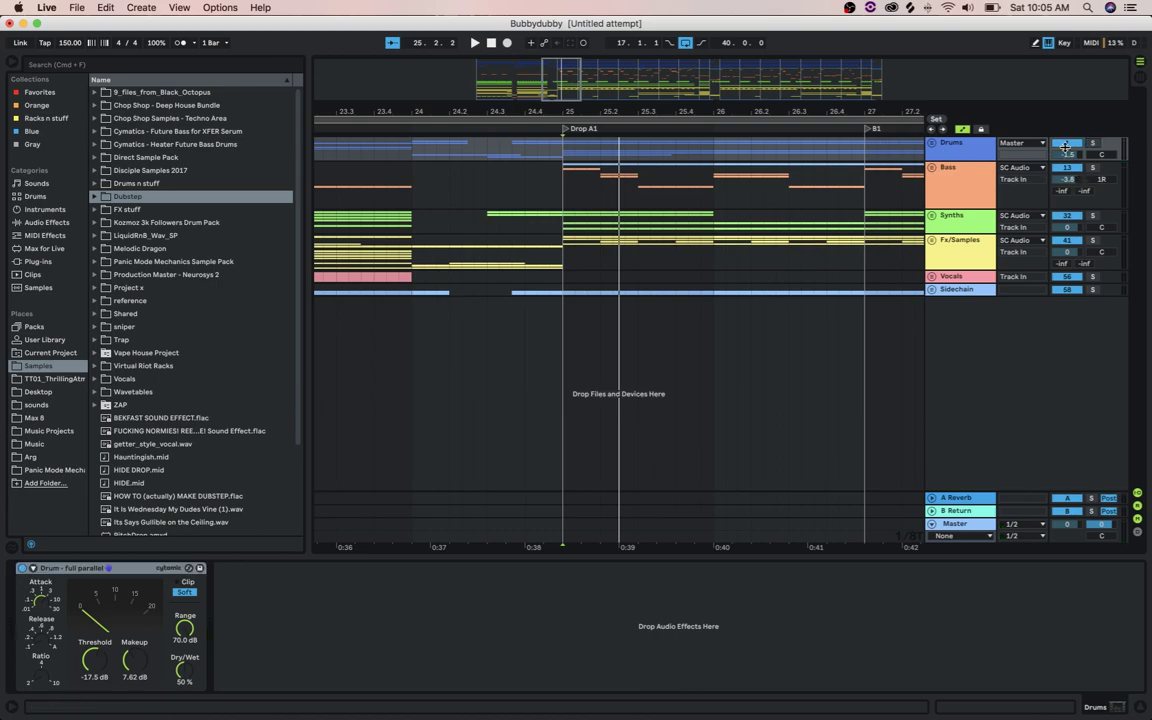
Select the Synths group to view its device chain, and unfold and fold the Bass group for a quick look at its automation
{"action": "key", "text": "minus"}
{"action": "left_click", "coordinate": [623, 243]}
{"action": "left_click", "coordinate": [618, 229]}
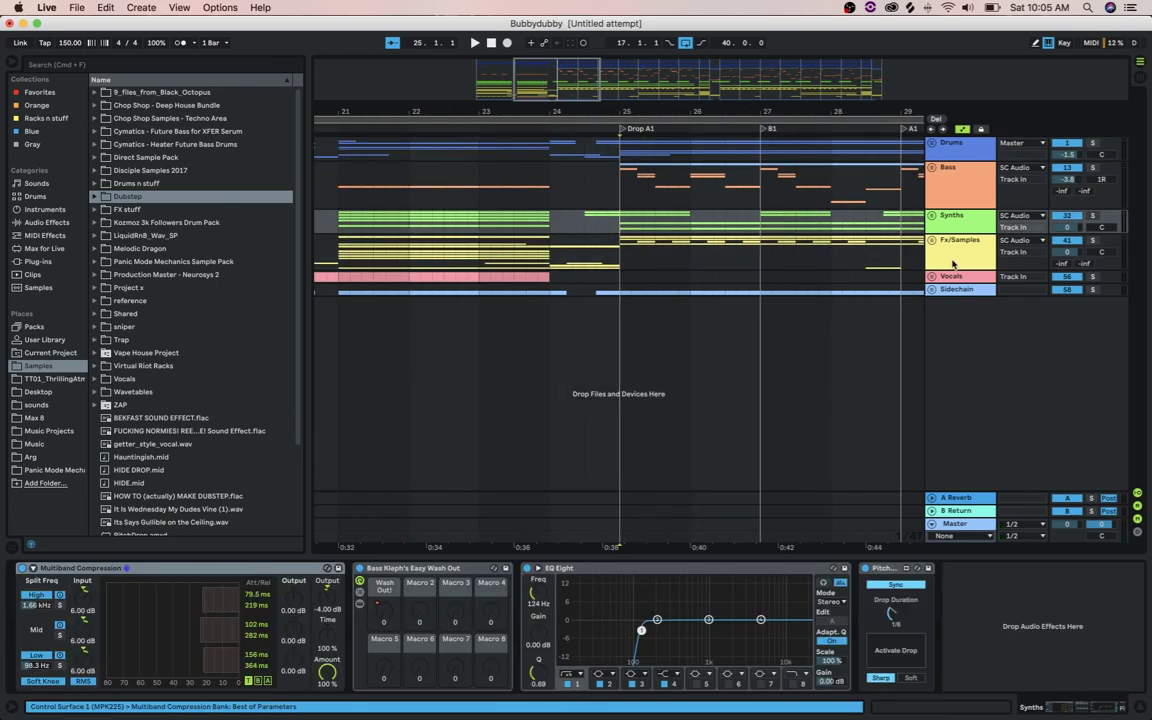
{"action": "left_click", "coordinate": [953, 264]}
{"action": "left_click", "coordinate": [966, 221]}
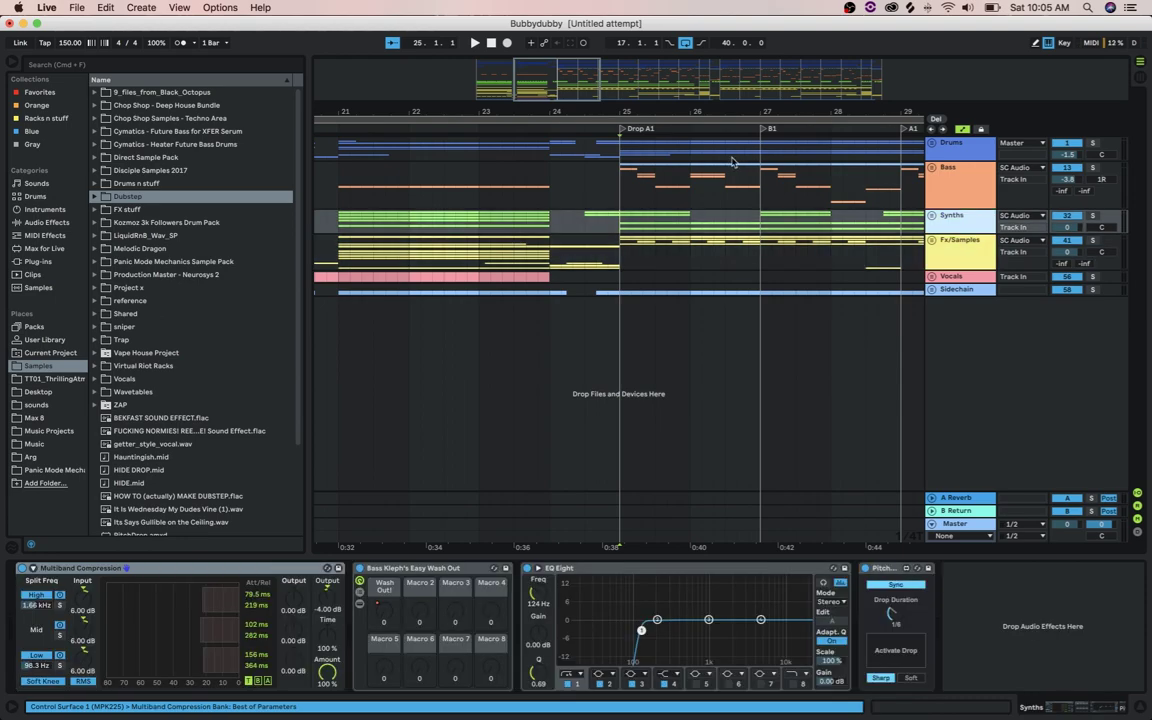
{"action": "left_click", "coordinate": [931, 168]}
{"action": "key", "text": "minus"}
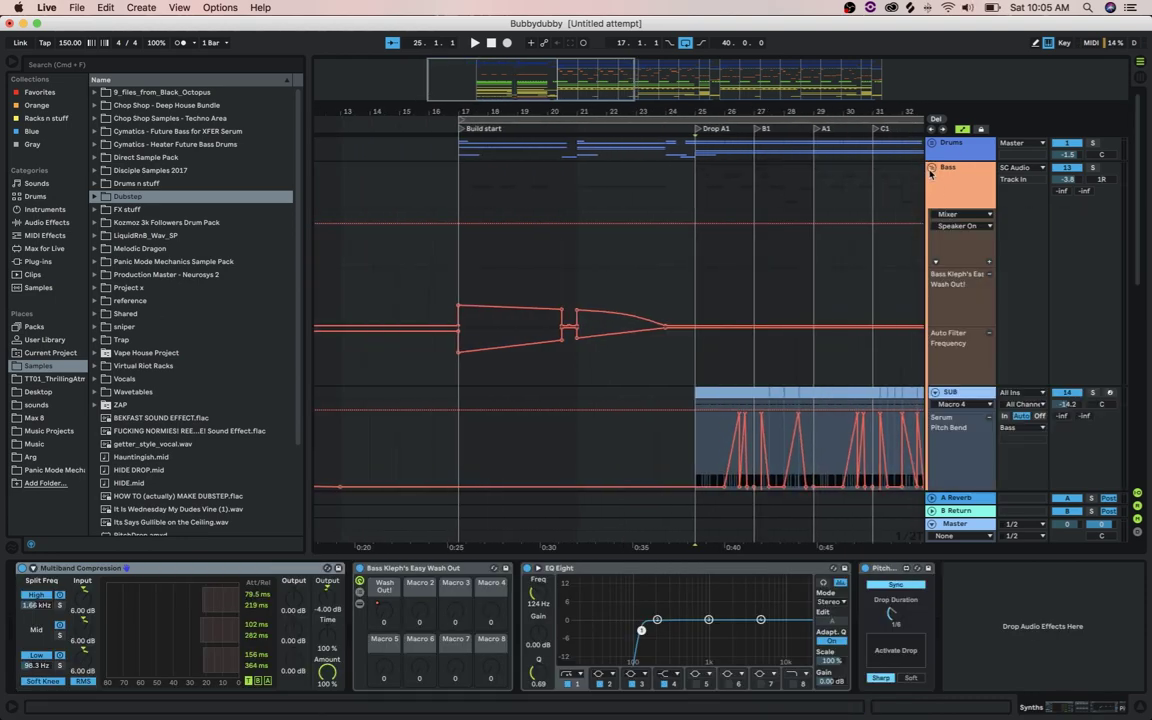
{"action": "left_click", "coordinate": [931, 170]}
{"action": "scroll", "coordinate": [644, 214], "scroll_direction": "right", "scroll_amount": 5}
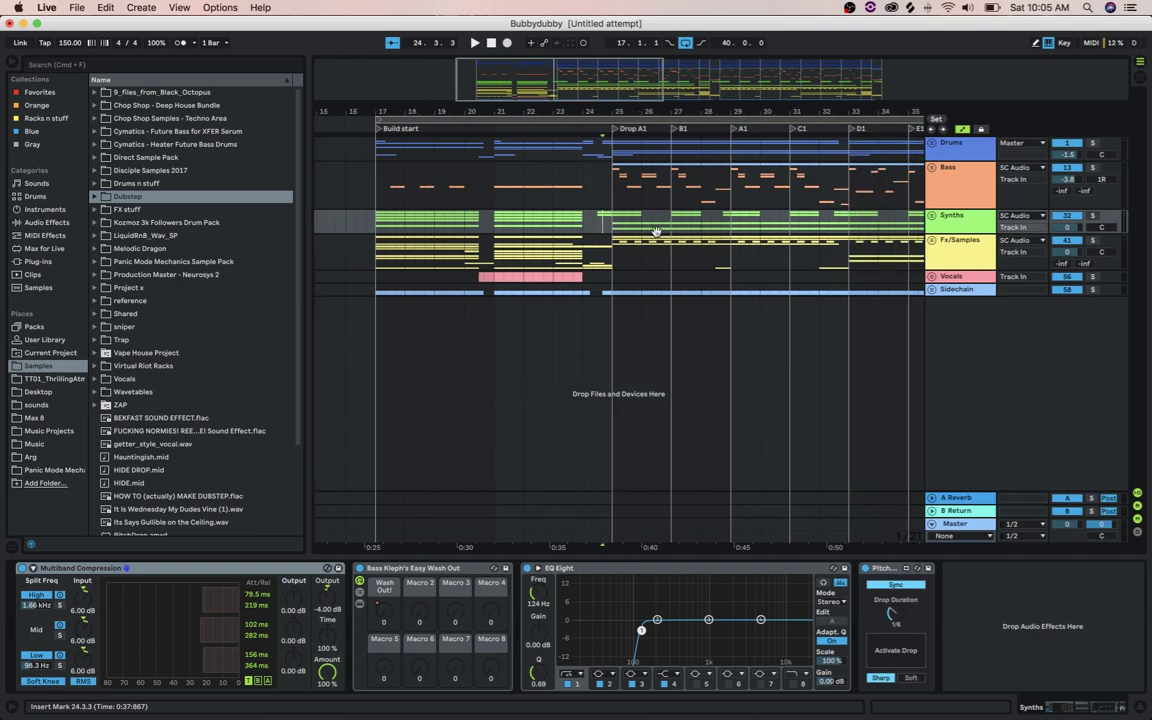
Unfold the Synths group and review its tracks around Drop A1, auditioning the section
{"action": "left_click", "coordinate": [931, 216]}
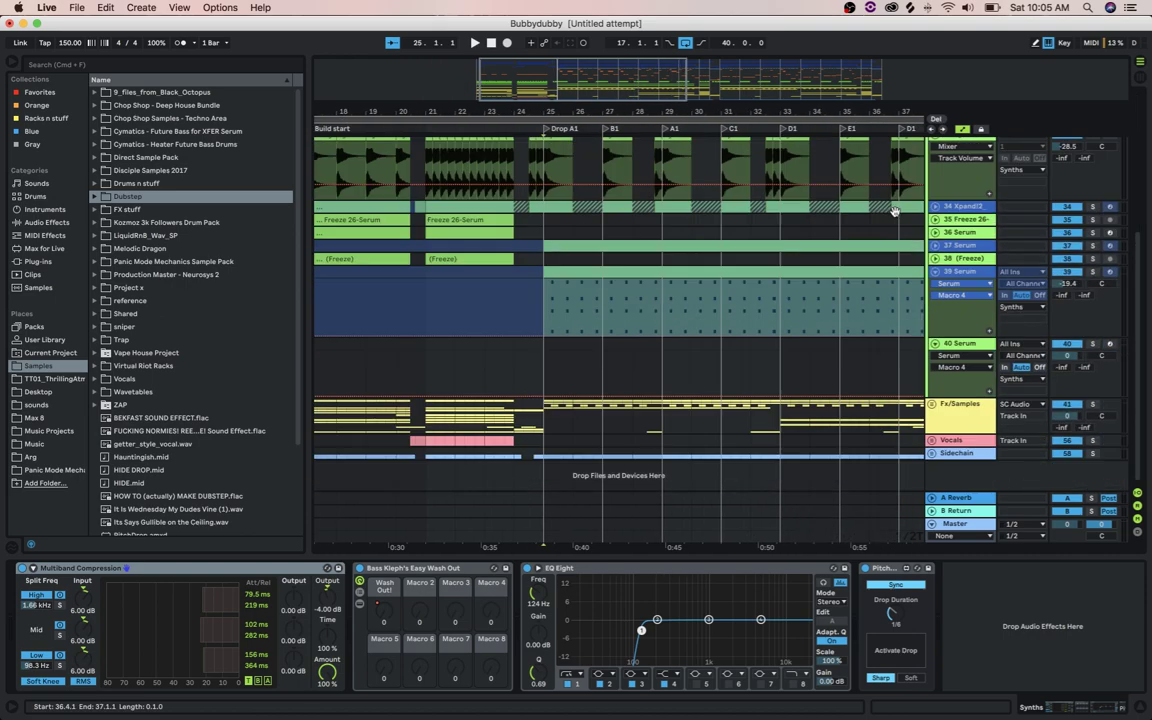
{"action": "scroll", "coordinate": [765, 302], "scroll_direction": "right", "scroll_amount": 3}
{"action": "scroll", "coordinate": [765, 302], "scroll_direction": "up", "scroll_amount": 1}
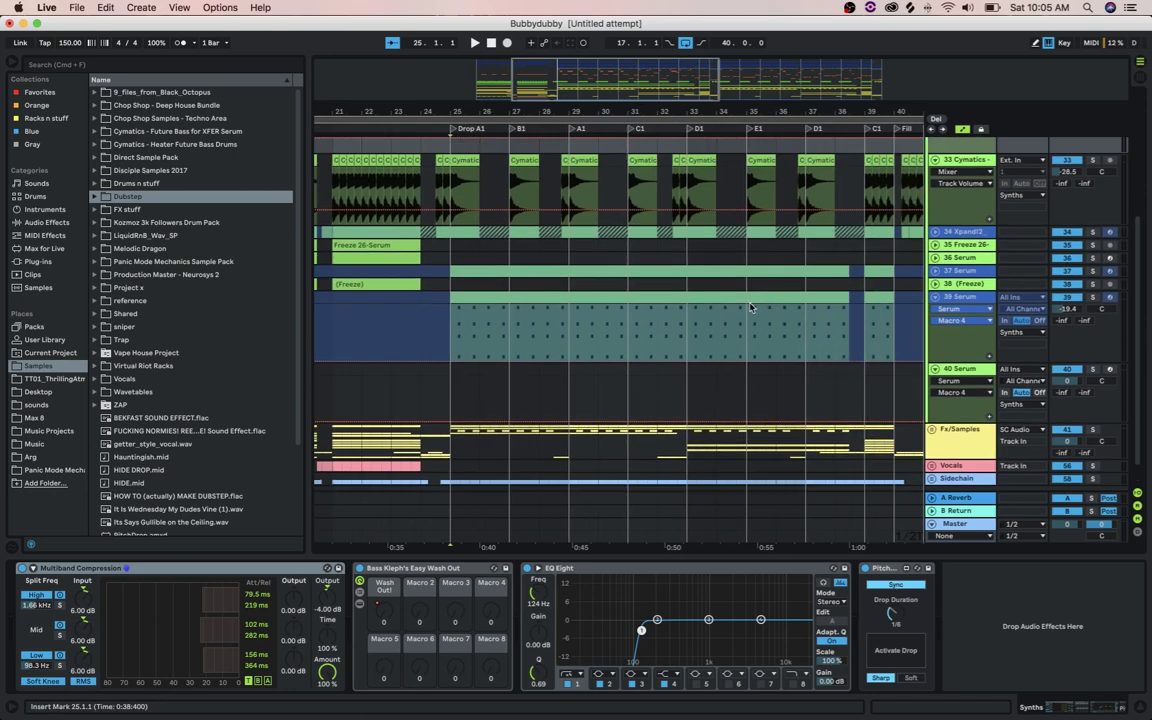
{"action": "left_click", "coordinate": [755, 267]}
{"action": "key", "text": "space"}
{"action": "scroll", "coordinate": [770, 275], "scroll_direction": "left", "scroll_amount": 5}
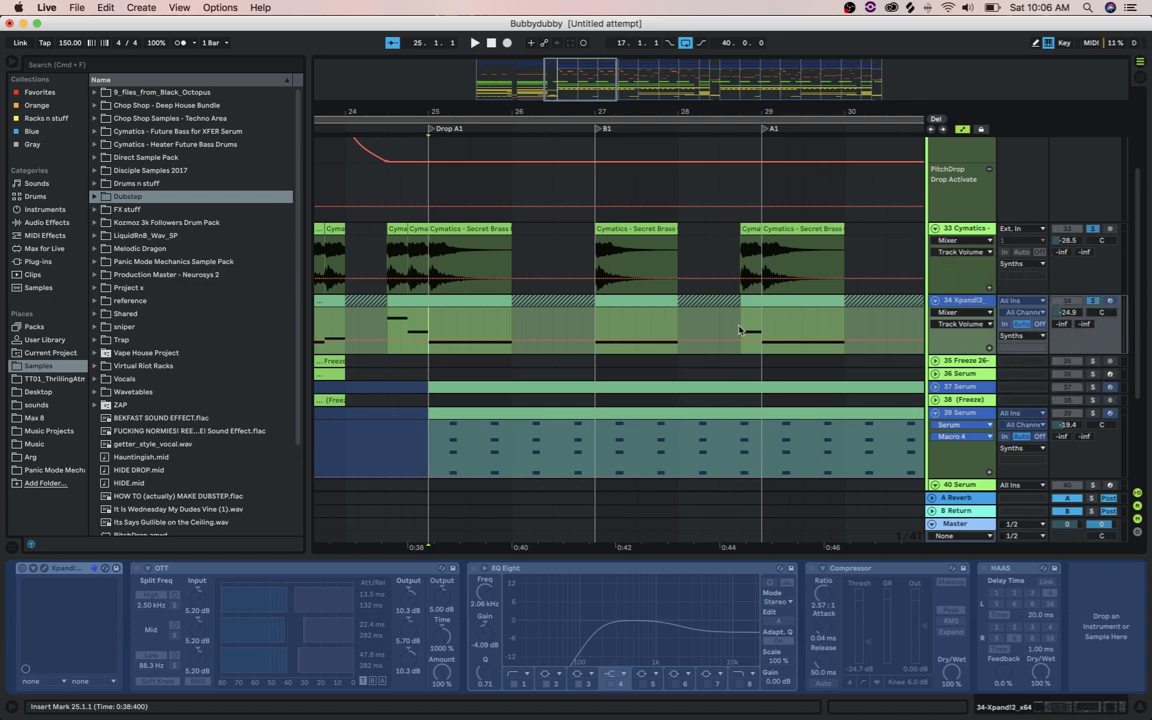
Audition the soloed Cymatics brass track 33 and Xpand track 34 repeatedly from Drop A1
{"action": "key", "text": "space"}
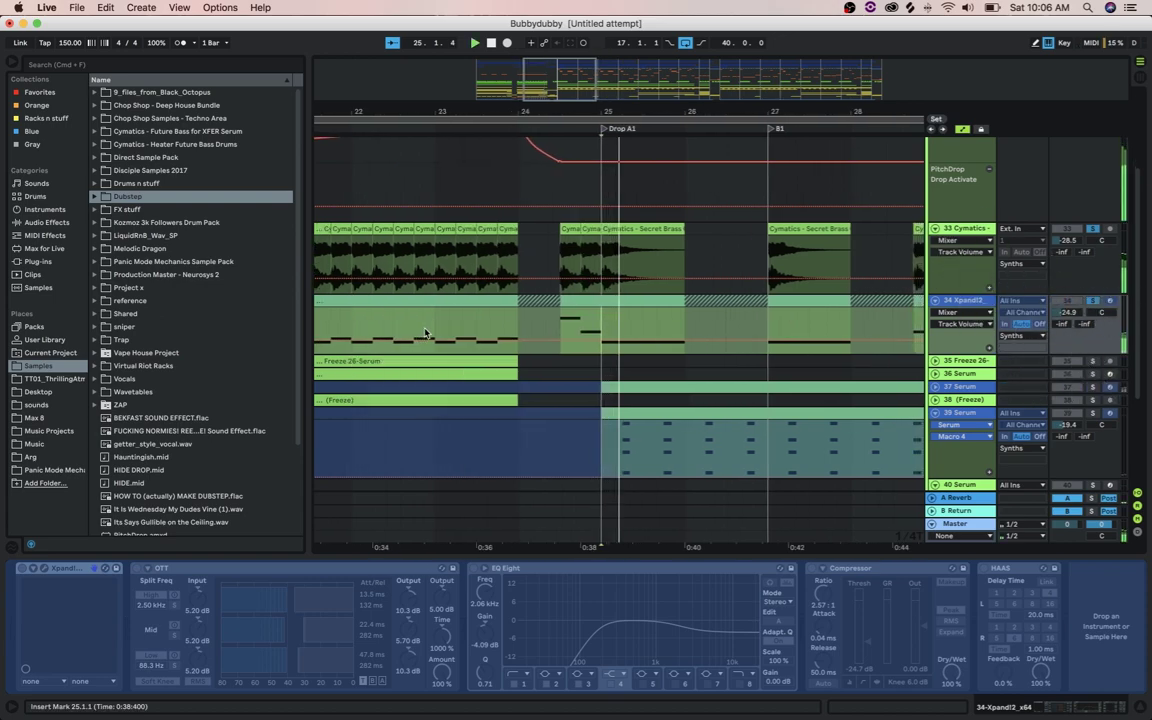
{"action": "key", "text": "space"}
{"action": "key", "text": "space"}
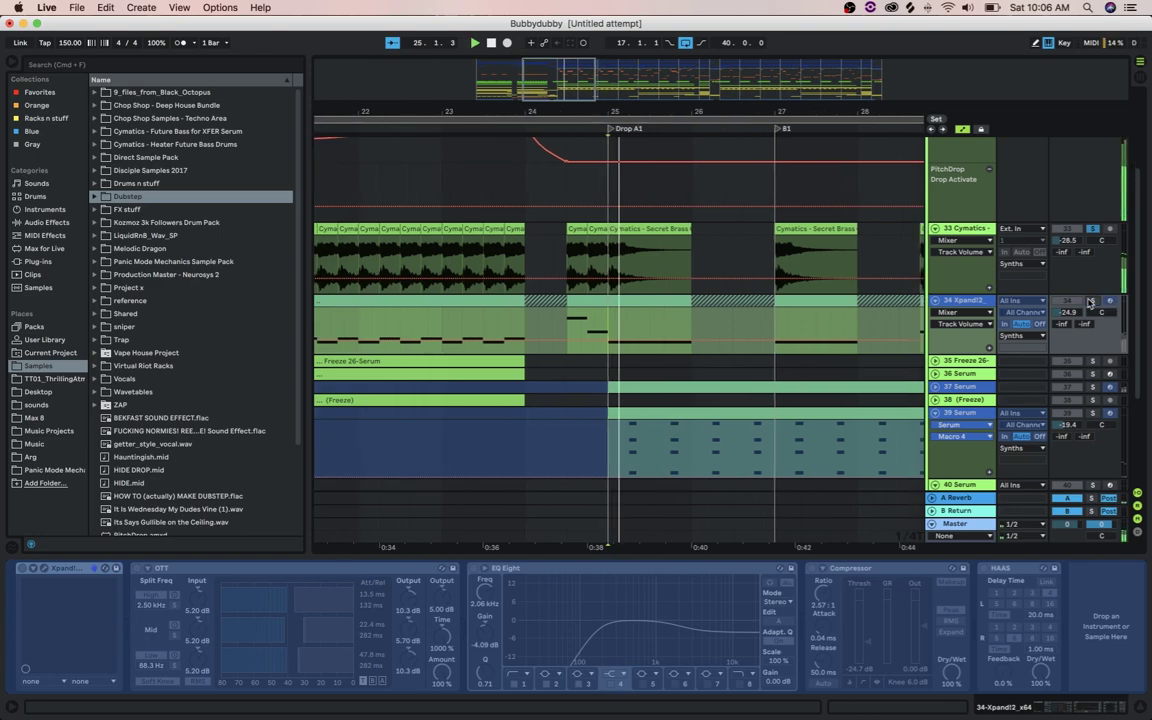
{"action": "key", "text": "space"}
{"action": "key", "text": "space"}
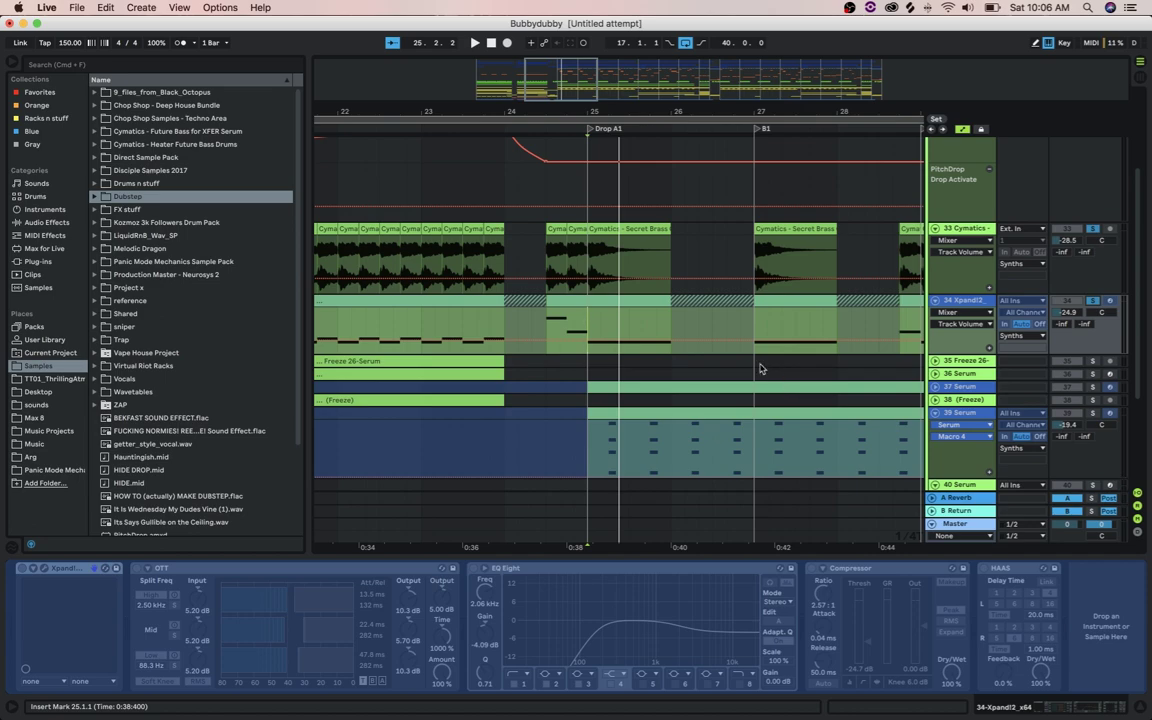
{"action": "key", "text": "space"}
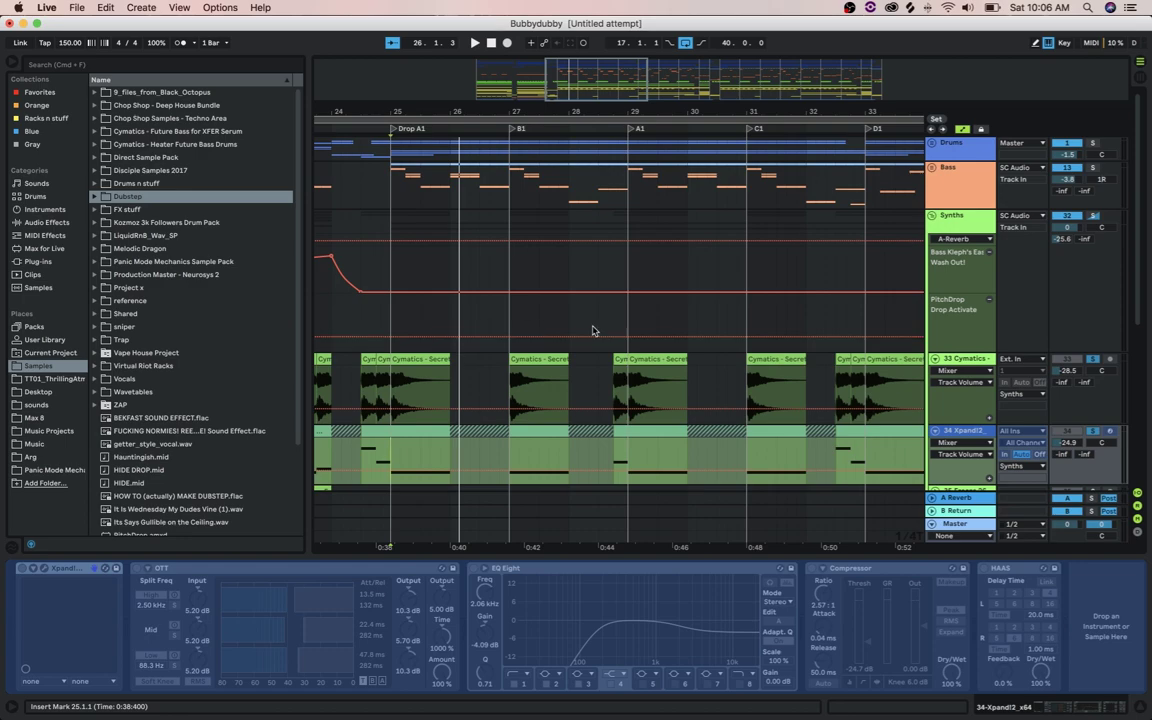
Examine the Synths group's automation lanes and the brass clips on track 33 around Drop A1
{"action": "scroll", "coordinate": [710, 320], "scroll_direction": "down", "scroll_amount": 1}
{"action": "scroll", "coordinate": [710, 320], "scroll_direction": "left", "scroll_amount": 3}
{"action": "scroll", "coordinate": [710, 320], "scroll_direction": "down", "scroll_amount": 5}
{"action": "scroll", "coordinate": [968, 226], "scroll_direction": "up", "scroll_amount": 5}
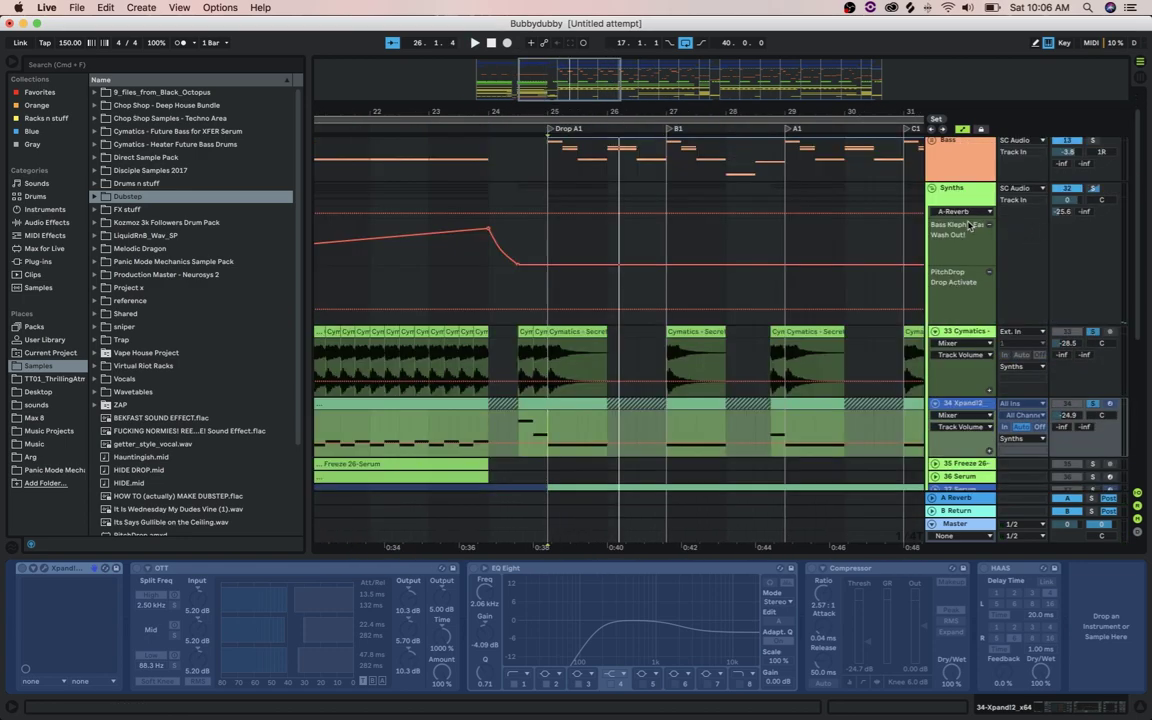
{"action": "left_click", "coordinate": [612, 379]}
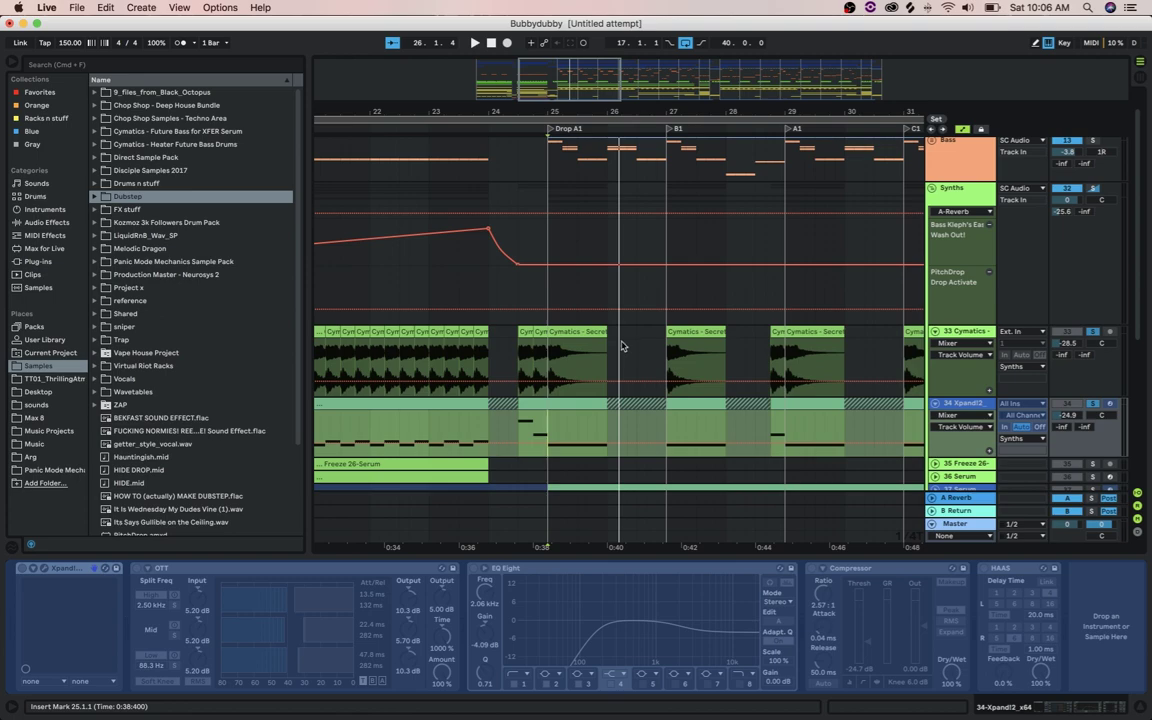
Unfold Serum track 37 in the Synths group and bring its MIDI notes from Drop A1 into view
{"action": "scroll", "coordinate": [621, 346], "scroll_direction": "down", "scroll_amount": 5}
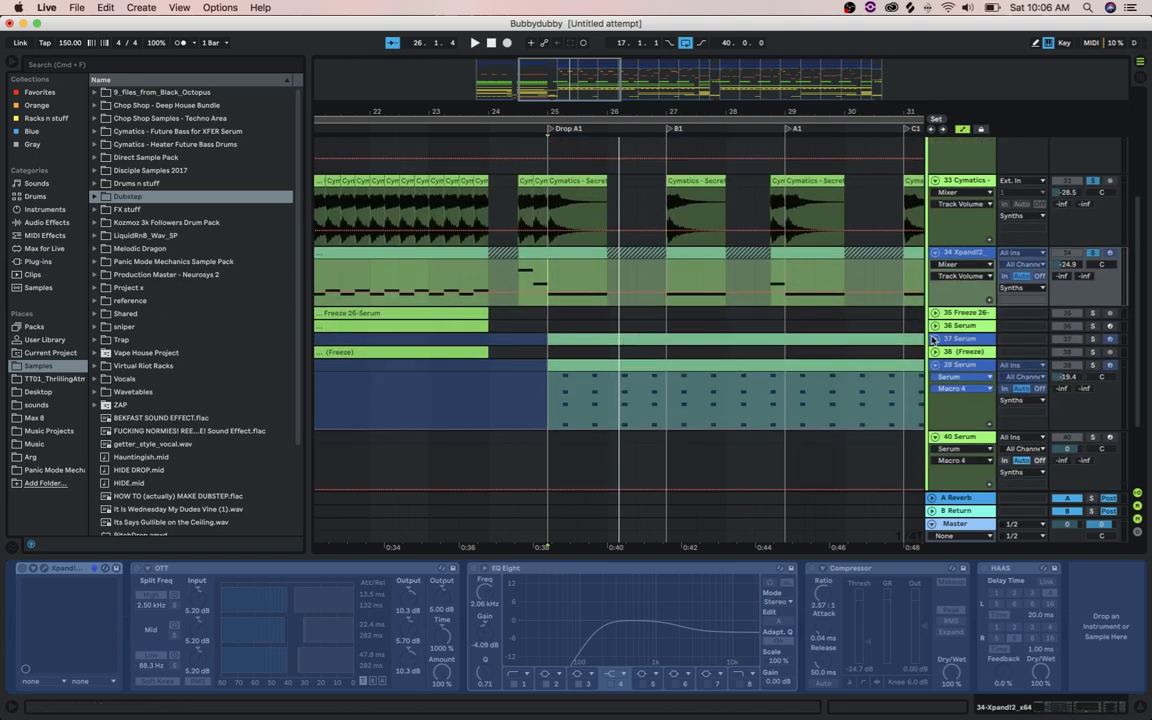
{"action": "left_click", "coordinate": [935, 339]}
{"action": "left_click_drag", "start_coordinate": [944, 357], "coordinate": [944, 391]}
{"action": "scroll", "coordinate": [563, 290], "scroll_direction": "down", "scroll_amount": 3}
{"action": "scroll", "coordinate": [563, 290], "scroll_direction": "right", "scroll_amount": 4}
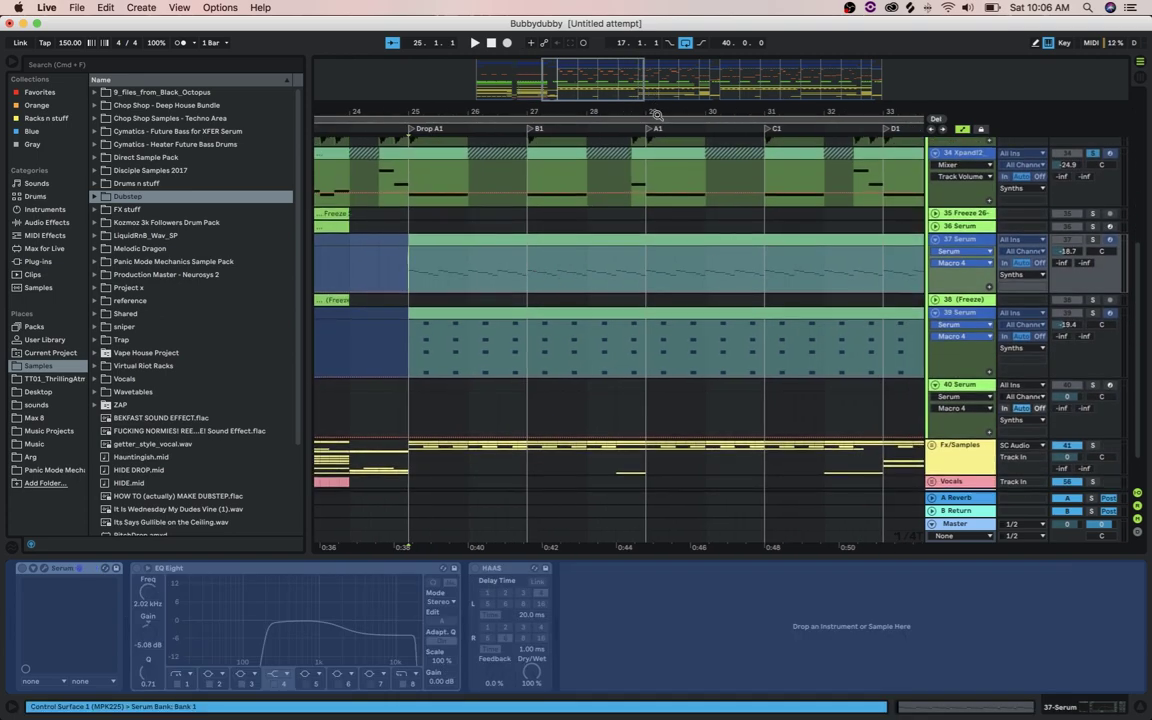
{"action": "left_click_drag", "start_coordinate": [657, 115], "coordinate": [660, 98]}
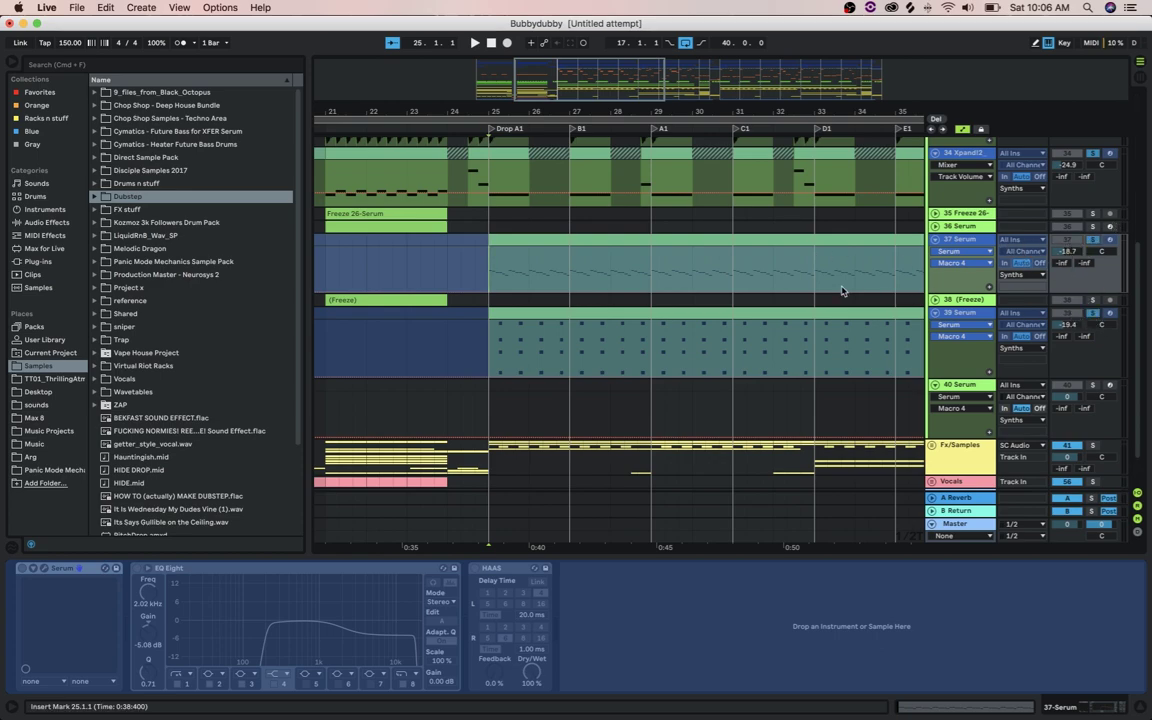
Clear the solos in the Synths group and unfreeze Serum track 37
{"action": "scroll", "coordinate": [641, 294], "scroll_direction": "down", "scroll_amount": 2}
{"action": "scroll", "coordinate": [641, 294], "scroll_direction": "left", "scroll_amount": 2}
{"action": "left_click", "coordinate": [1095, 204]}
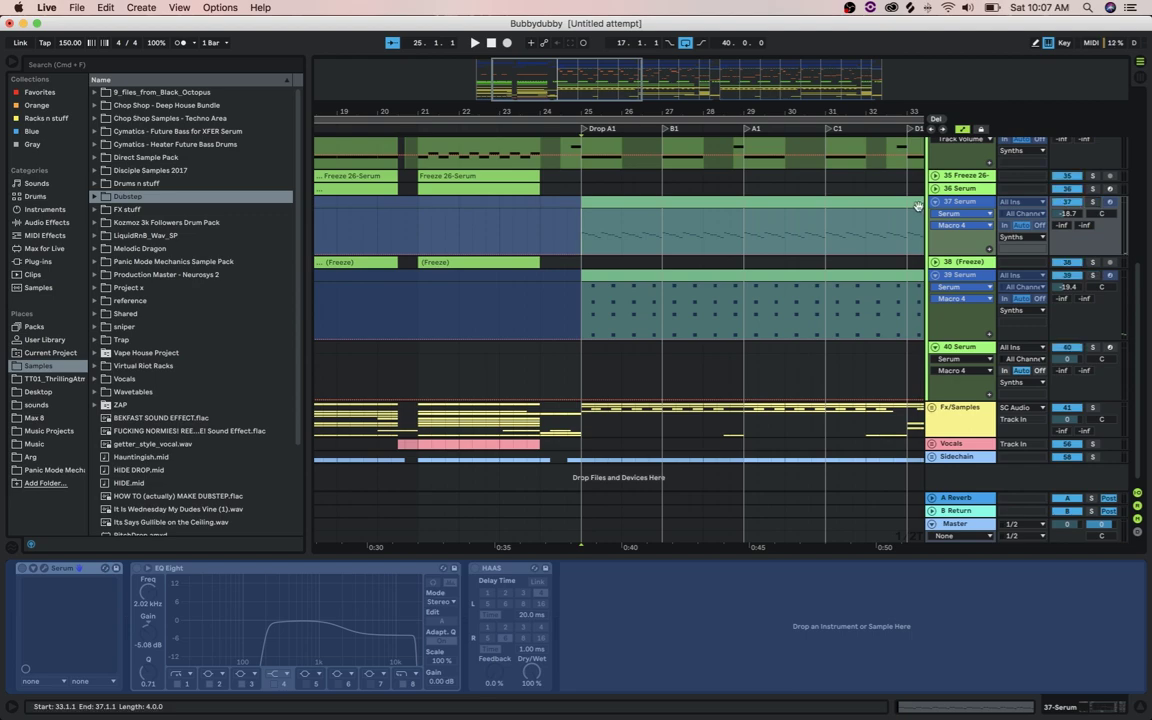
{"action": "right_click", "coordinate": [957, 203]}
{"action": "left_click", "coordinate": [984, 285]}
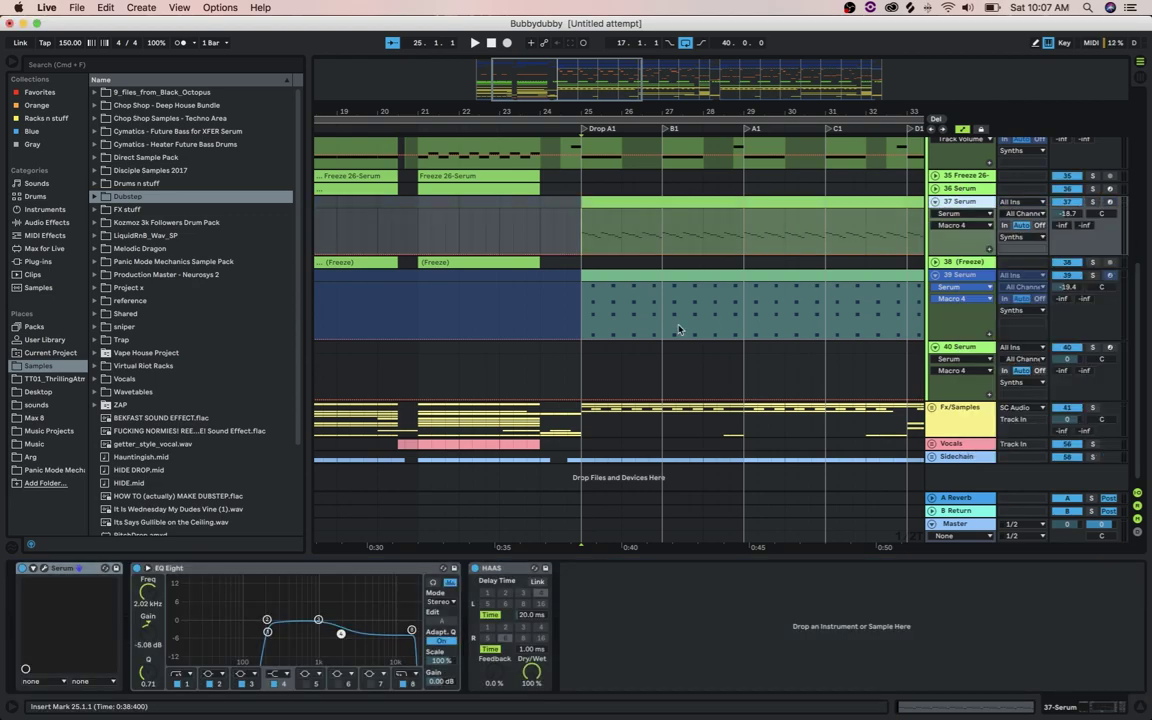
Open the Serum synth on track 37, show its Env 1 envelope, and audition the part from Drop A1
{"action": "left_click", "coordinate": [48, 571]}
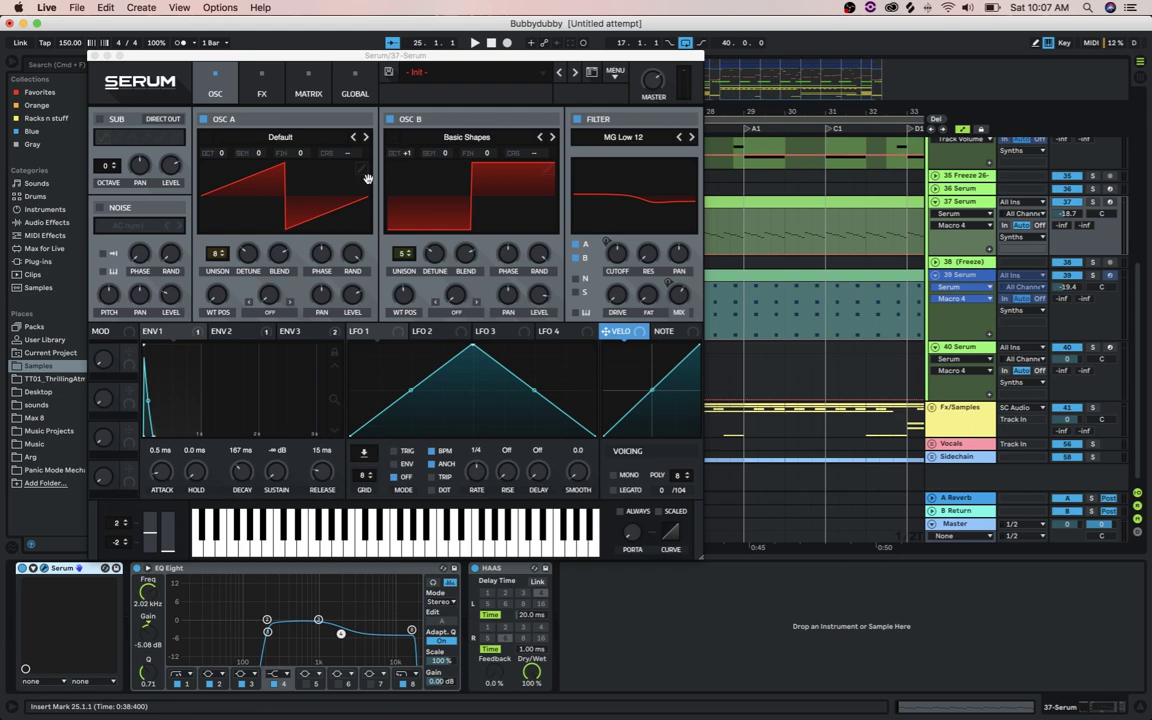
{"action": "left_click", "coordinate": [193, 335]}
{"action": "key", "text": "space"}
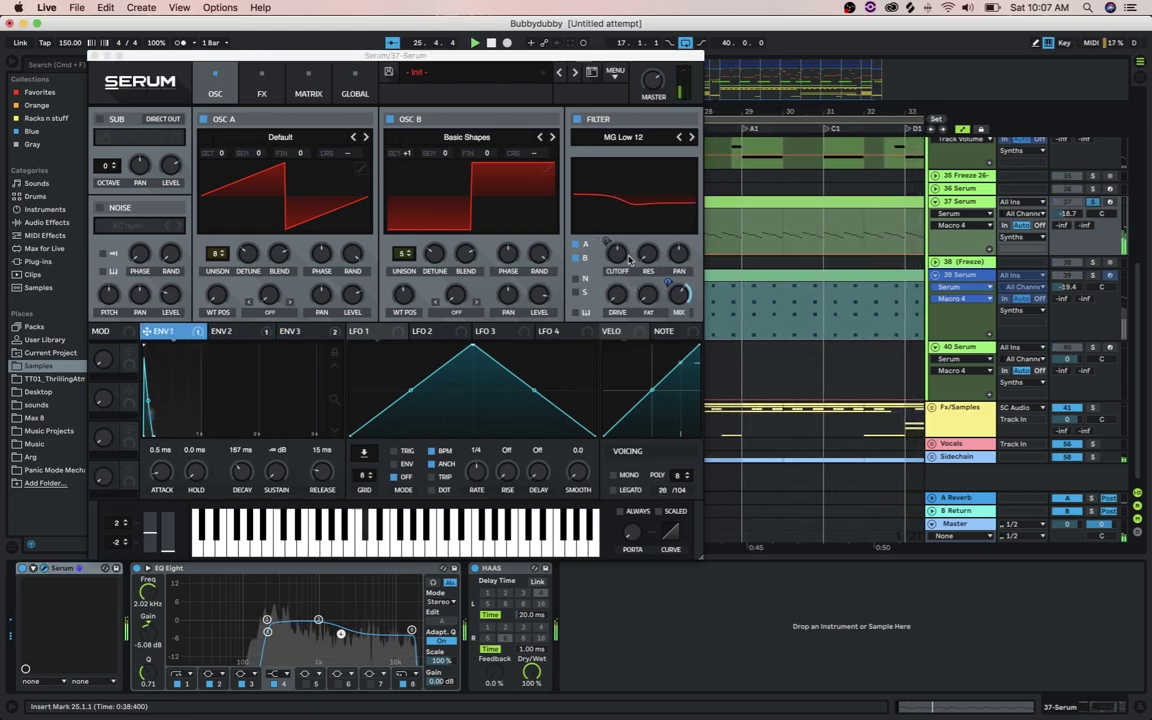
Review track 37's Serum effects from distortion to reverb, and inspect Env 2 and Env 3
{"action": "left_click", "coordinate": [245, 88]}
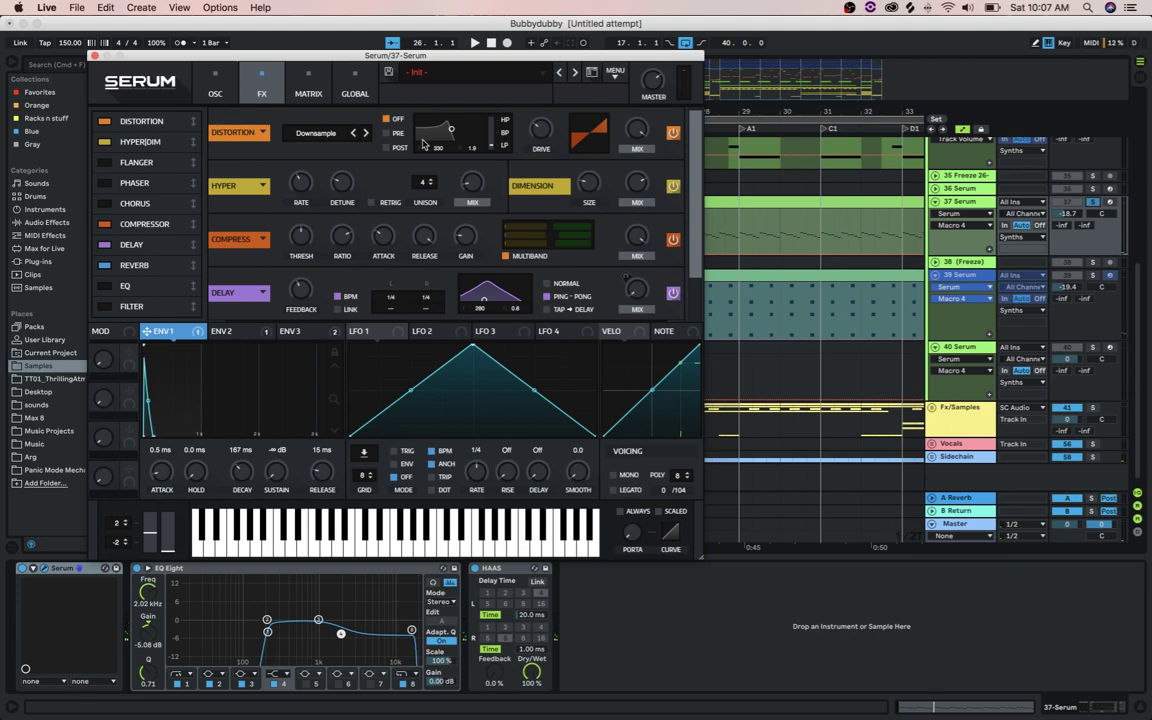
{"action": "left_click", "coordinate": [543, 132]}
{"action": "key", "text": "space"}
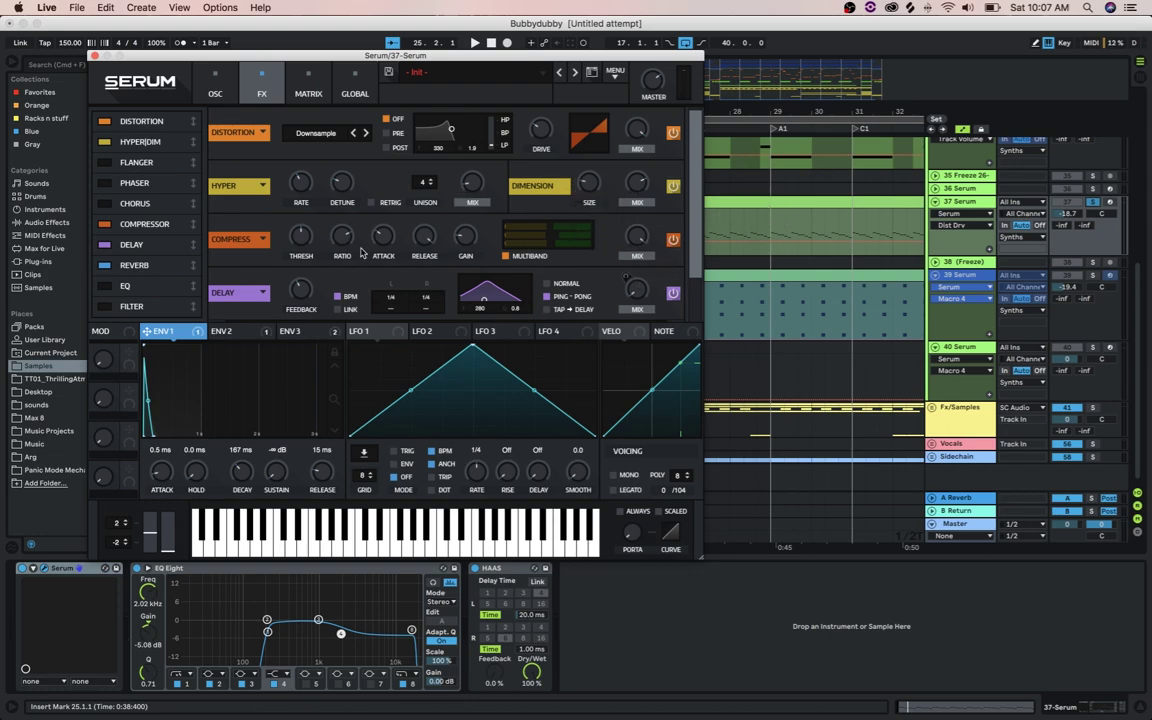
{"action": "scroll", "coordinate": [680, 278], "scroll_direction": "down", "scroll_amount": 1}
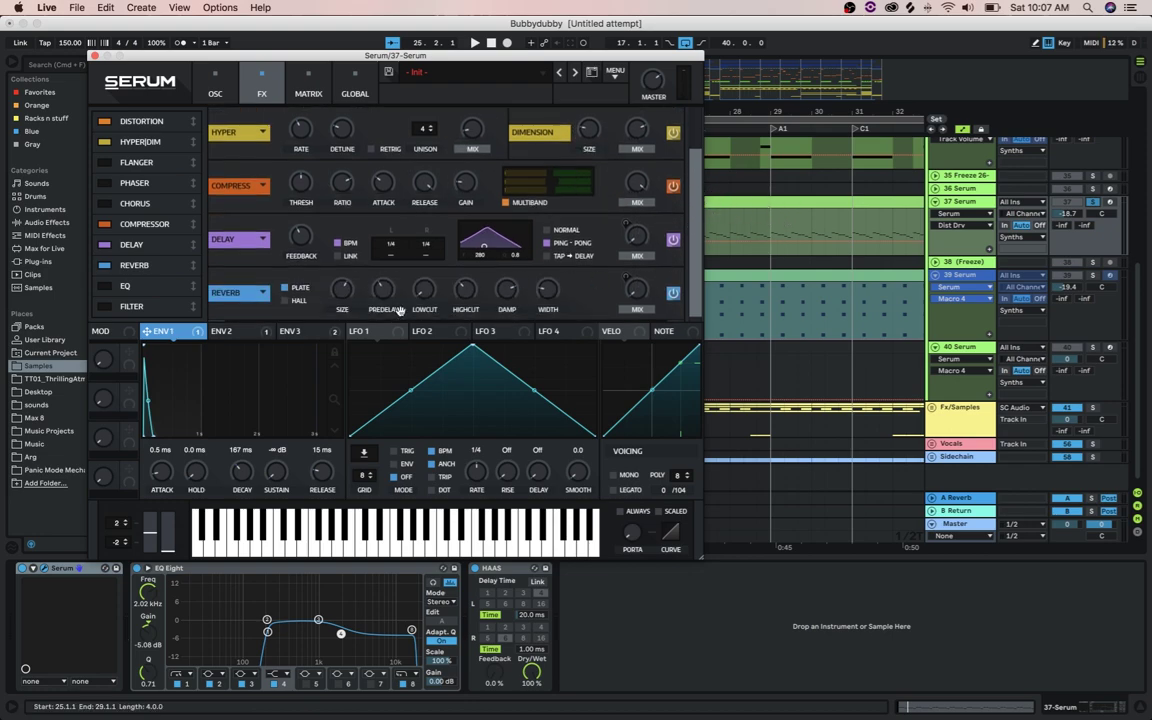
{"action": "left_click", "coordinate": [219, 332]}
{"action": "left_click", "coordinate": [297, 332]}
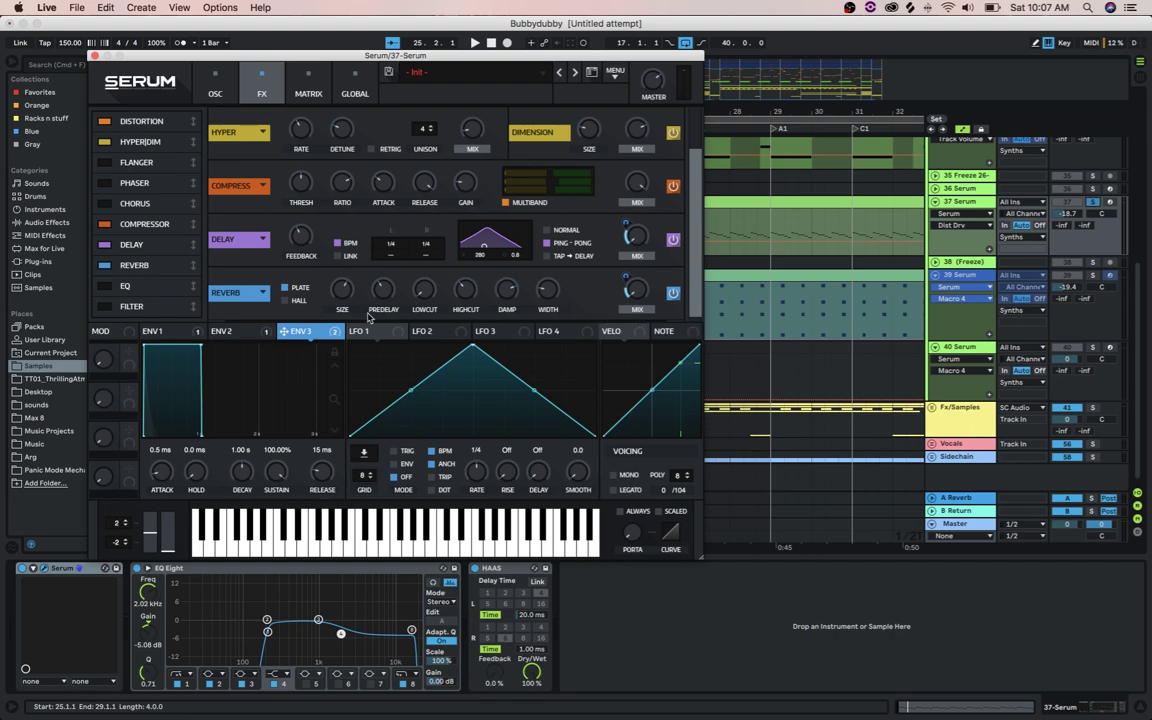
Arm Serum track 37 for recording and hide its plug-in window
{"action": "left_click", "coordinate": [1101, 203]}
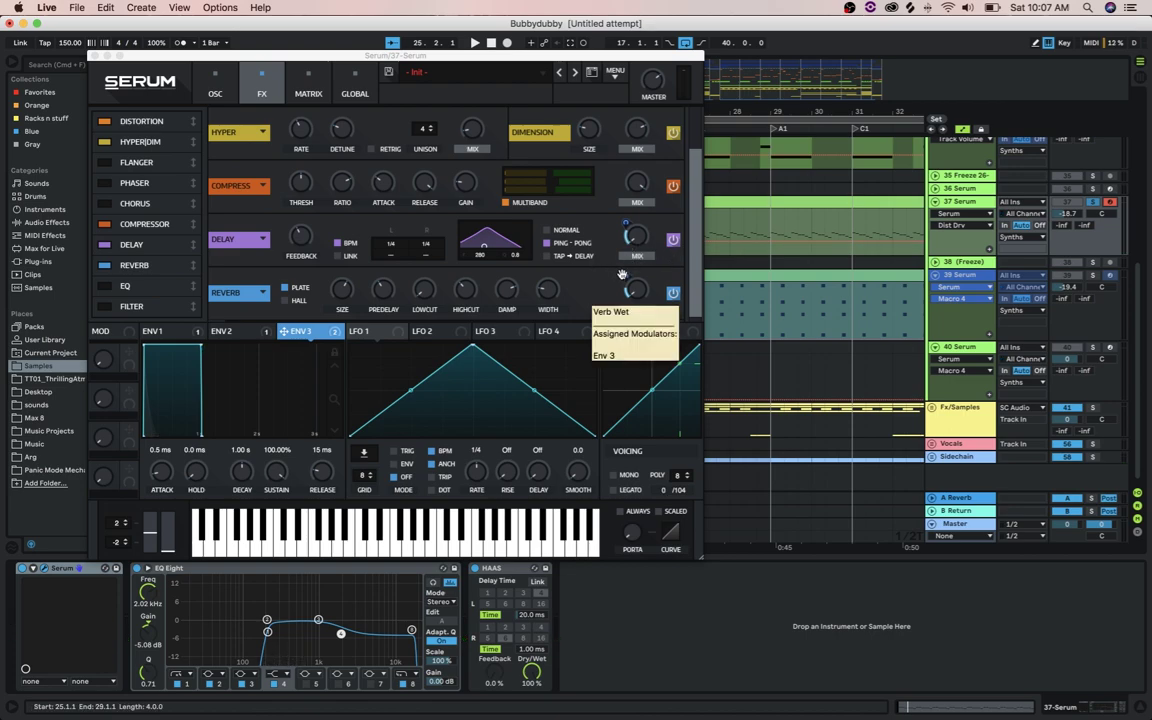
{"action": "key", "text": "super+alt+p"}
{"action": "left_click", "coordinate": [642, 231]}
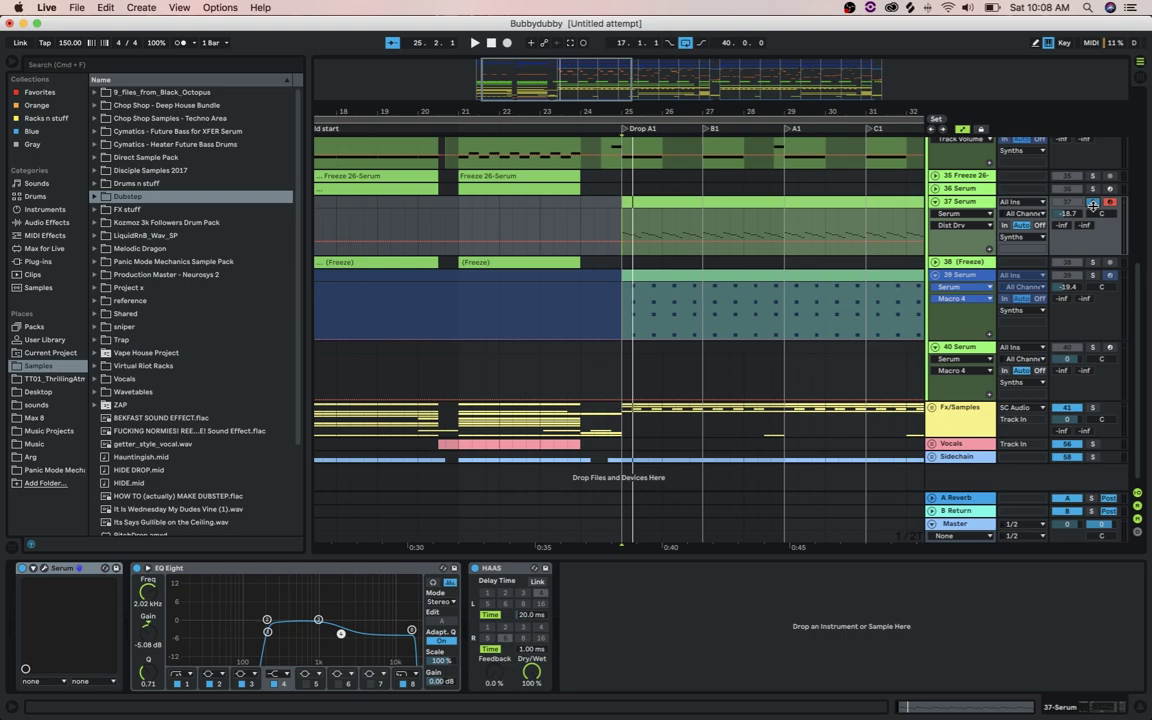
Freeze Serum track 37
{"action": "right_click", "coordinate": [860, 188]}
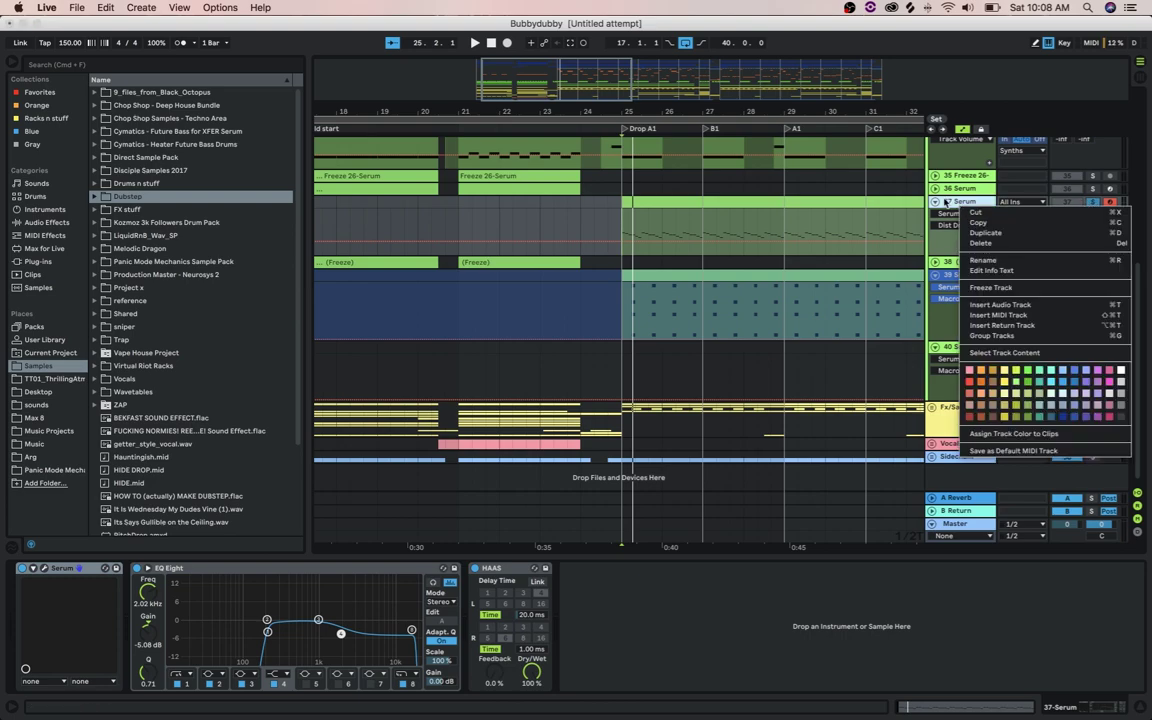
{"action": "left_click", "coordinate": [628, 230]}
{"action": "left_click", "coordinate": [625, 323]}
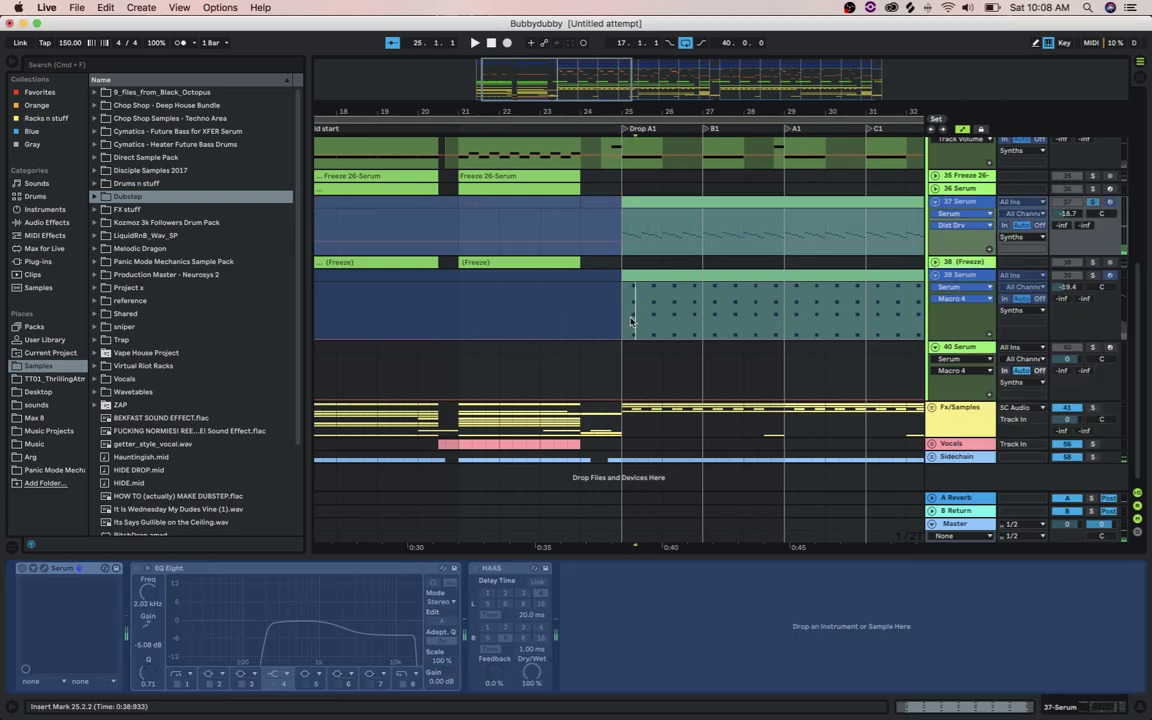
Unfreeze Serum track 39 and open its Serum synth to review the oscillators and the FX page
{"action": "right_click", "coordinate": [993, 276]}
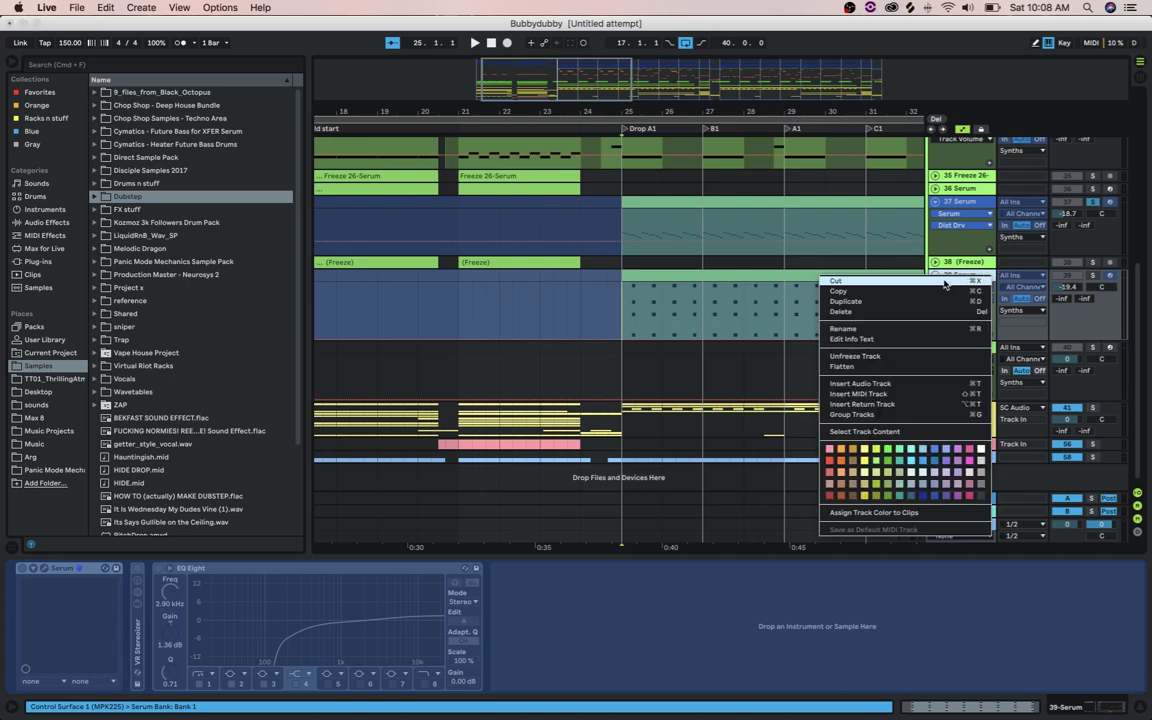
{"action": "left_click", "coordinate": [857, 357]}
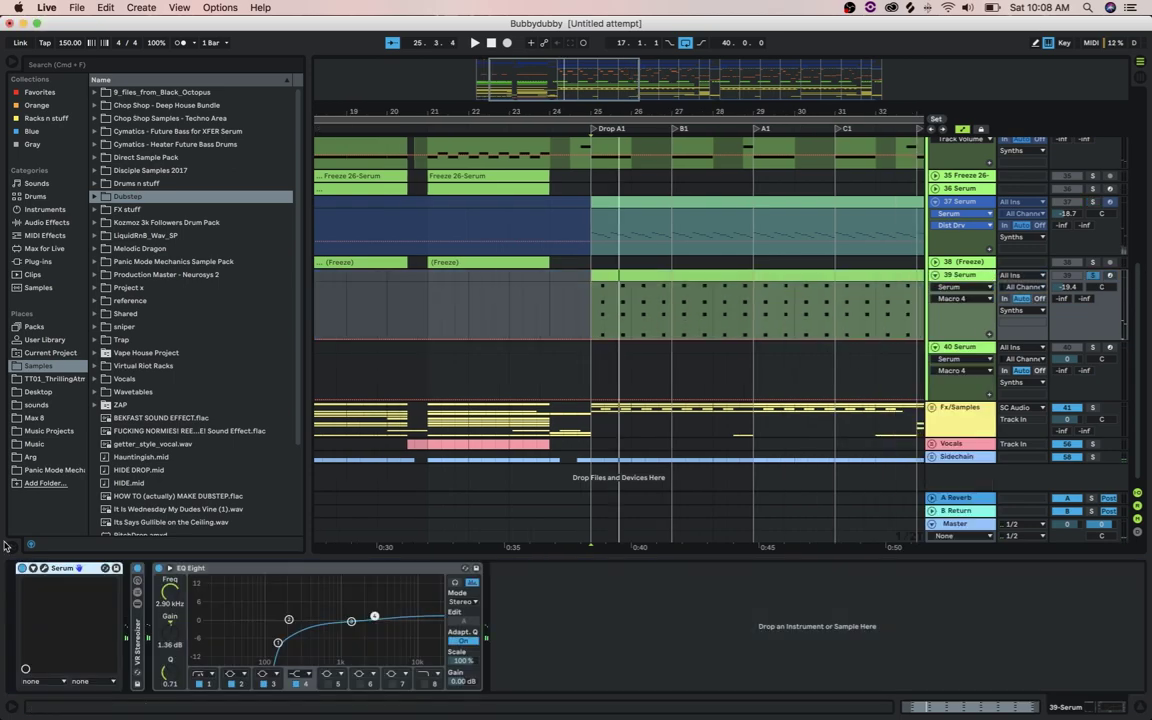
{"action": "left_click", "coordinate": [44, 568]}
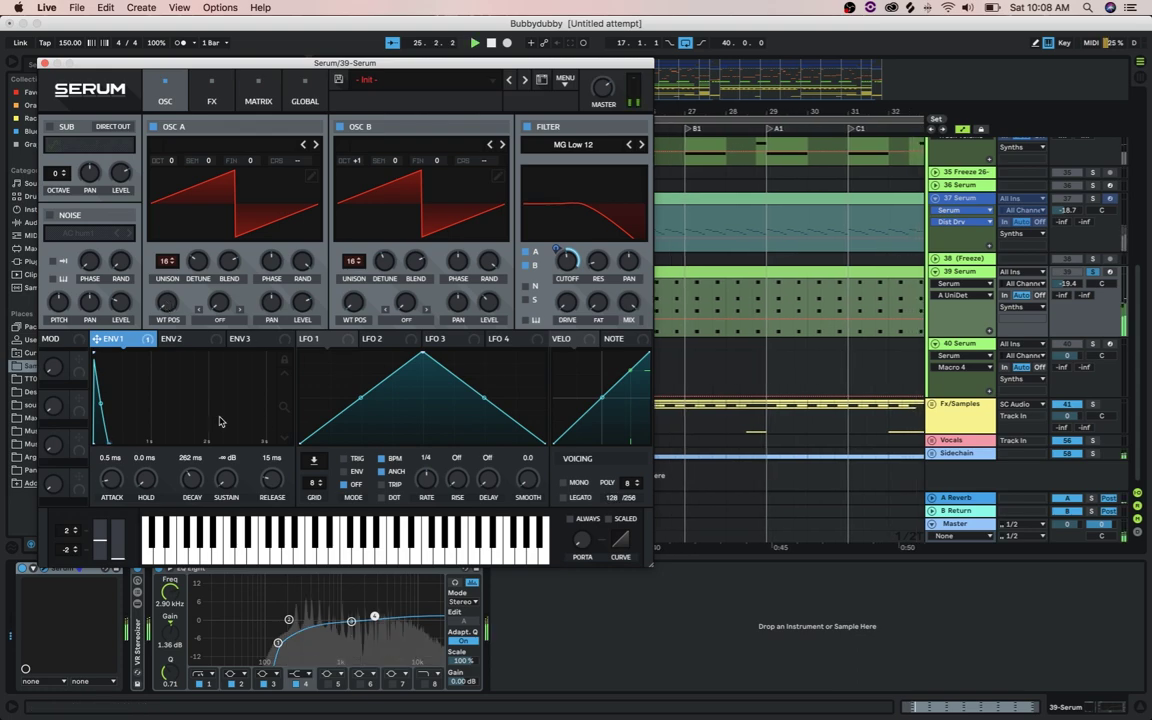
{"action": "left_click", "coordinate": [200, 101]}
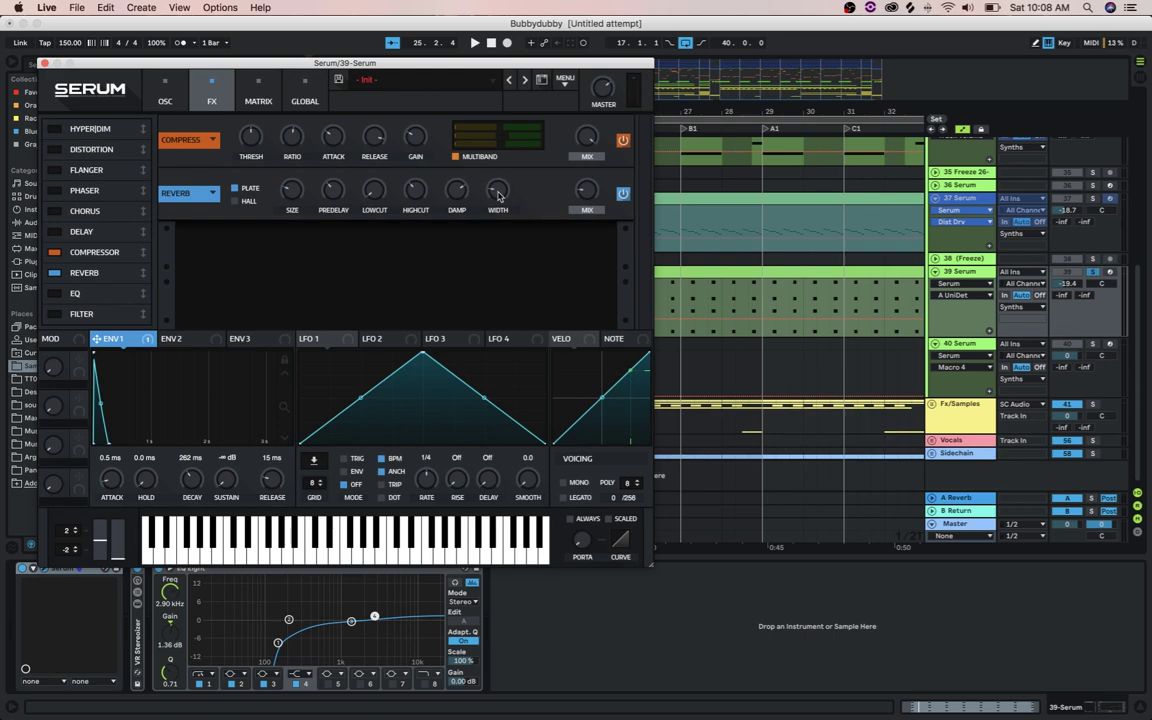
Hide the Serum plug-in window and freeze Serum track 39
{"action": "key", "text": "super+alt+p"}
{"action": "right_click", "coordinate": [955, 272]}
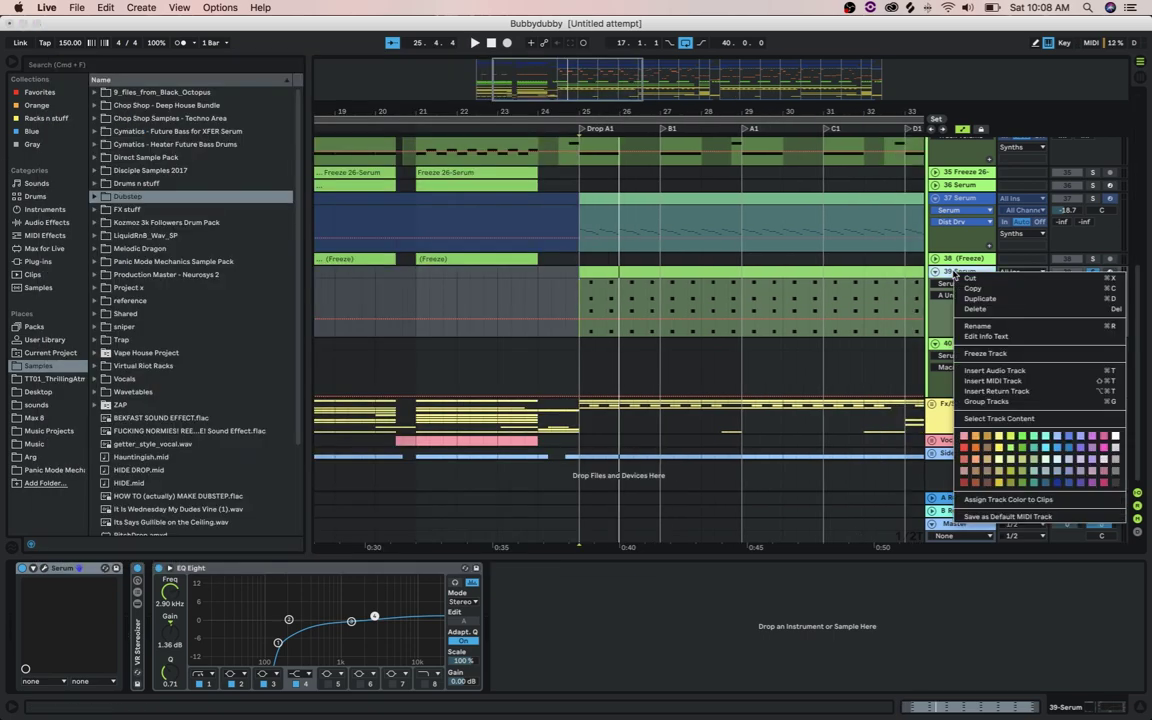
{"action": "left_click", "coordinate": [985, 353]}
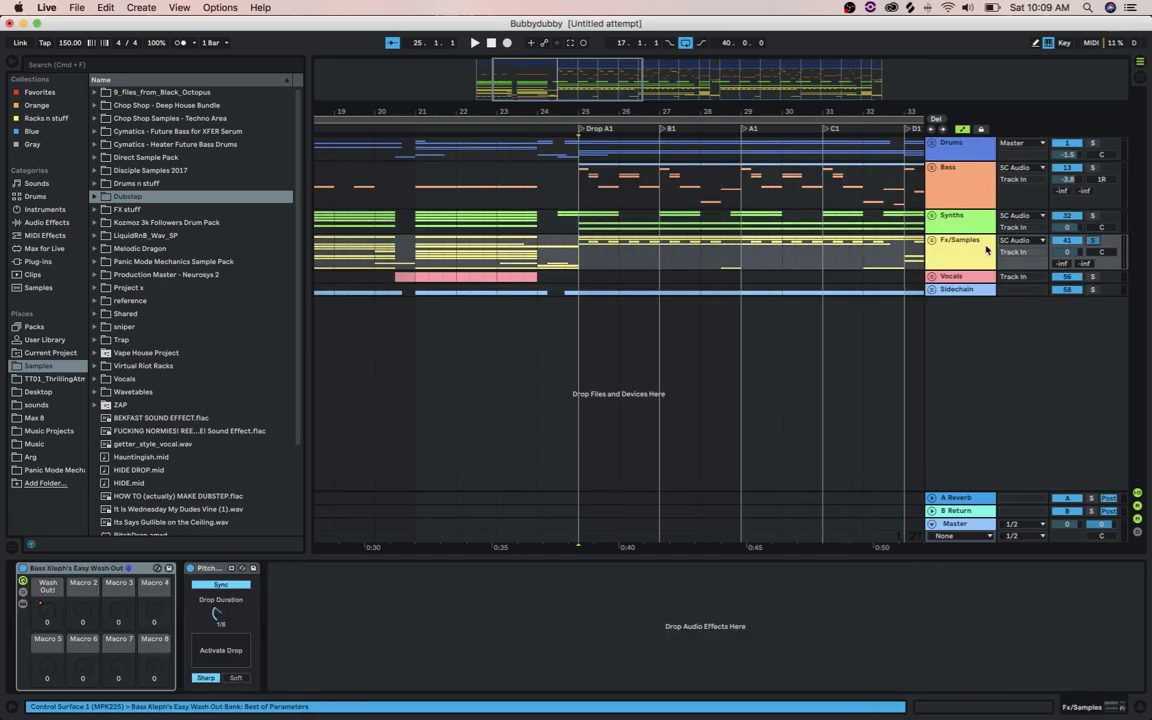
Play the soloed Fx/Samples group from Drop A1 and unfold it to show its individual tracks
{"action": "key", "text": "space"}
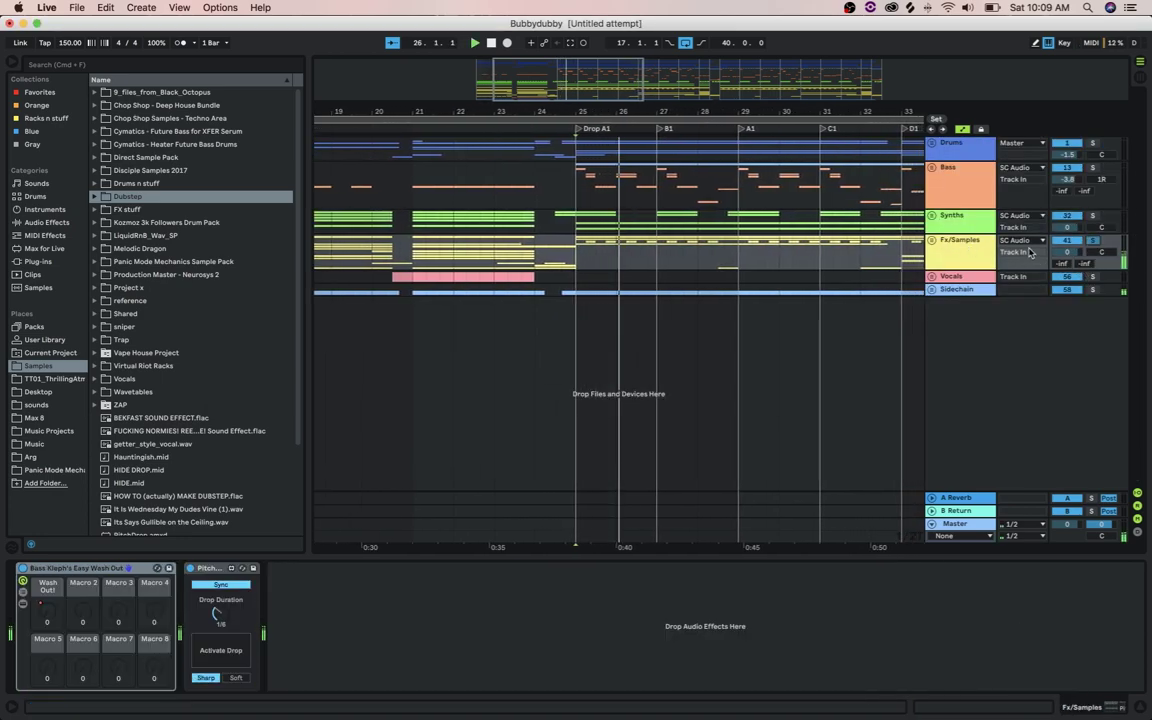
{"action": "left_click_drag", "start_coordinate": [751, 114], "coordinate": [751, 104]}
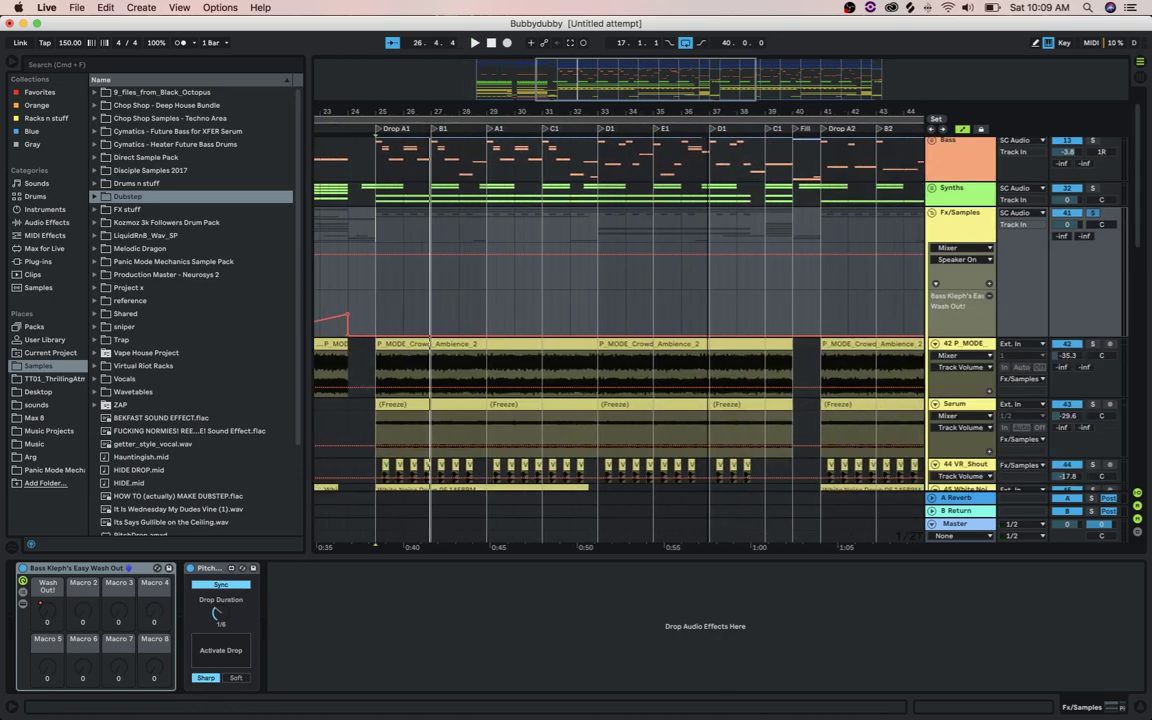
{"action": "scroll", "coordinate": [691, 183], "scroll_direction": "right", "scroll_amount": 1}
{"action": "scroll", "coordinate": [691, 183], "scroll_direction": "down", "scroll_amount": 5}
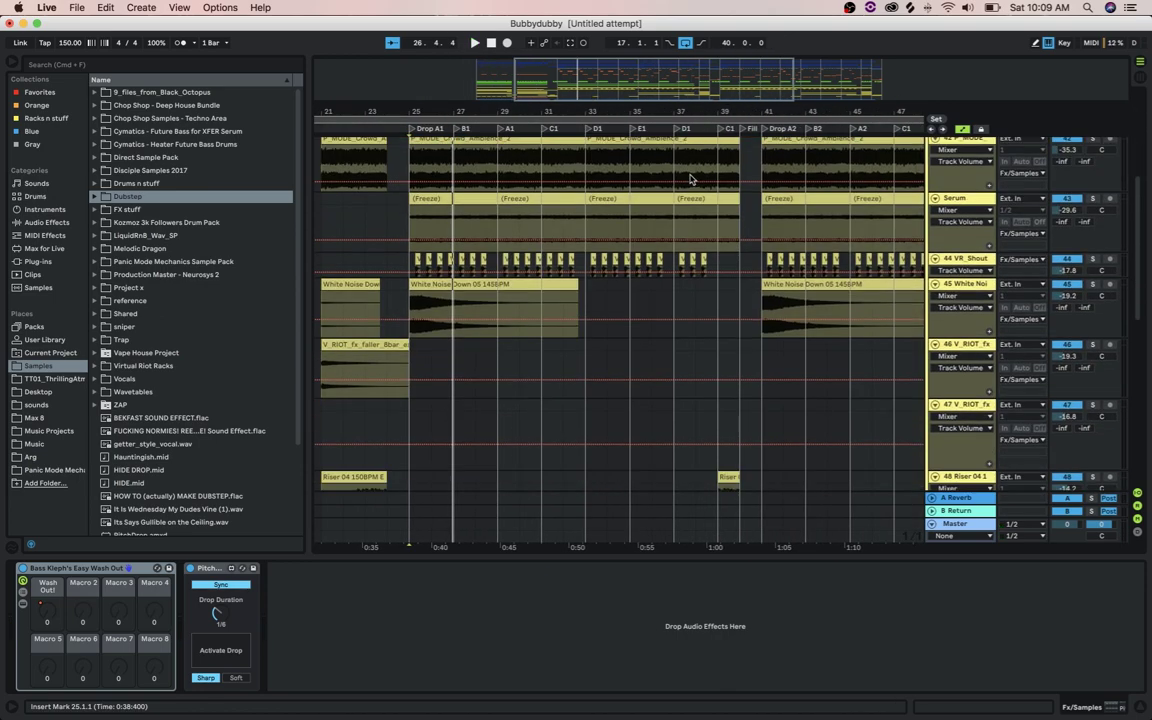
{"action": "key", "text": "space"}
Highlight the VR_Shouts clips and the White Noise Down clip on tracks 44 and 45 in the first drop
{"action": "left_click_drag", "start_coordinate": [409, 338], "coordinate": [735, 262]}
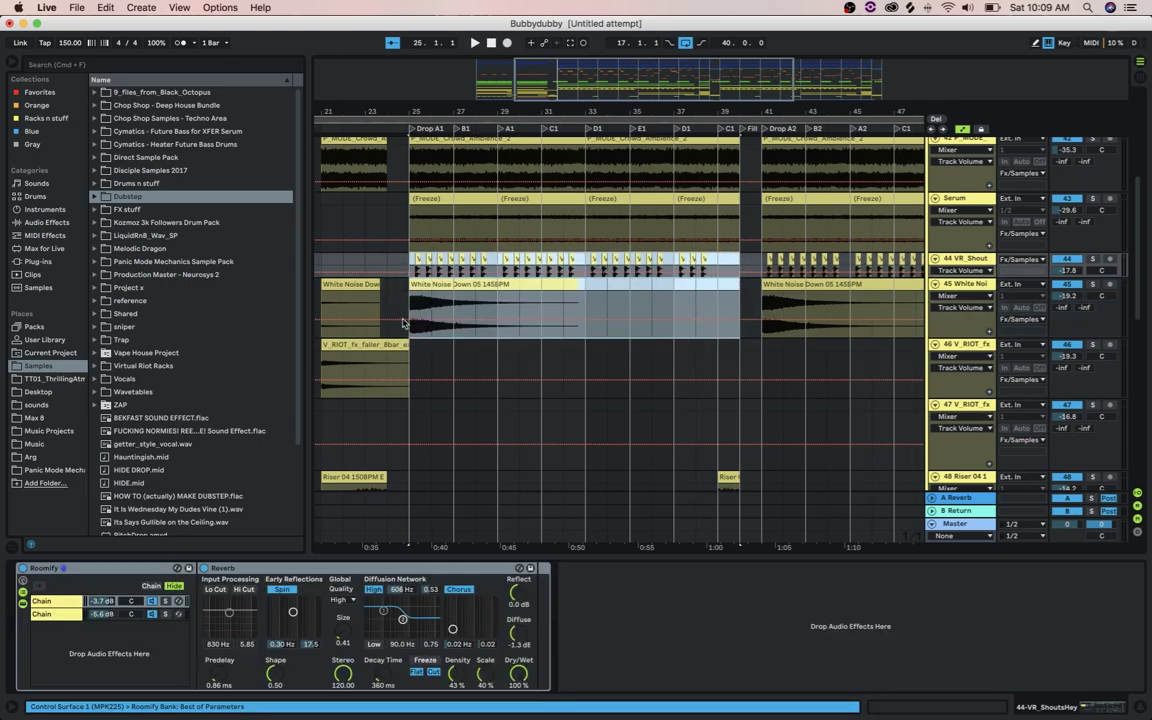
{"action": "left_click_drag", "start_coordinate": [412, 305], "coordinate": [590, 303]}
{"action": "scroll", "coordinate": [587, 301], "scroll_direction": "down", "scroll_amount": 6}
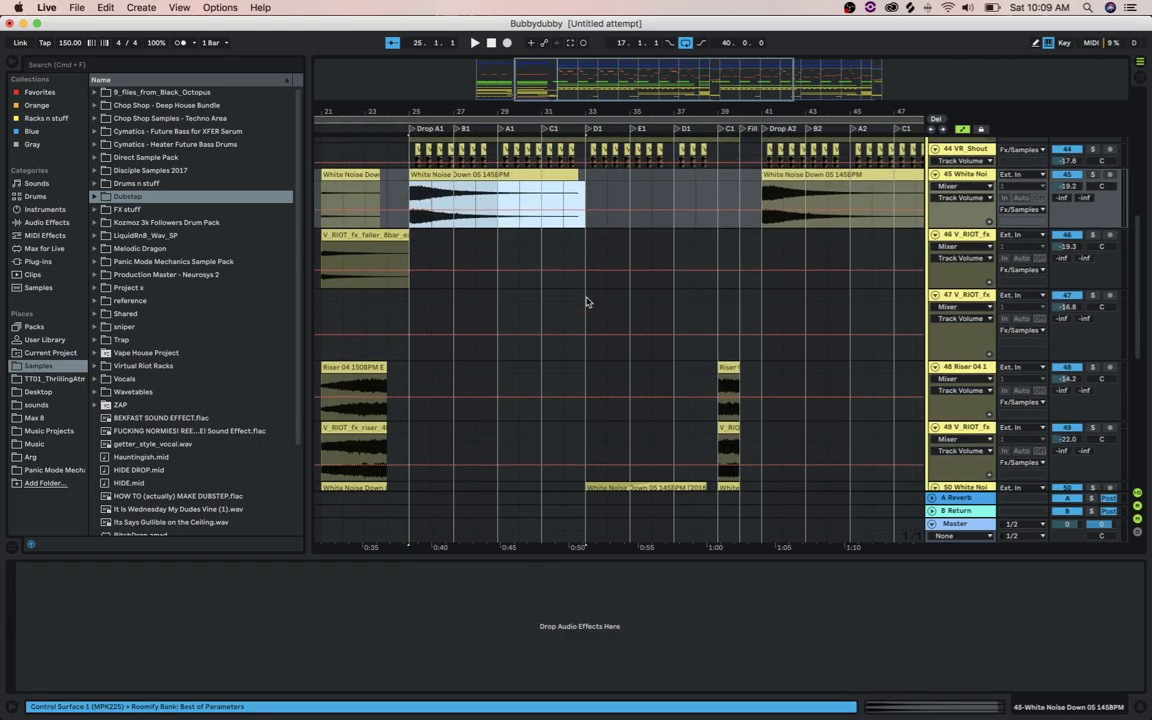
Highlight the riser and reversed effect clips across bars 33 to 41, and play the C1 section from bar 39
{"action": "left_click_drag", "start_coordinate": [580, 180], "coordinate": [760, 428]}
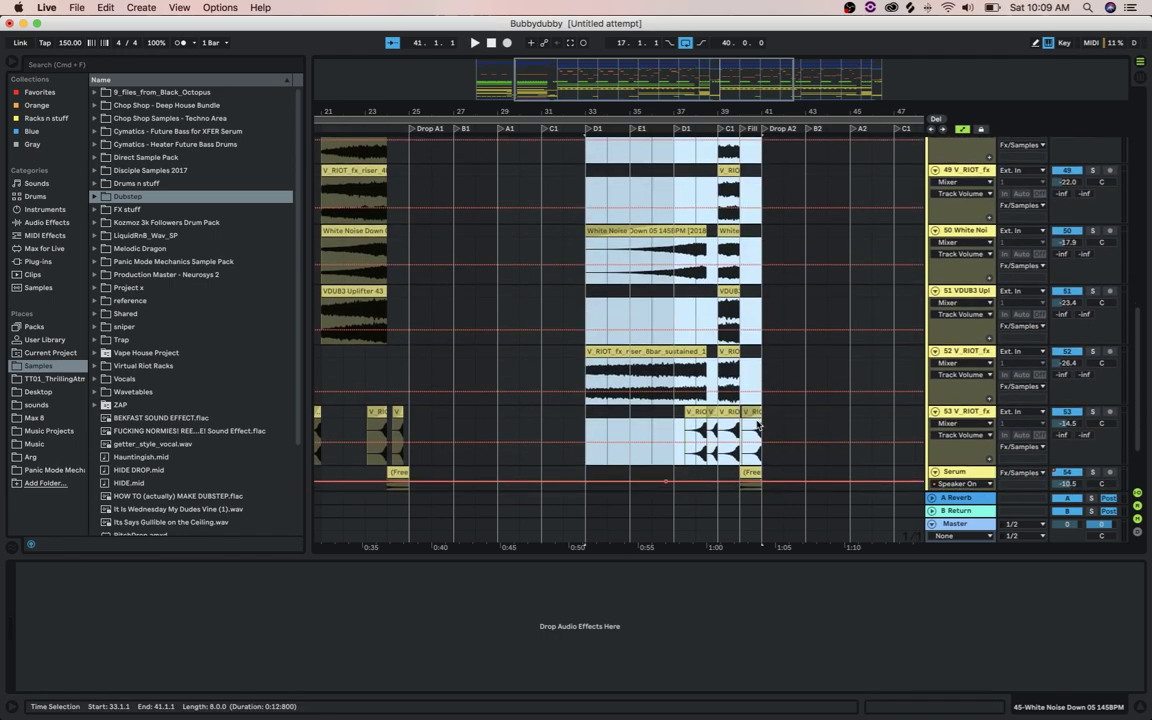
{"action": "scroll", "coordinate": [760, 428], "scroll_direction": "up", "scroll_amount": 5}
{"action": "left_click", "coordinate": [716, 172]}
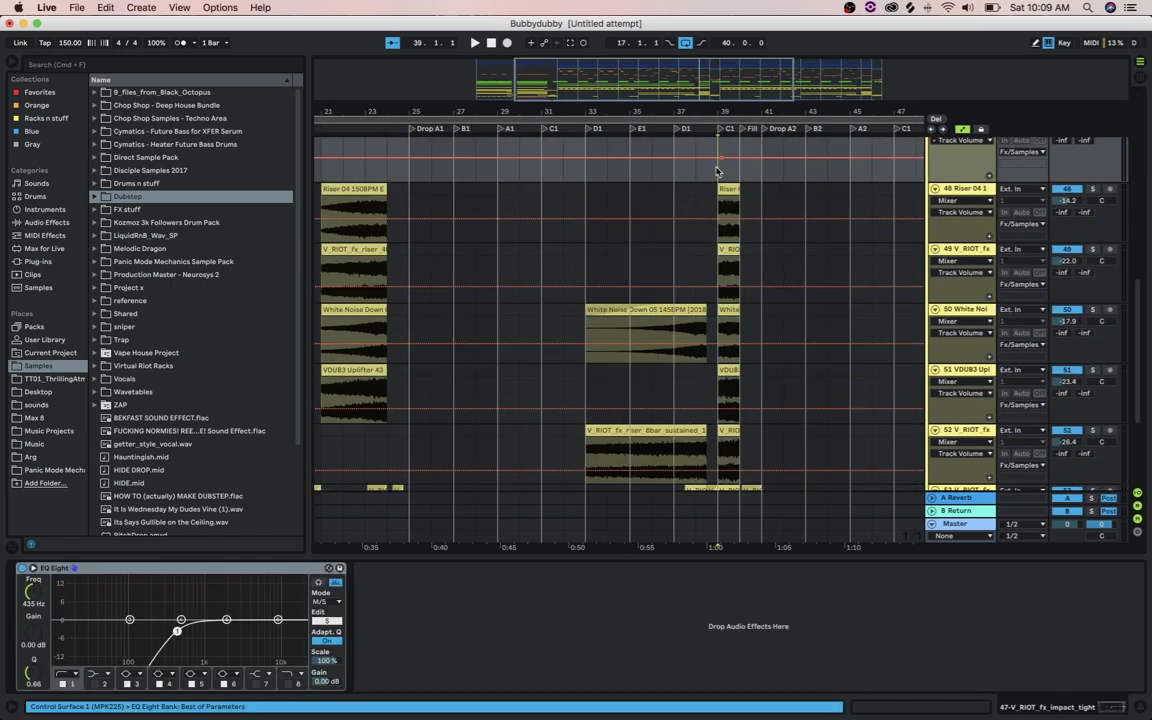
{"action": "scroll", "coordinate": [716, 172], "scroll_direction": "right", "scroll_amount": 6}
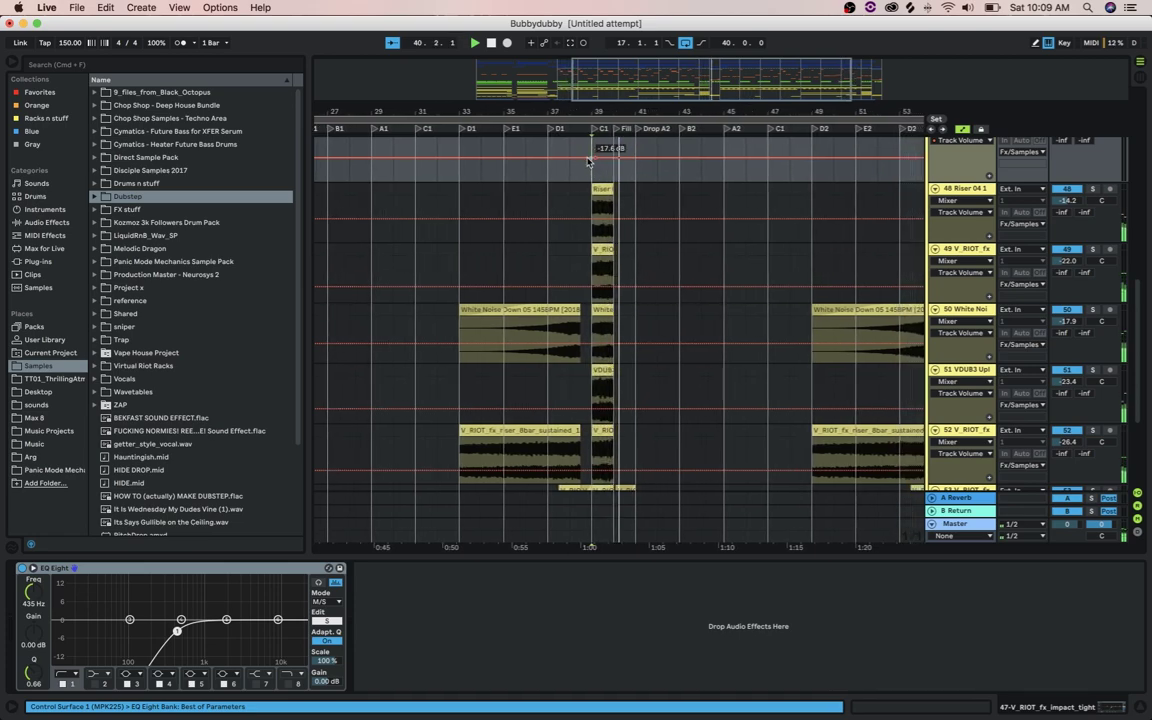
{"action": "scroll", "coordinate": [612, 378], "scroll_direction": "down", "scroll_amount": 3}
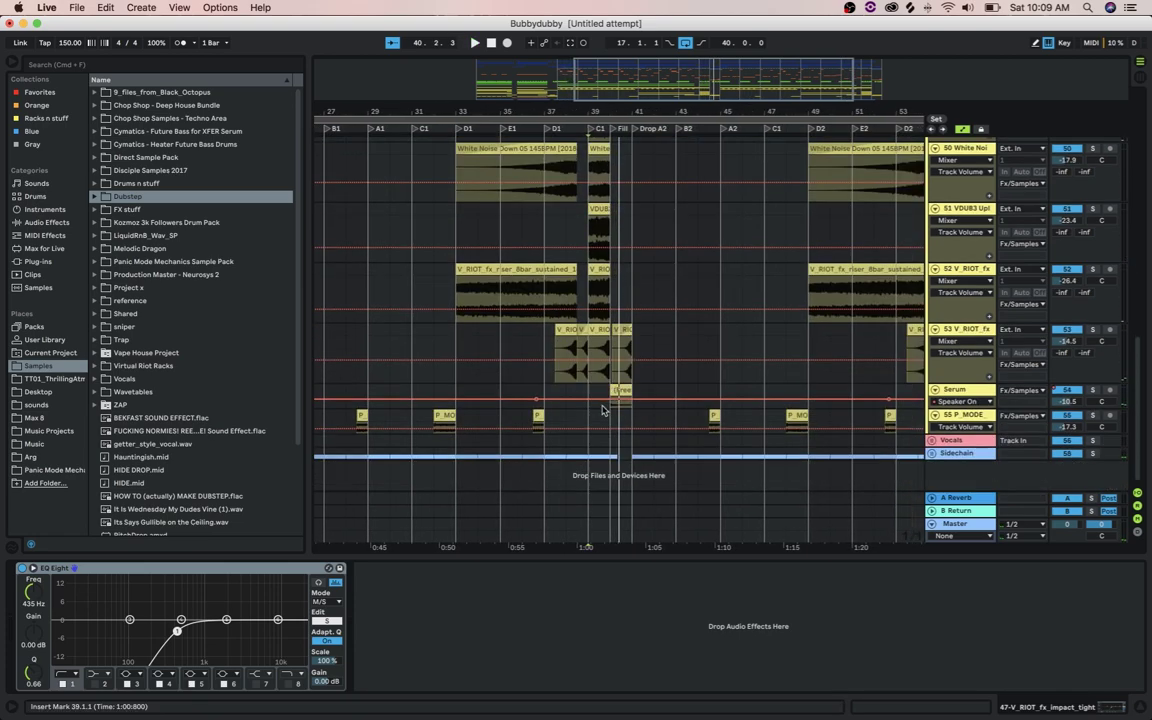
Enlarge Serum track 54 and play its frozen clip from the Fill at bar 40
{"action": "left_click", "coordinate": [620, 398]}
{"action": "left_click_drag", "start_coordinate": [947, 408], "coordinate": [947, 466]}
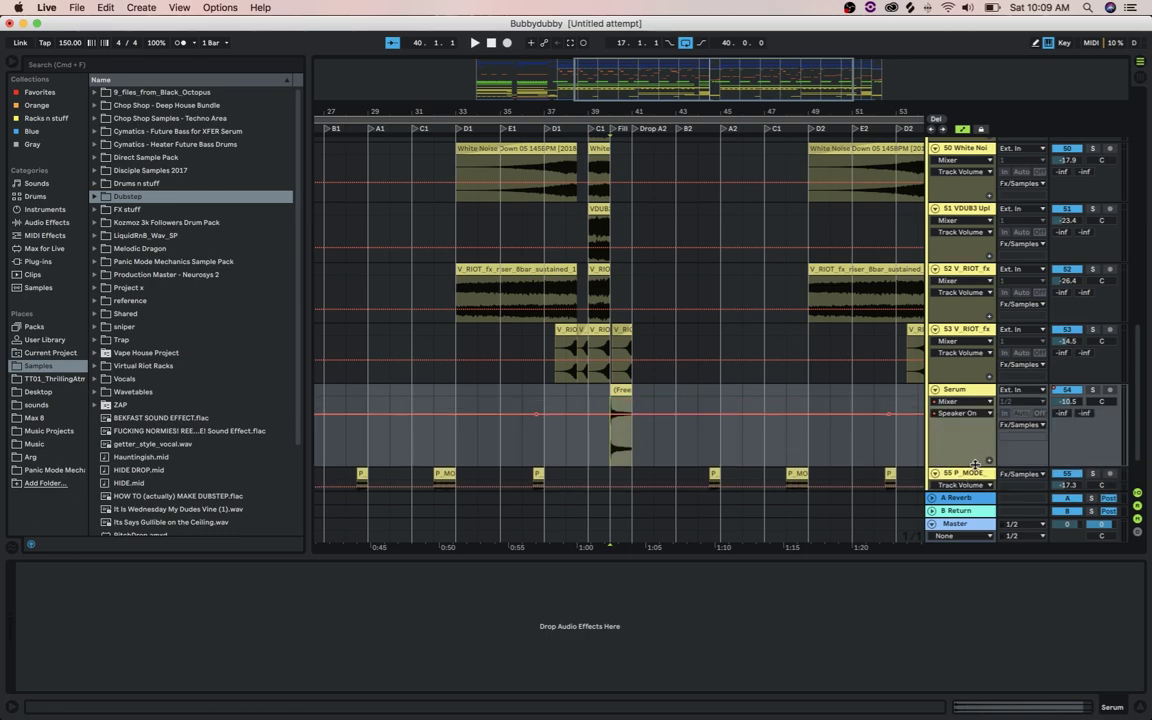
{"action": "key", "text": "space"}
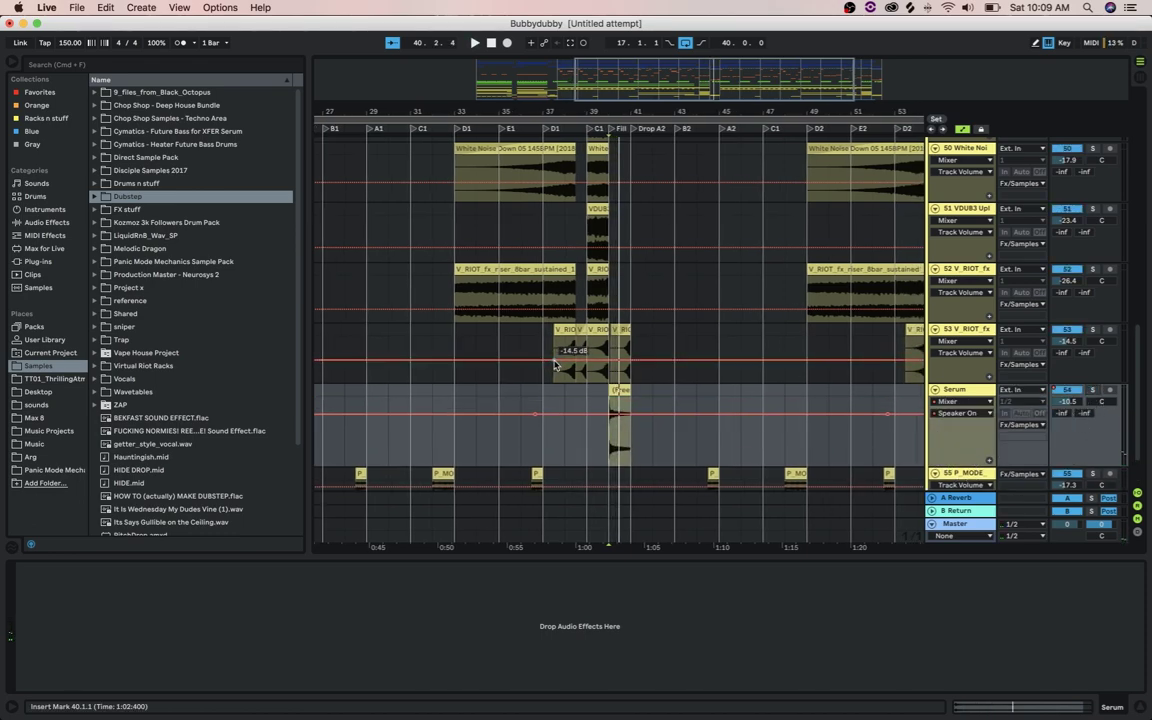
{"action": "scroll", "coordinate": [558, 365], "scroll_direction": "left", "scroll_amount": 5}
{"action": "scroll", "coordinate": [558, 365], "scroll_direction": "left", "scroll_amount": 2}
{"action": "scroll", "coordinate": [558, 365], "scroll_direction": "right", "scroll_amount": 2}
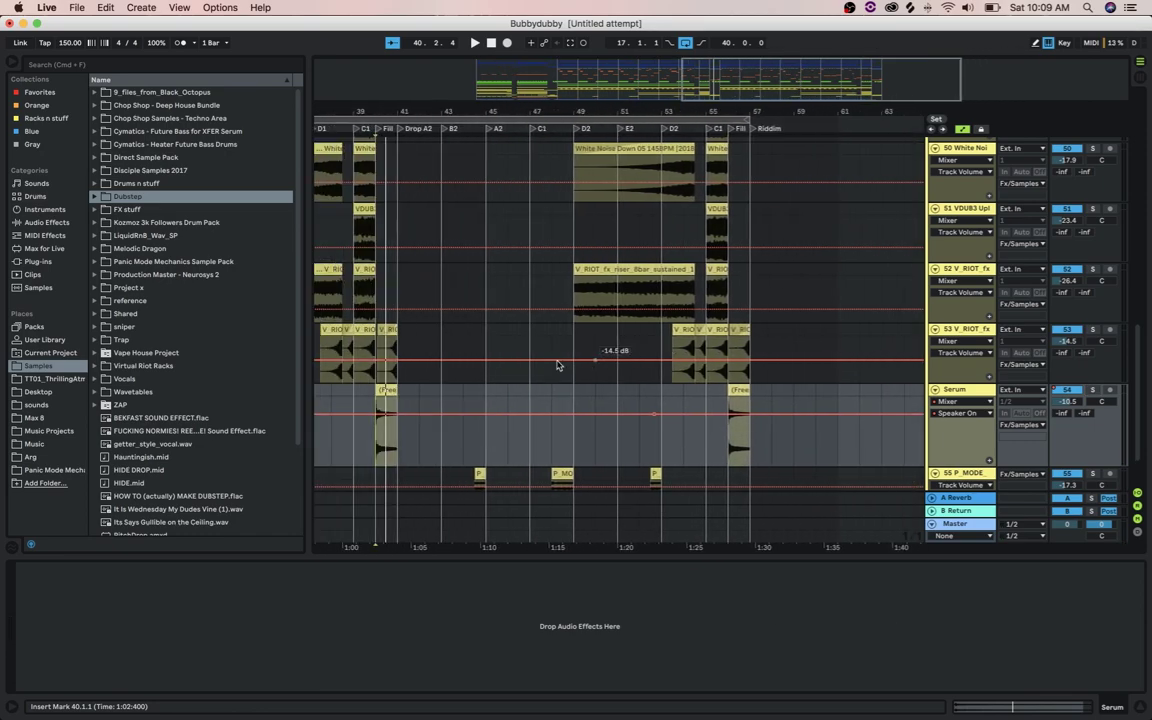
Solo crowd ambience track 42 and Serum track 43, and play both from Drop A1
{"action": "scroll", "coordinate": [557, 364], "scroll_direction": "left", "scroll_amount": 3}
{"action": "scroll", "coordinate": [581, 342], "scroll_direction": "down", "scroll_amount": 2}
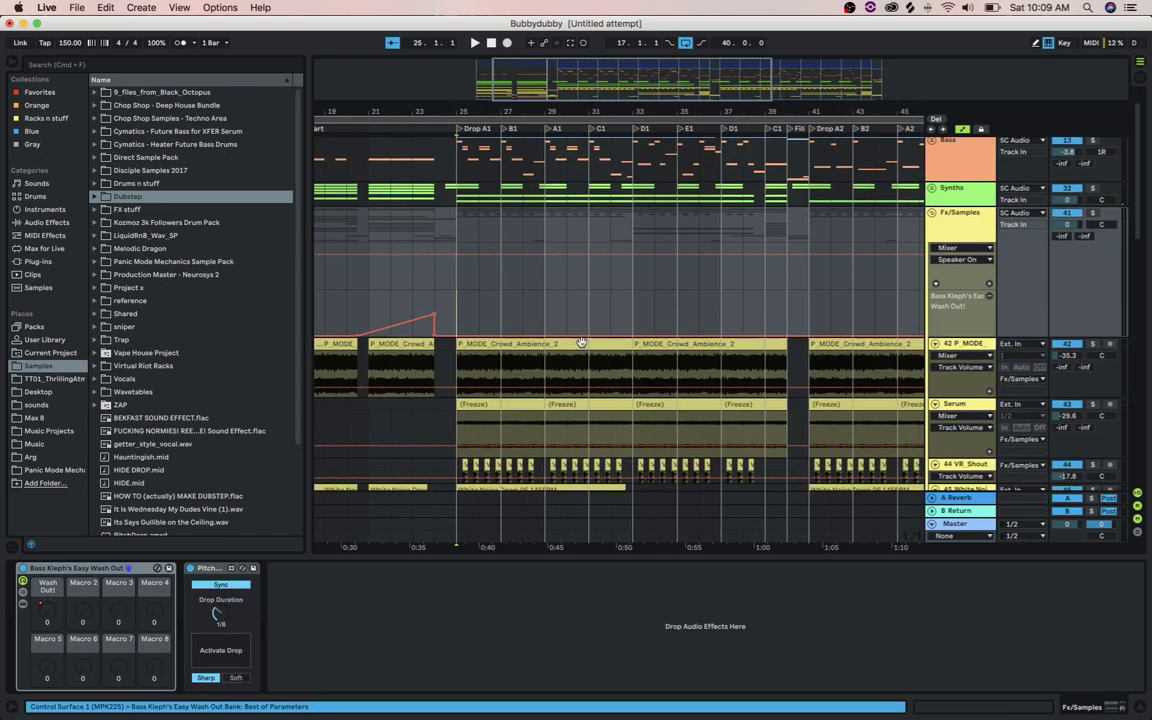
{"action": "scroll", "coordinate": [581, 342], "scroll_direction": "down", "scroll_amount": 3}
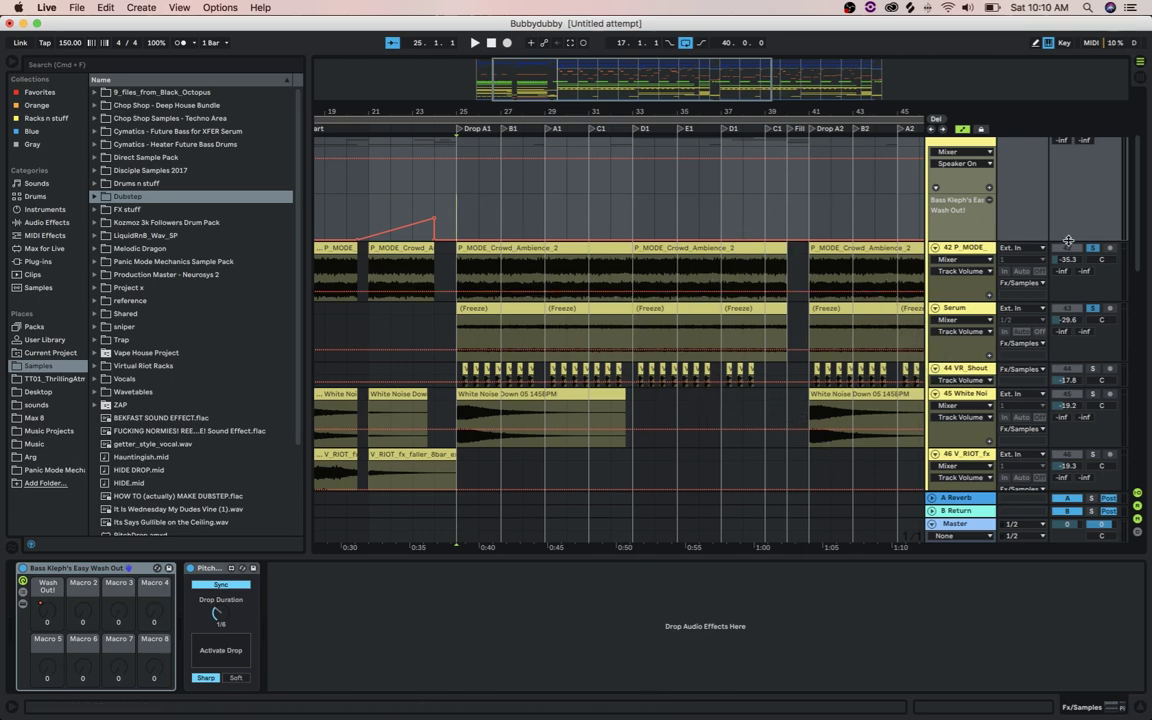
{"action": "key", "text": "space"}
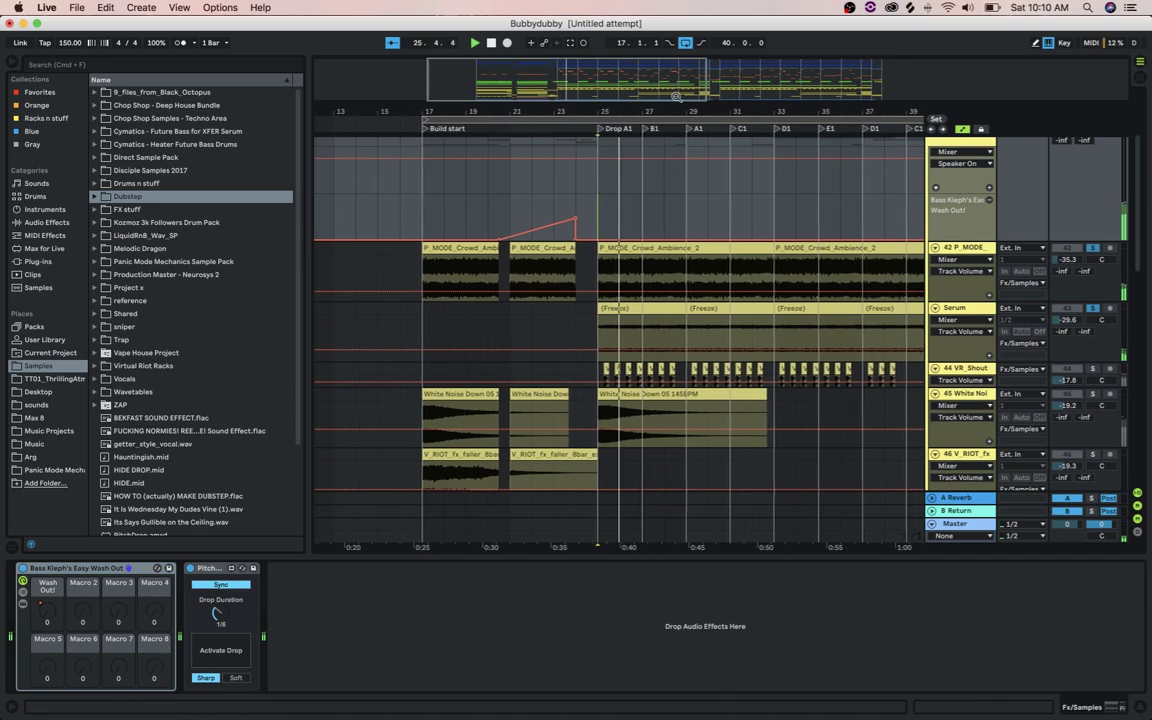
{"action": "key", "text": "space"}
Play the P_MODE_Crowd_Ambience_2 clip from bar 25 and show the Panic Mode Mechanics sample folder in the browser
{"action": "scroll", "coordinate": [653, 249], "scroll_direction": "up", "scroll_amount": 5}
{"action": "left_click", "coordinate": [653, 249]}
{"action": "scroll", "coordinate": [620, 260], "scroll_direction": "right", "scroll_amount": 4}
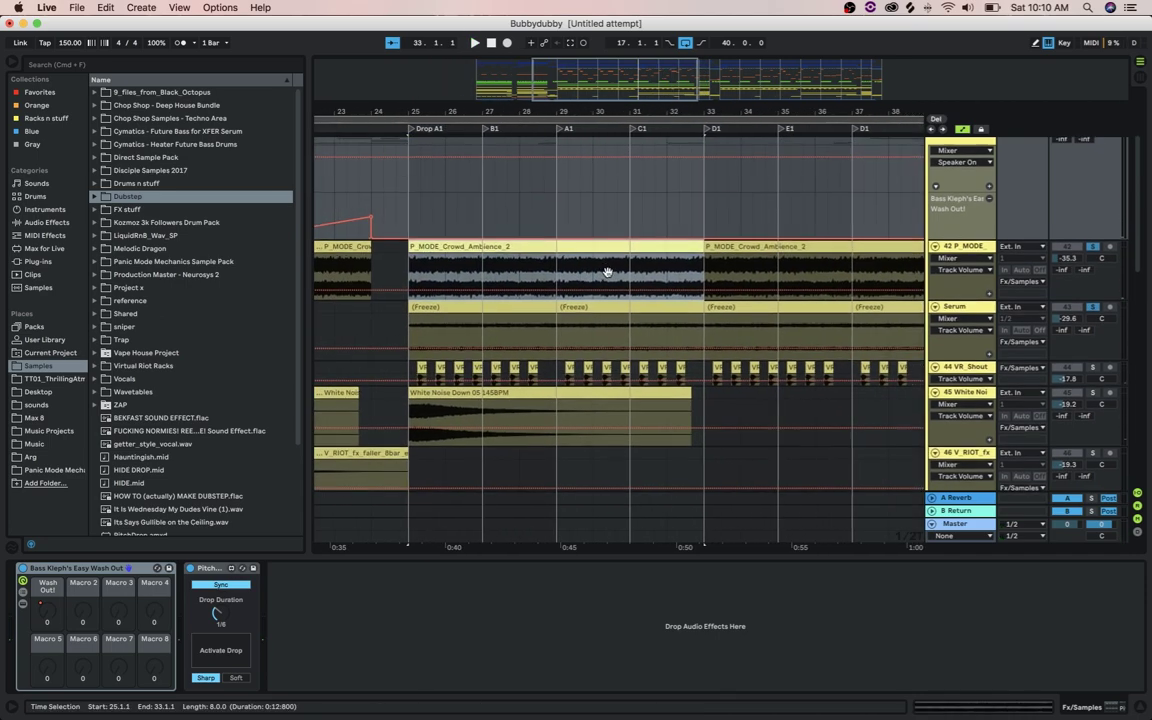
{"action": "key", "text": "space"}
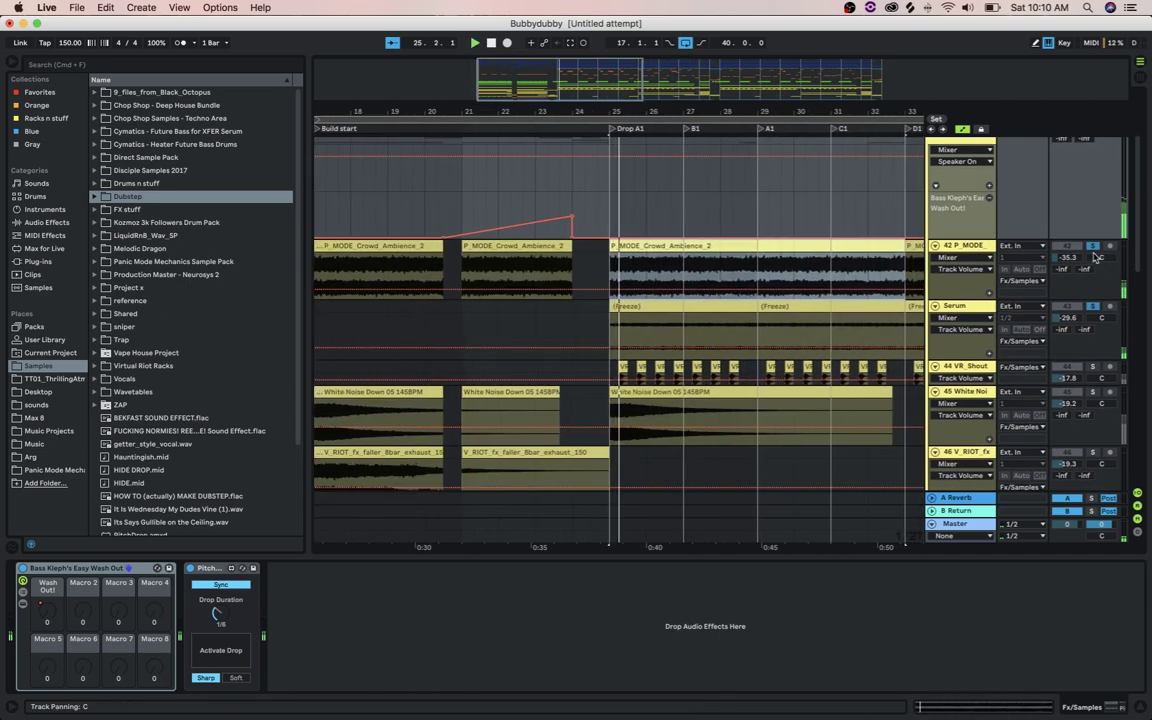
{"action": "key", "text": "space"}
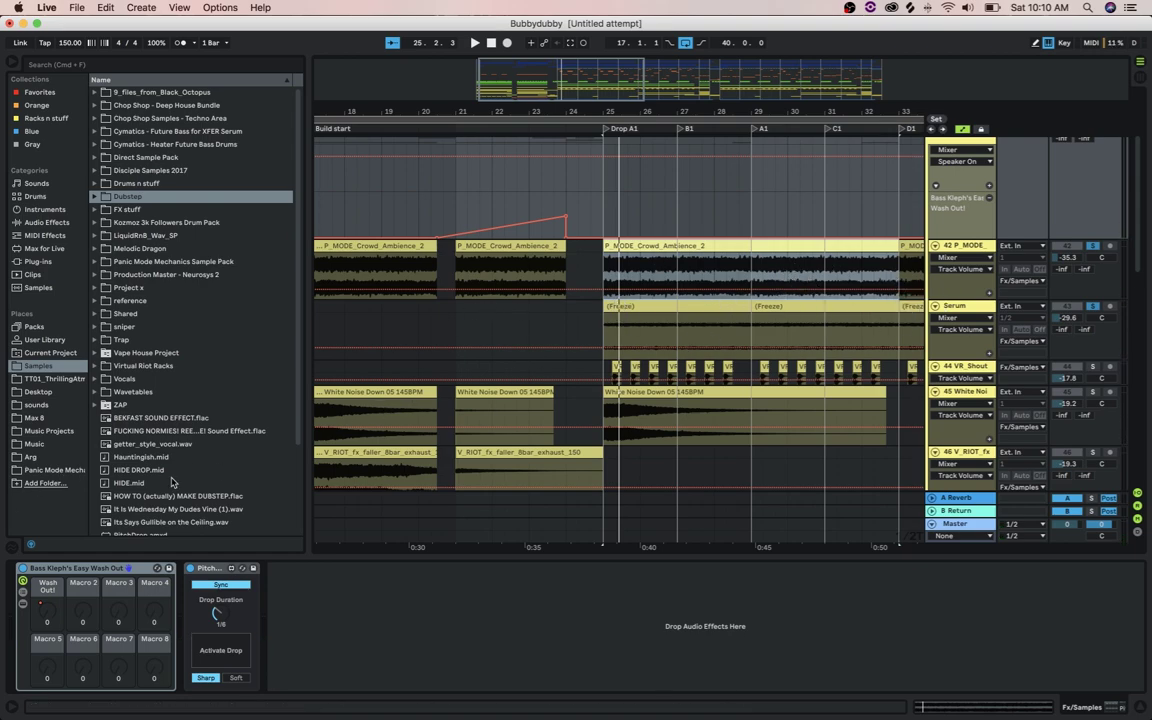
{"action": "left_click", "coordinate": [50, 470]}
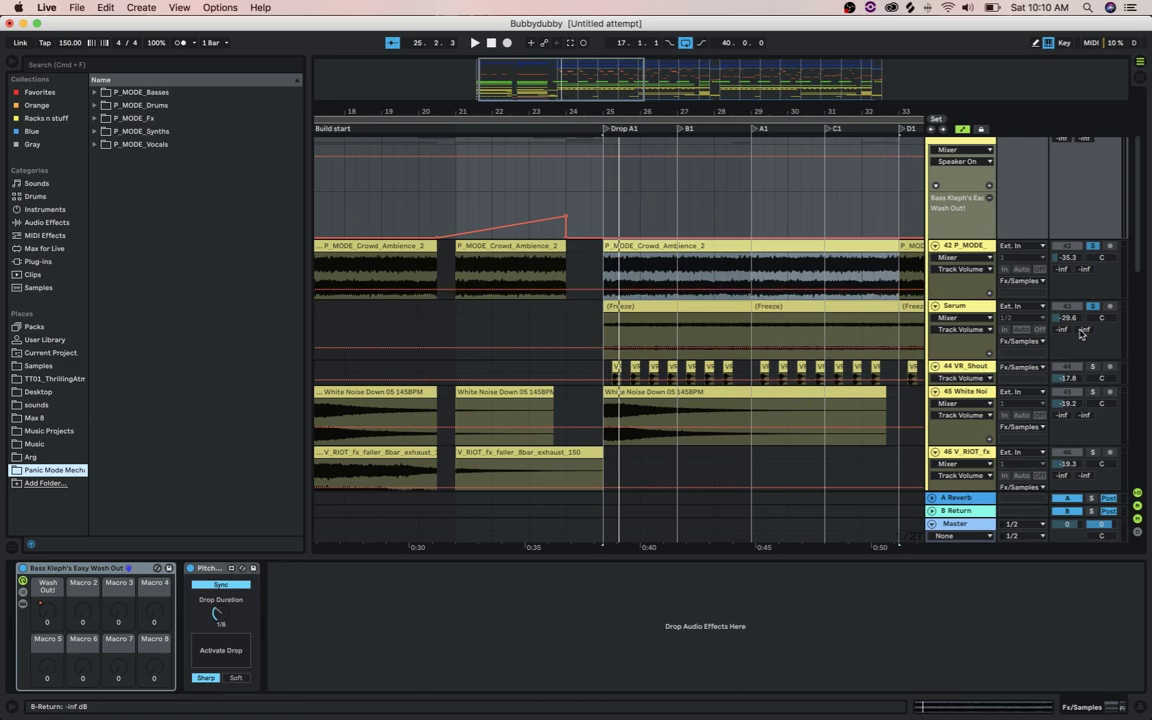
Play Serum track 43 on its own from bar 29, and clear the track solos in the Fx/Samples group
{"action": "left_click", "coordinate": [785, 306]}
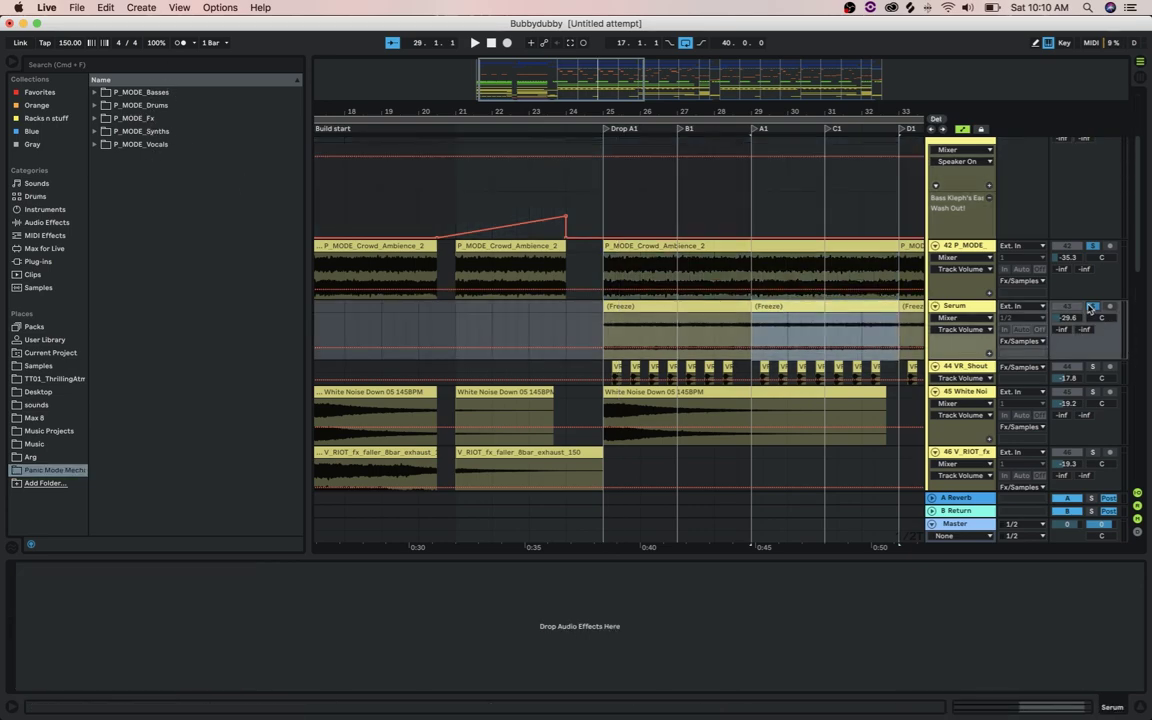
{"action": "key", "text": "space"}
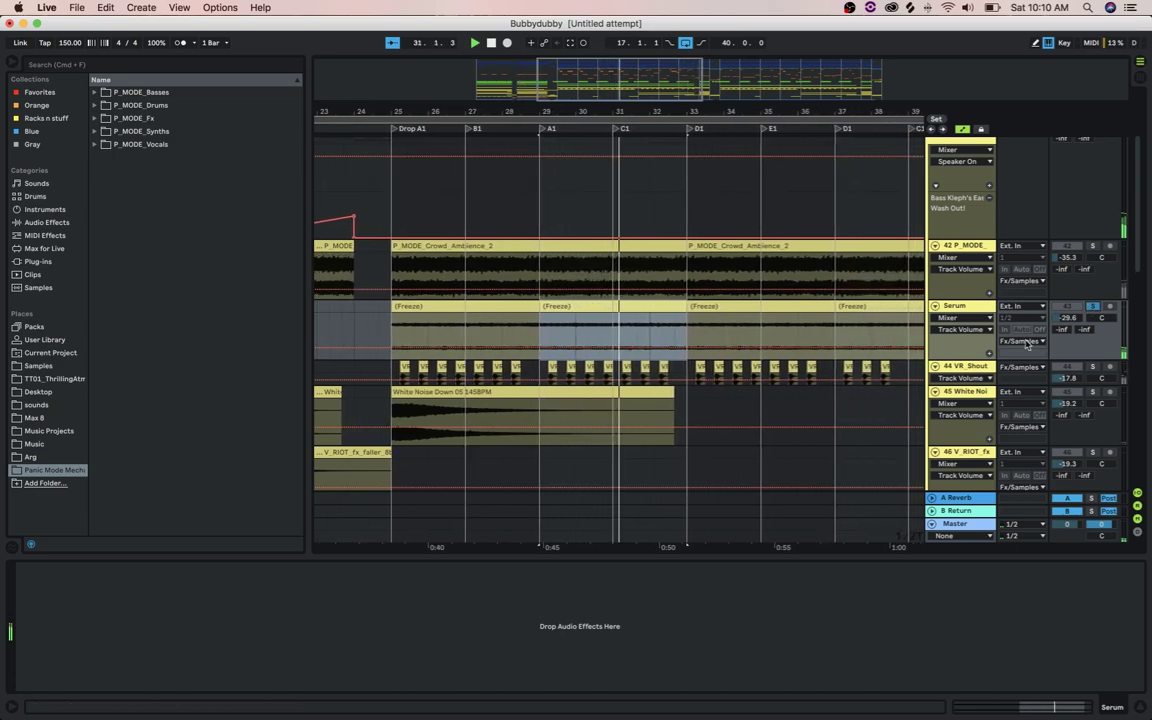
{"action": "left_click", "coordinate": [966, 252]}
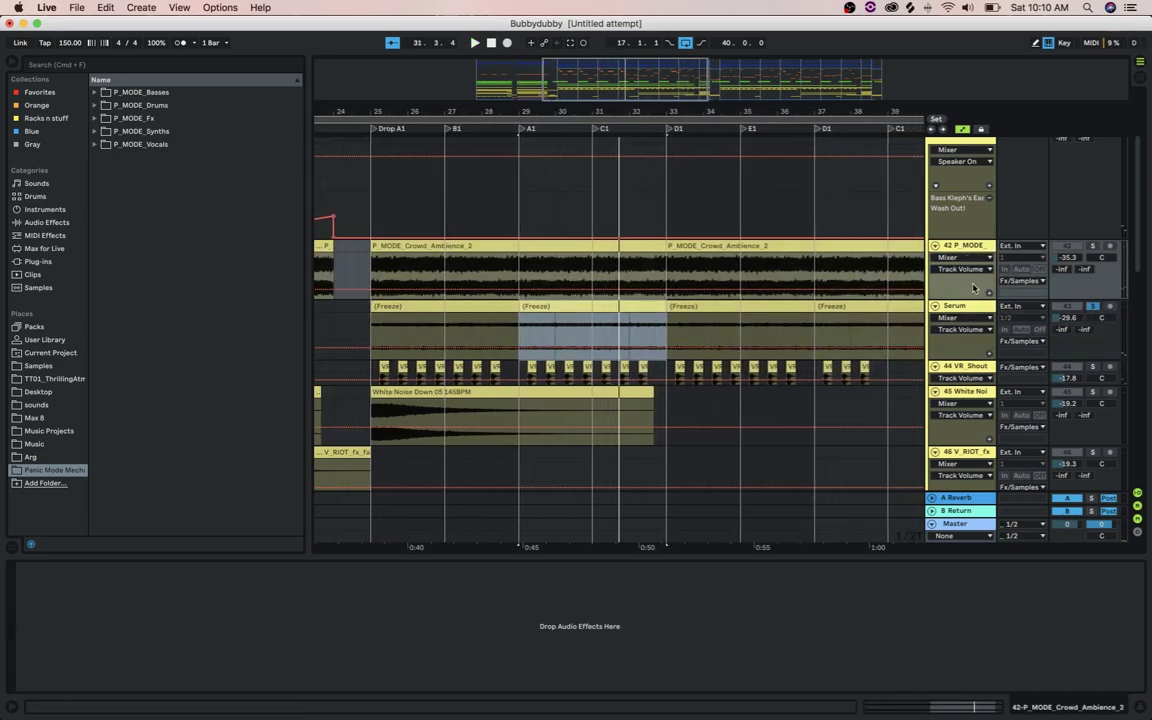
{"action": "left_click", "coordinate": [1092, 245]}
{"action": "left_click", "coordinate": [1092, 245]}
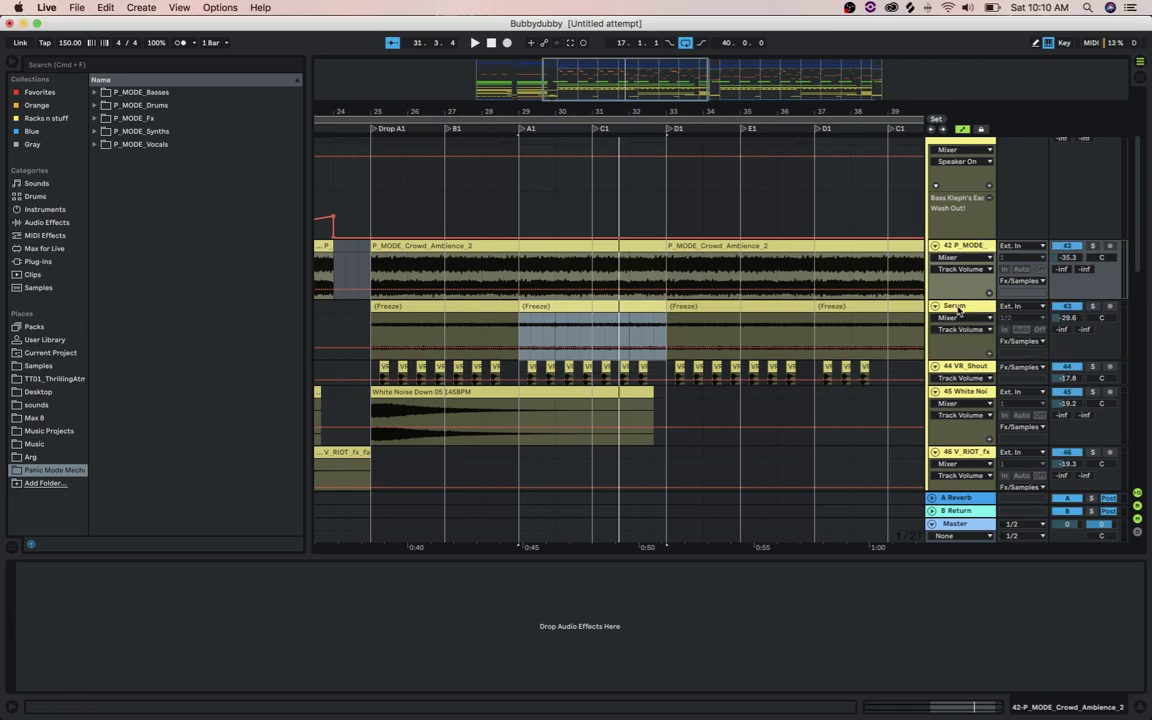
Add the HAAS.adv preset from the Racks n stuff collection to Serum track 43
{"action": "left_click", "coordinate": [972, 316]}
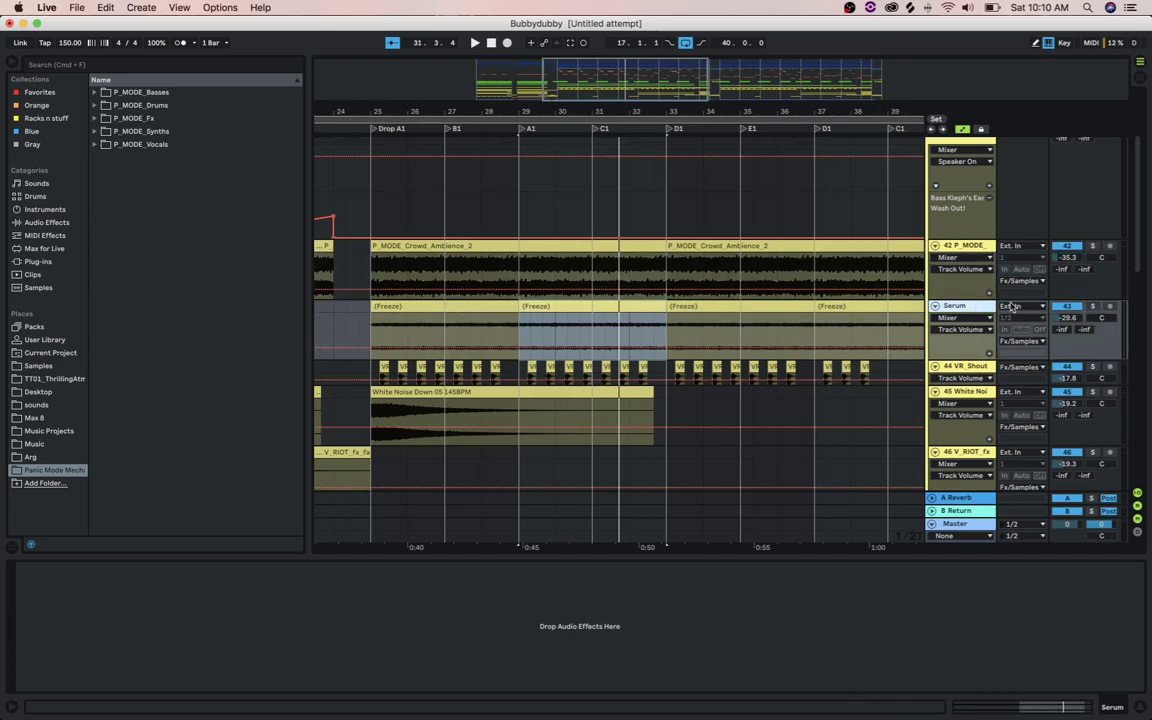
{"action": "left_click", "coordinate": [46, 118]}
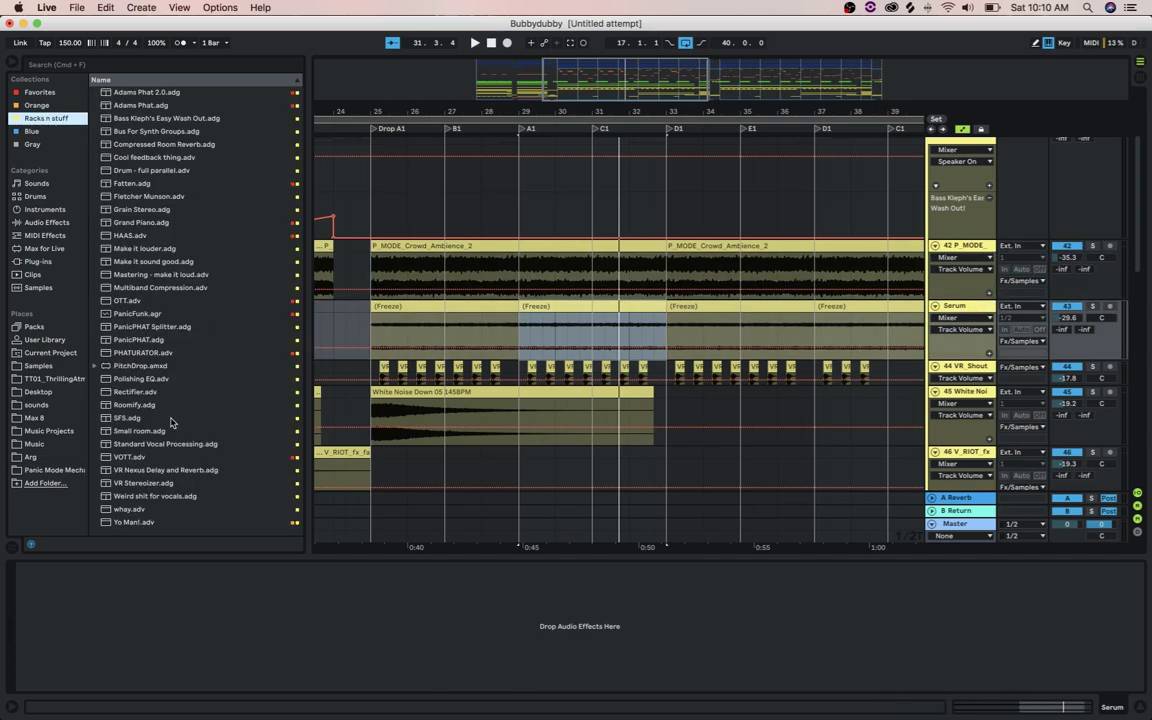
{"action": "left_click", "coordinate": [130, 236]}
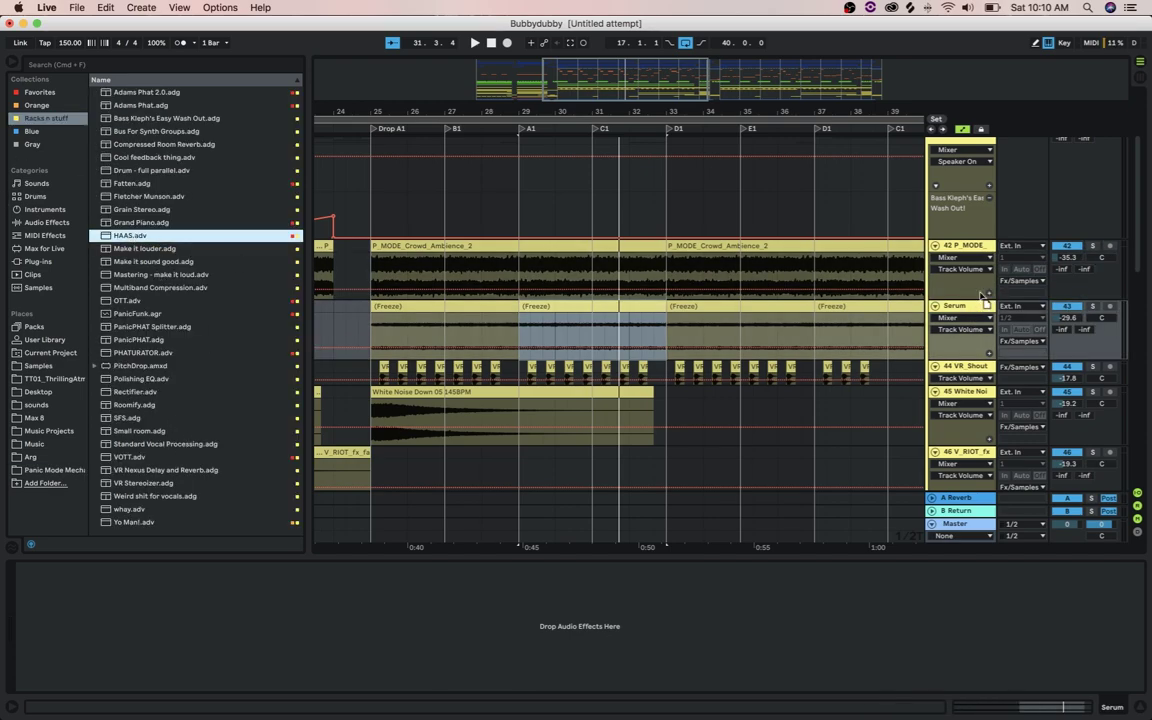
{"action": "left_click_drag", "start_coordinate": [1013, 322], "coordinate": [1013, 322]}
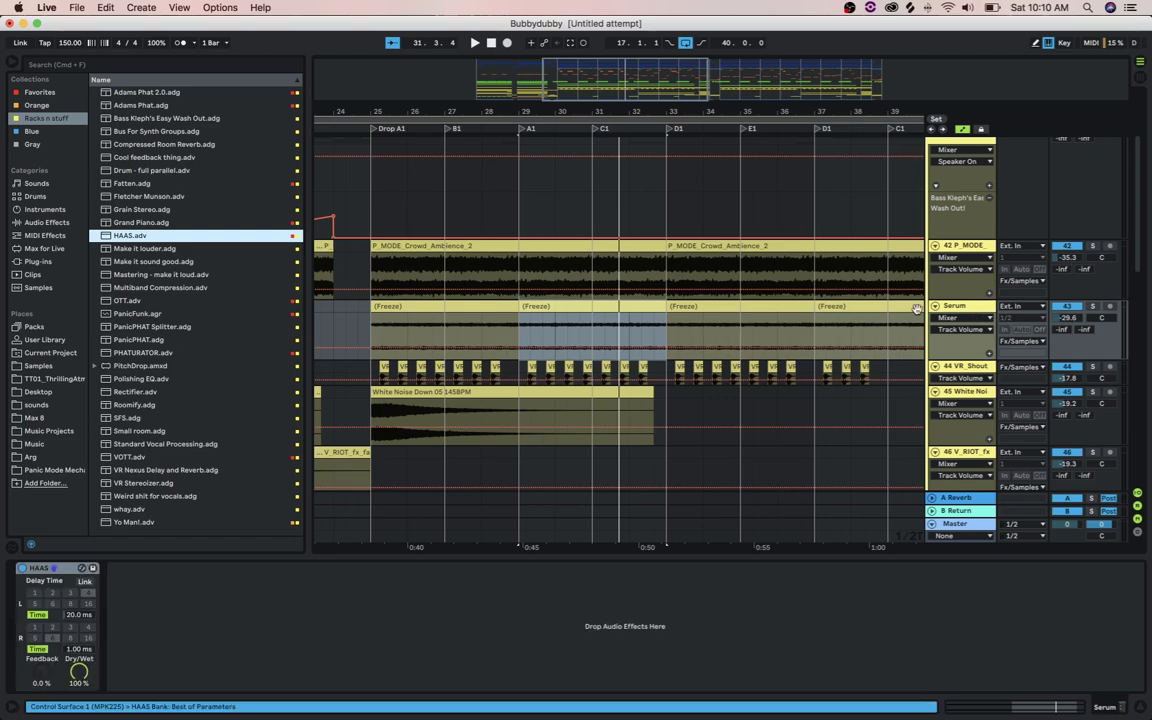
Solo Serum track 43 and play it through the HAAS delay from bar 29
{"action": "left_click", "coordinate": [985, 254]}
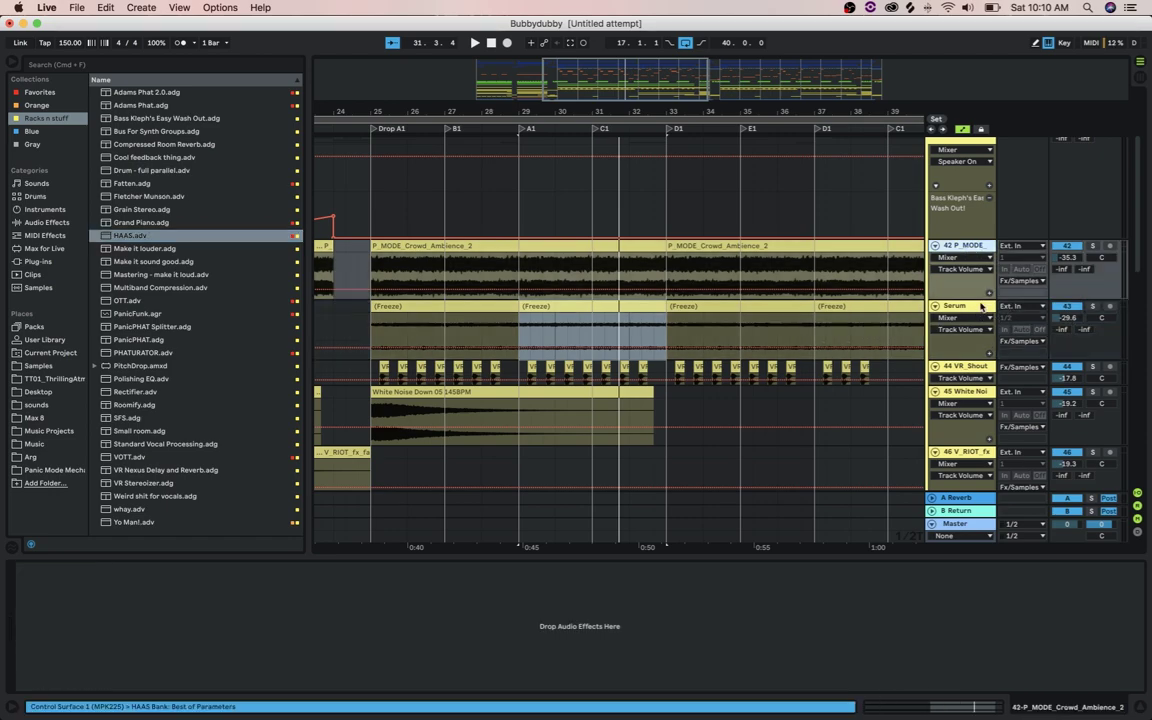
{"action": "left_click", "coordinate": [1049, 310]}
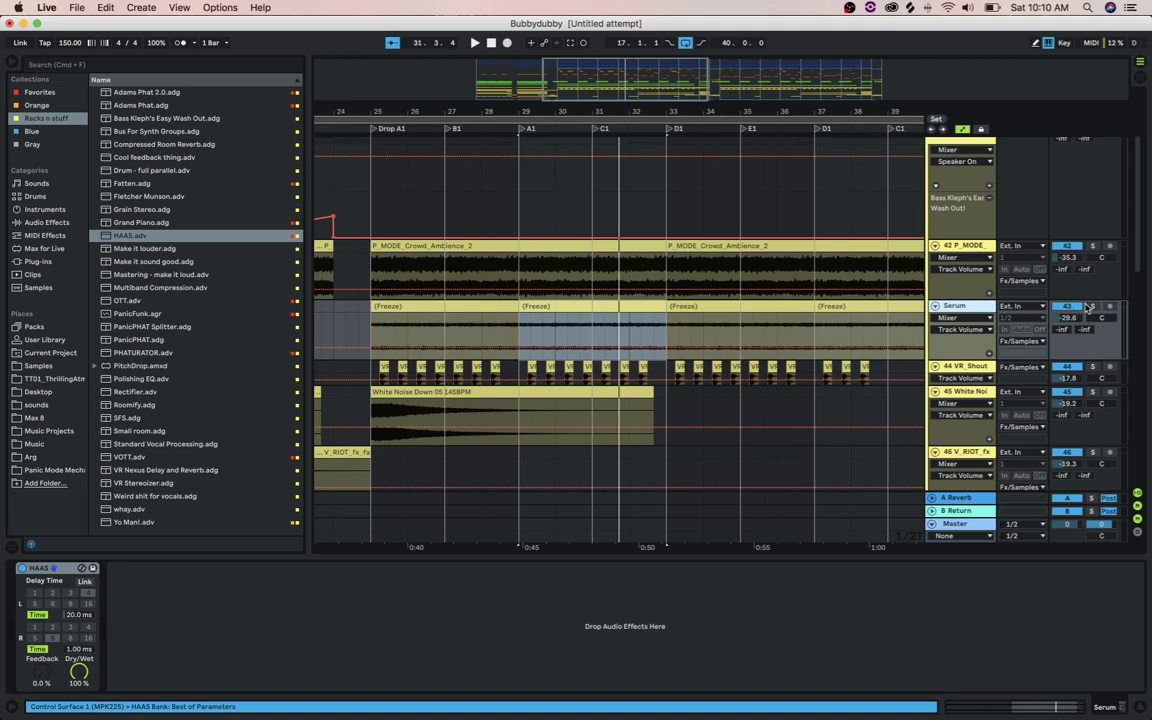
{"action": "scroll", "coordinate": [1070, 310], "scroll_direction": "left", "scroll_amount": 5}
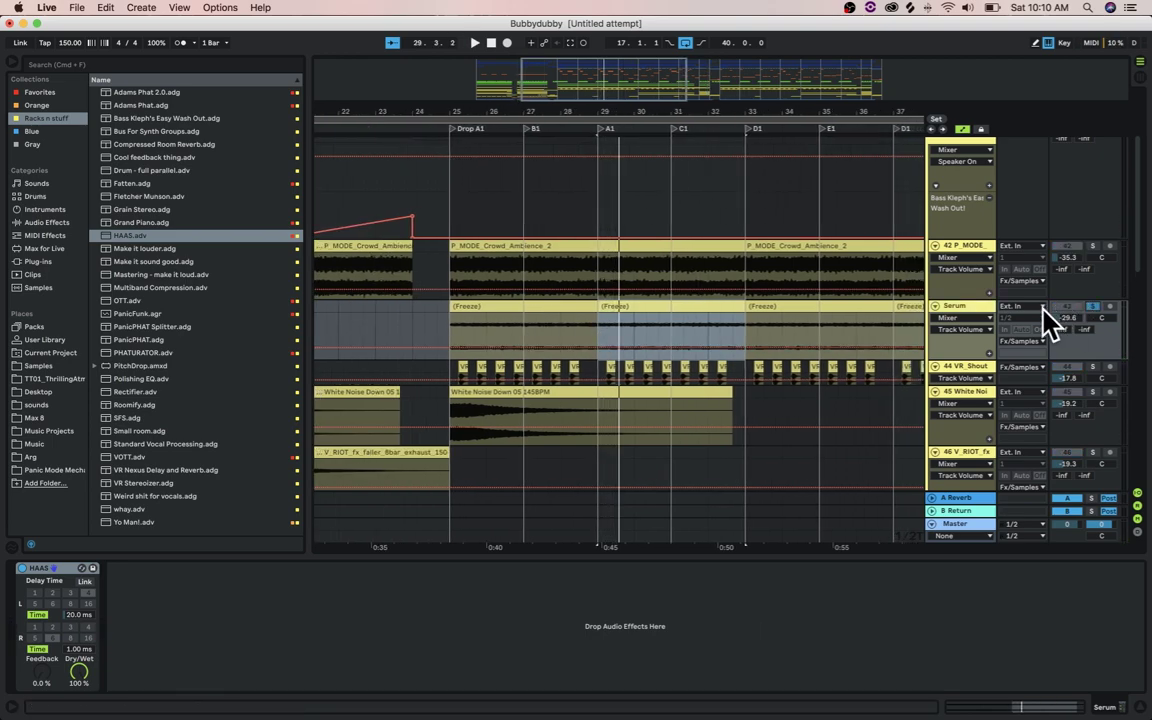
Solo crowd ambience track 42 and play it from the A1 marker at bar 29
{"action": "left_click", "coordinate": [1091, 246]}
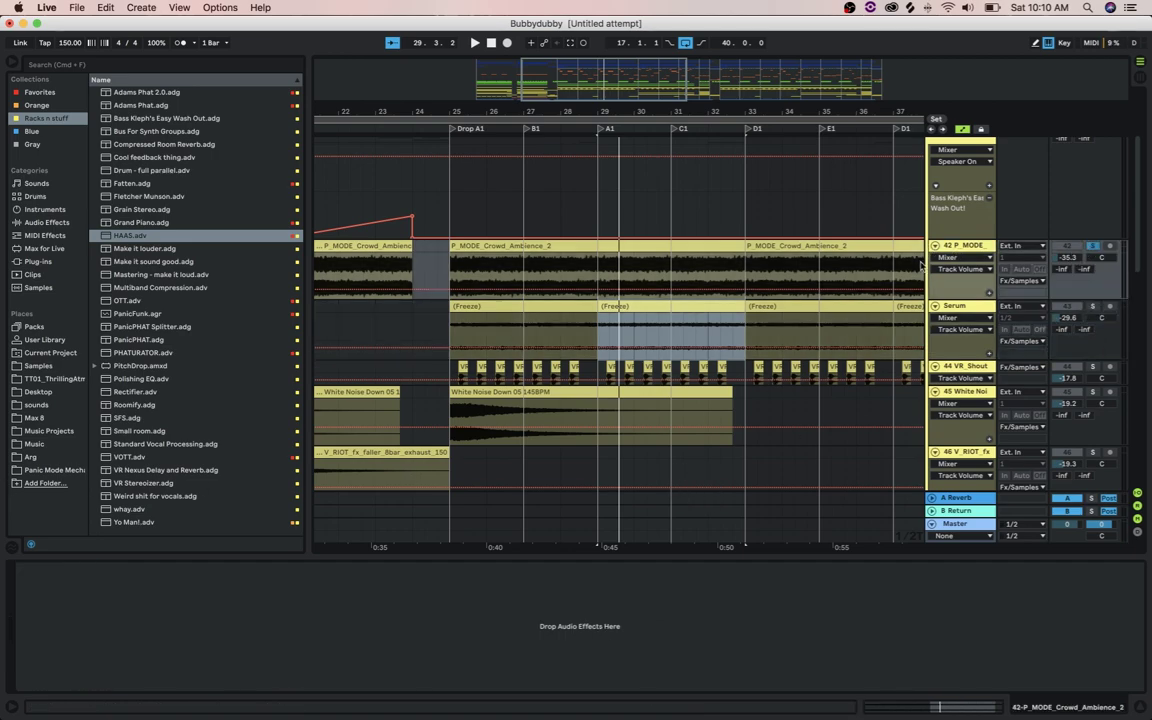
{"action": "left_click", "coordinate": [593, 280]}
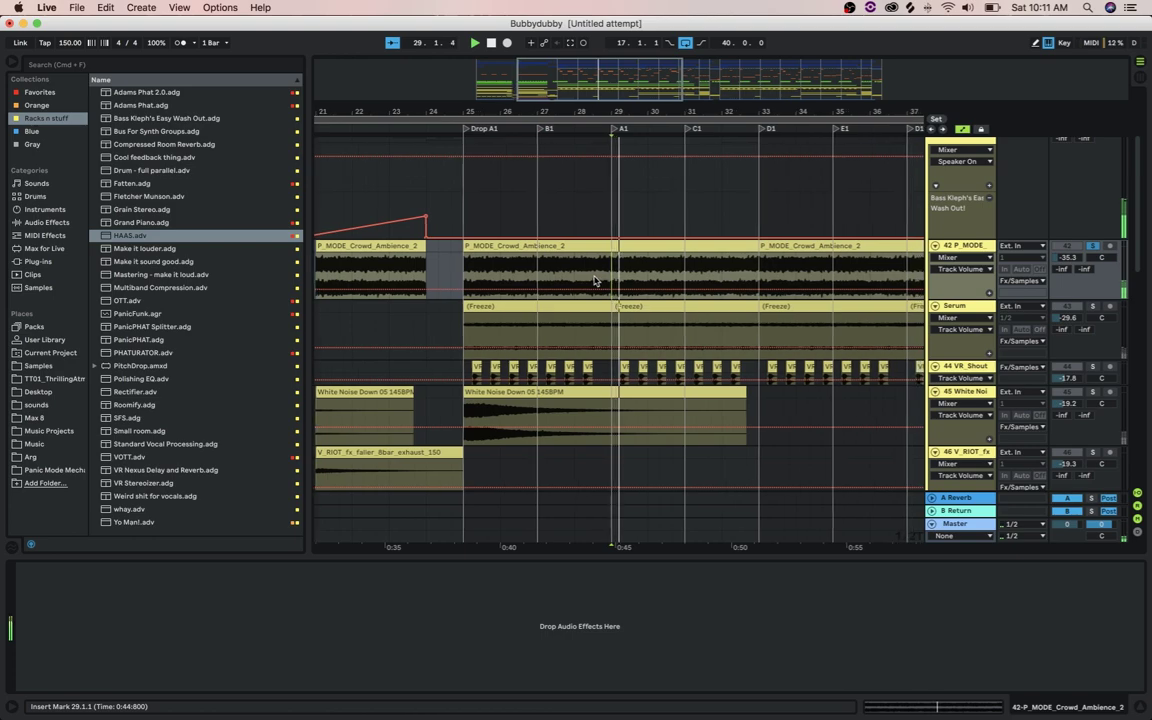
{"action": "key", "text": "space"}
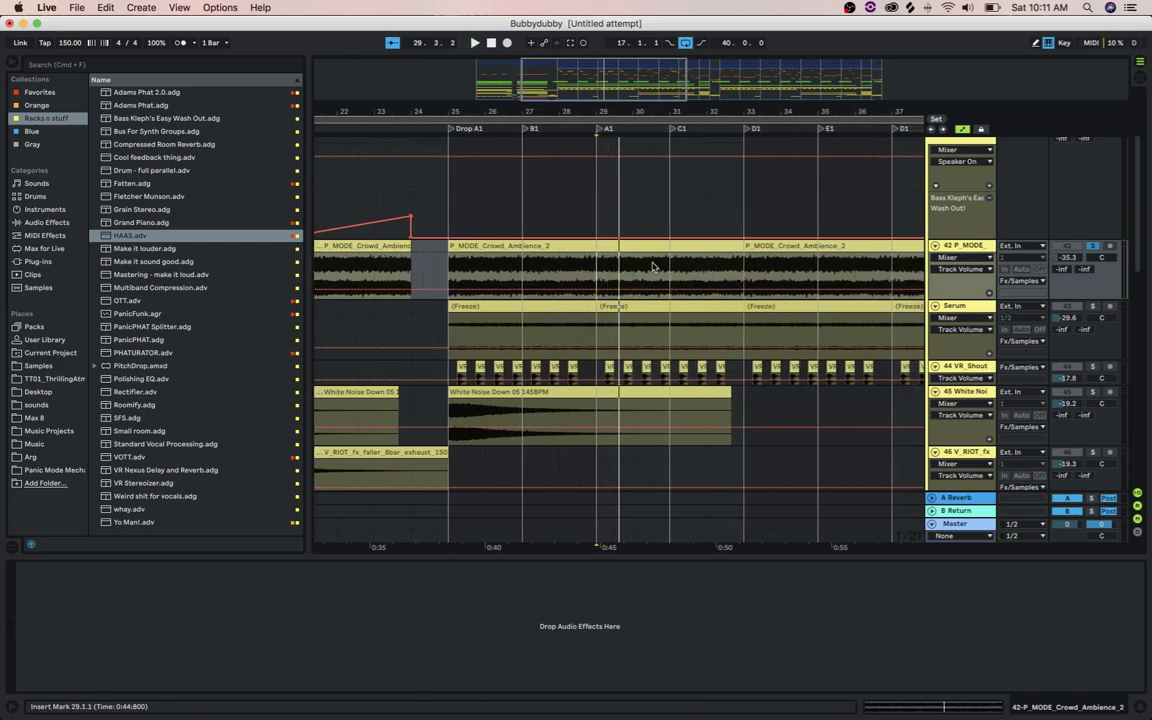
Fold the Fx/Samples group and unfold the Bass group to show its Serum tracks
{"action": "scroll", "coordinate": [651, 266], "scroll_direction": "up", "scroll_amount": 3}
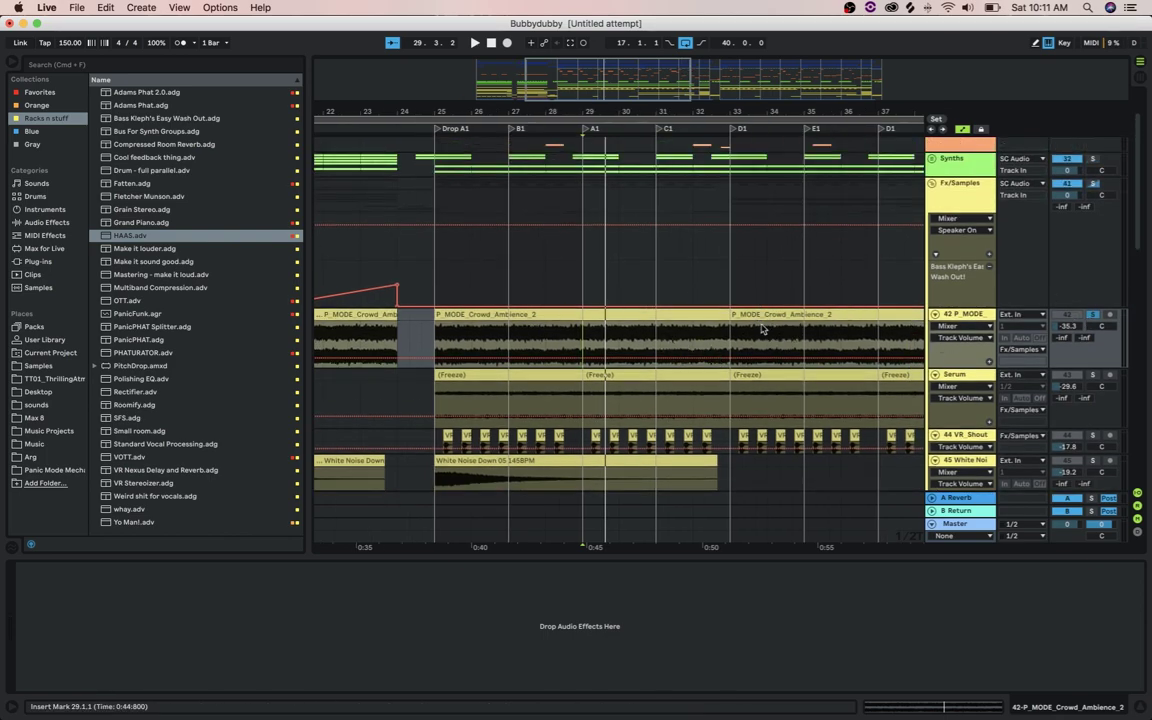
{"action": "left_click", "coordinate": [932, 184]}
{"action": "left_click", "coordinate": [946, 168]}
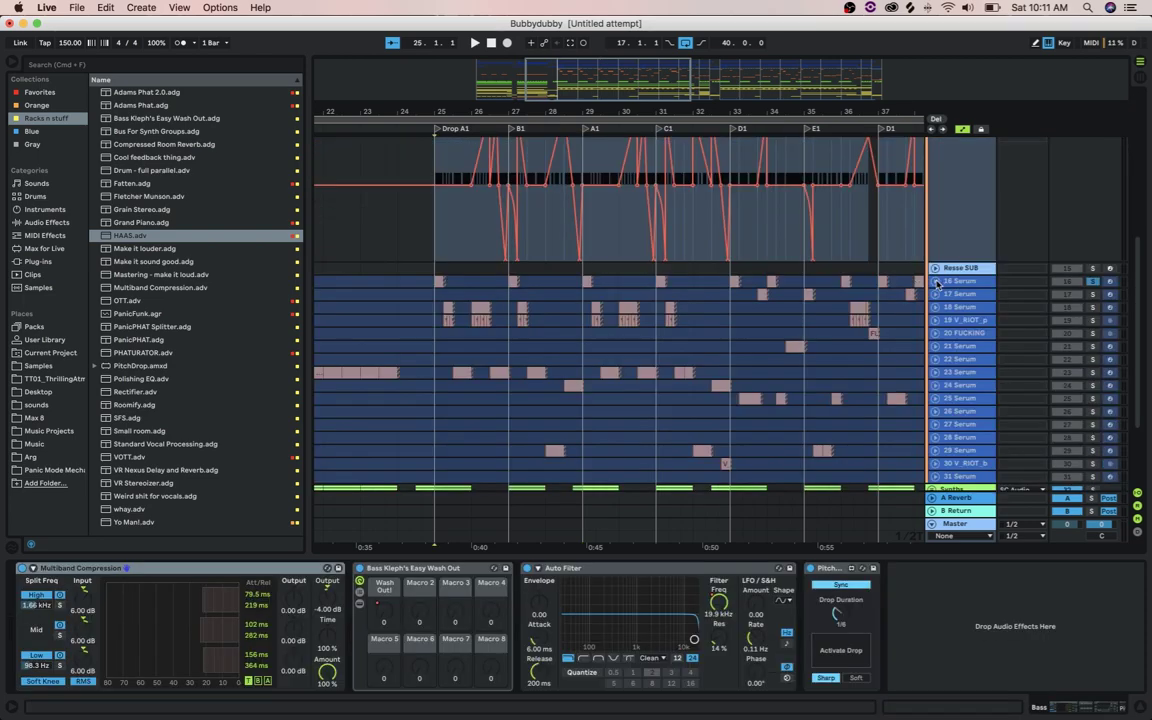
Clear the solo on Serum track 16 and examine how the Bass group's clips are laid out across the Drop A1 and Drop A2 sections
{"action": "left_click", "coordinate": [935, 281]}
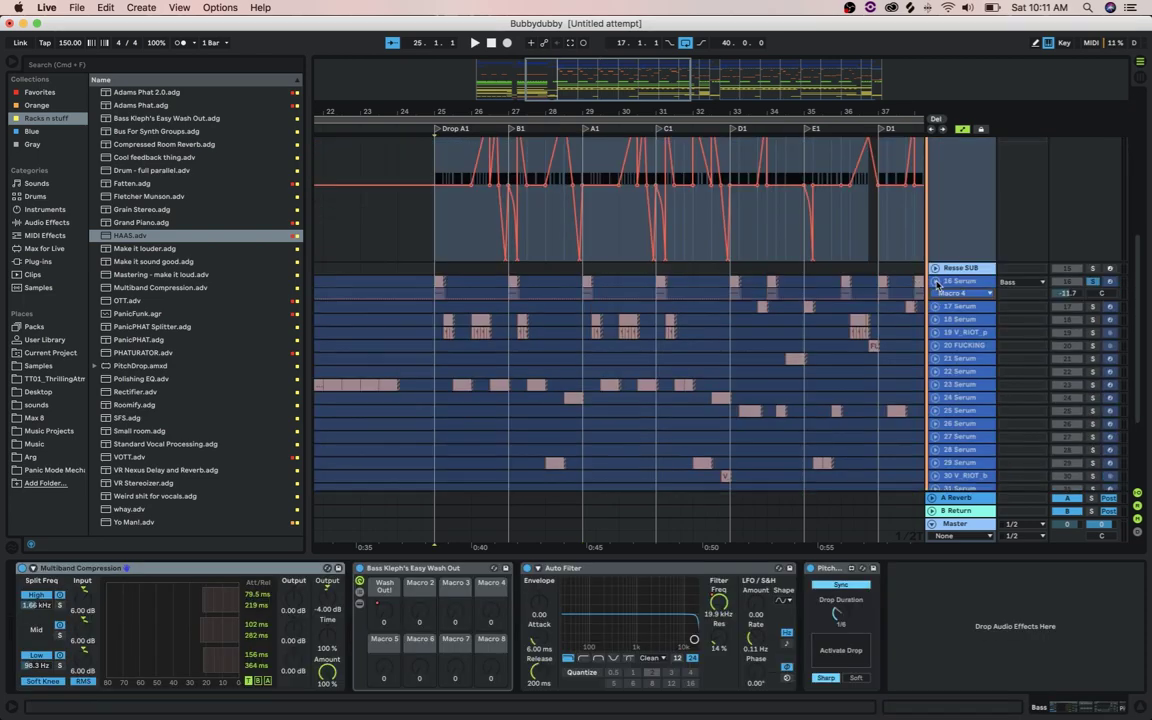
{"action": "scroll", "coordinate": [946, 283], "scroll_direction": "up", "scroll_amount": 5}
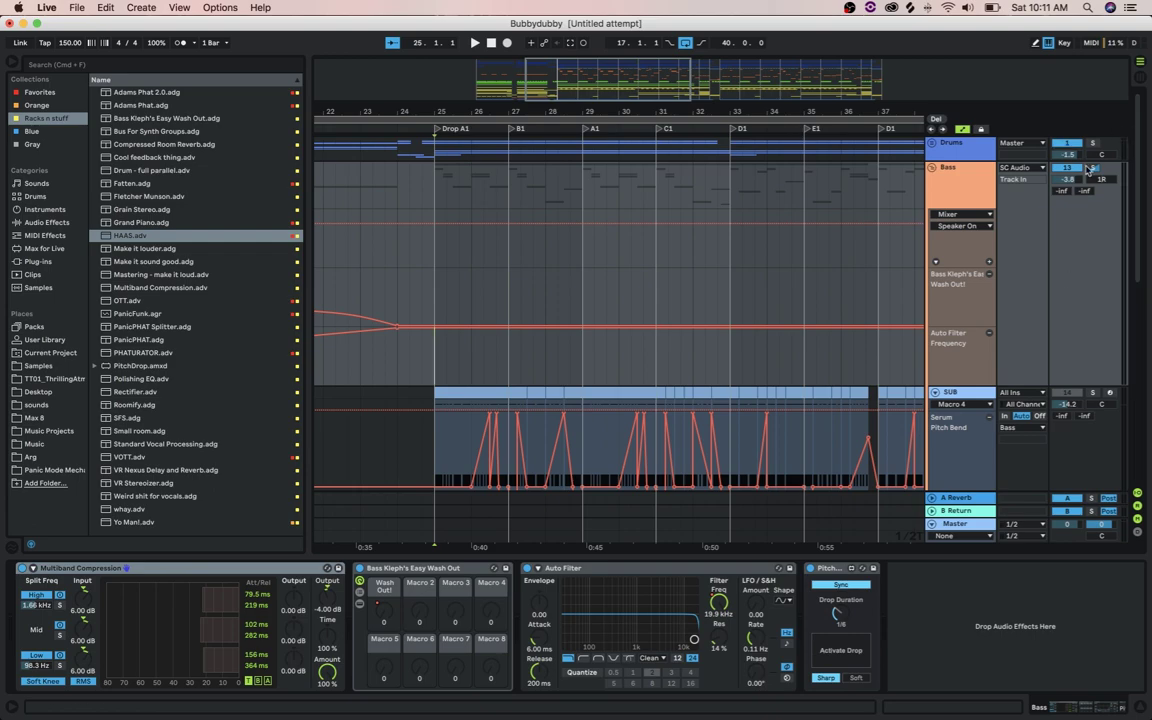
{"action": "scroll", "coordinate": [1063, 175], "scroll_direction": "down", "scroll_amount": 5}
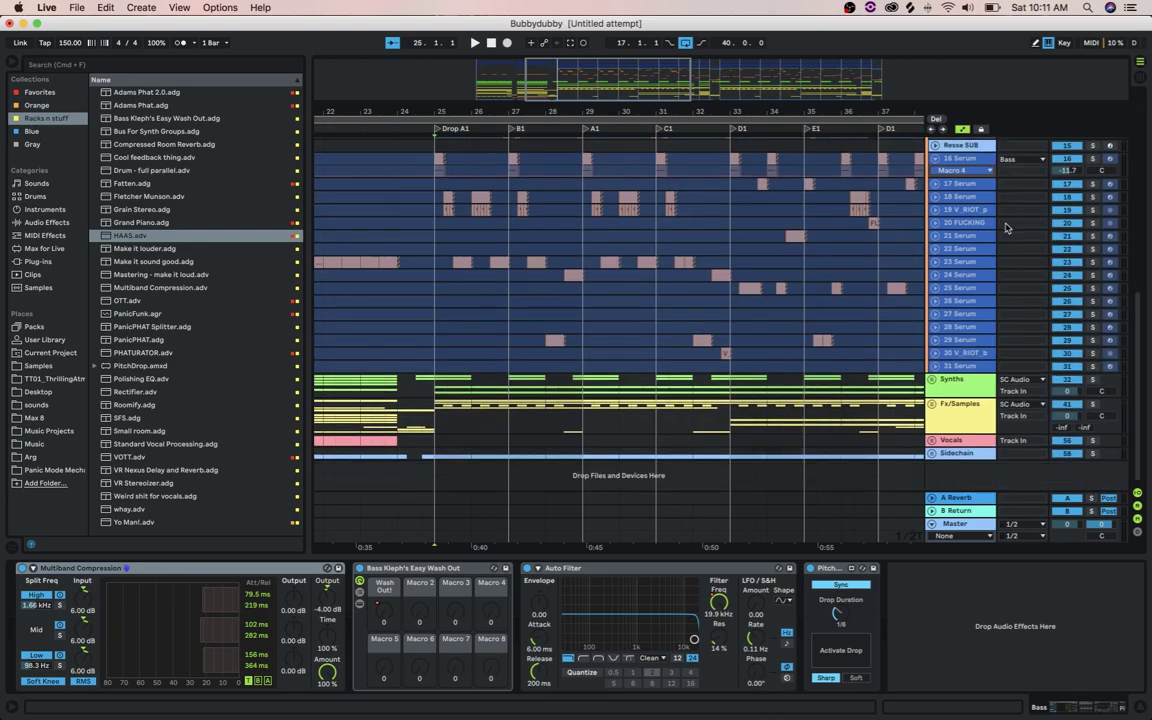
{"action": "scroll", "coordinate": [1006, 228], "scroll_direction": "up", "scroll_amount": 4}
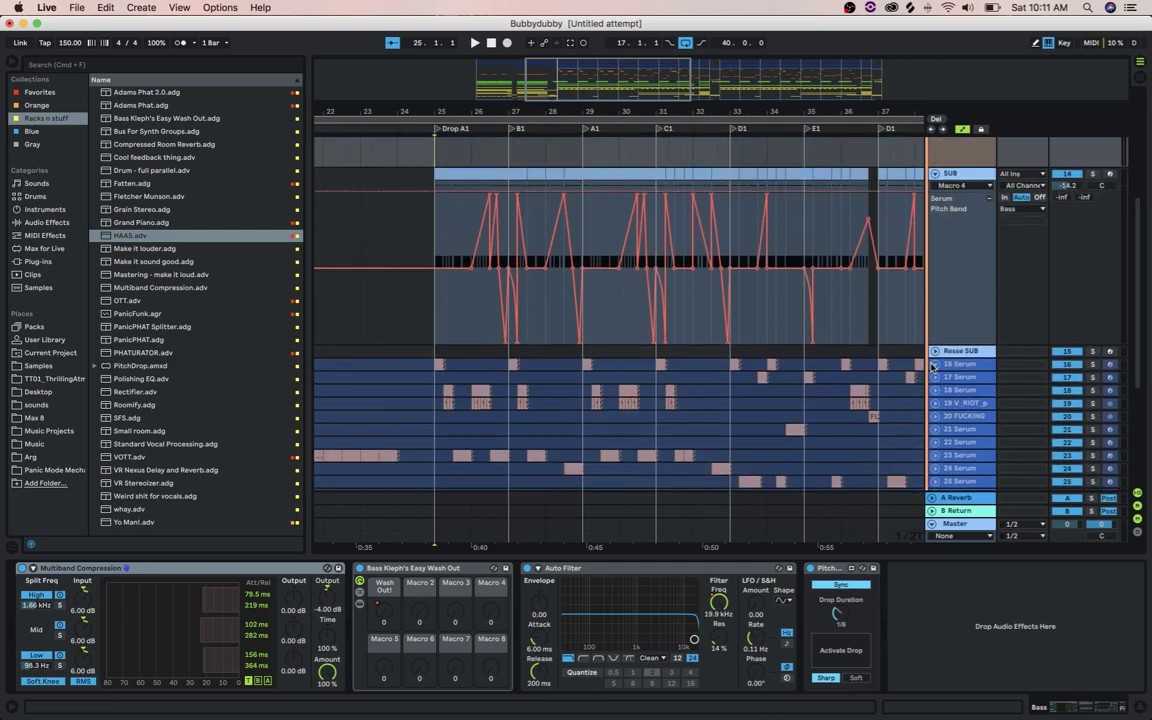
{"action": "scroll", "coordinate": [899, 349], "scroll_direction": "down", "scroll_amount": 4}
{"action": "scroll", "coordinate": [909, 343], "scroll_direction": "up", "scroll_amount": 4}
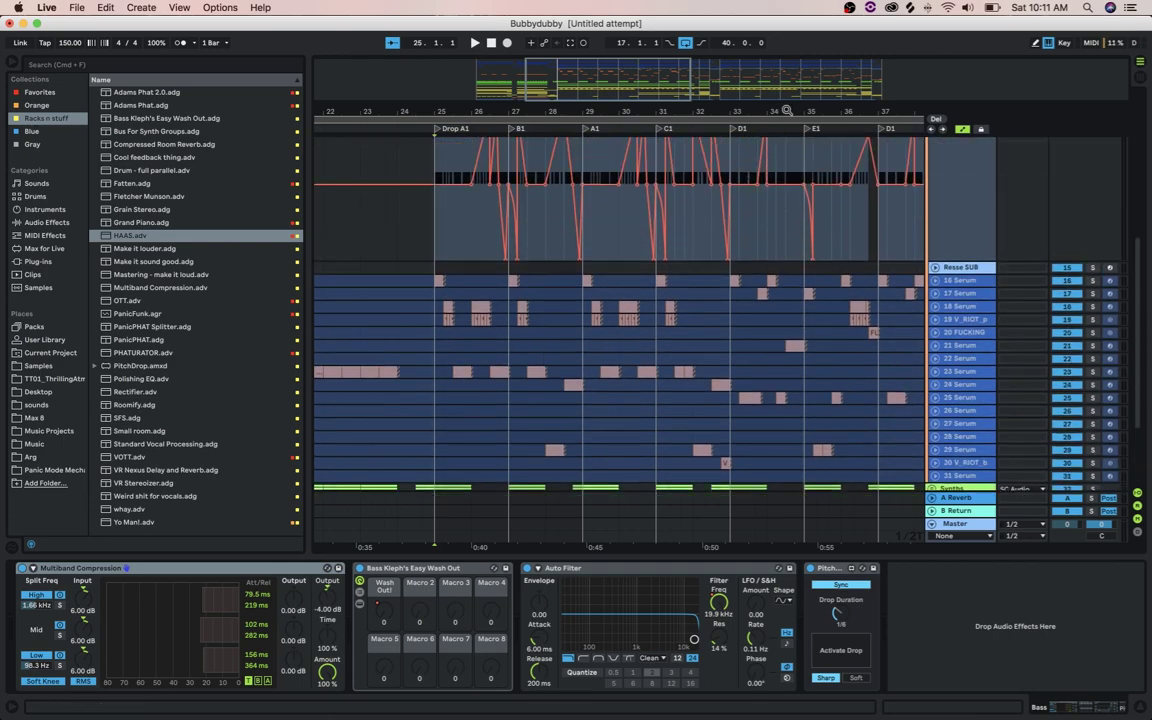
{"action": "left_click_drag", "start_coordinate": [787, 110], "coordinate": [655, 64]}
{"action": "left_click", "coordinate": [402, 296]}
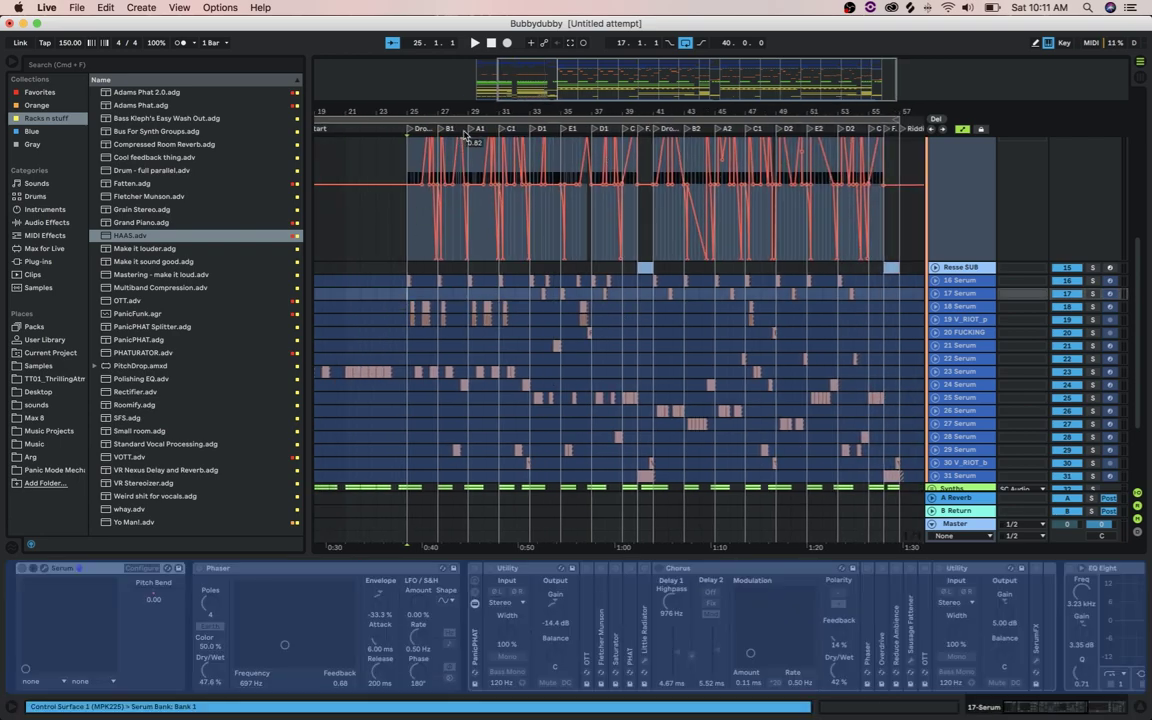
{"action": "left_click_drag", "start_coordinate": [427, 110], "coordinate": [427, 195]}
{"action": "scroll", "coordinate": [614, 215], "scroll_direction": "right", "scroll_amount": 2}
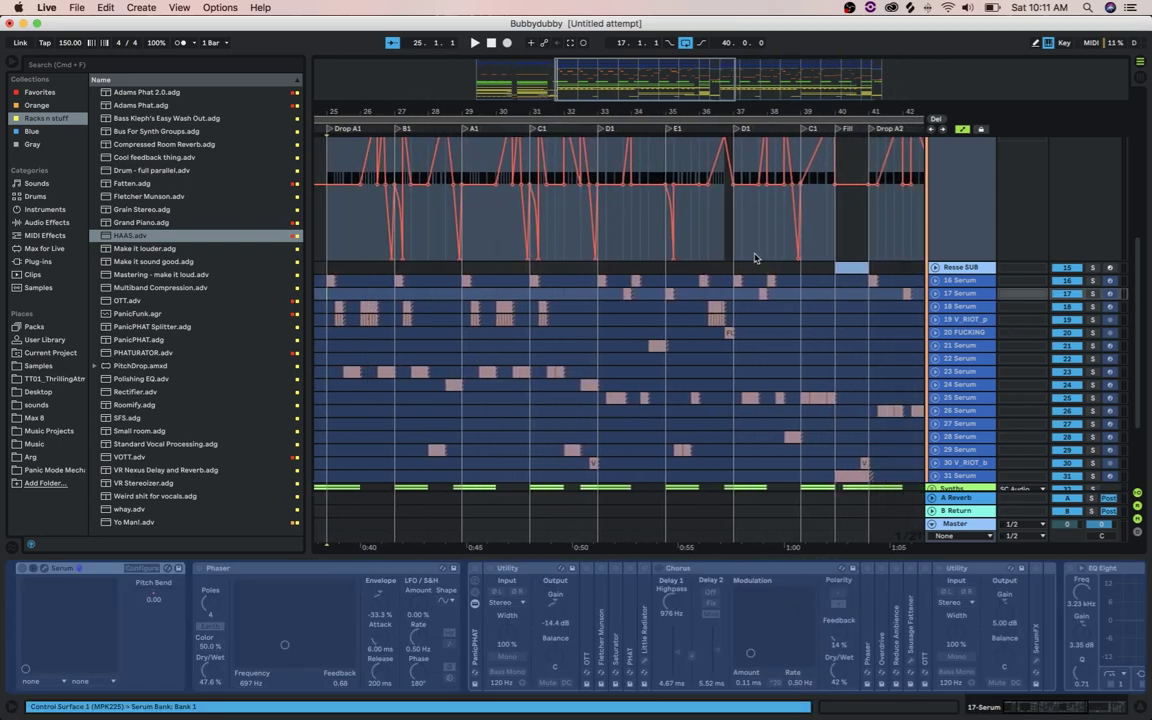
{"action": "left_click_drag", "start_coordinate": [508, 113], "coordinate": [437, 87]}
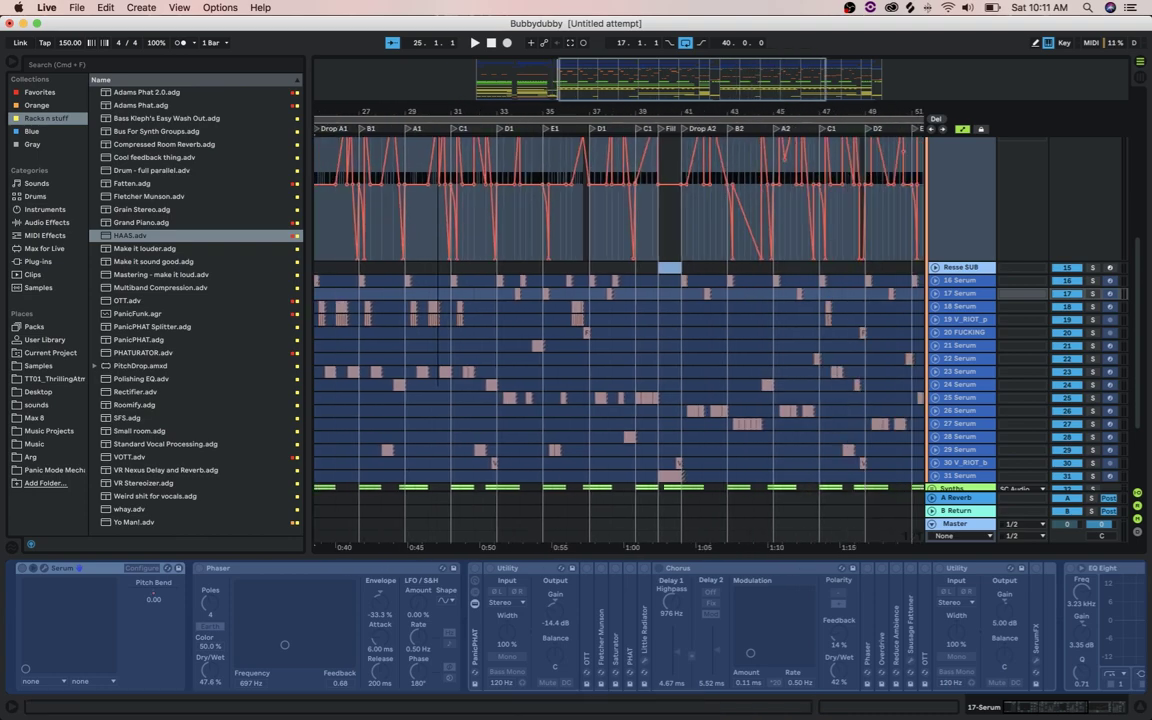
{"action": "left_click_drag", "start_coordinate": [605, 110], "coordinate": [562, 84]}
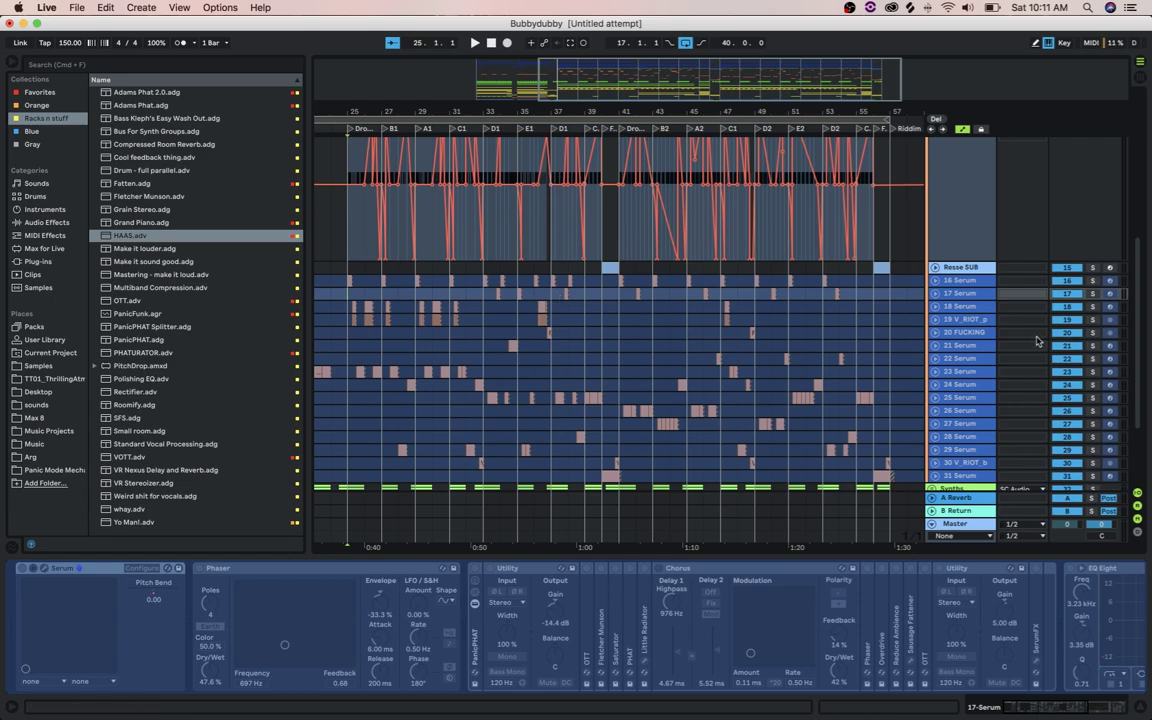
Unfold Serum tracks 16 and 17 and play the arrangement from the Drop A1 marker at bar 25
{"action": "left_click", "coordinate": [934, 281]}
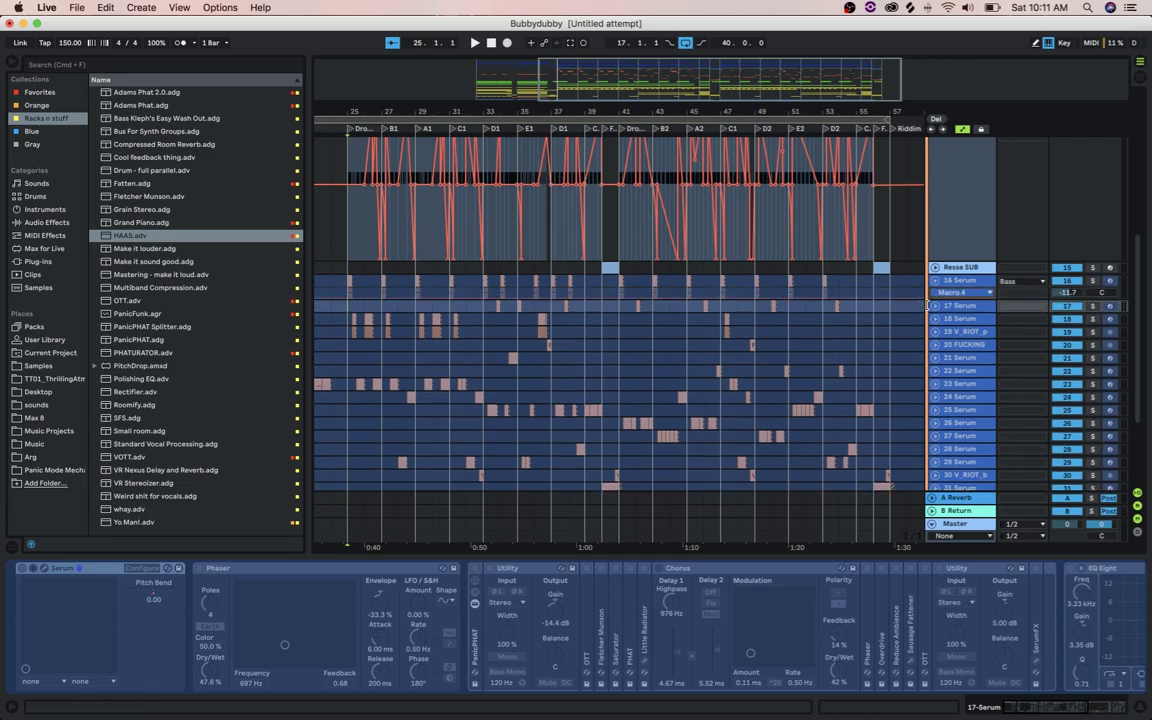
{"action": "left_click", "coordinate": [934, 306]}
{"action": "left_click_drag", "start_coordinate": [350, 112], "coordinate": [400, 331]}
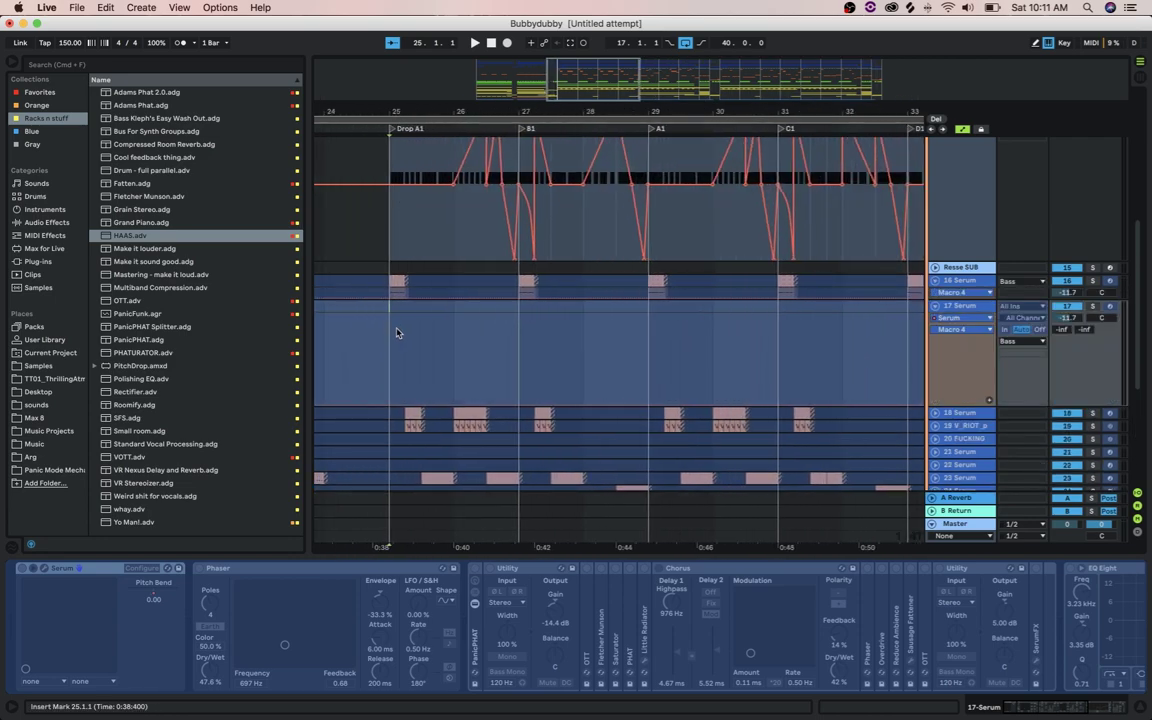
{"action": "scroll", "coordinate": [1108, 234], "scroll_direction": "up", "scroll_amount": 5}
{"action": "scroll", "coordinate": [1092, 267], "scroll_direction": "down", "scroll_amount": 3}
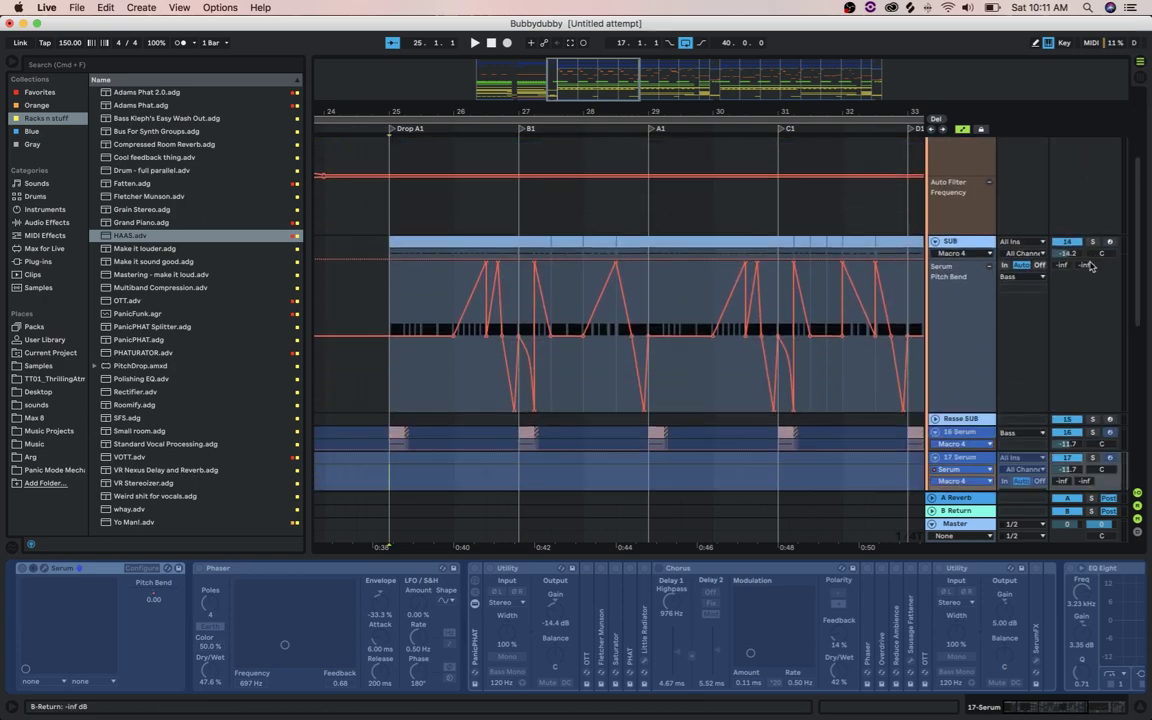
{"action": "scroll", "coordinate": [1090, 265], "scroll_direction": "up", "scroll_amount": 3}
{"action": "scroll", "coordinate": [1089, 263], "scroll_direction": "down", "scroll_amount": 8}
{"action": "scroll", "coordinate": [1088, 262], "scroll_direction": "up", "scroll_amount": 6}
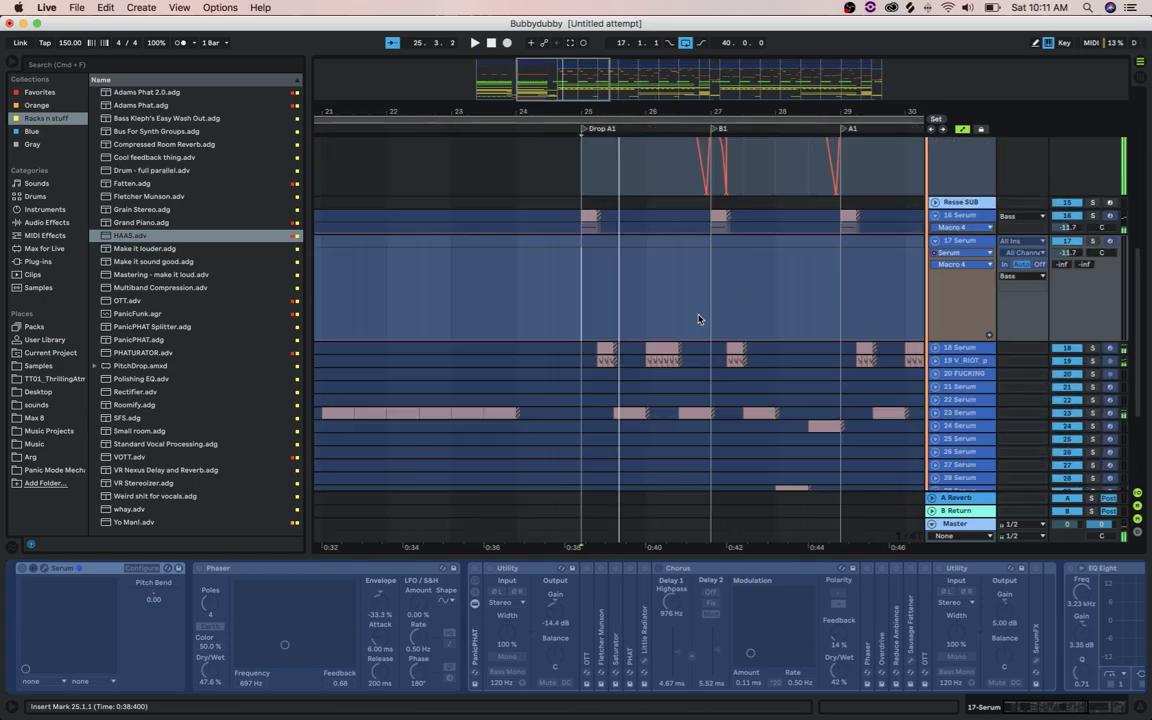
{"action": "scroll", "coordinate": [698, 319], "scroll_direction": "down", "scroll_amount": 5}
{"action": "scroll", "coordinate": [698, 319], "scroll_direction": "up", "scroll_amount": 6}
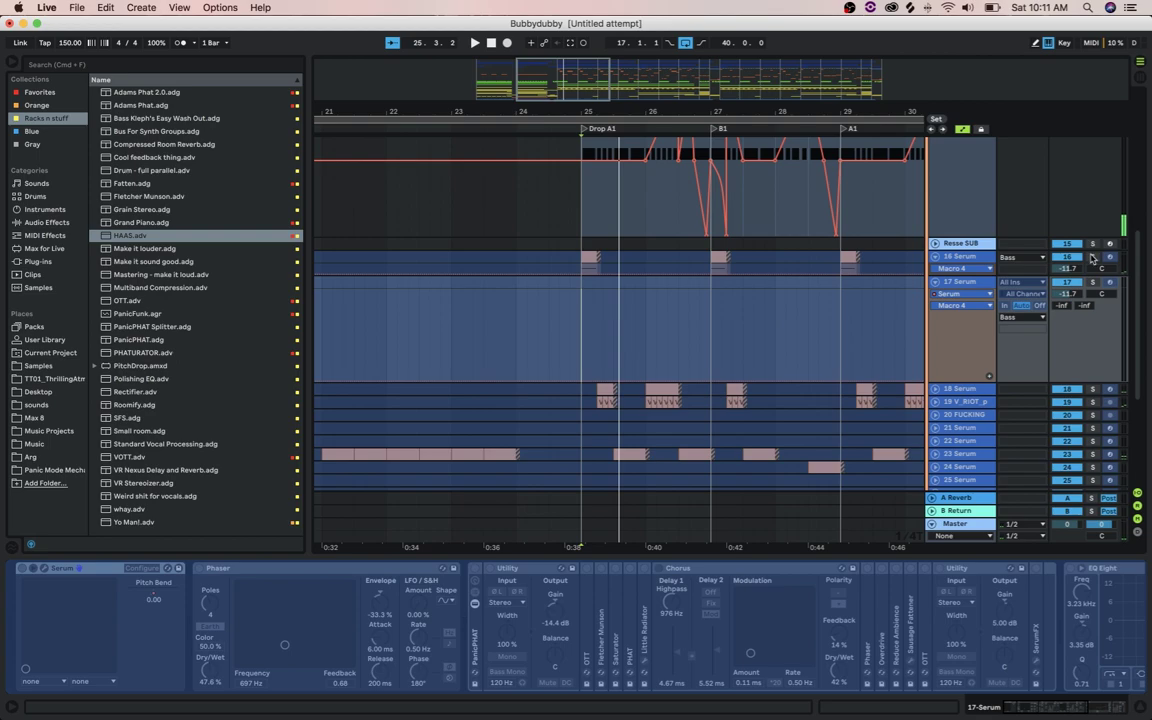
Unfreeze and solo Serum track 16, open its Serum instrument and show oscillator A's wavetable as a flat waveform
{"action": "right_click", "coordinate": [960, 257]}
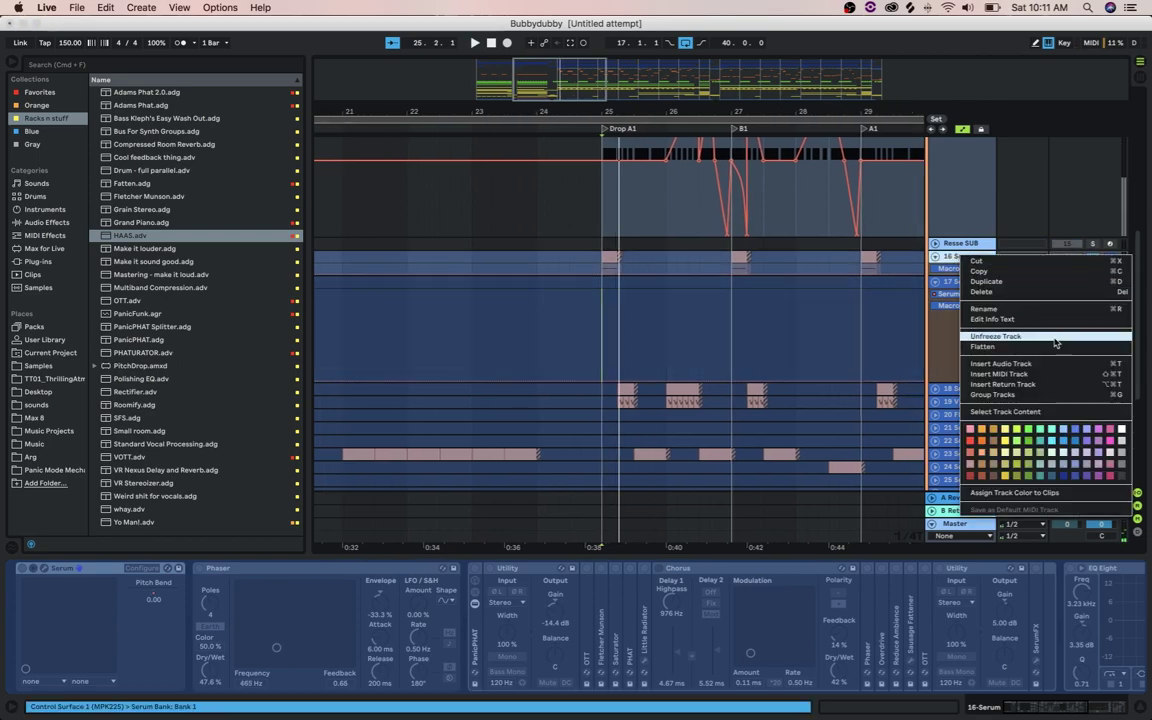
{"action": "left_click", "coordinate": [995, 336]}
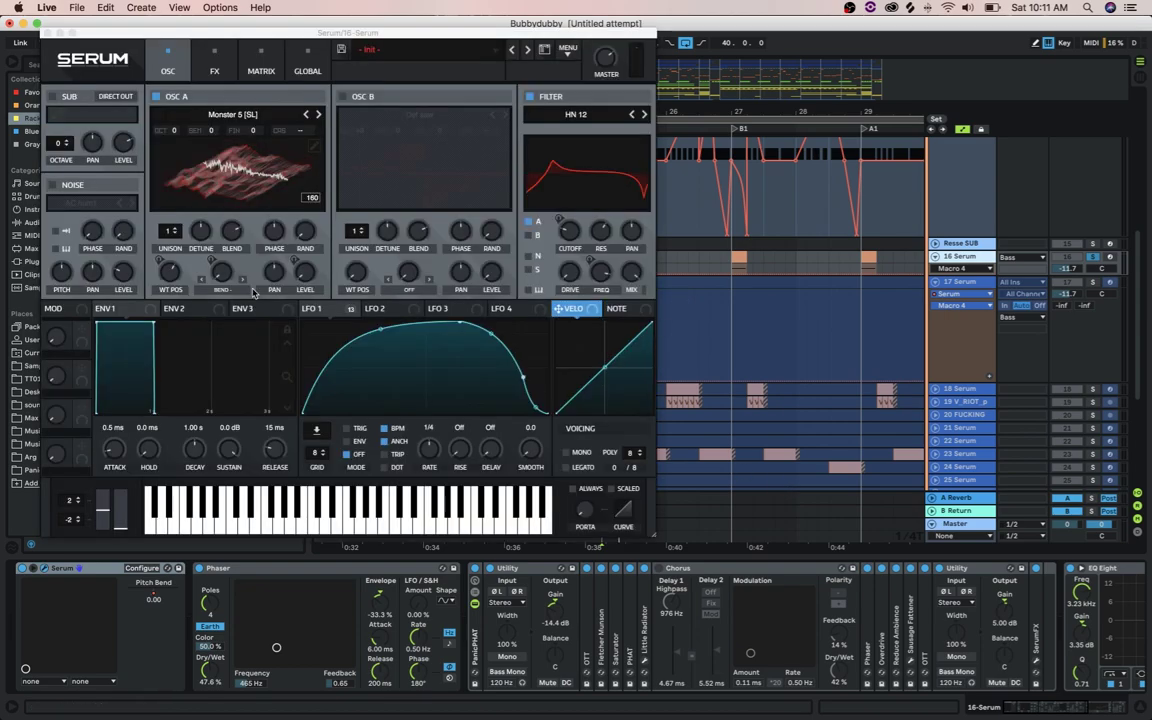
{"action": "left_click", "coordinate": [221, 163]}
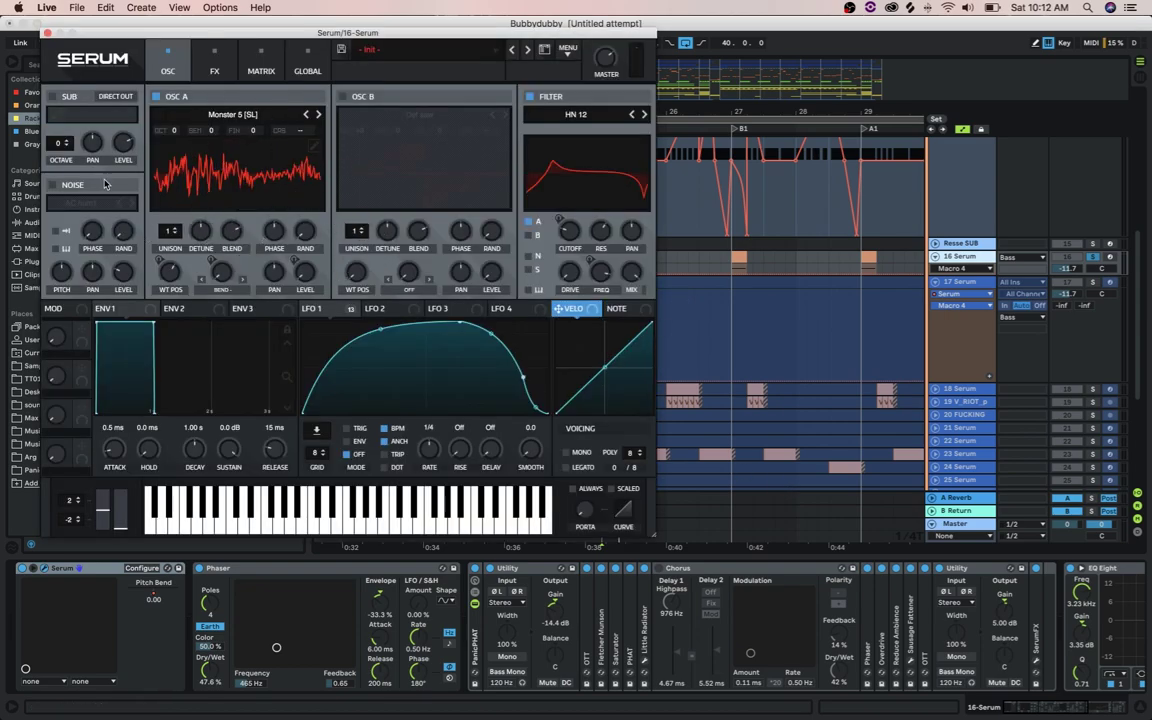
Display LFO 1 with its modulation targets and adjust oscillator A's wavetable position
{"action": "left_click", "coordinate": [340, 309]}
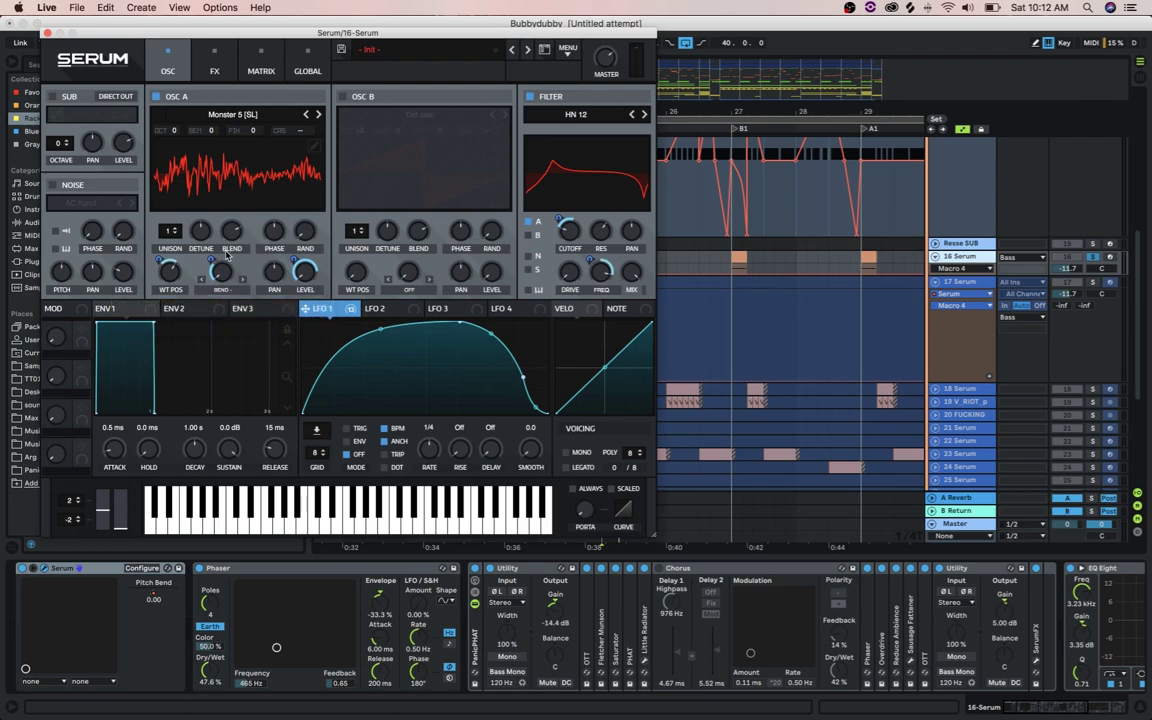
{"action": "left_click", "coordinate": [179, 281]}
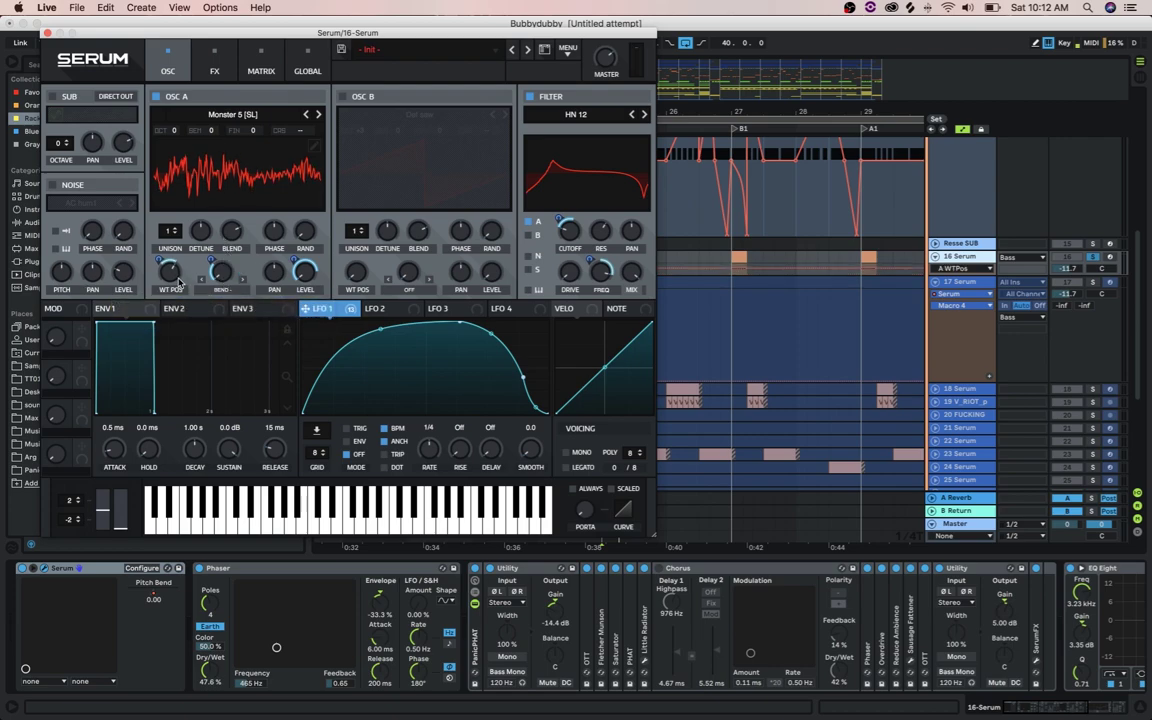
{"action": "left_click_drag", "start_coordinate": [166, 273], "coordinate": [166, 262]}
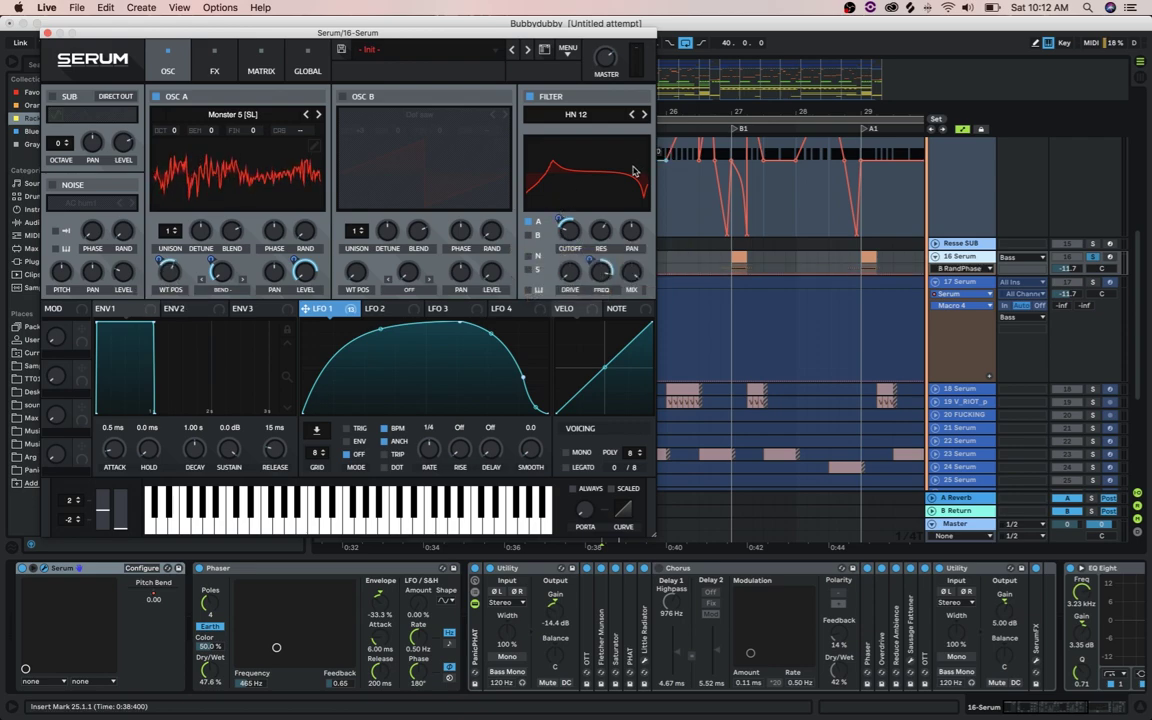
Preview the HP 12 filter type in Serum and return the filter to HN 12
{"action": "left_click", "coordinate": [555, 223]}
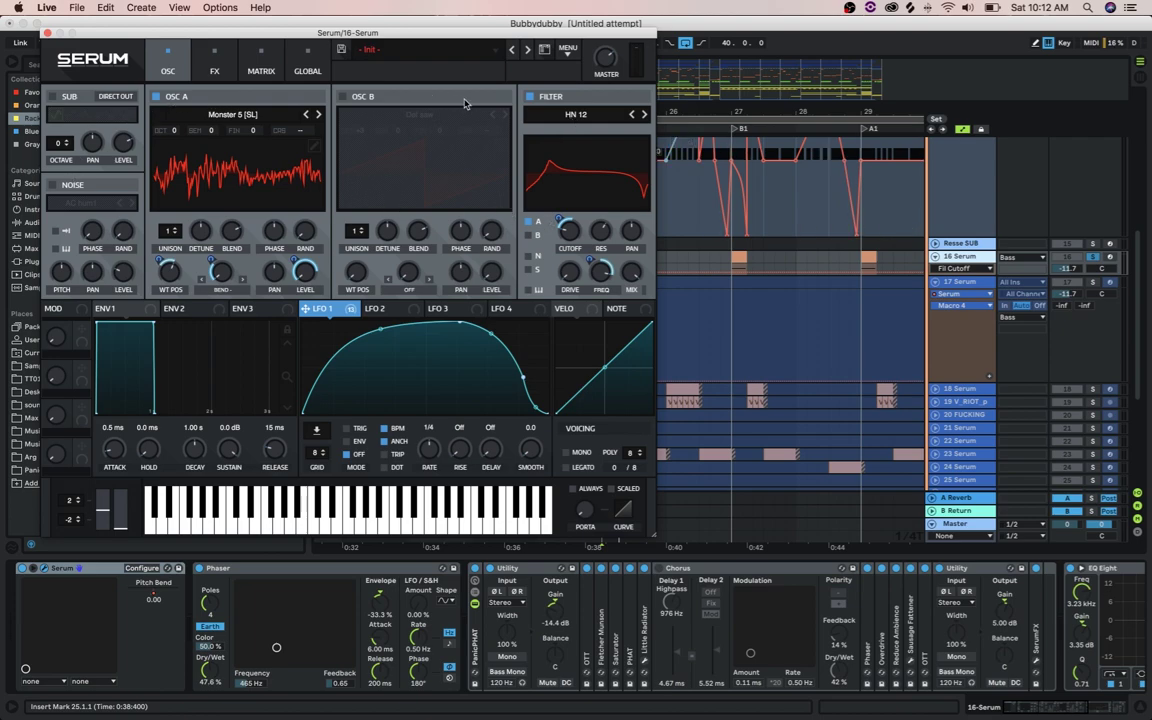
{"action": "left_click", "coordinate": [629, 116]}
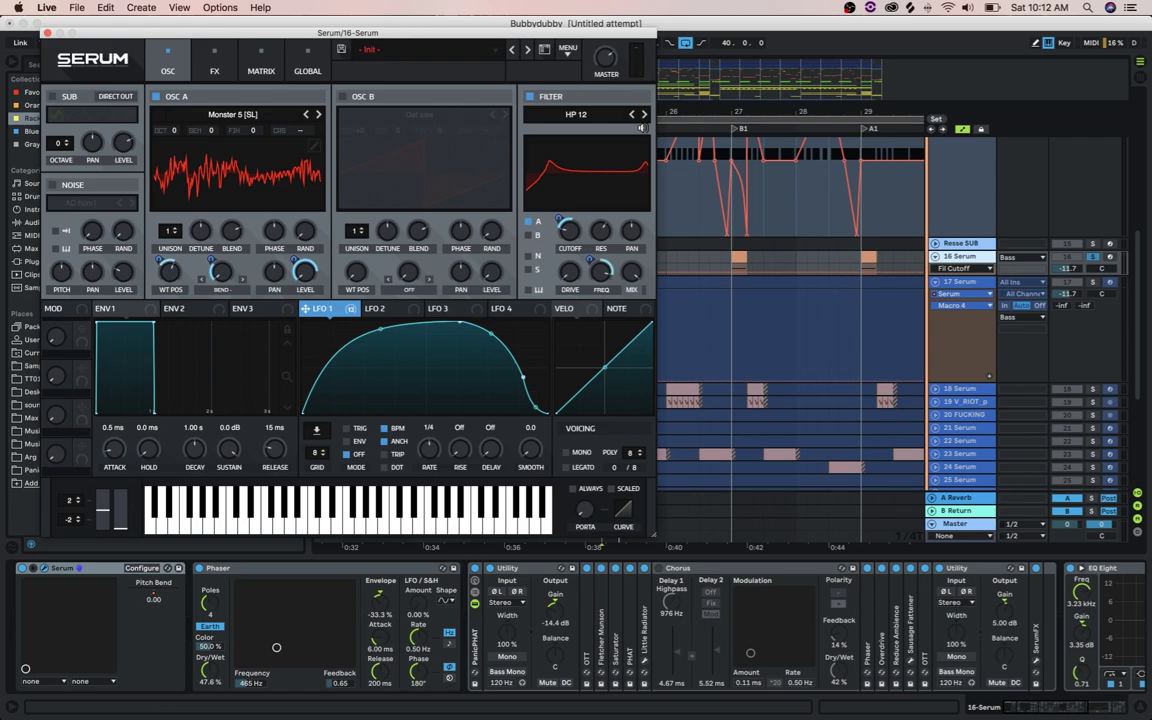
{"action": "left_click", "coordinate": [642, 115]}
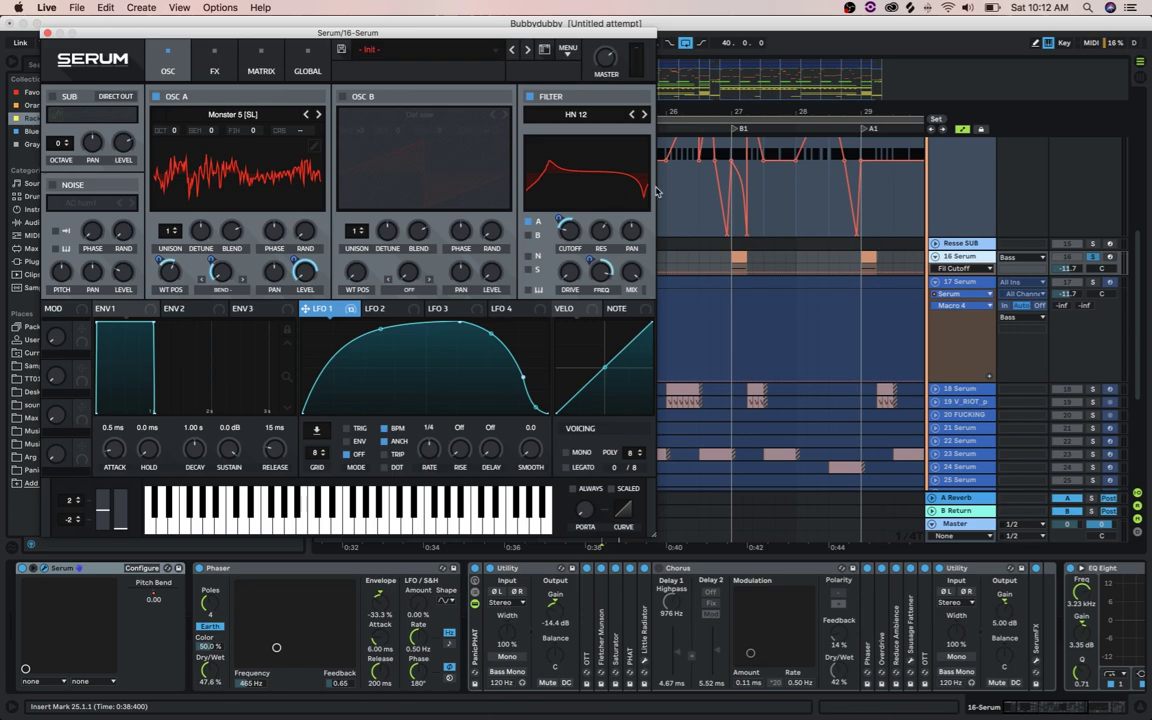
Examine Serum's modulation matrix and its effects chain from Distortion and Flanger through EQ, Filter and Compressor
{"action": "left_click", "coordinate": [241, 78]}
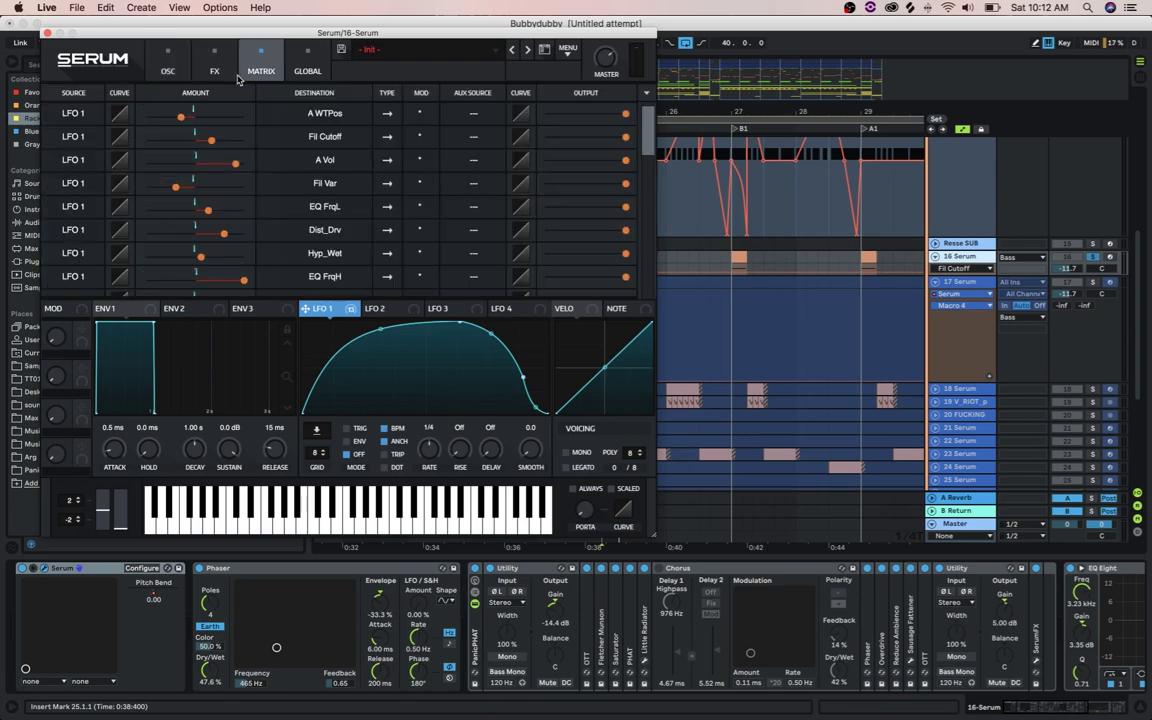
{"action": "left_click", "coordinate": [230, 79]}
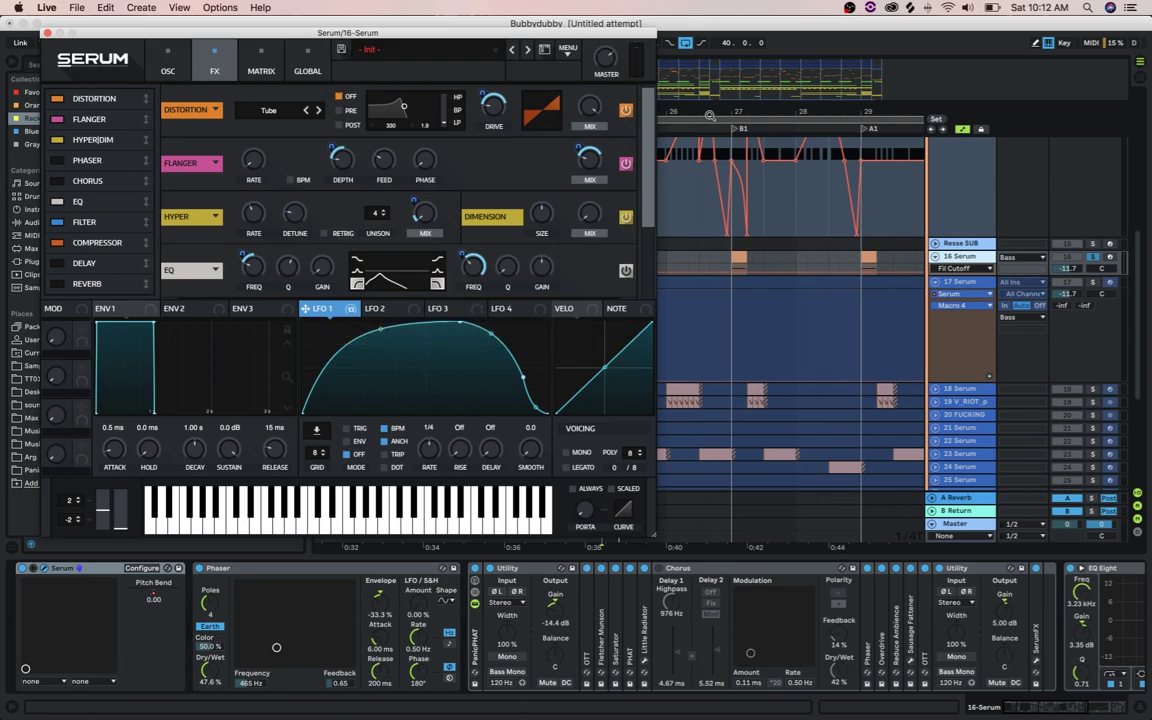
{"action": "mouse_move", "coordinate": [646, 131]}
{"action": "left_mouse_down"}
{"action": "mouse_move", "coordinate": [631, 231]}
{"action": "mouse_move", "coordinate": [630, 129]}
{"action": "left_mouse_up"}
{"action": "left_click_drag", "start_coordinate": [650, 160], "coordinate": [545, 205]}
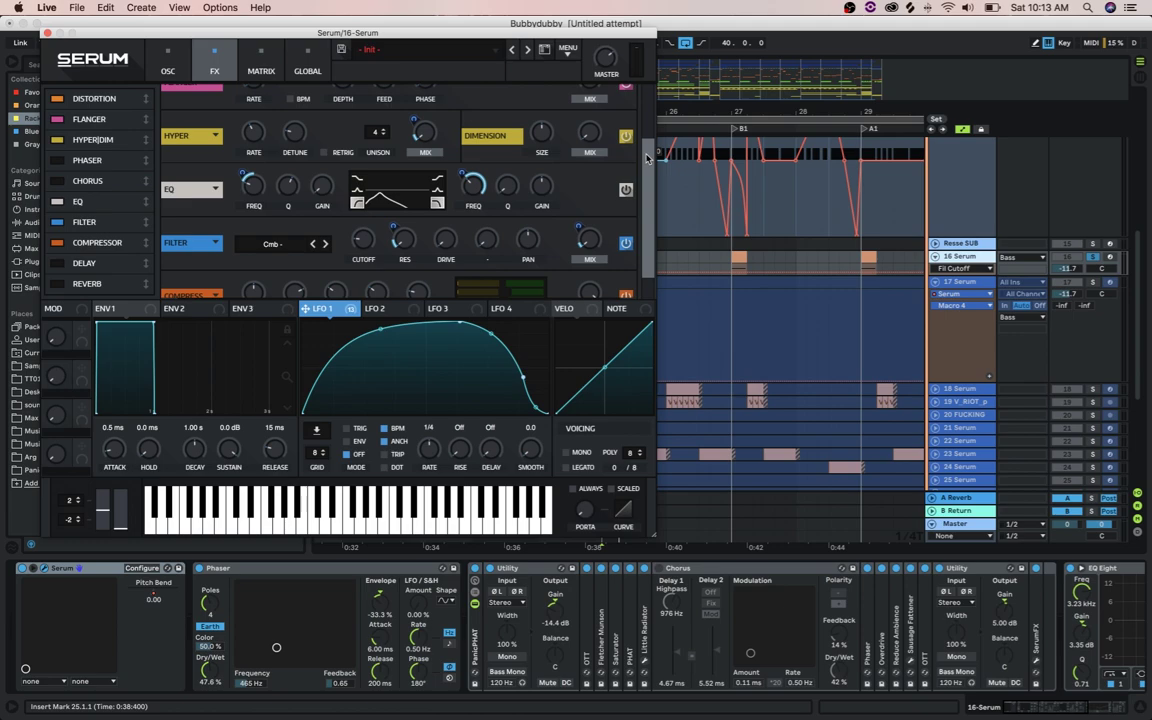
{"action": "scroll", "coordinate": [200, 185], "scroll_direction": "down", "scroll_amount": 2}
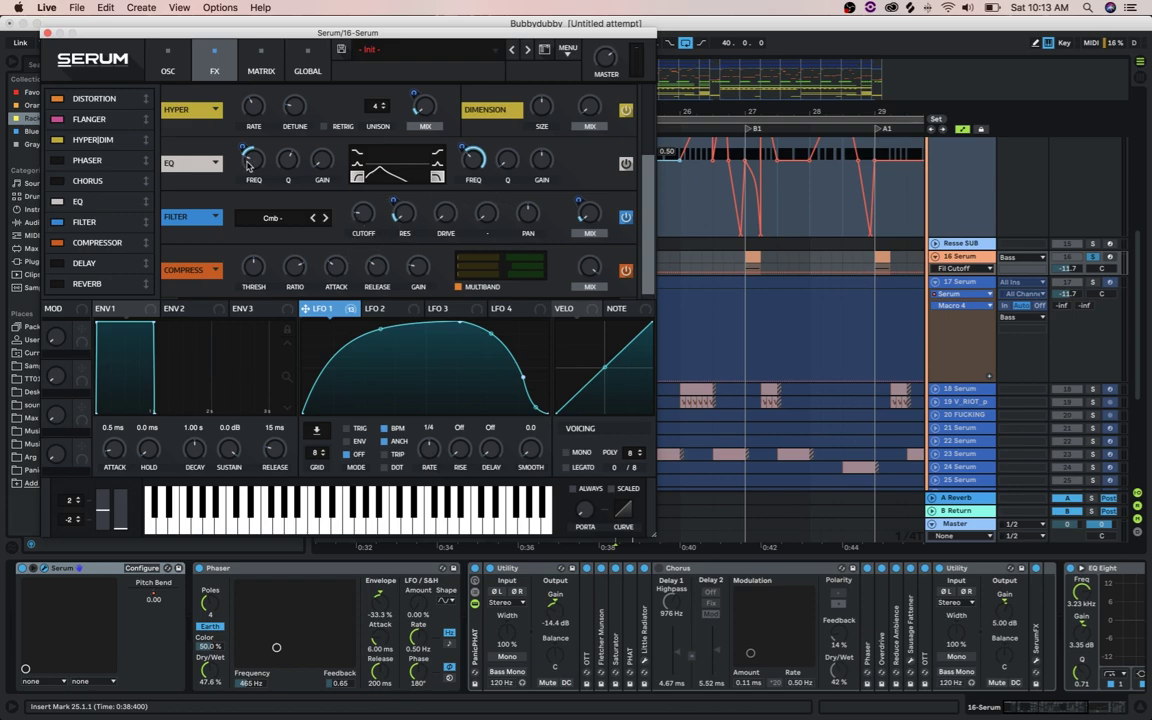
{"action": "left_click", "coordinate": [589, 212]}
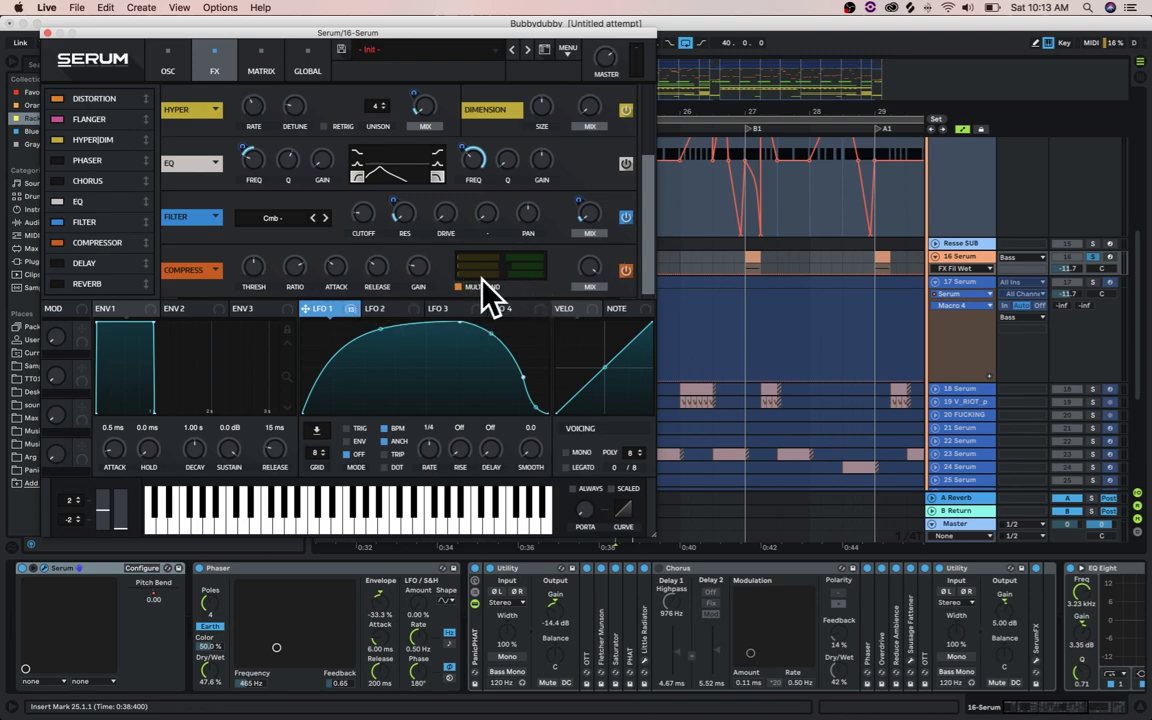
Close the Serum window and select the PanicPHAT rack in track 16's device chain
{"action": "left_click", "coordinate": [47, 34]}
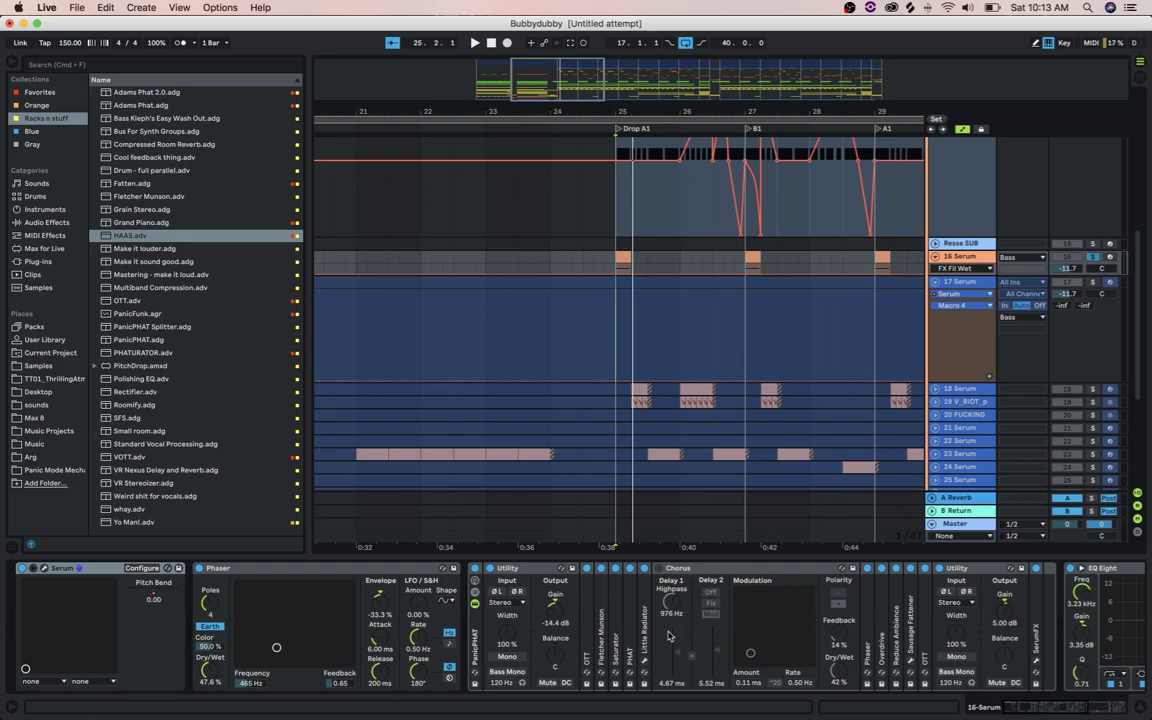
{"action": "scroll", "coordinate": [664, 635], "scroll_direction": "right", "scroll_amount": 5}
{"action": "scroll", "coordinate": [657, 632], "scroll_direction": "left", "scroll_amount": 4}
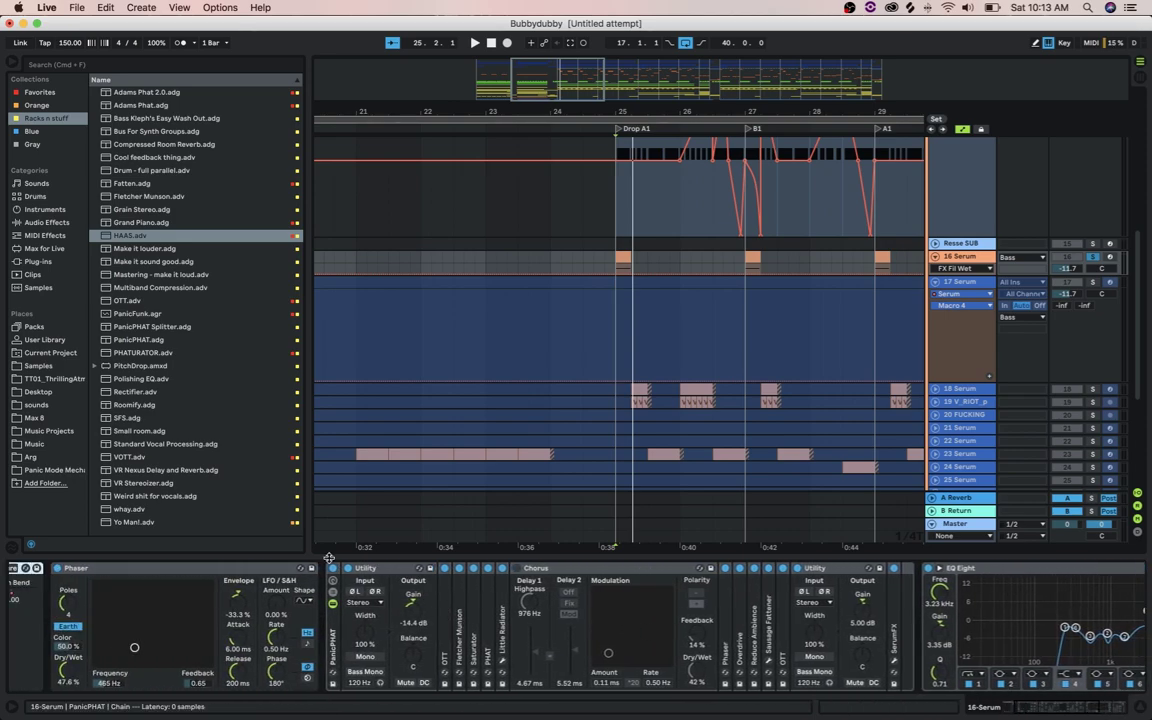
{"action": "left_click", "coordinate": [331, 645]}
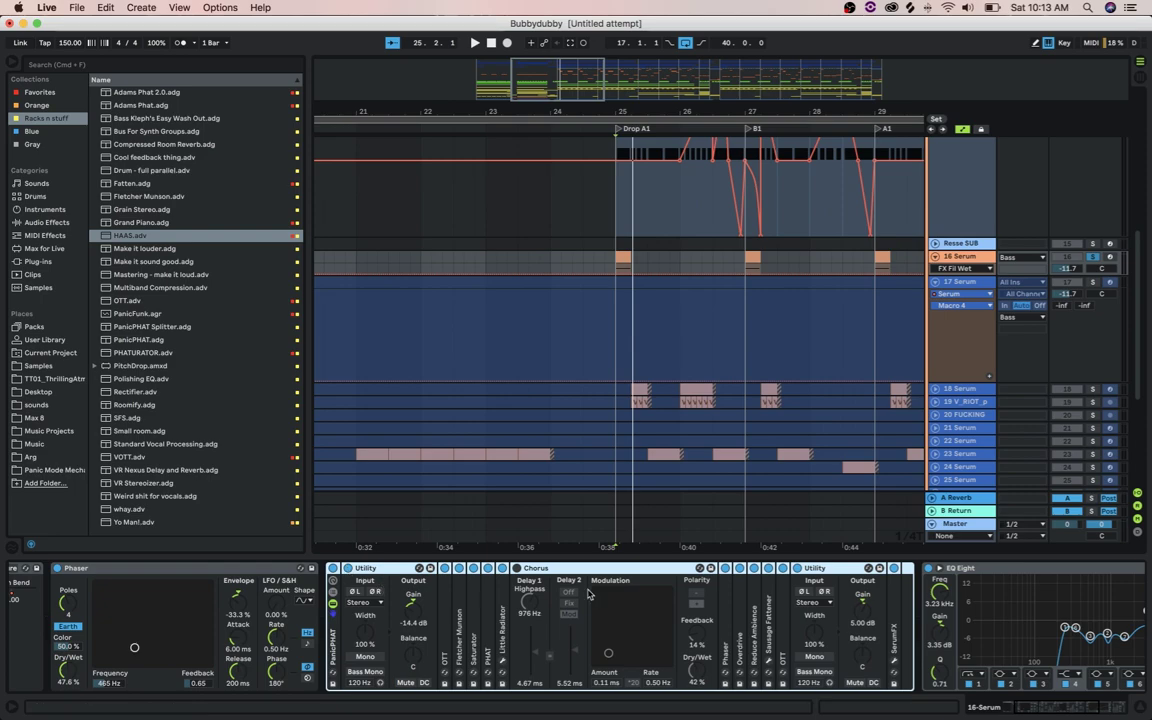
Play Serum track 16 from Drop A1 at bar 25 and toggle the PanicPHAT rack to compare the sound
{"action": "scroll", "coordinate": [588, 543], "scroll_direction": "up", "scroll_amount": 6}
{"action": "scroll", "coordinate": [638, 477], "scroll_direction": "down", "scroll_amount": 5}
{"action": "scroll", "coordinate": [638, 477], "scroll_direction": "right", "scroll_amount": 1}
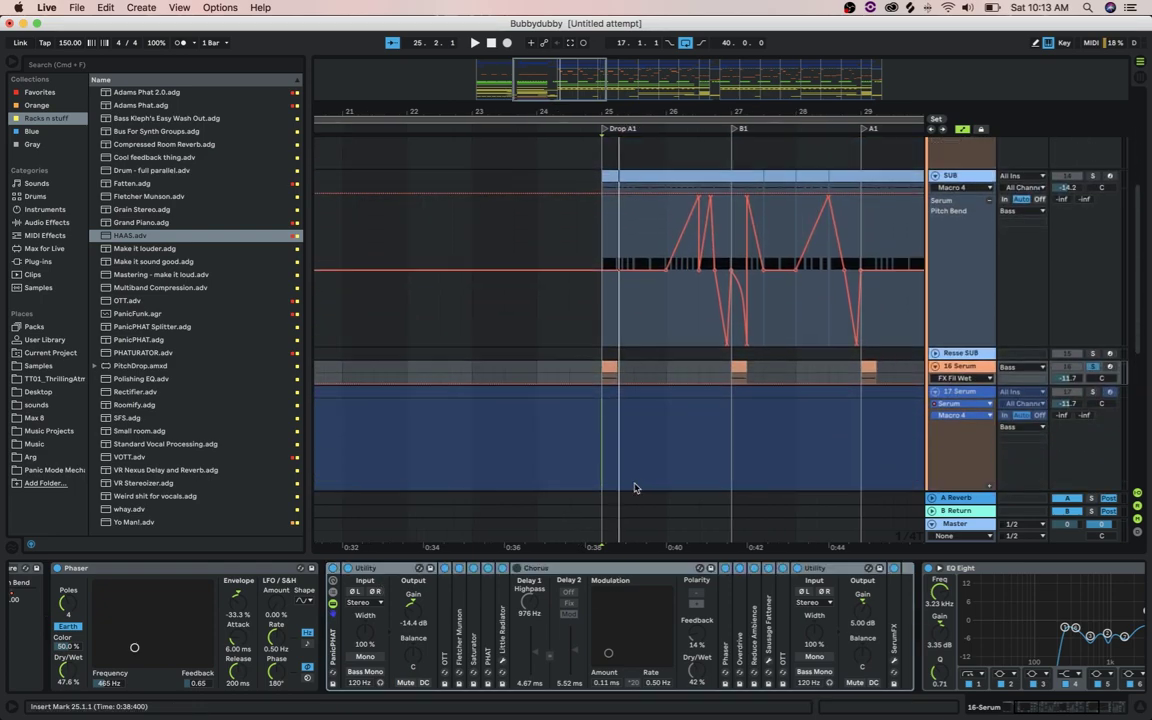
{"action": "left_click", "coordinate": [579, 394]}
{"action": "left_click", "coordinate": [587, 394]}
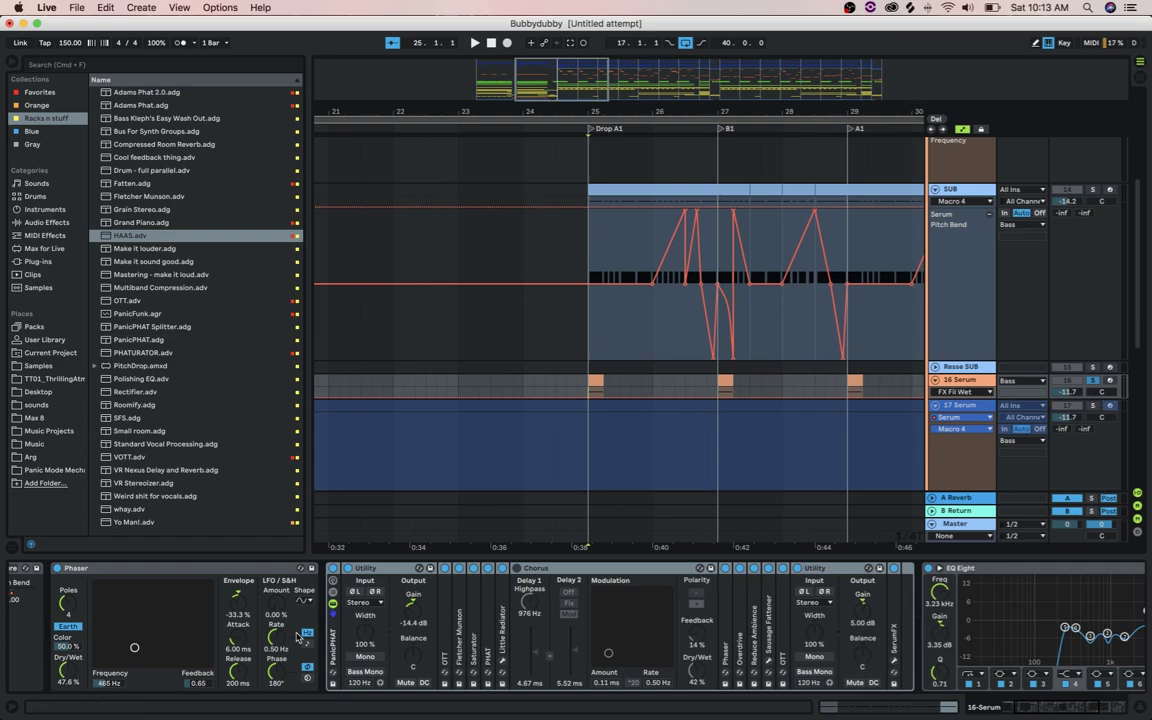
{"action": "key", "text": "space"}
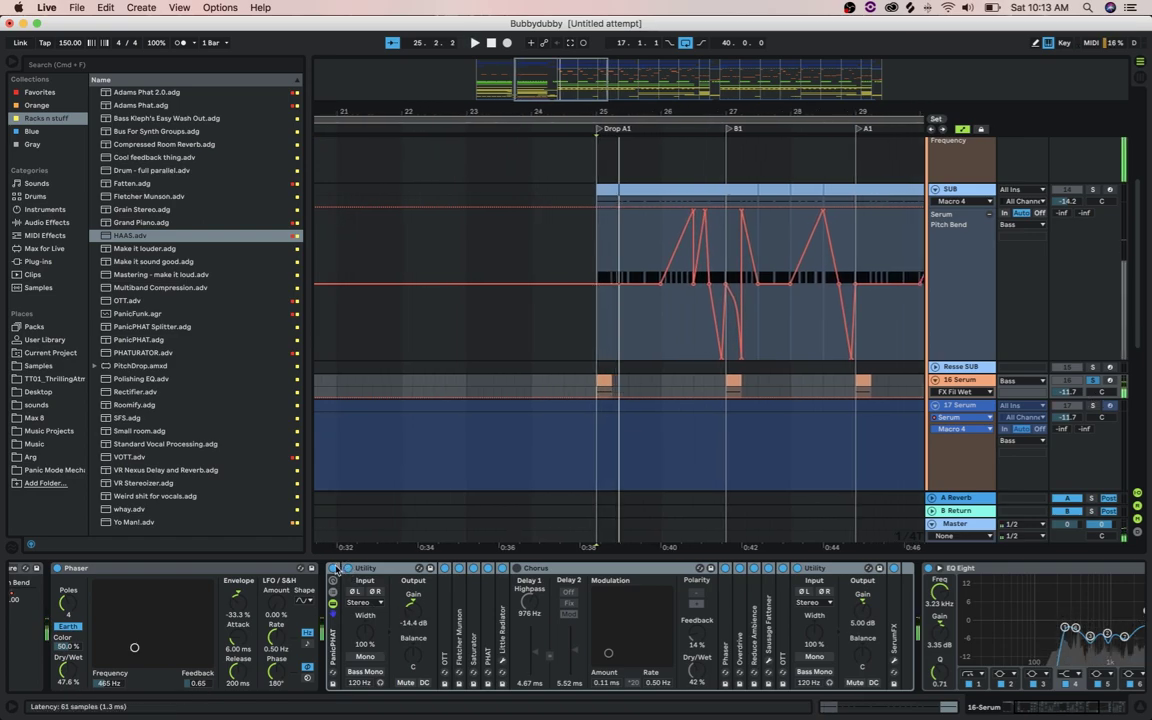
{"action": "left_click", "coordinate": [334, 568]}
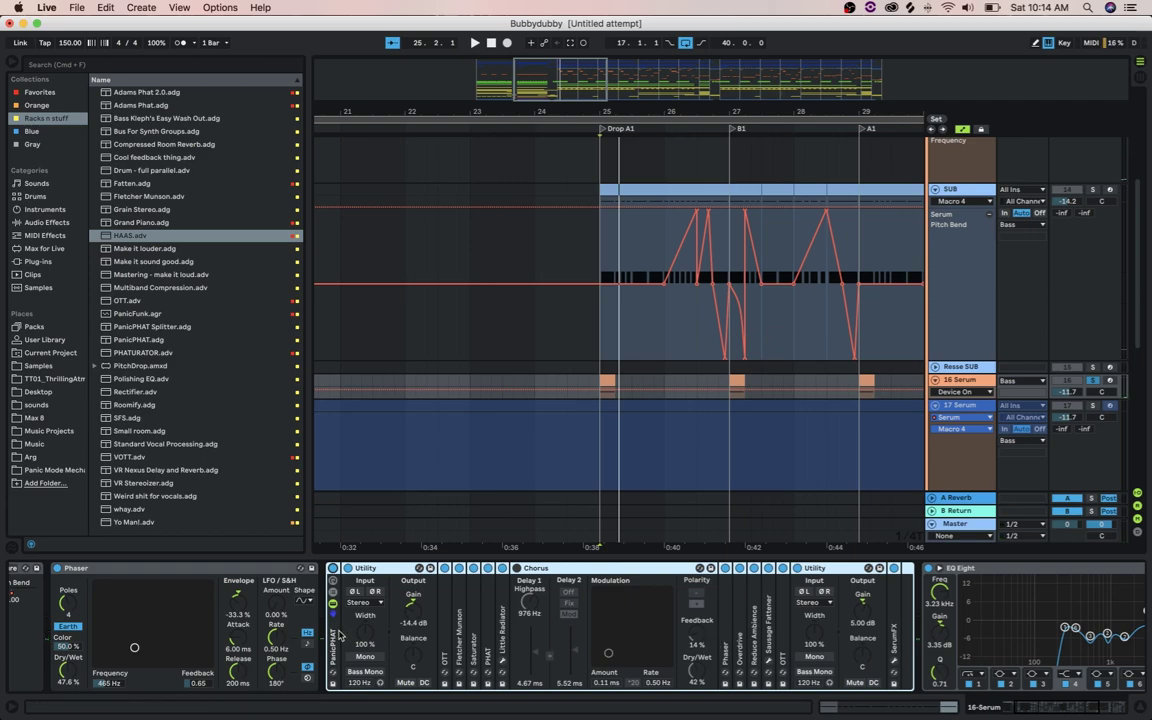
Examine the first OTT, Fletcher Munson and Saturator devices in the PanicPHAT rack, collapsing each one after viewing
{"action": "left_click", "coordinate": [446, 641]}
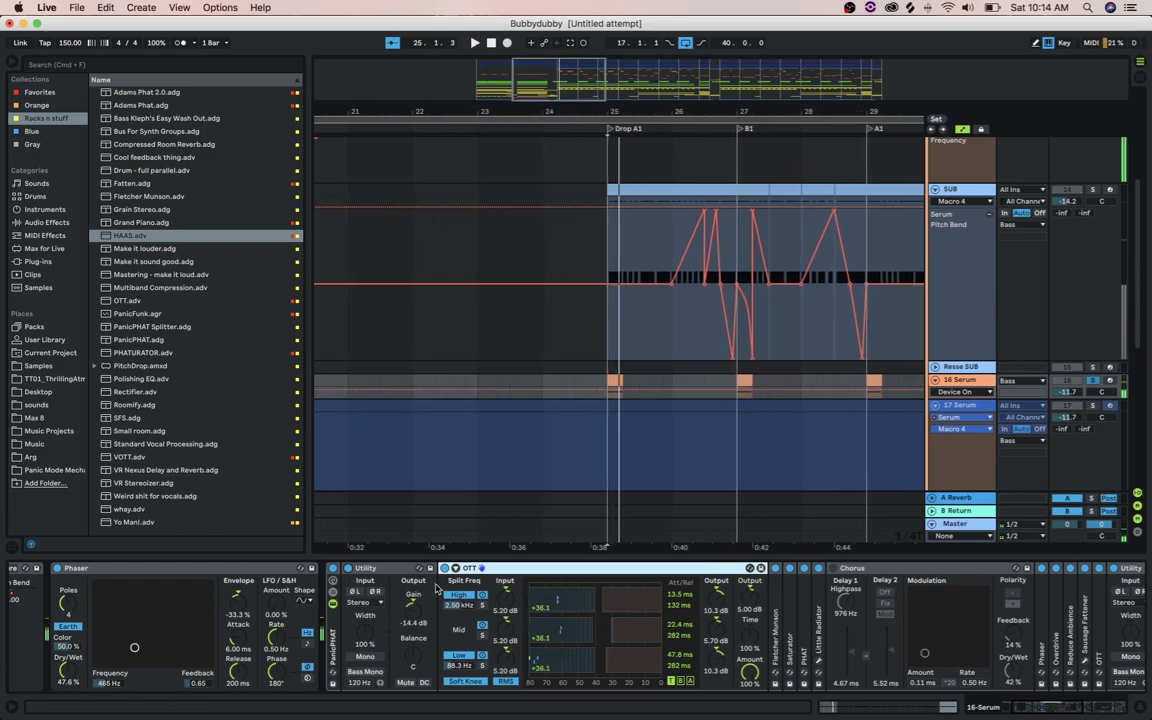
{"action": "double_click", "coordinate": [493, 570]}
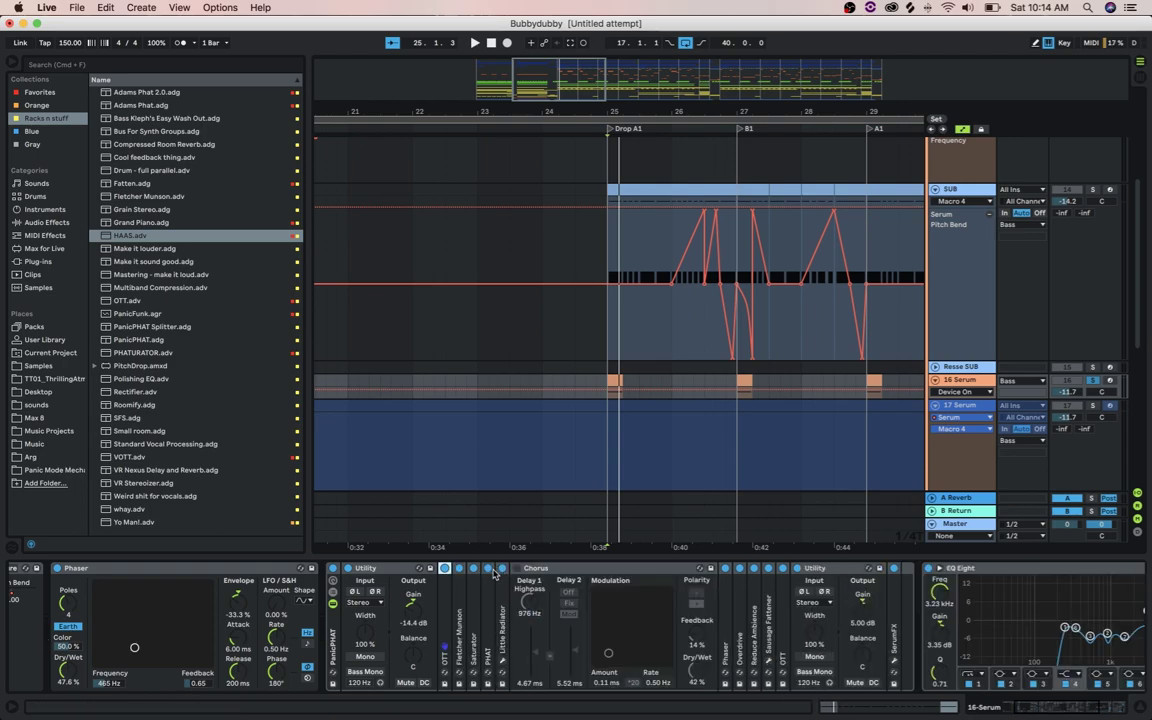
{"action": "double_click", "coordinate": [459, 630]}
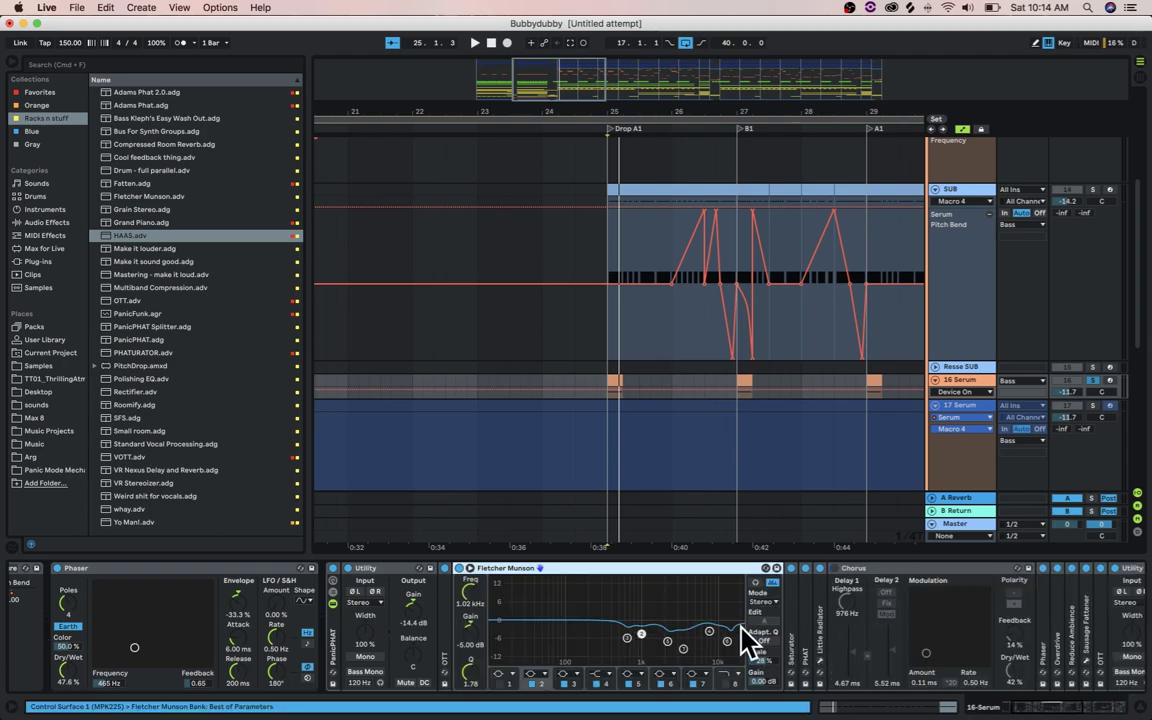
{"action": "double_click", "coordinate": [592, 569]}
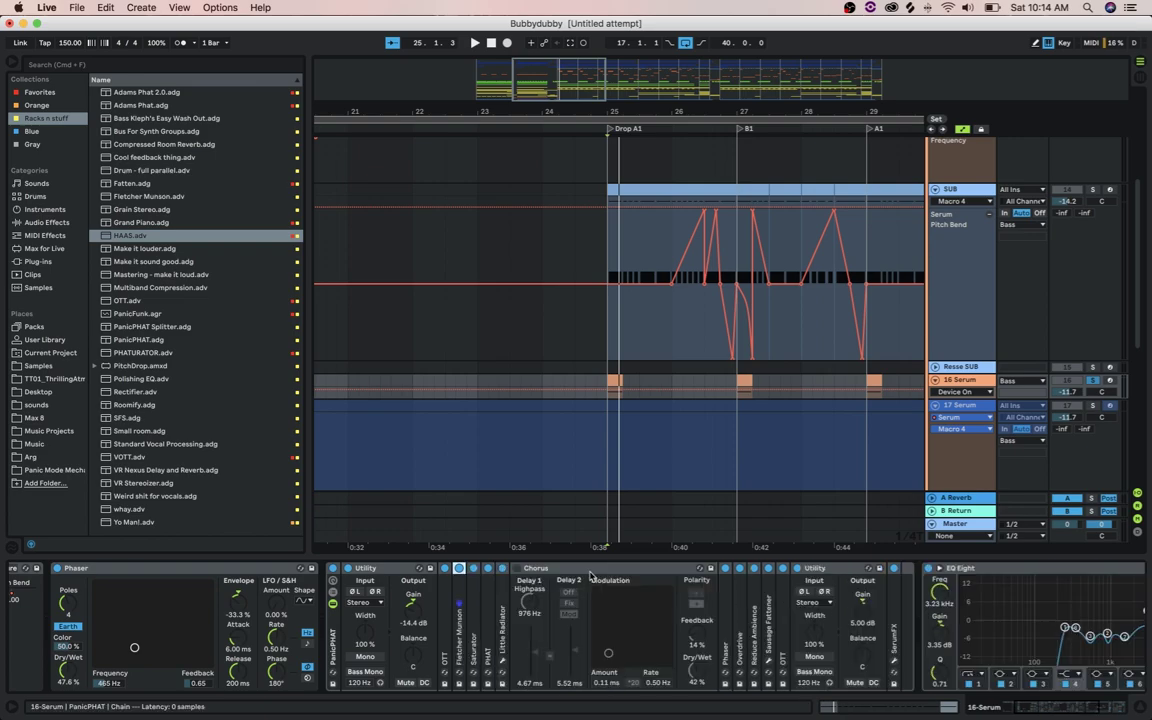
{"action": "double_click", "coordinate": [474, 612]}
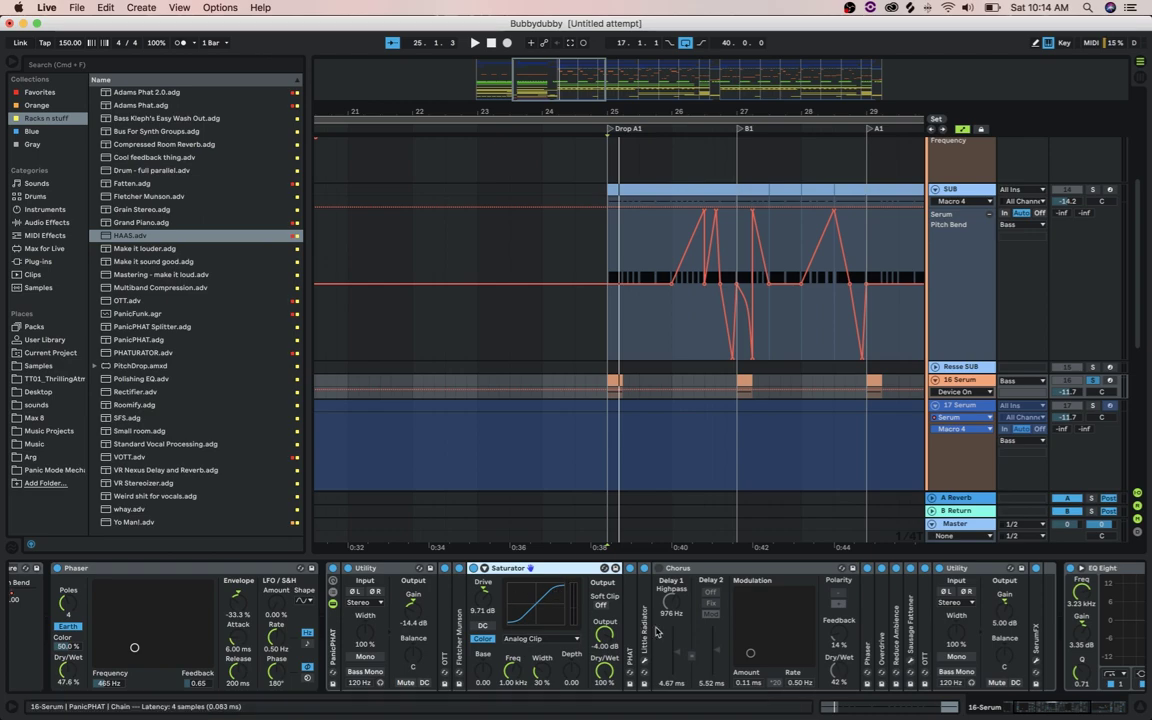
{"action": "scroll", "coordinate": [575, 572], "scroll_direction": "left", "scroll_amount": 2}
{"action": "double_click", "coordinate": [583, 568]}
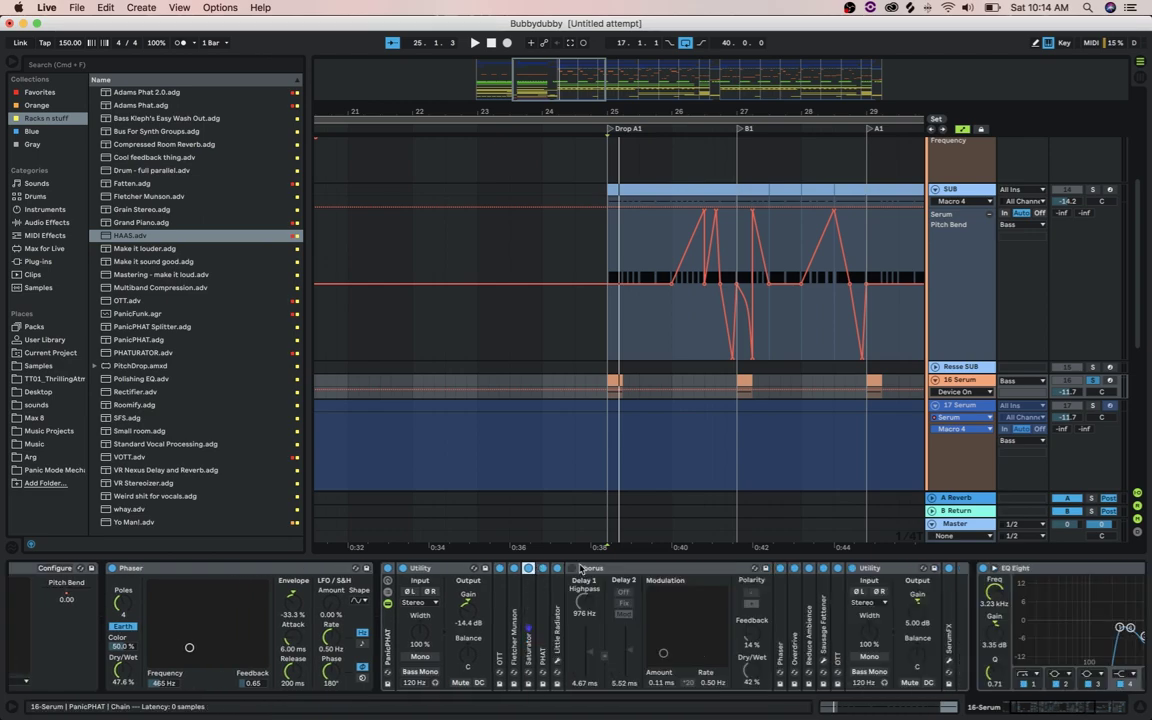
Examine the PHAT saturator and the Little Radiator plug-in window in the PanicPHAT rack, and collapse both along with Chorus
{"action": "double_click", "coordinate": [541, 624]}
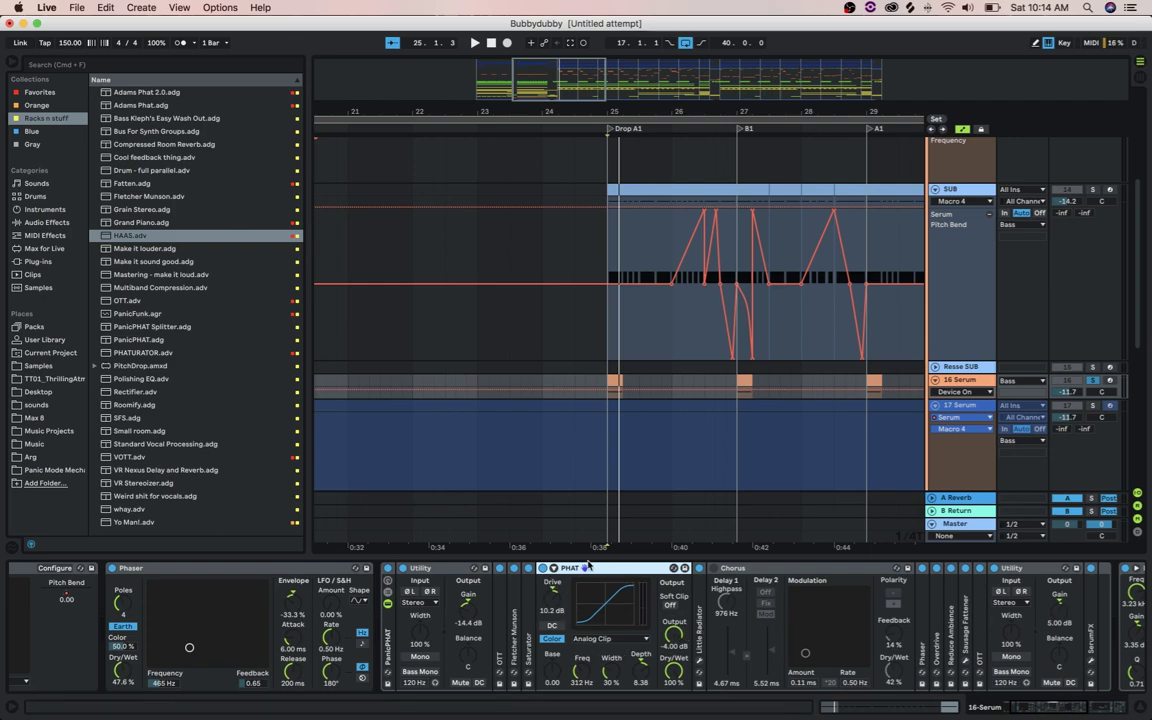
{"action": "double_click", "coordinate": [588, 567]}
{"action": "left_click", "coordinate": [558, 615]}
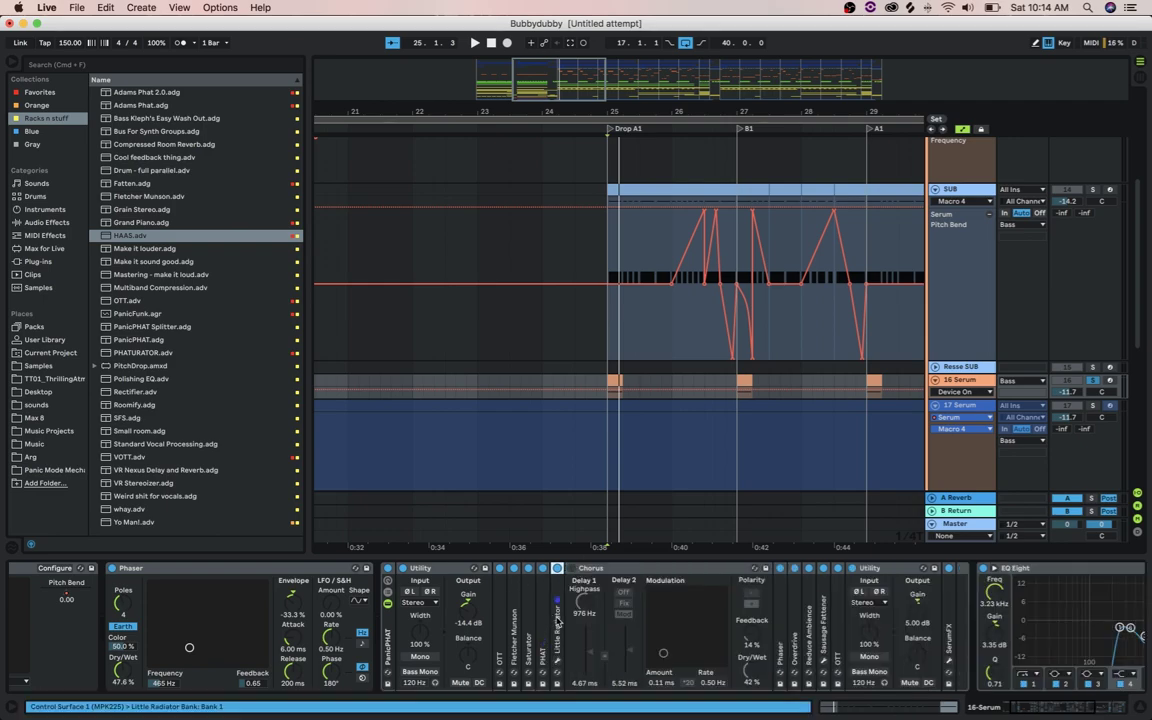
{"action": "double_click", "coordinate": [559, 618]}
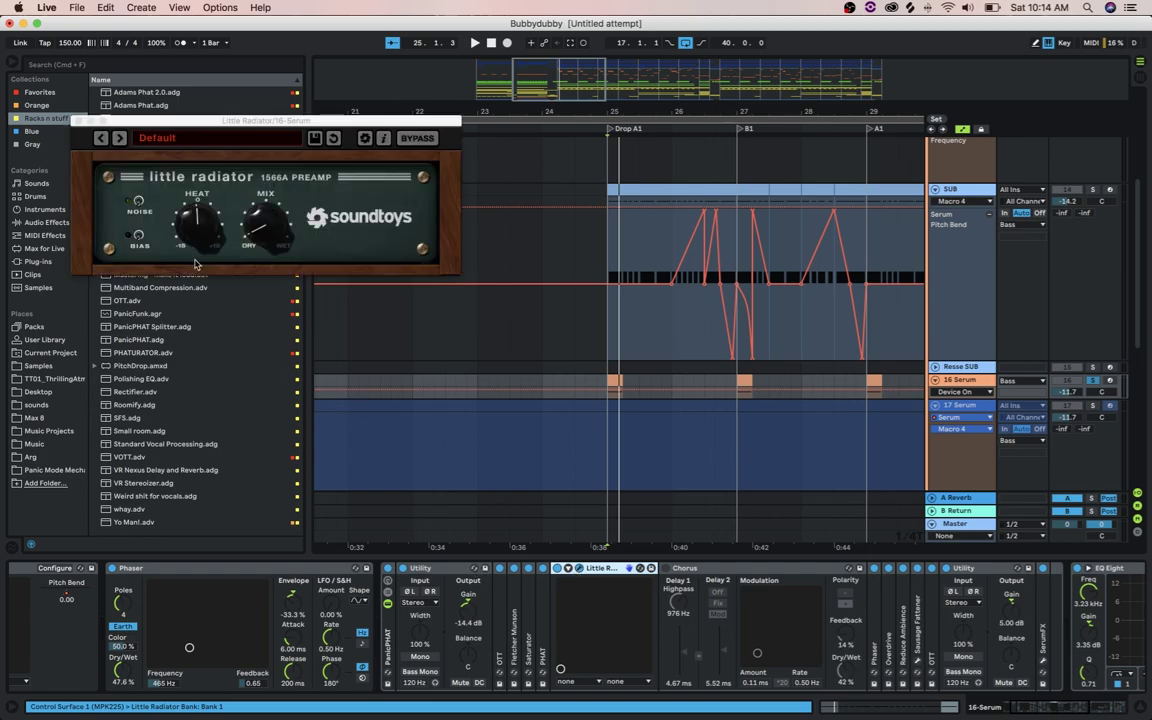
{"action": "left_click", "coordinate": [79, 121]}
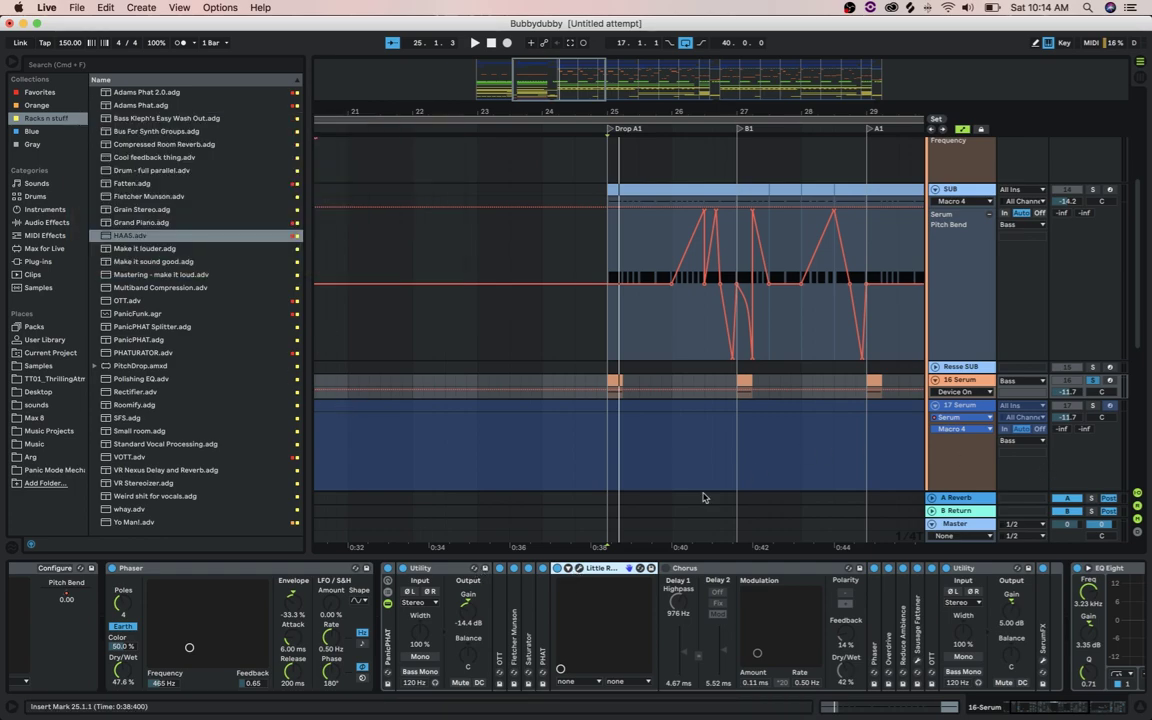
{"action": "double_click", "coordinate": [589, 569]}
{"action": "double_click", "coordinate": [598, 568]}
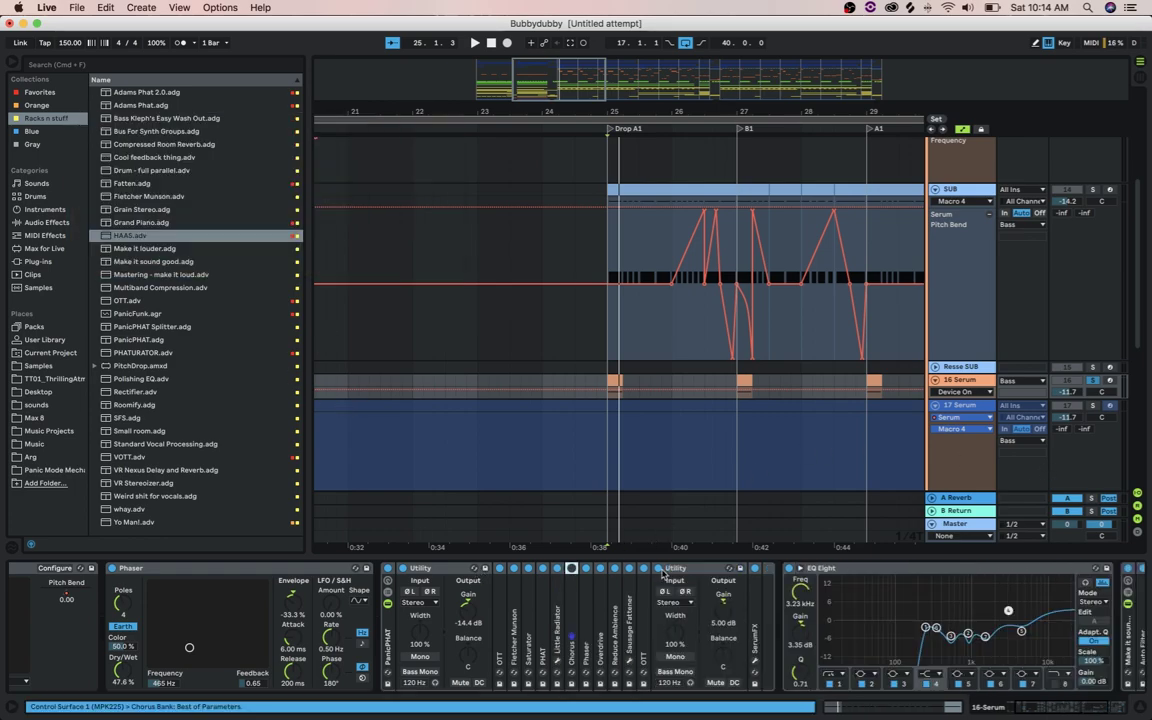
Examine the Phaser, Overdrive and Reduce Ambience devices inside the PanicPHAT rack, collapsing each one after viewing
{"action": "double_click", "coordinate": [588, 612]}
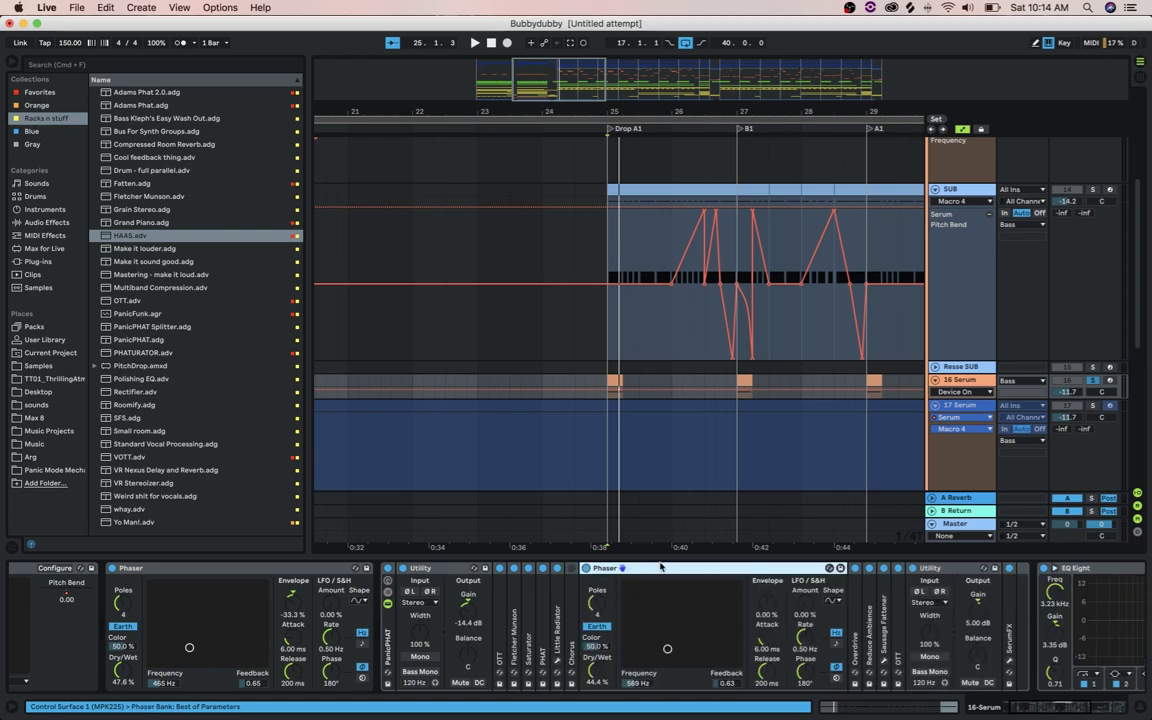
{"action": "double_click", "coordinate": [600, 568]}
{"action": "double_click", "coordinate": [600, 640]}
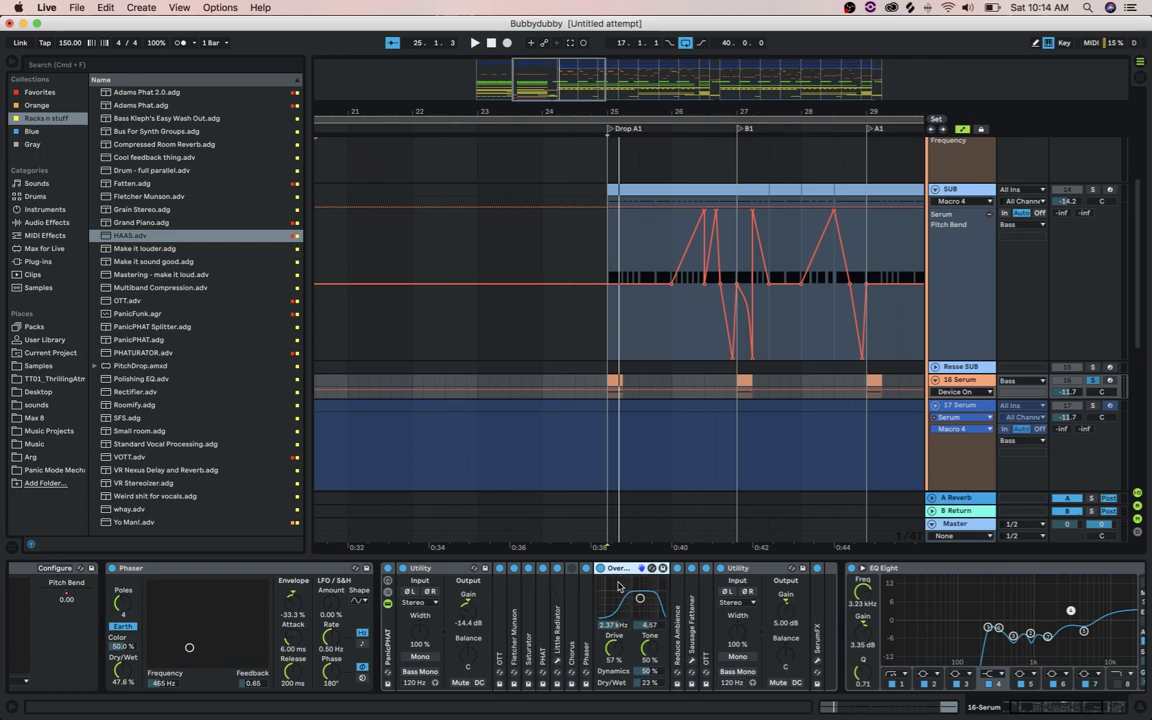
{"action": "double_click", "coordinate": [624, 569]}
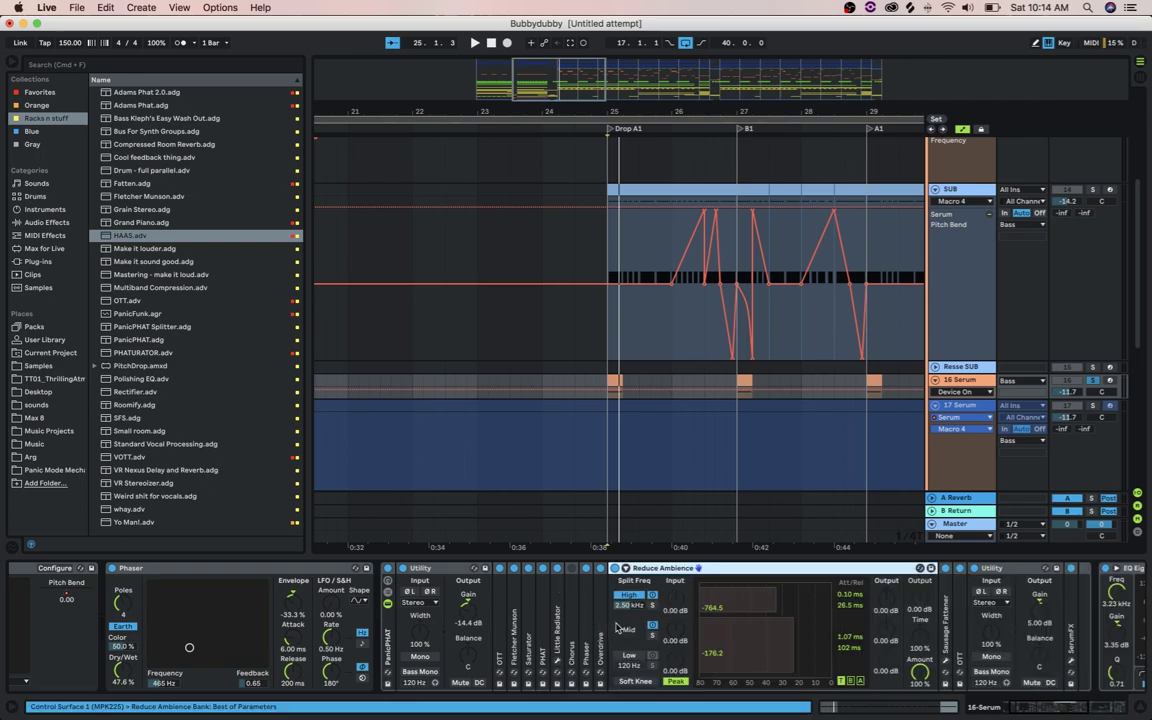
{"action": "double_click", "coordinate": [614, 600]}
{"action": "double_click", "coordinate": [688, 569]}
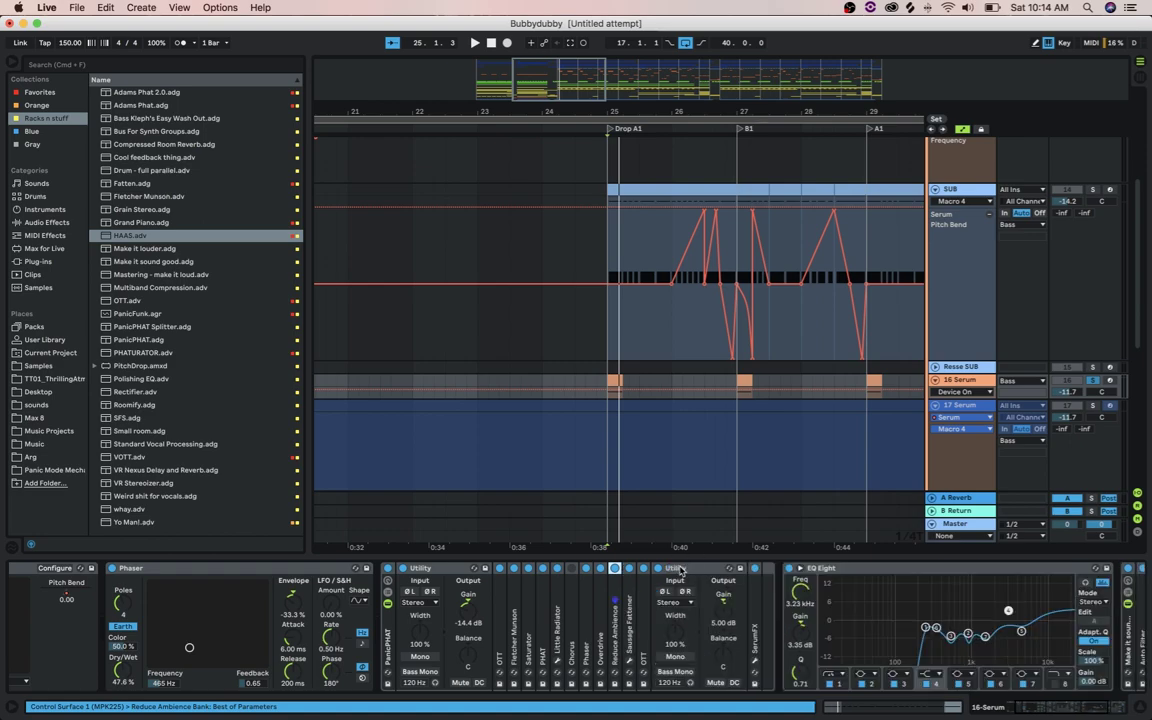
{"action": "double_click", "coordinate": [618, 600]}
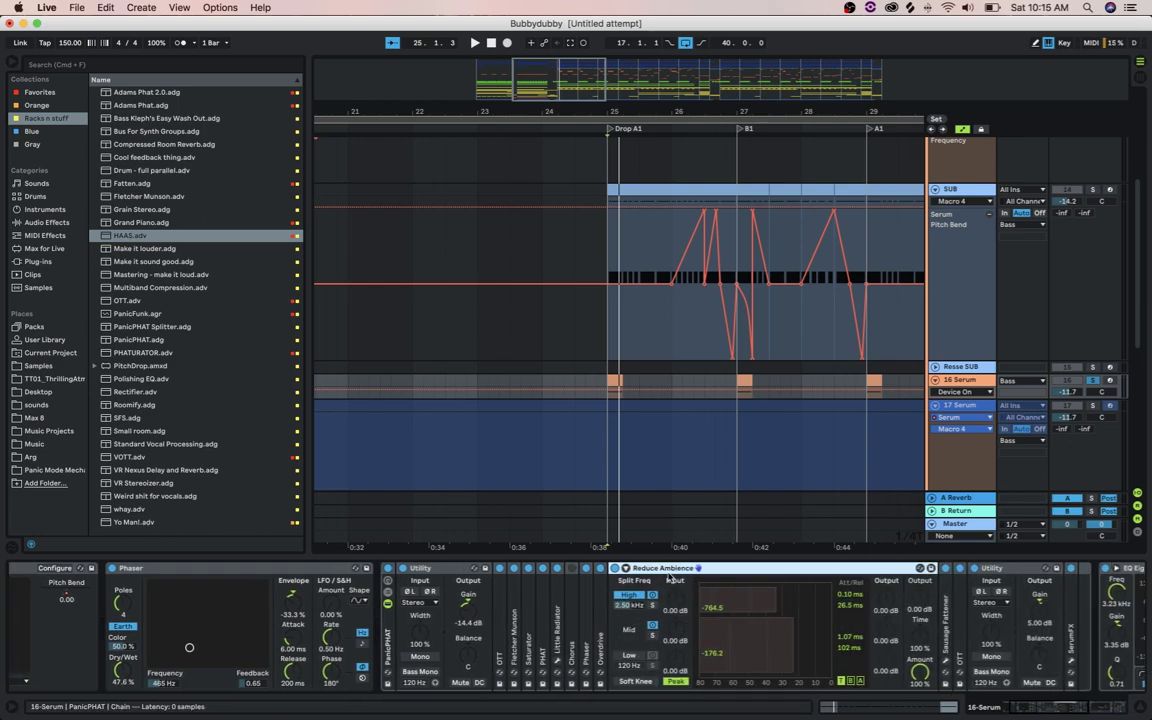
{"action": "scroll", "coordinate": [668, 580], "scroll_direction": "right", "scroll_amount": 5}
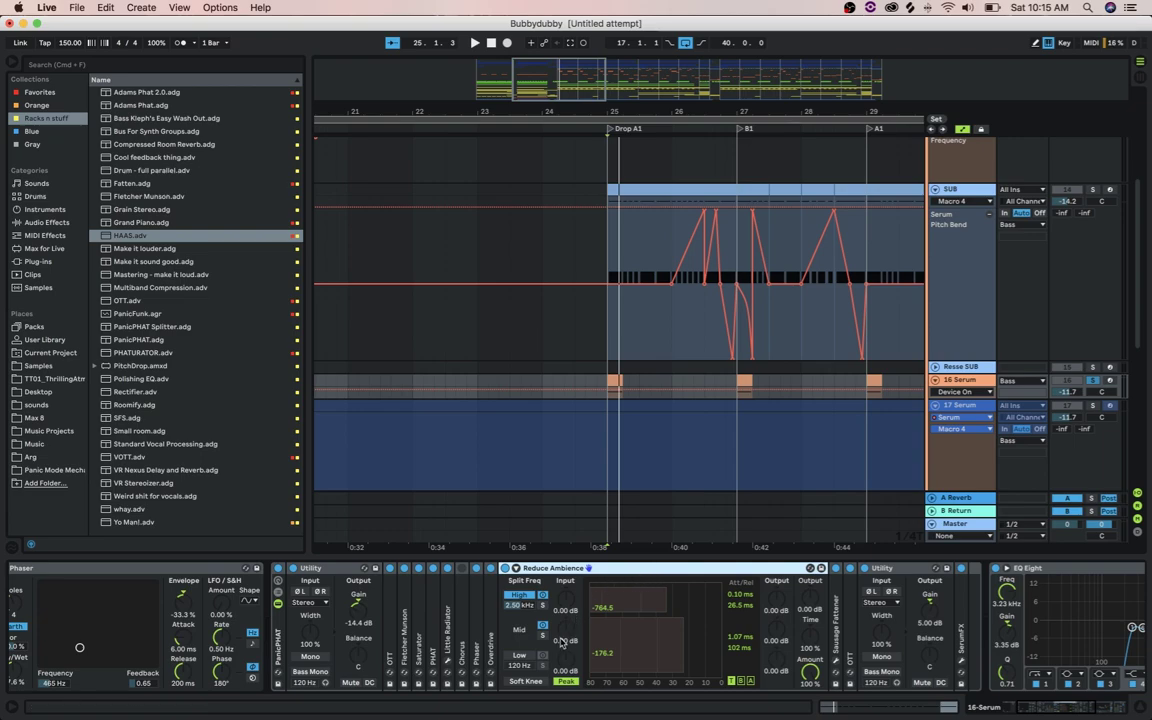
{"action": "double_click", "coordinate": [638, 570]}
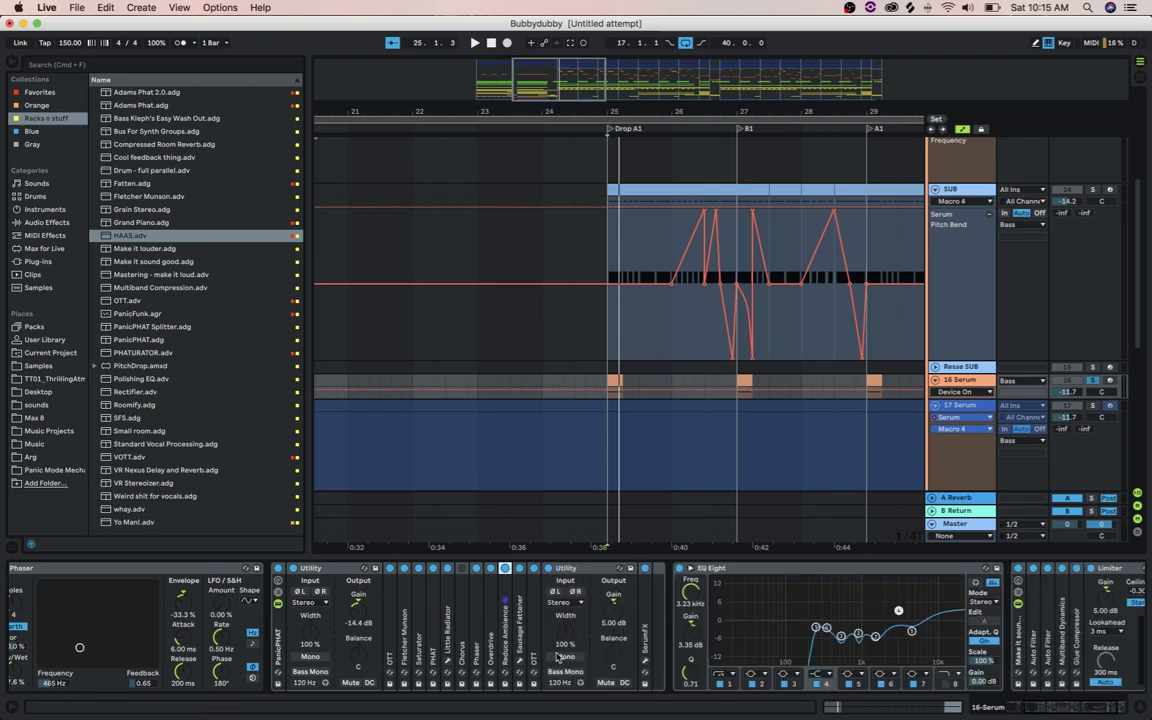
Expand Sausage Fattener in the PanicPHAT rack, view its plug-in window, and close and collapse it
{"action": "double_click", "coordinate": [526, 651]}
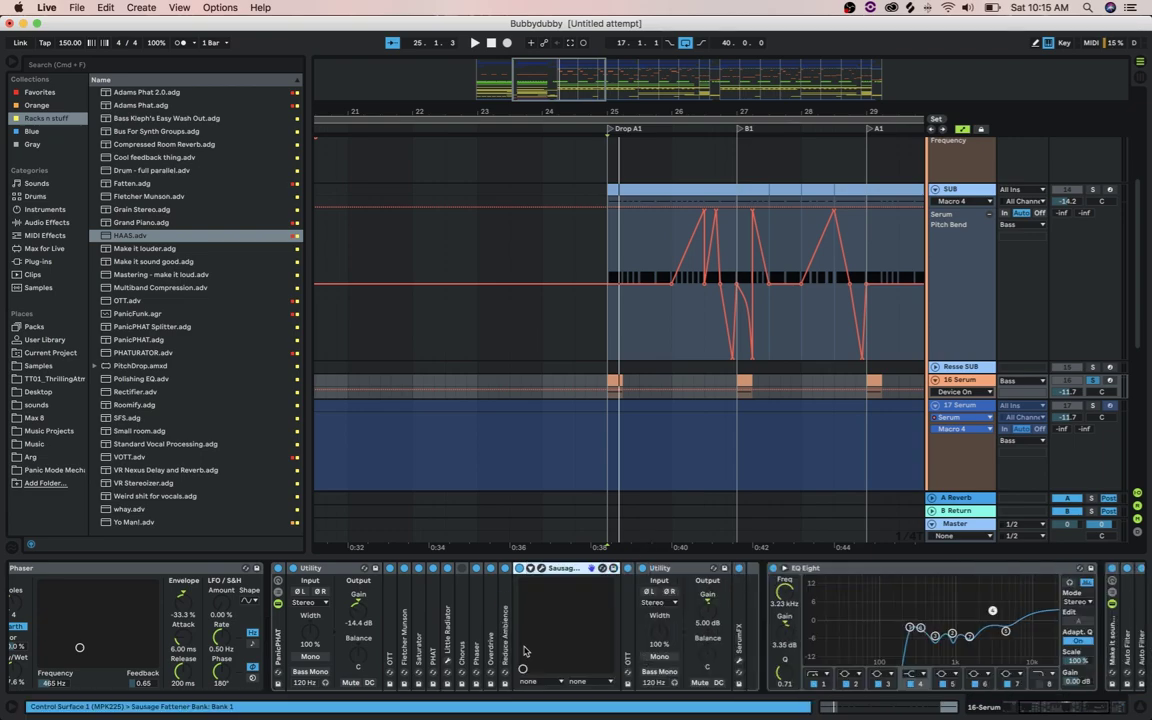
{"action": "left_click", "coordinate": [542, 569]}
{"action": "left_click", "coordinate": [83, 129]}
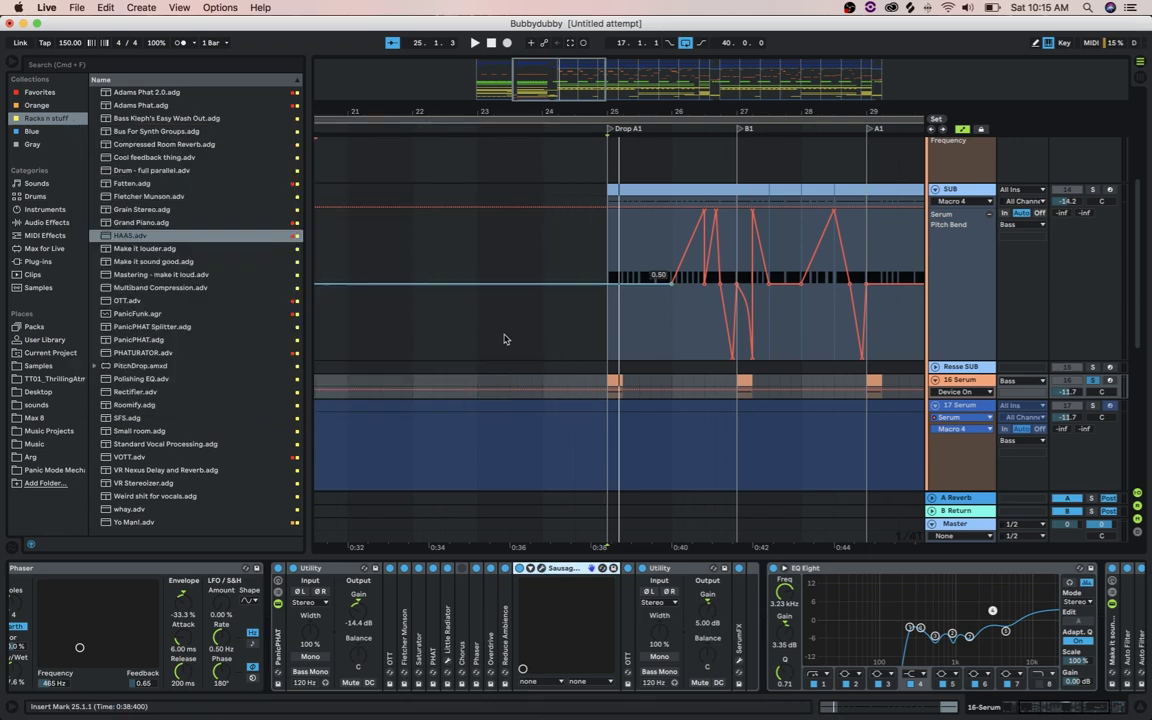
{"action": "left_click", "coordinate": [542, 569]}
{"action": "left_click", "coordinate": [543, 568]}
{"action": "double_click", "coordinate": [582, 568]}
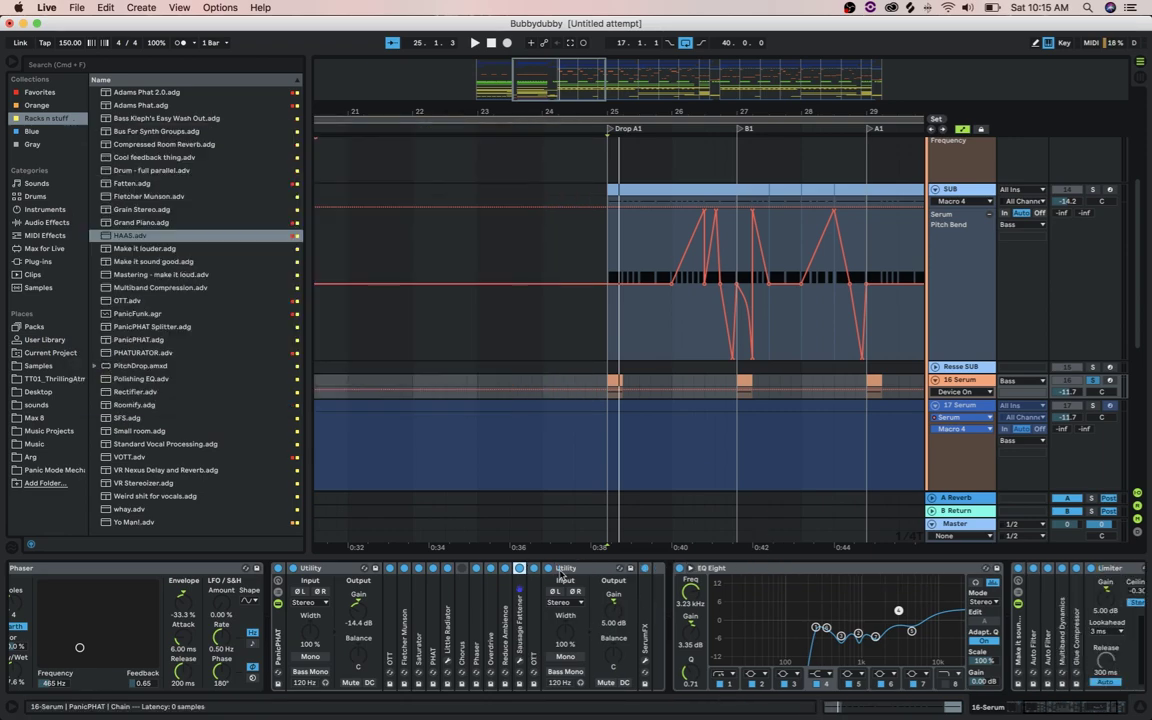
Examine the last OTT, the second Utility and the SerumFX plug-in window at the end of the PanicPHAT rack
{"action": "double_click", "coordinate": [535, 628]}
{"action": "double_click", "coordinate": [604, 569]}
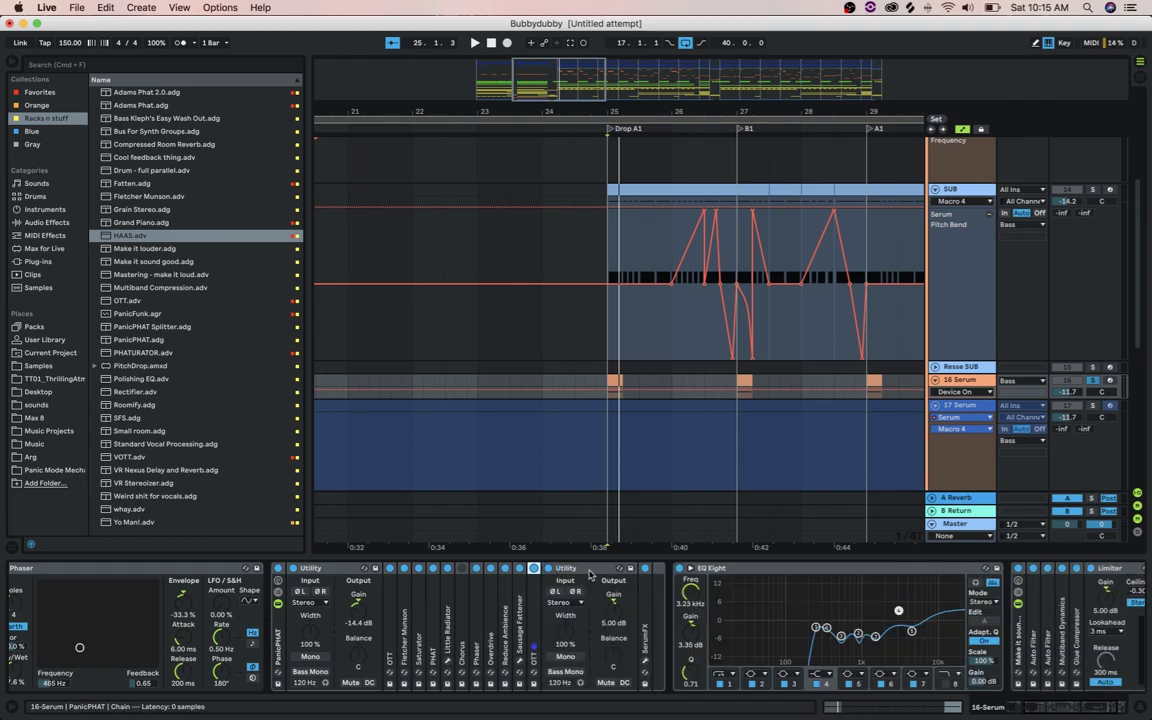
{"action": "left_click", "coordinate": [575, 570]}
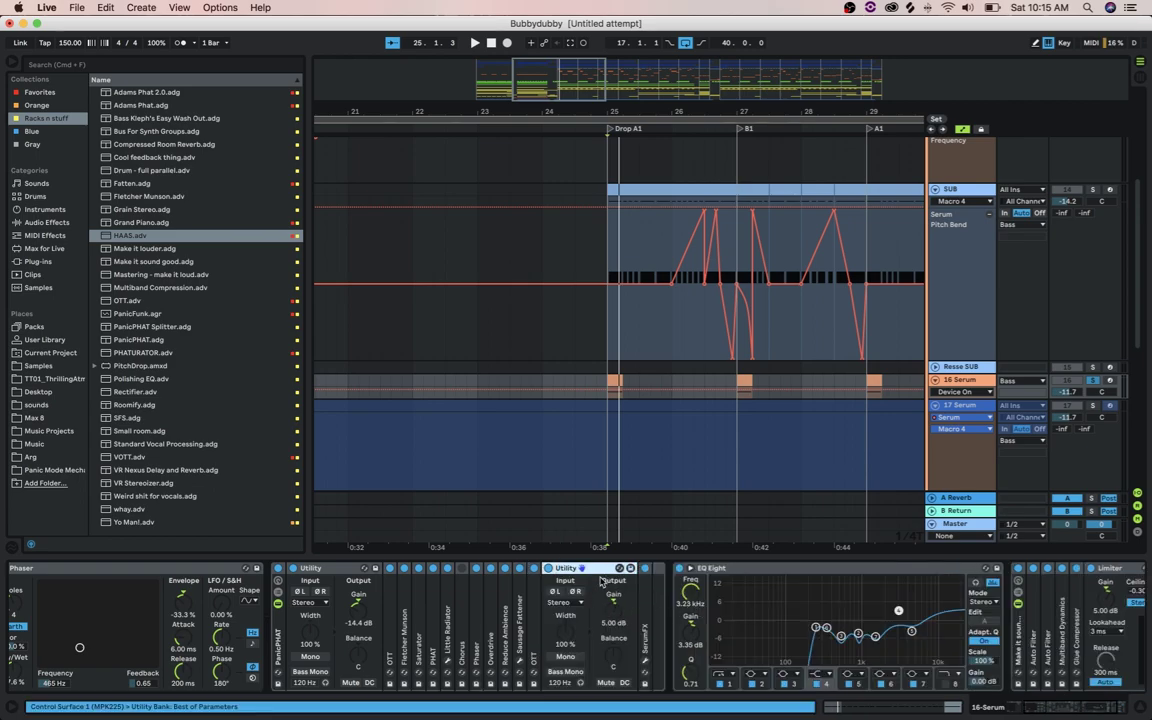
{"action": "left_click", "coordinate": [650, 596]}
{"action": "double_click", "coordinate": [650, 596]}
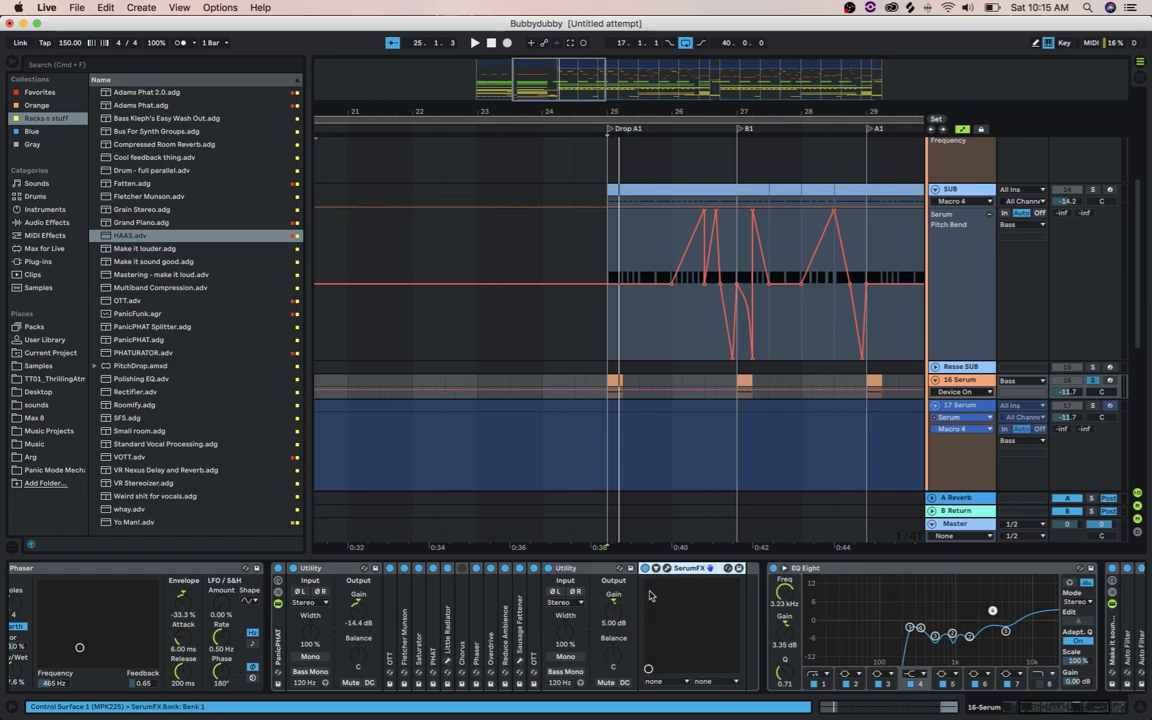
{"action": "left_click", "coordinate": [661, 570]}
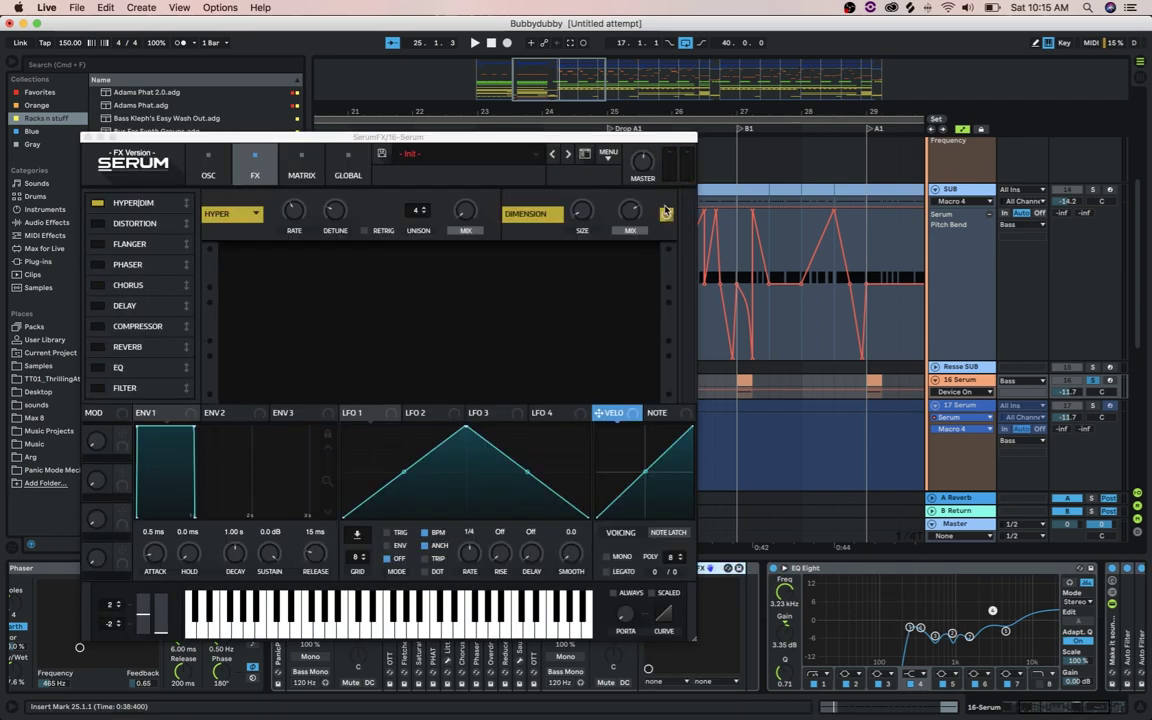
{"action": "left_click", "coordinate": [86, 136]}
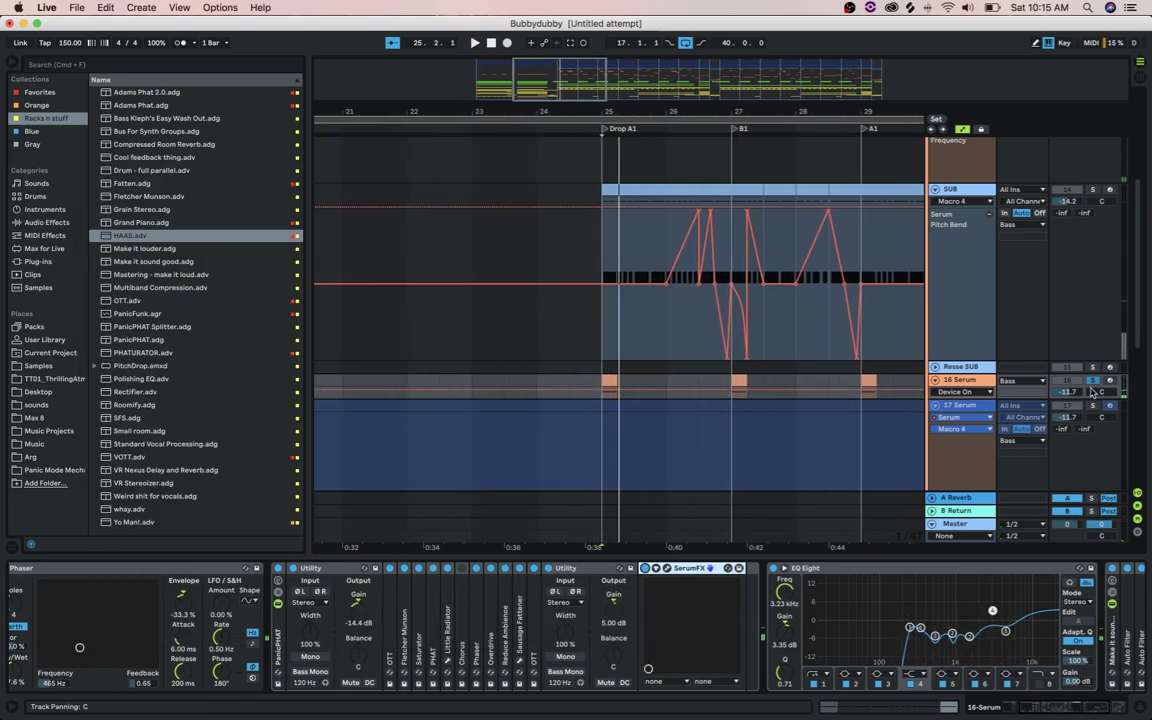
Toggle track 16's EQ Eight to compare the sound, and select both Auto Filters in the expanded Make it sound good rack
{"action": "scroll", "coordinate": [549, 601], "scroll_direction": "right", "scroll_amount": 3}
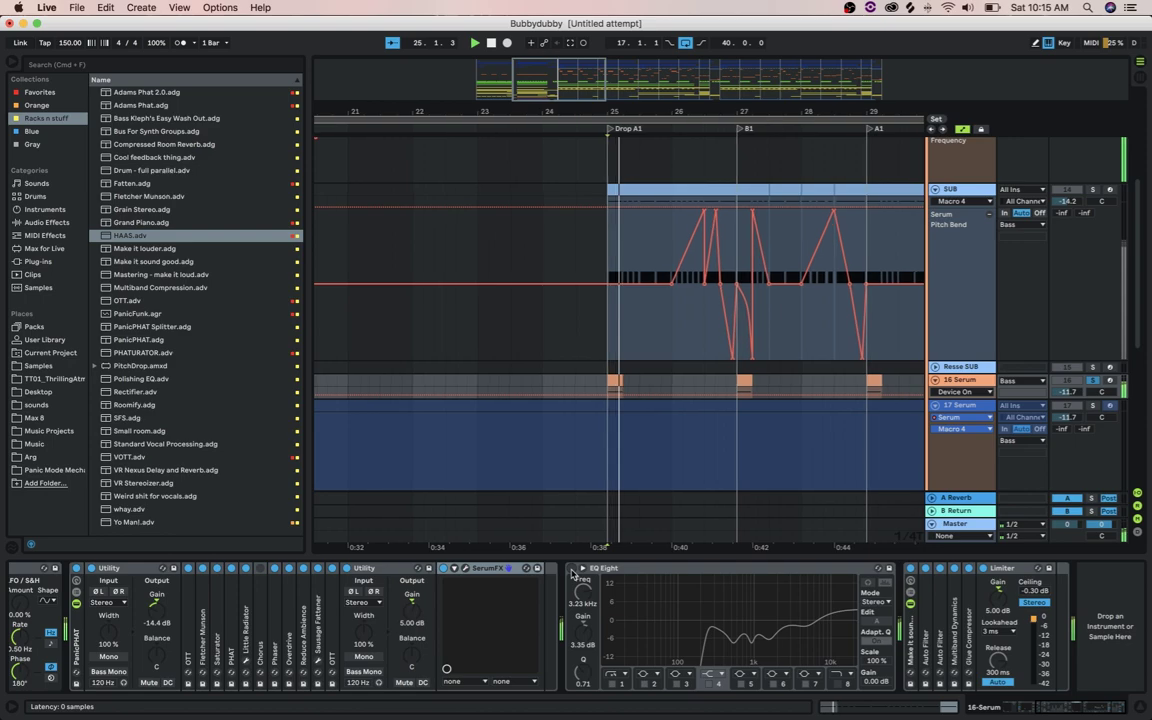
{"action": "left_click", "coordinate": [573, 569]}
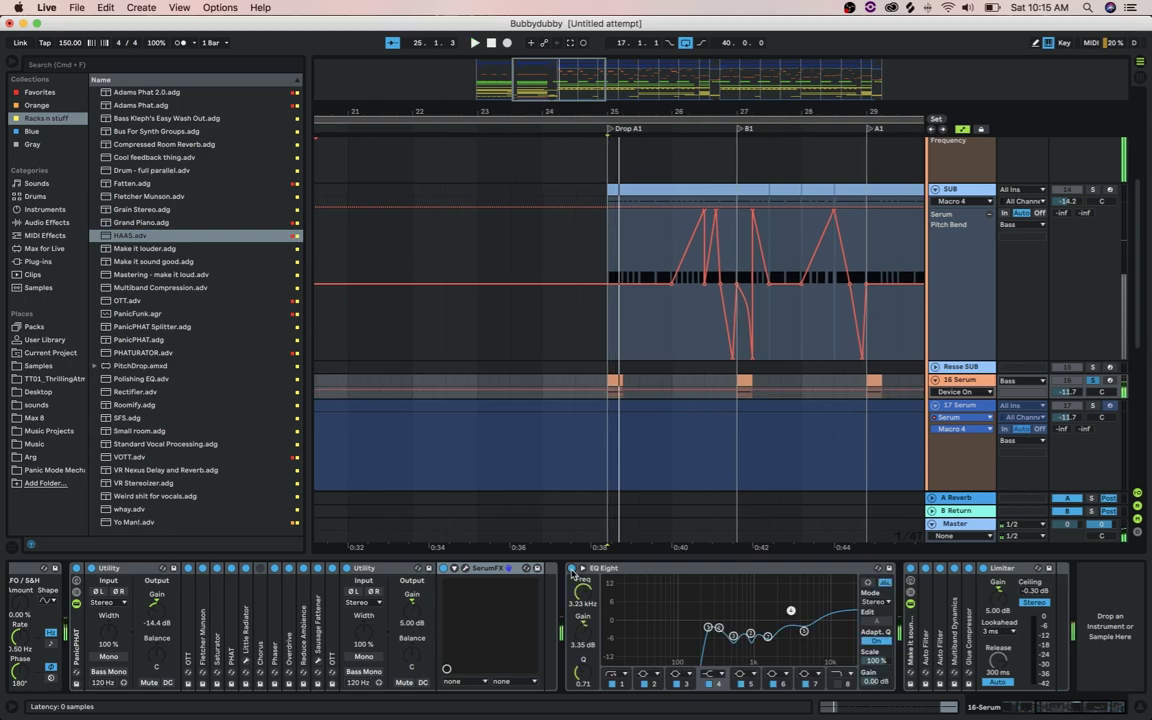
{"action": "left_click", "coordinate": [909, 636]}
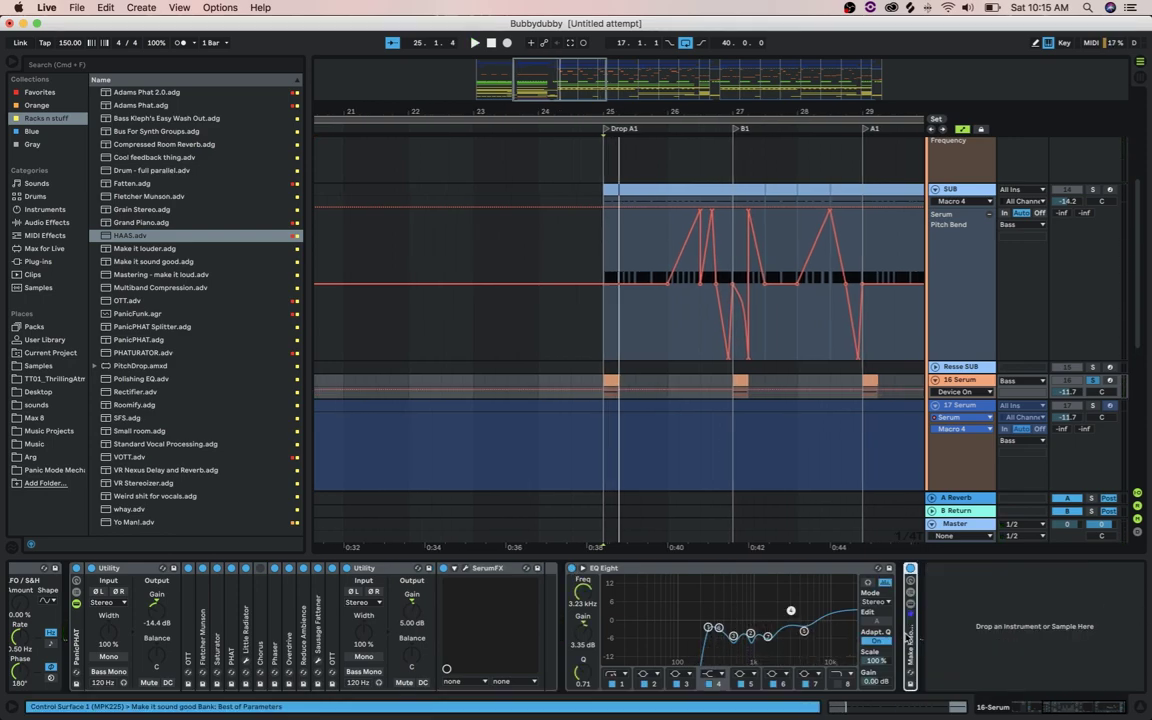
{"action": "scroll", "coordinate": [714, 585], "scroll_direction": "right", "scroll_amount": 5}
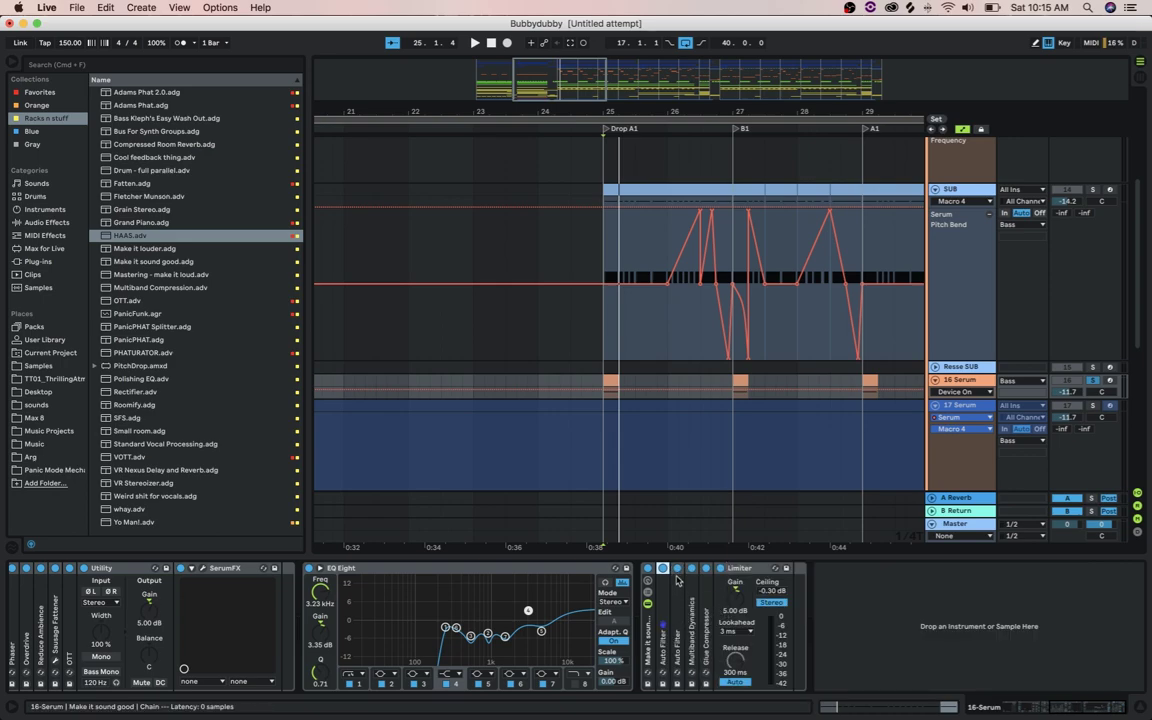
{"action": "left_click", "coordinate": [677, 582], "text": "shift"}
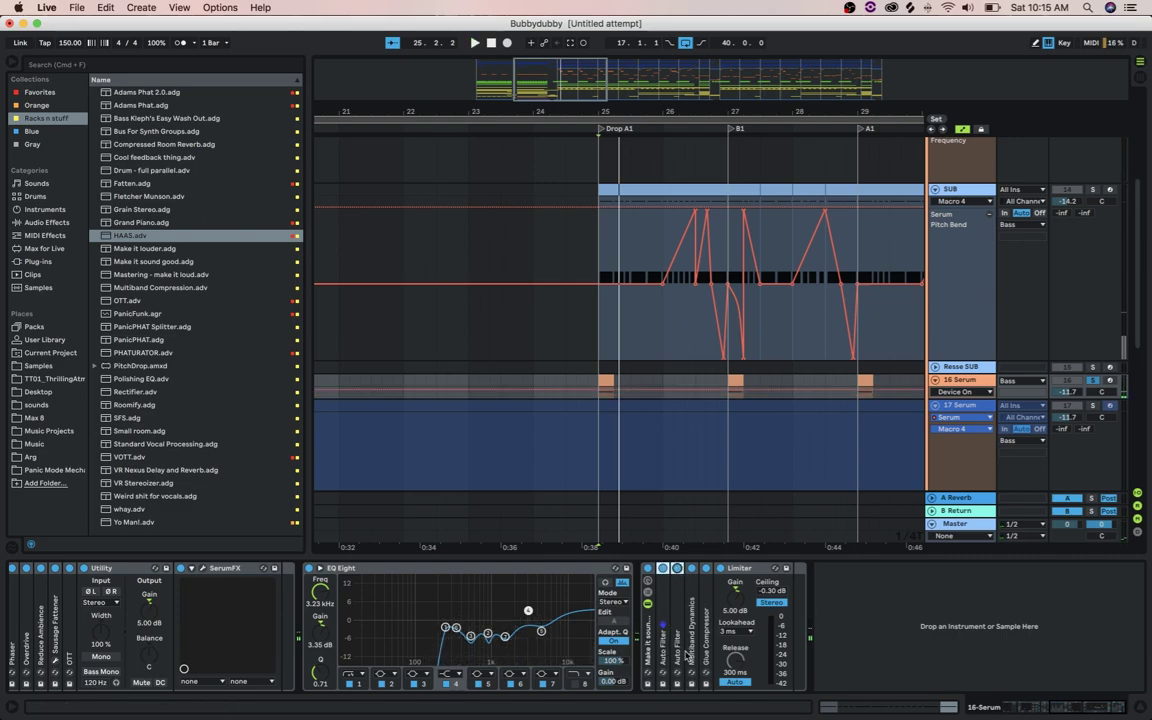
{"action": "scroll", "coordinate": [627, 628], "scroll_direction": "left", "scroll_amount": 1}
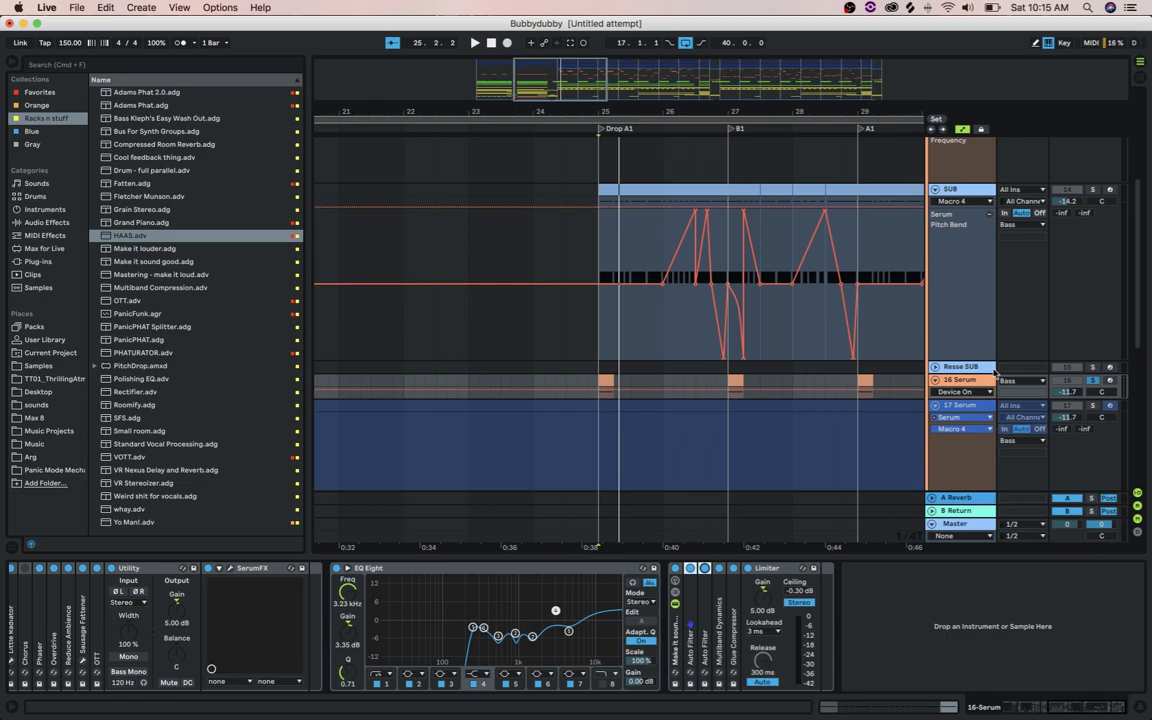
{"action": "right_click", "coordinate": [985, 380]}
{"action": "left_click", "coordinate": [909, 389]}
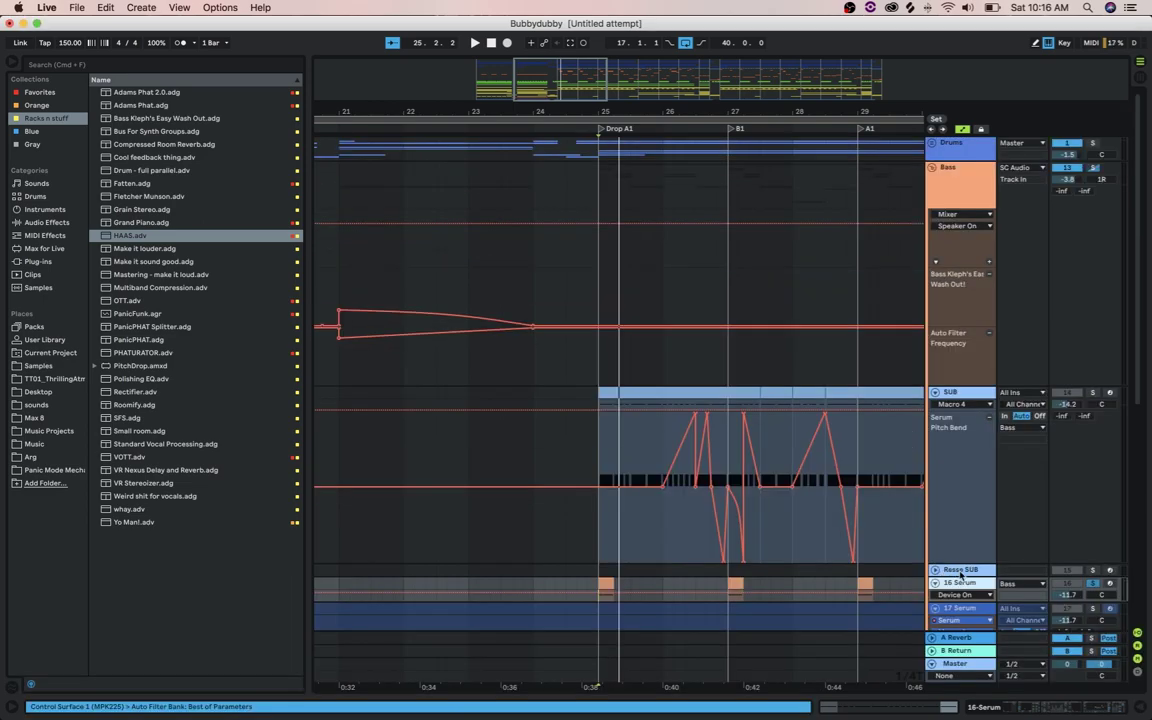
{"action": "left_click", "coordinate": [959, 571]}
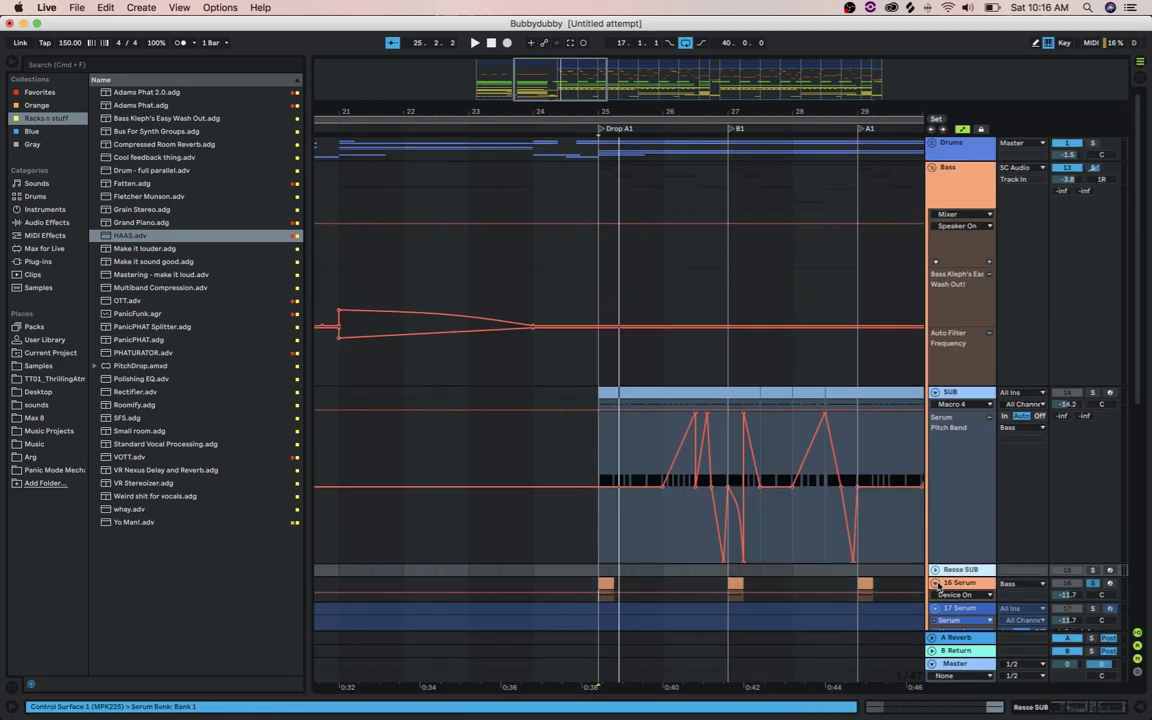
{"action": "left_click", "coordinate": [937, 585]}
{"action": "double_click", "coordinate": [933, 585]}
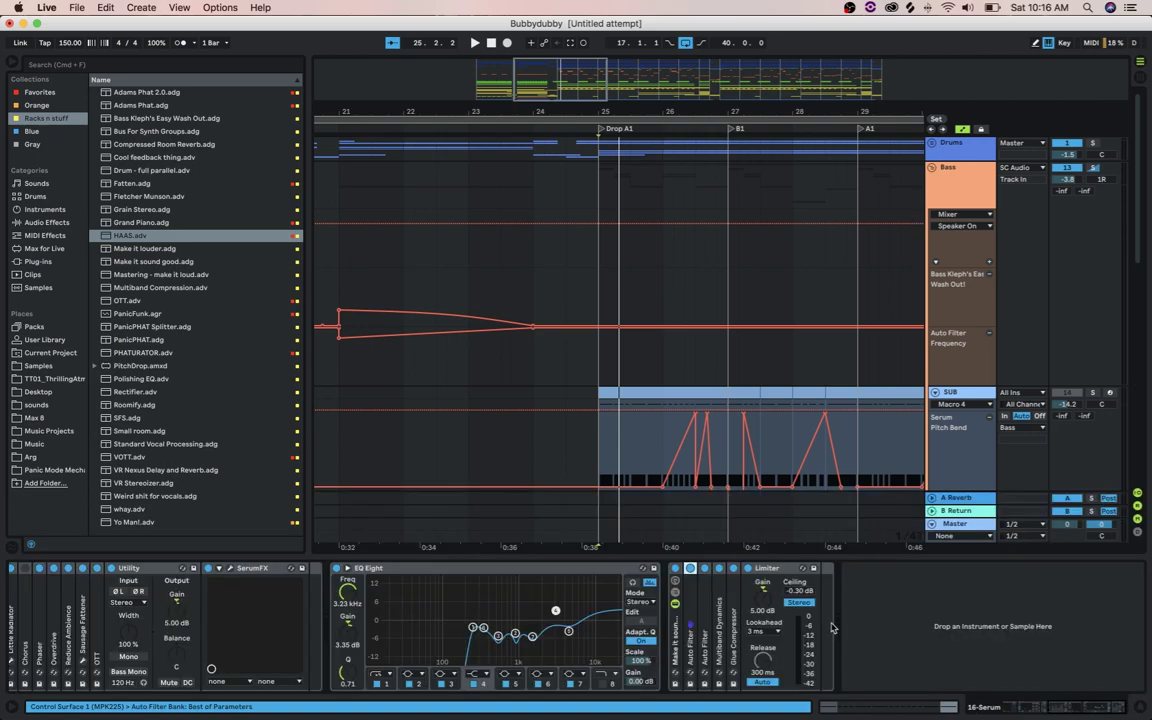
View the Serum plug-in window at the start of track 16's device chain and close it
{"action": "scroll", "coordinate": [88, 600], "scroll_direction": "left", "scroll_amount": 5}
{"action": "scroll", "coordinate": [88, 600], "scroll_direction": "left", "scroll_amount": 3}
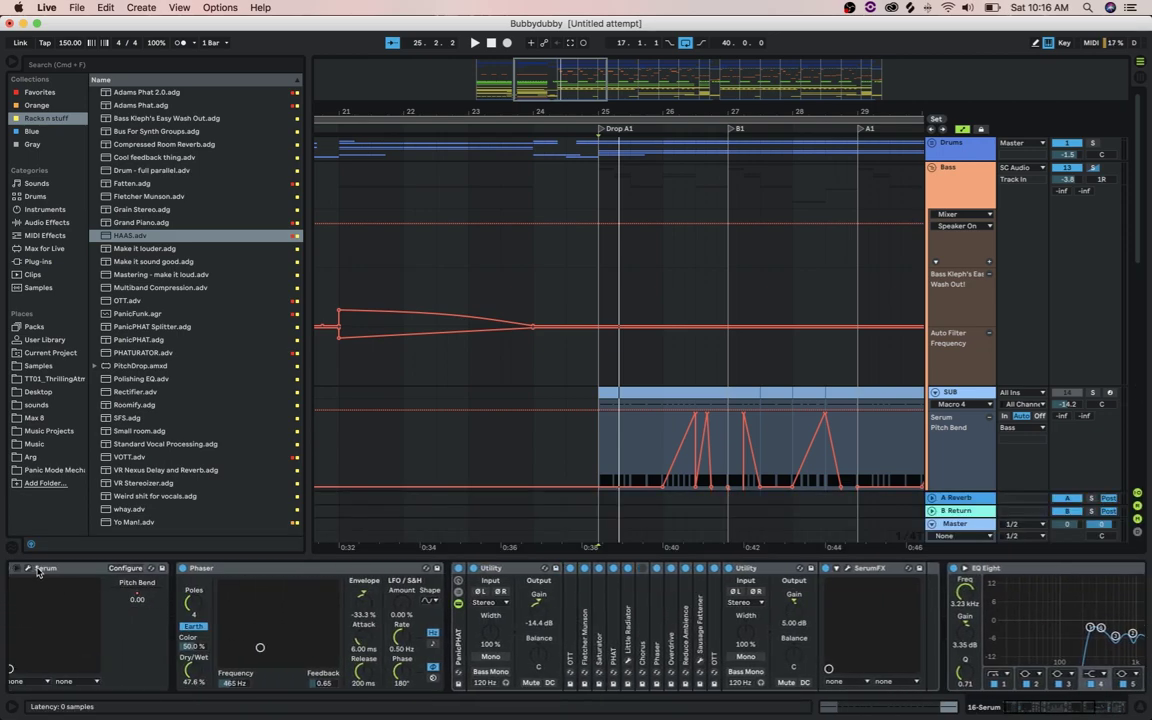
{"action": "left_click", "coordinate": [31, 568]}
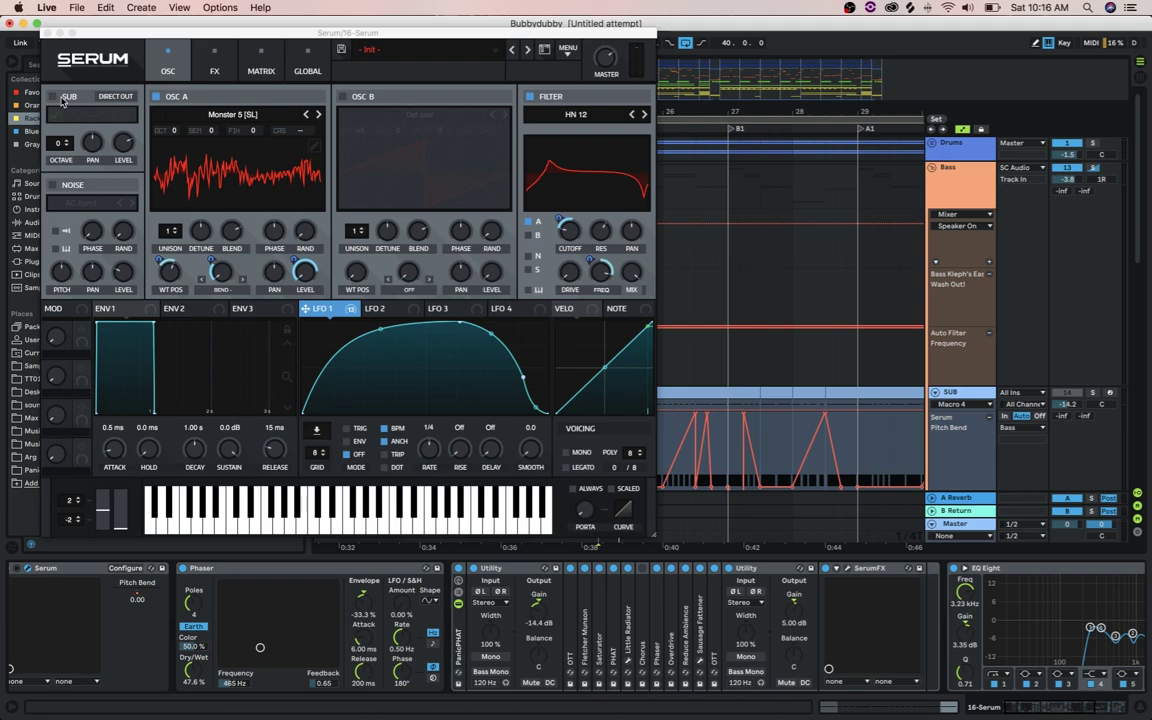
{"action": "left_click", "coordinate": [46, 34]}
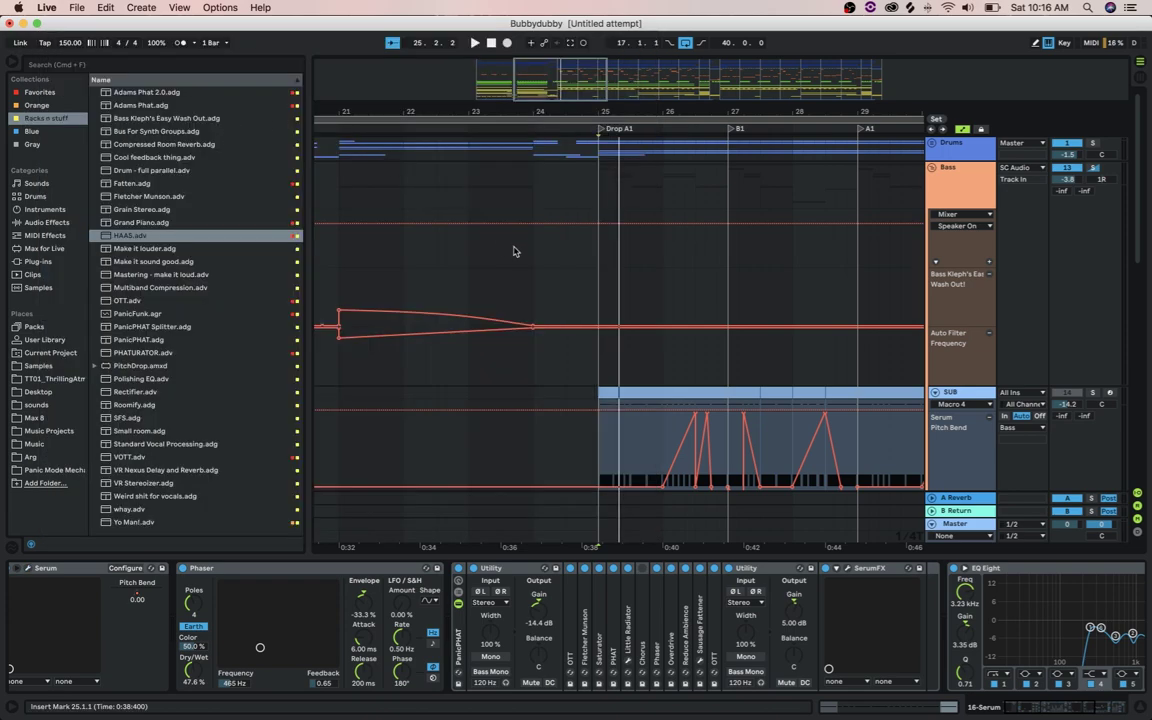
Look over track 16's effect chain, place the playback start at Drop A1 on the SUB track, and reselect 16 Serum
{"action": "scroll", "coordinate": [741, 396], "scroll_direction": "down", "scroll_amount": 5}
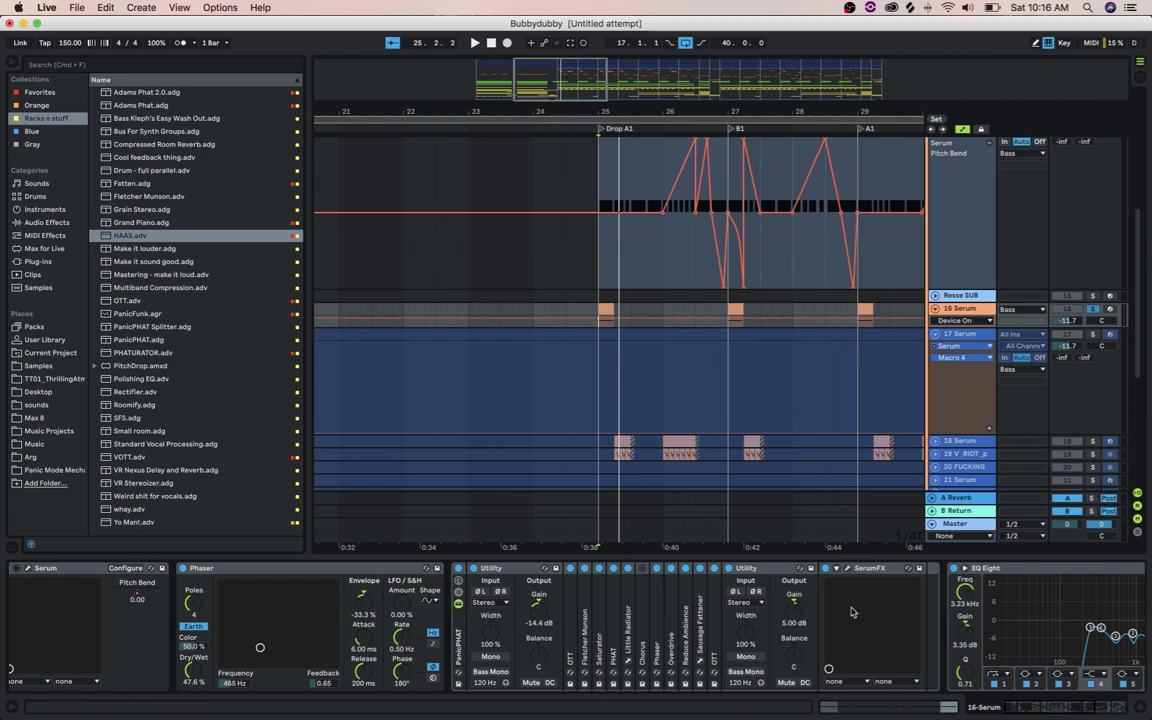
{"action": "scroll", "coordinate": [860, 588], "scroll_direction": "right", "scroll_amount": 10}
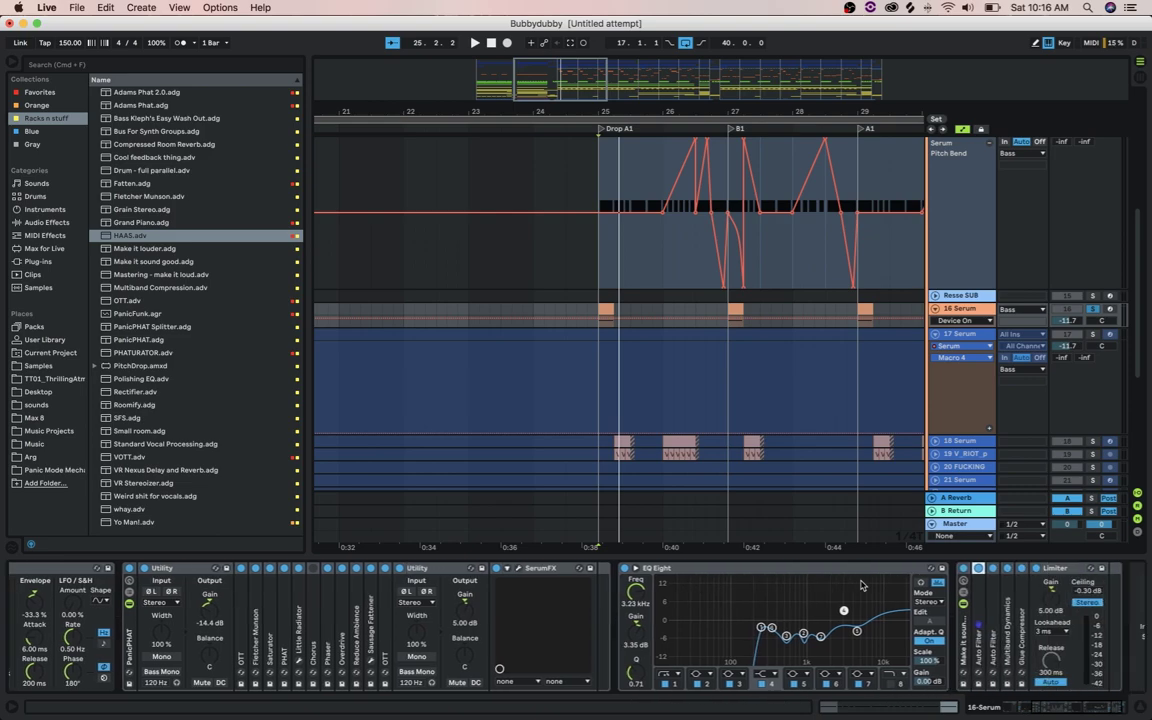
{"action": "scroll", "coordinate": [712, 448], "scroll_direction": "up", "scroll_amount": 5}
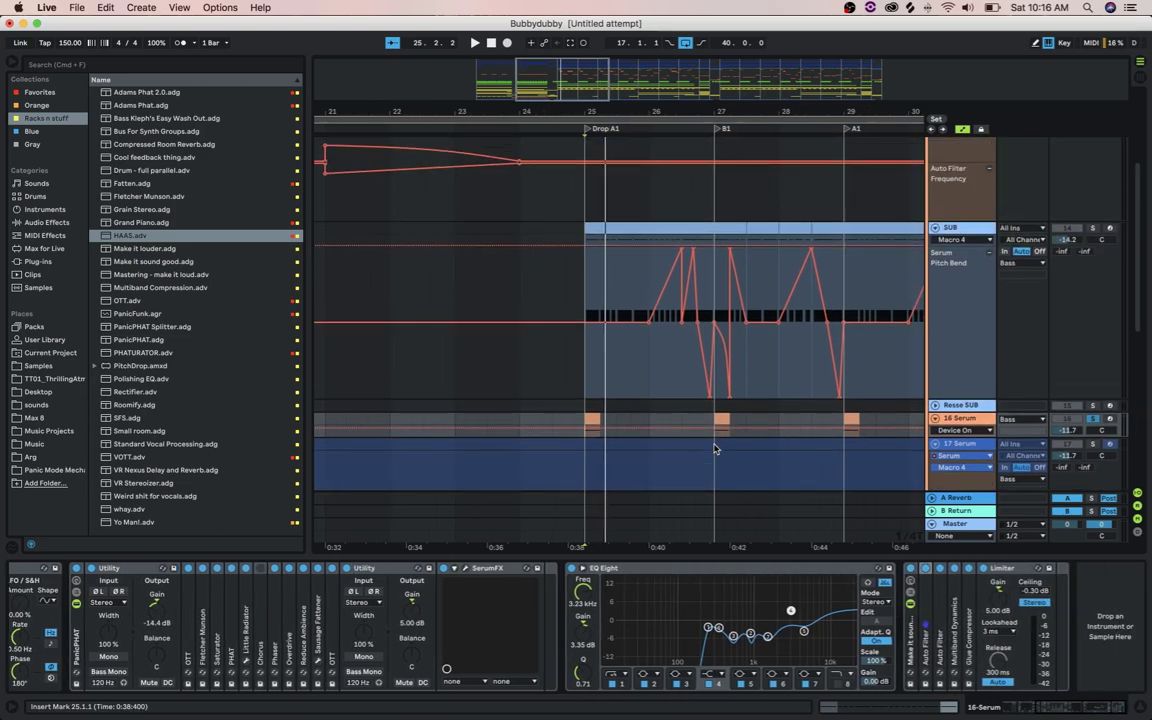
{"action": "scroll", "coordinate": [760, 410], "scroll_direction": "right", "scroll_amount": 3}
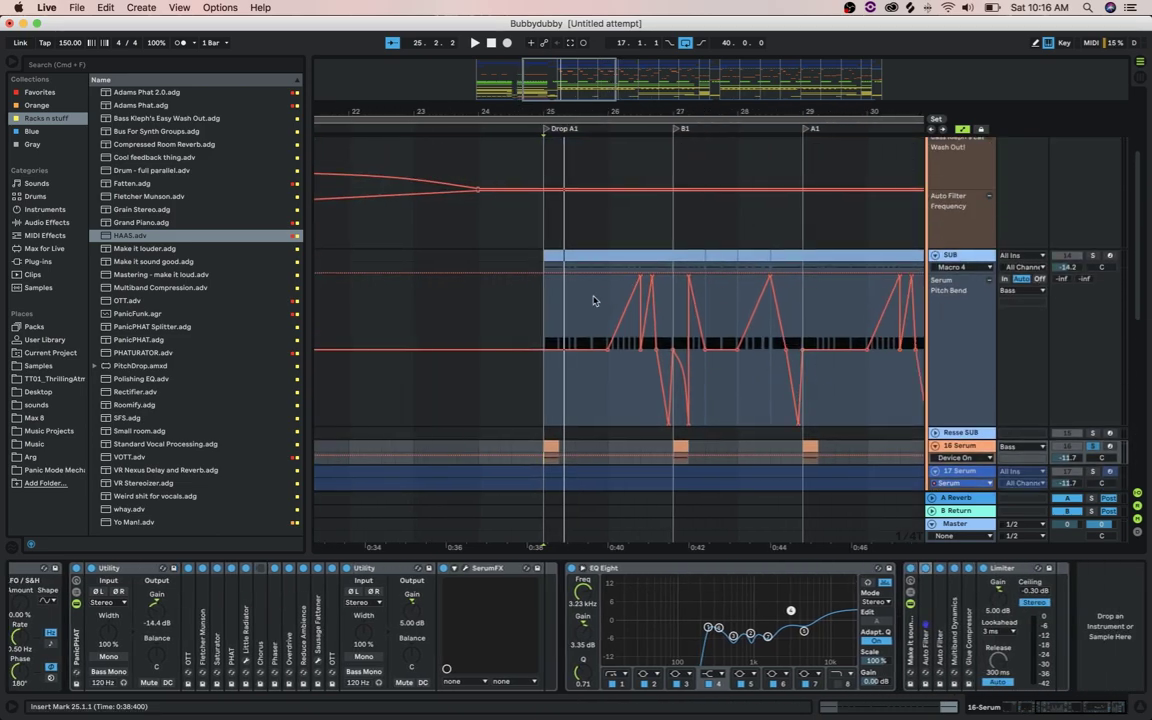
{"action": "left_click", "coordinate": [548, 316]}
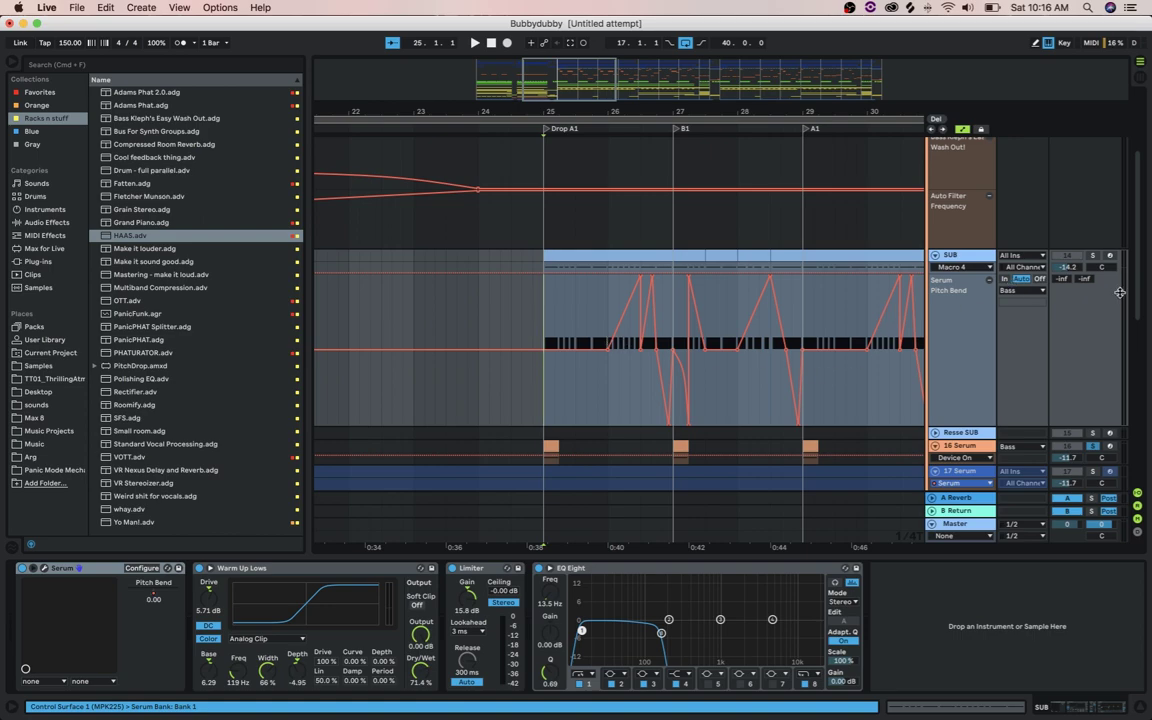
{"action": "scroll", "coordinate": [1000, 385], "scroll_direction": "down", "scroll_amount": 2}
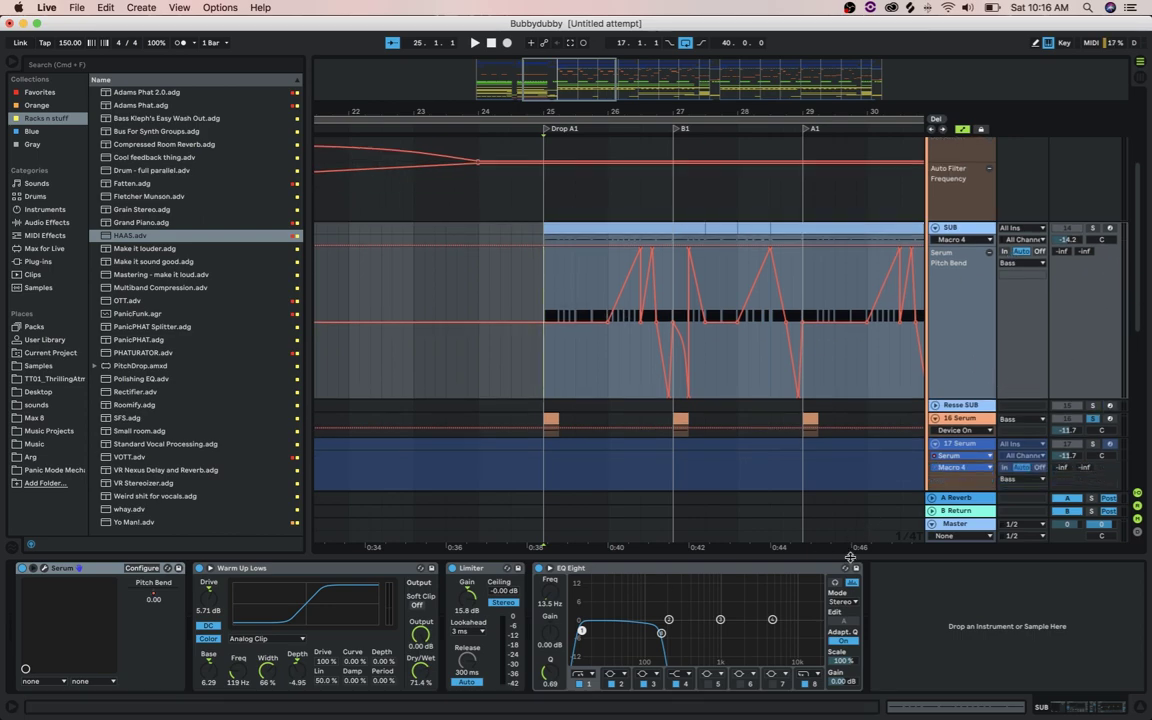
{"action": "left_click", "coordinate": [964, 430]}
{"action": "left_click", "coordinate": [963, 419]}
{"action": "left_click", "coordinate": [963, 419]}
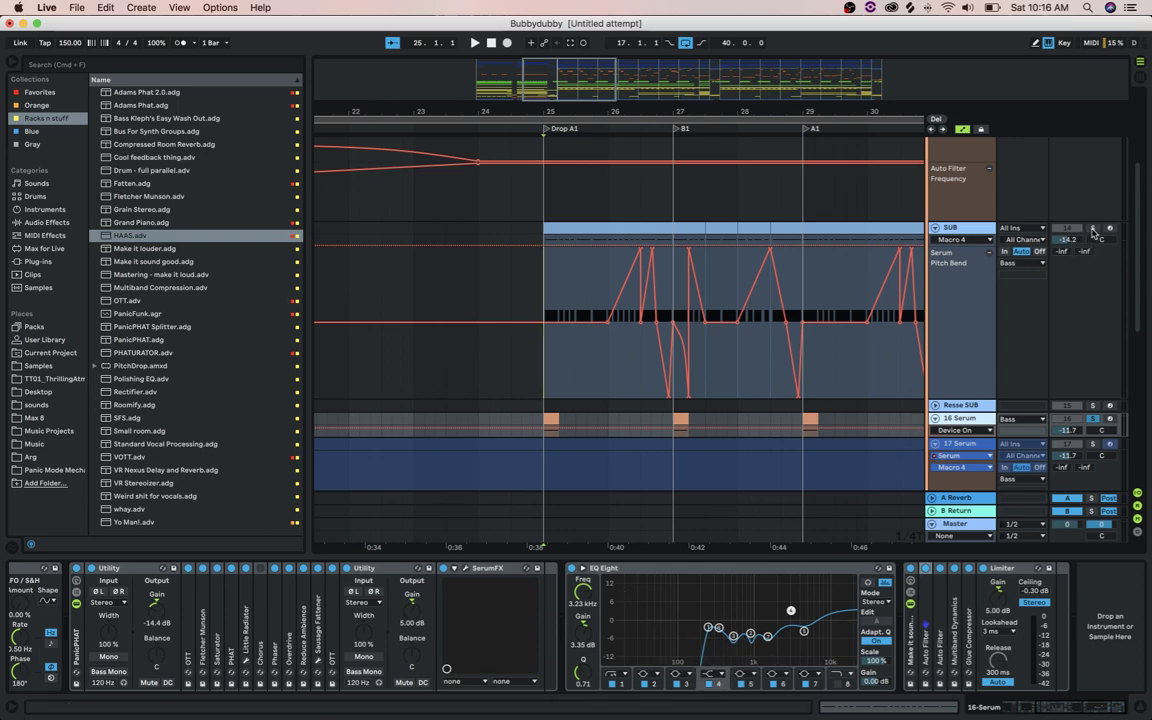
Solo the SUB track together with 16 Serum, play from Drop A1, and zoom in on bar 25
{"action": "key", "text": "space"}
{"action": "key", "text": "space"}
{"action": "key", "text": "space"}
{"action": "key", "text": "space"}
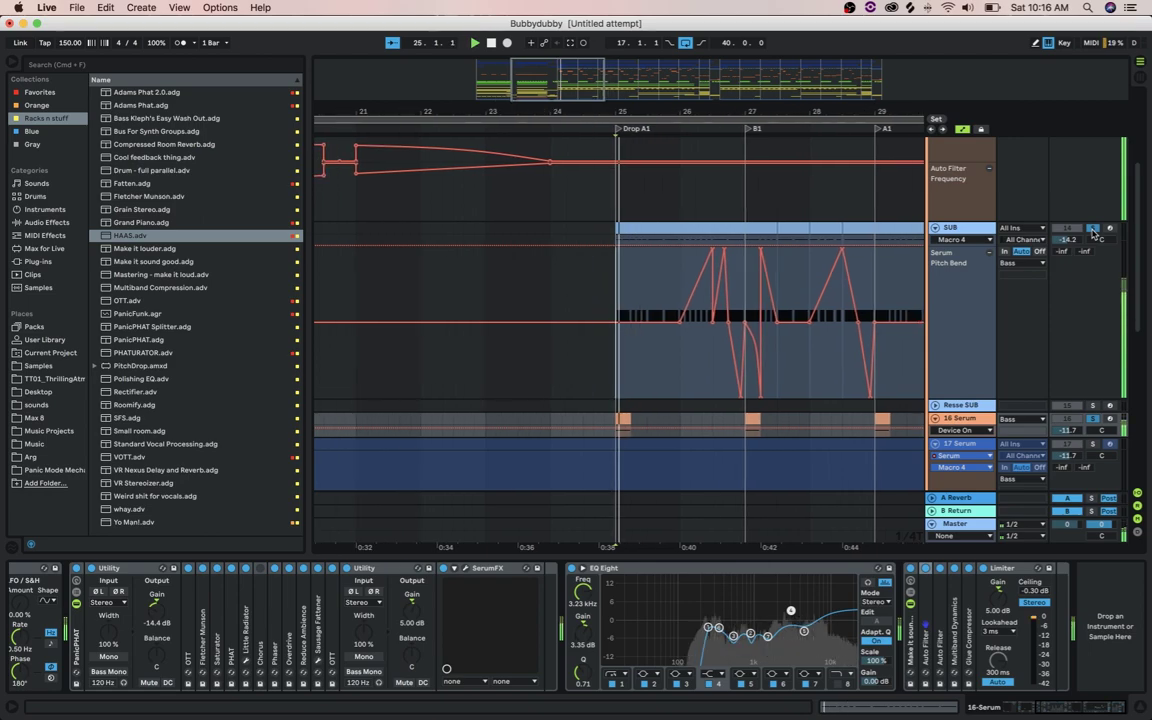
{"action": "left_click_drag", "start_coordinate": [618, 105], "coordinate": [670, 109]}
{"action": "scroll", "coordinate": [821, 657], "scroll_direction": "left", "scroll_amount": 5}
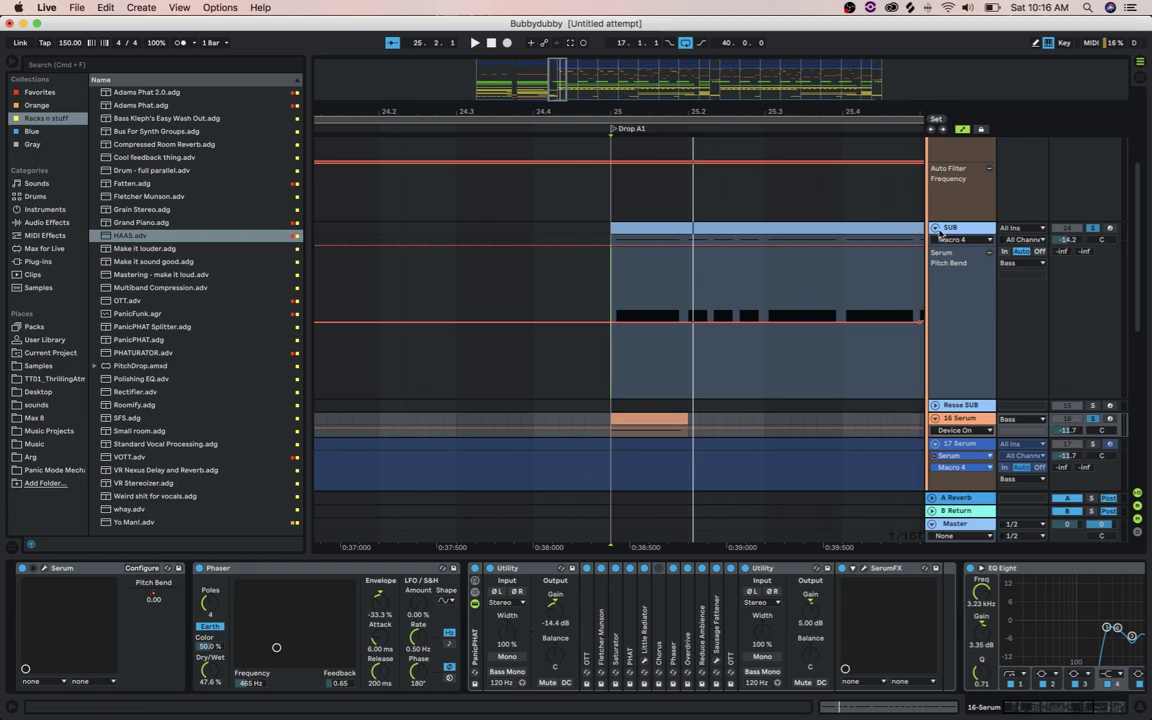
Show the SUB track's devices, examine its Serum's oscillator and FX pages, and close the plug-in window
{"action": "left_click", "coordinate": [955, 228]}
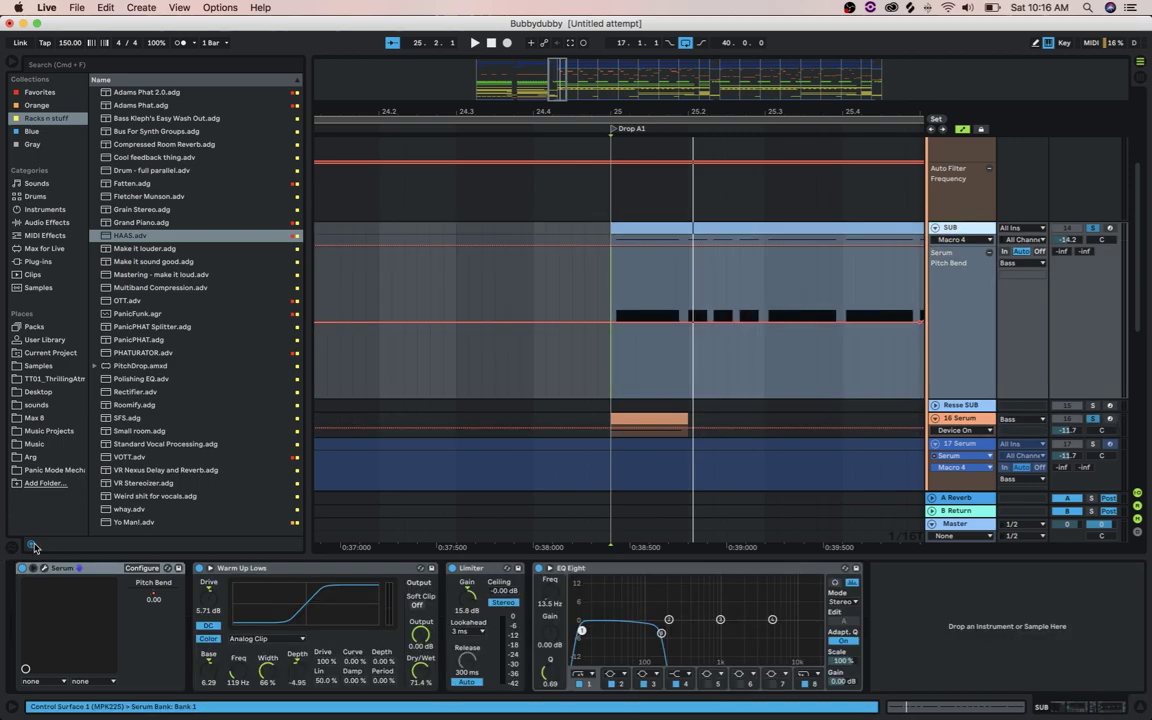
{"action": "left_click", "coordinate": [62, 567]}
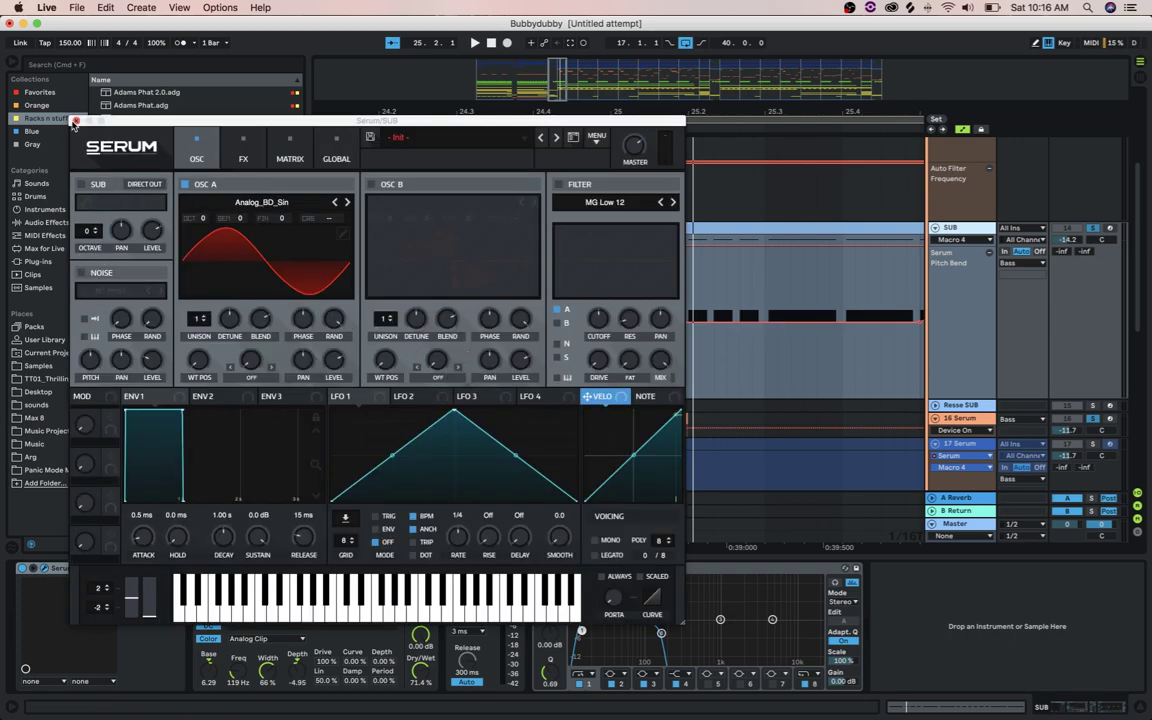
{"action": "left_click", "coordinate": [75, 121]}
{"action": "left_click", "coordinate": [44, 569]}
{"action": "left_click", "coordinate": [243, 152]}
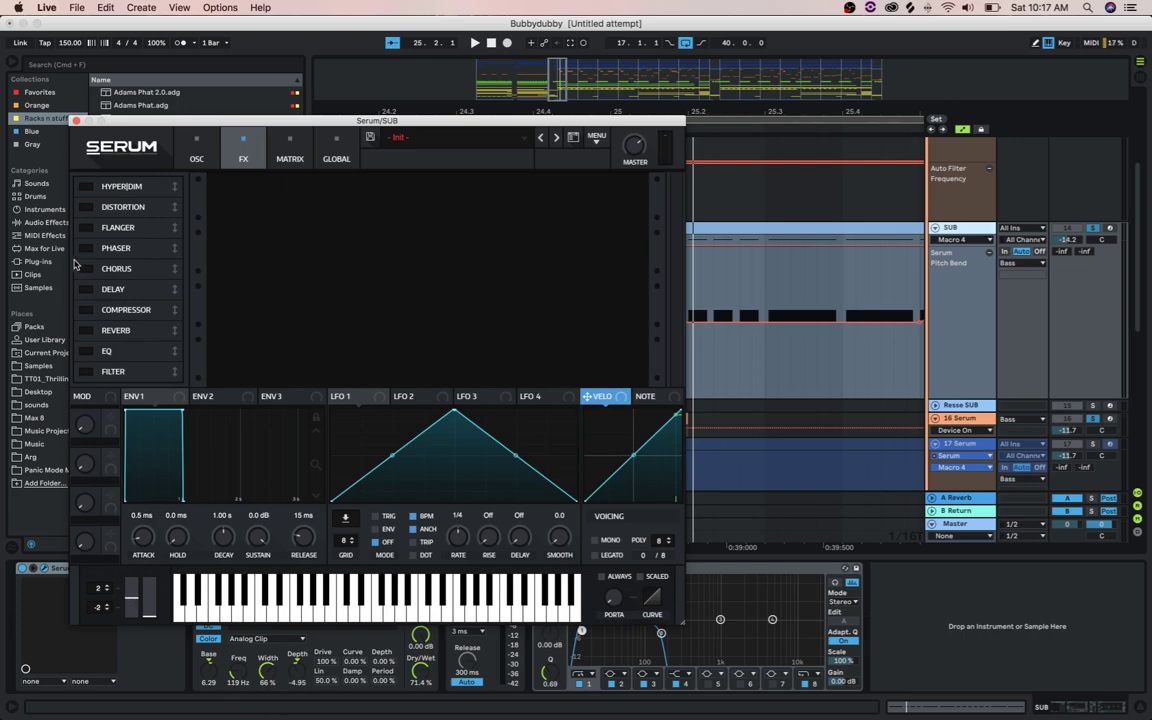
{"action": "left_click", "coordinate": [75, 121]}
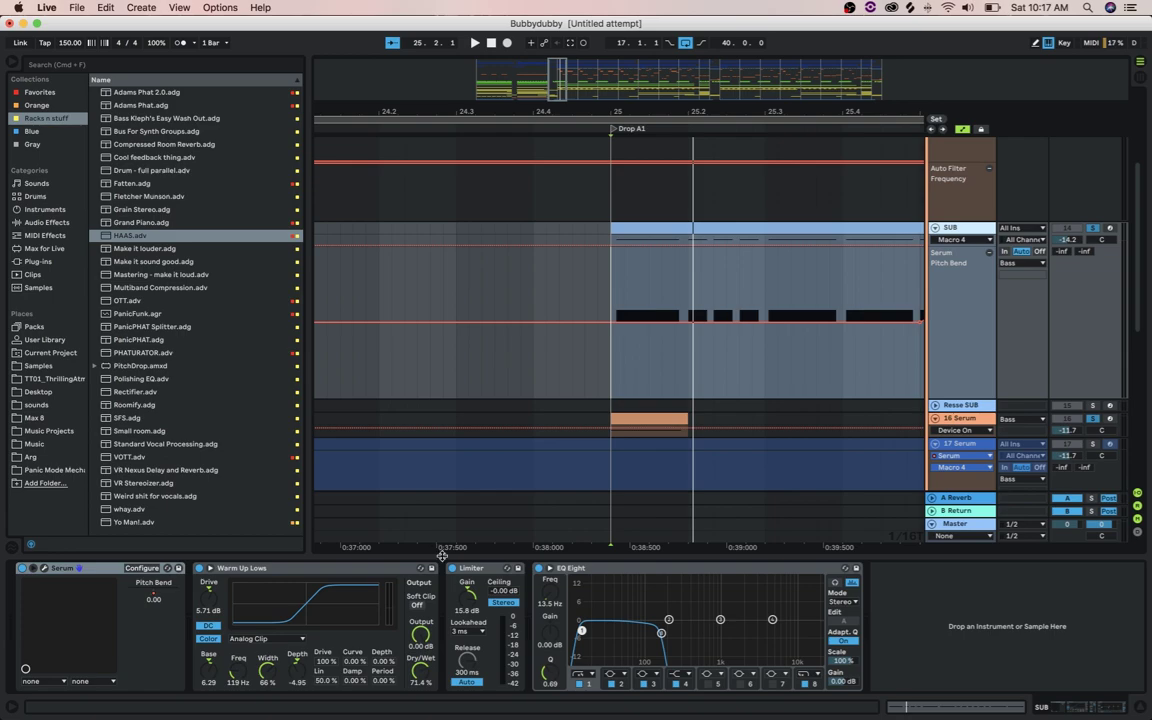
Compare the SUB sound without its Limiter, turn the Limiter back on, and play from Drop A1
{"action": "scroll", "coordinate": [442, 552], "scroll_direction": "right", "scroll_amount": 3}
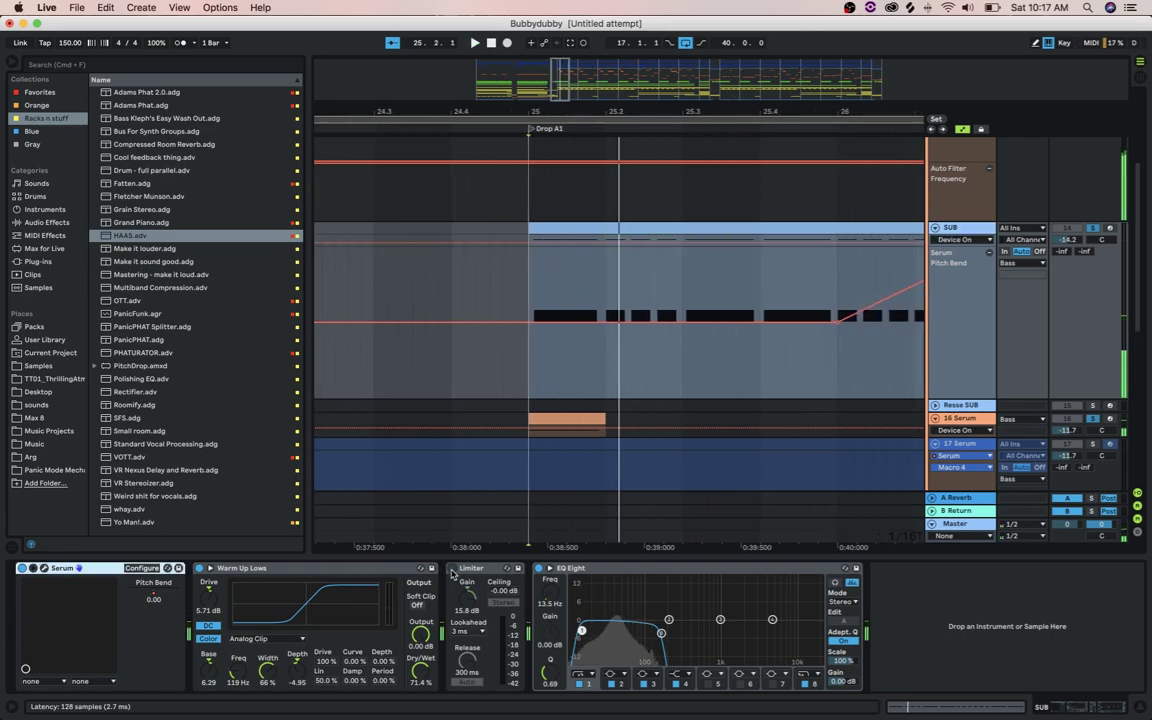
{"action": "left_click", "coordinate": [452, 569]}
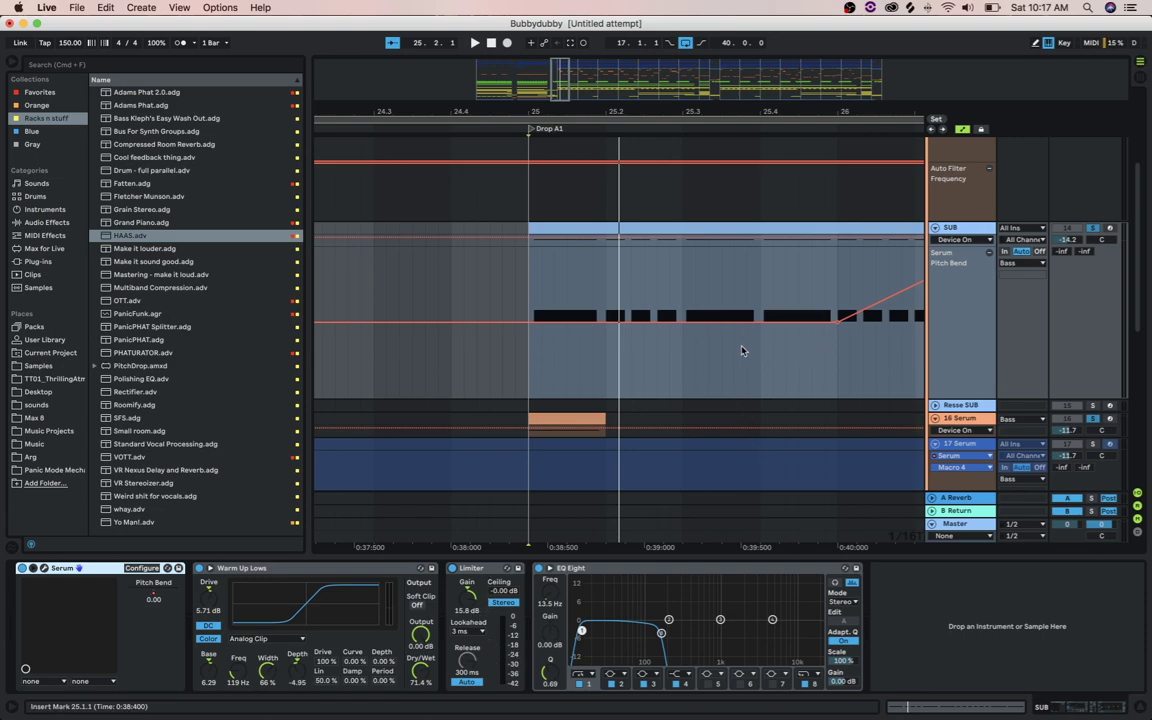
{"action": "key", "text": "space"}
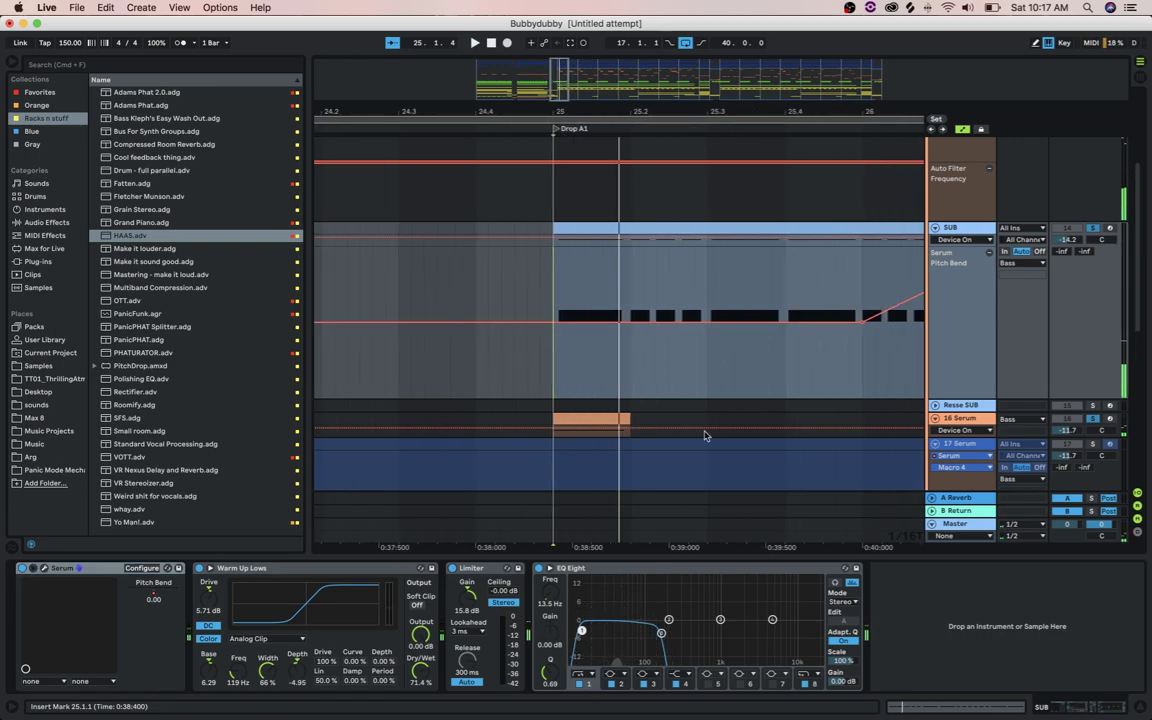
Lower the high-cut band of the SUB track's EQ Eight to 141 Hz and play the result
{"action": "left_click", "coordinate": [660, 634]}
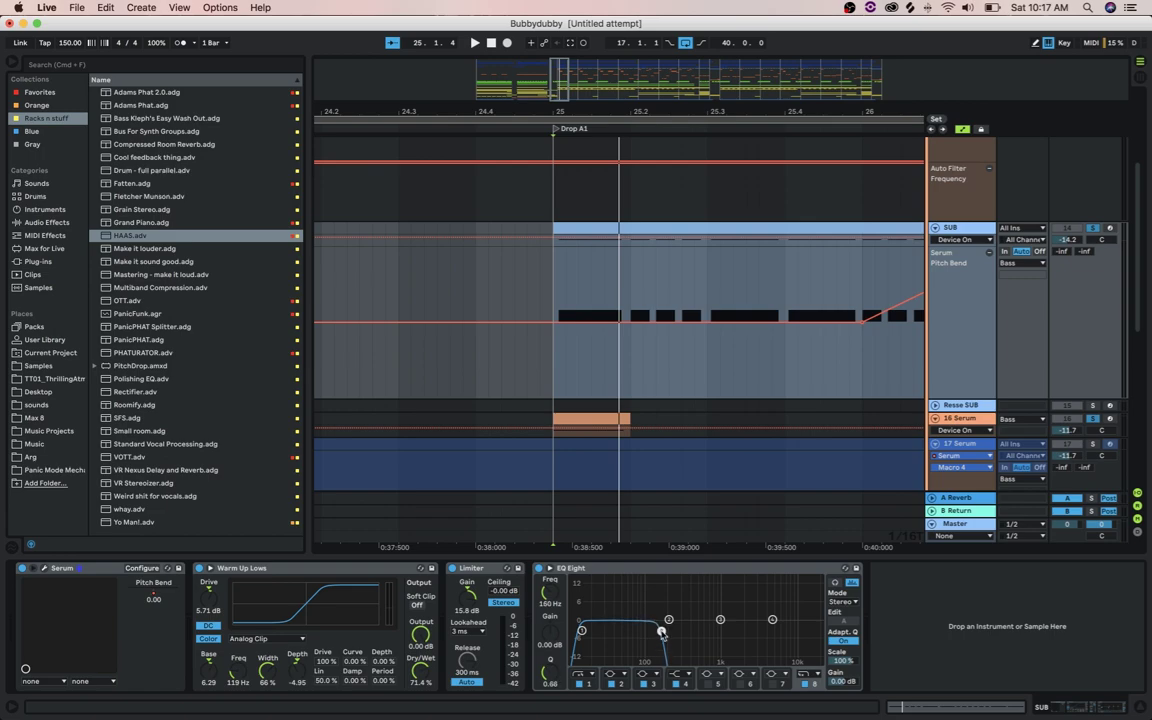
{"action": "mouse_move", "coordinate": [661, 632]}
{"action": "left_mouse_down"}
{"action": "mouse_move", "coordinate": [740, 638]}
{"action": "mouse_move", "coordinate": [673, 621]}
{"action": "mouse_move", "coordinate": [657, 629]}
{"action": "left_mouse_up"}
{"action": "left_click", "coordinate": [1094, 229]}
{"action": "key", "text": "space"}
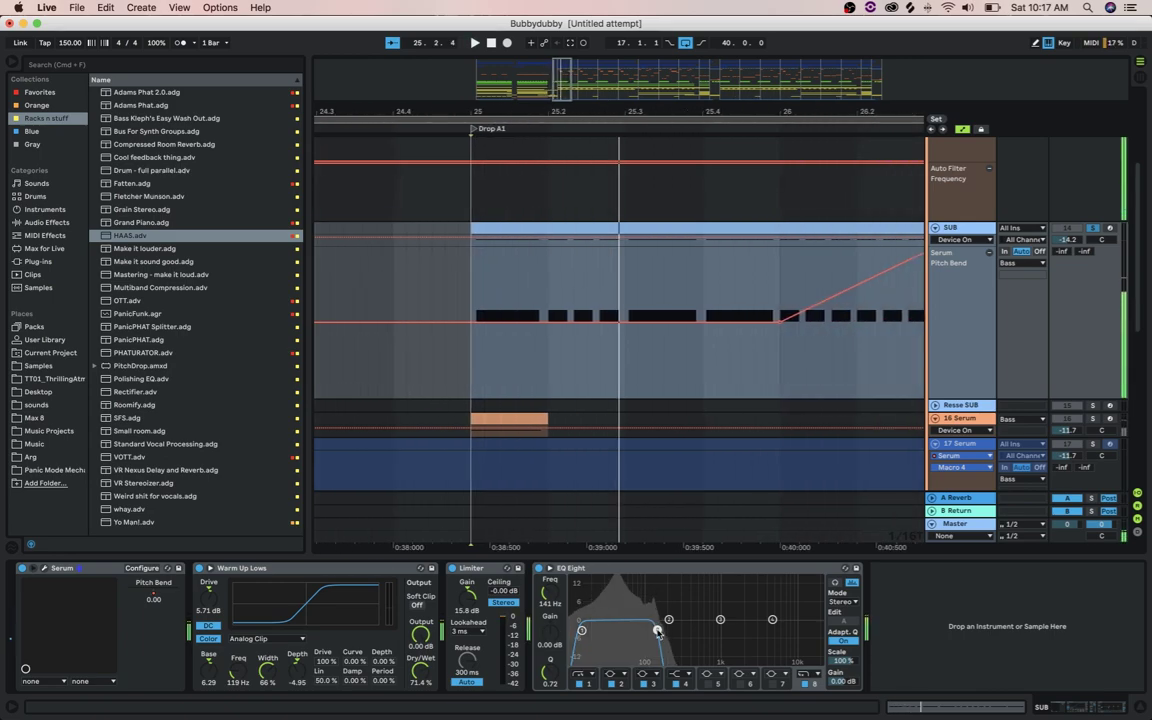
Freeze the 16 Serum track
{"action": "scroll", "coordinate": [936, 465], "scroll_direction": "up", "scroll_amount": 2}
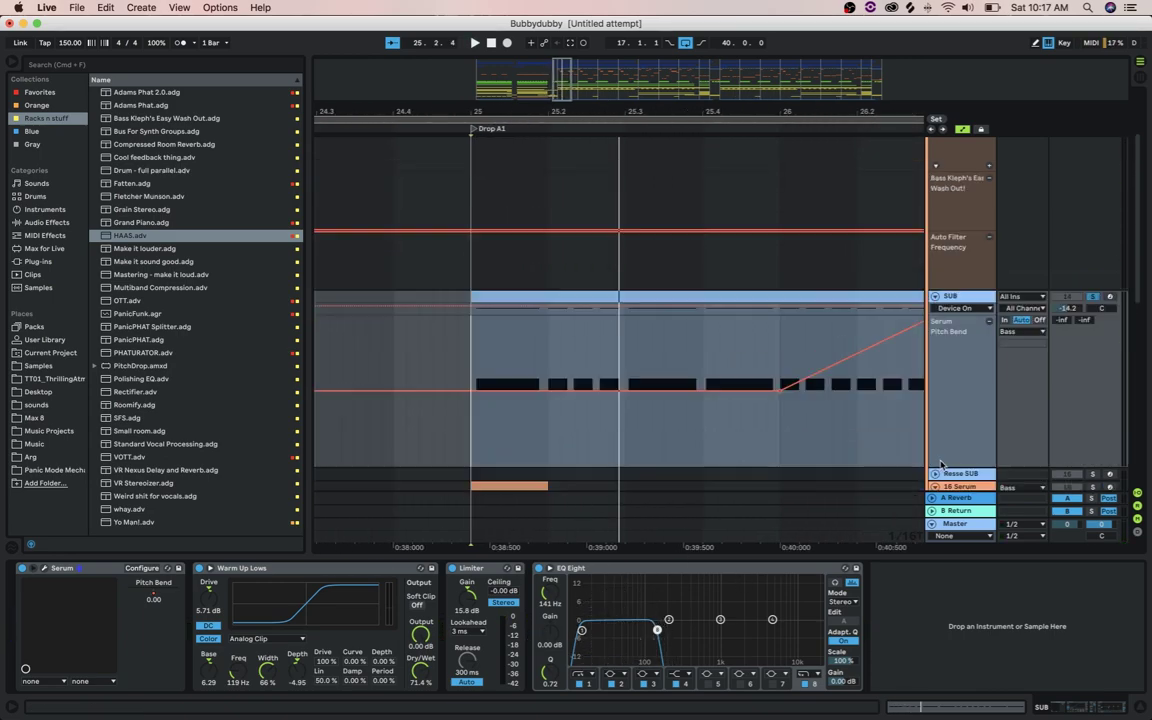
{"action": "scroll", "coordinate": [964, 432], "scroll_direction": "down", "scroll_amount": 2}
{"action": "left_click", "coordinate": [957, 432]}
{"action": "right_click", "coordinate": [957, 432]}
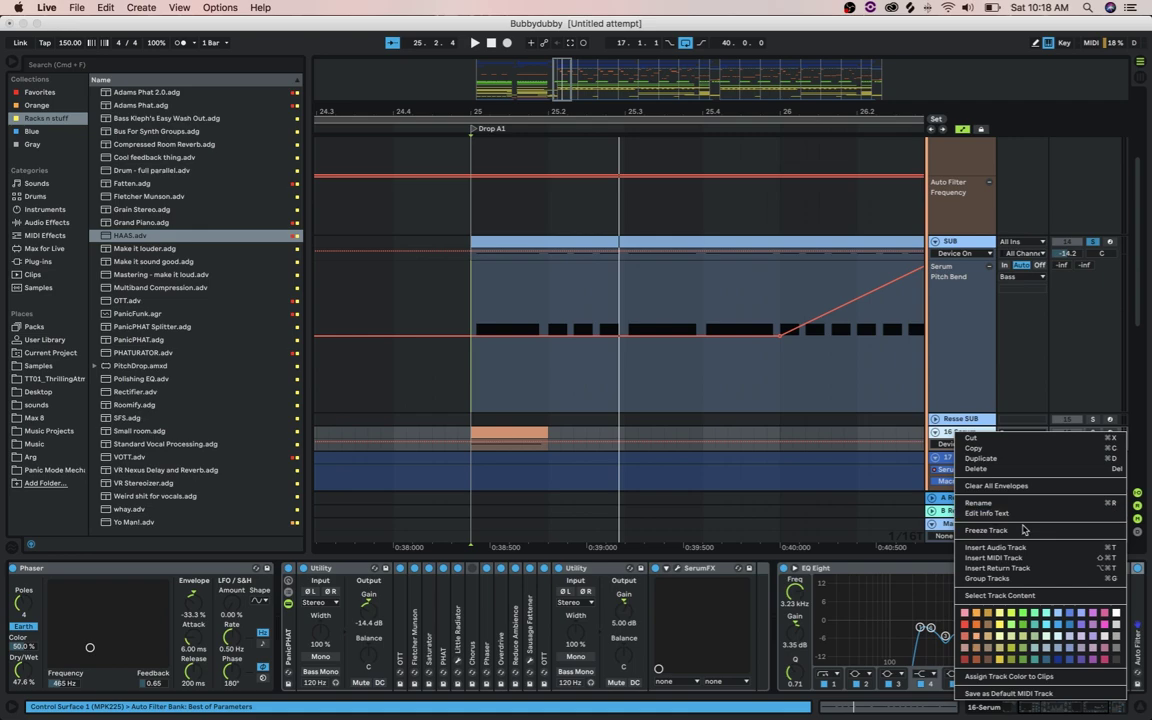
{"action": "left_click", "coordinate": [985, 530]}
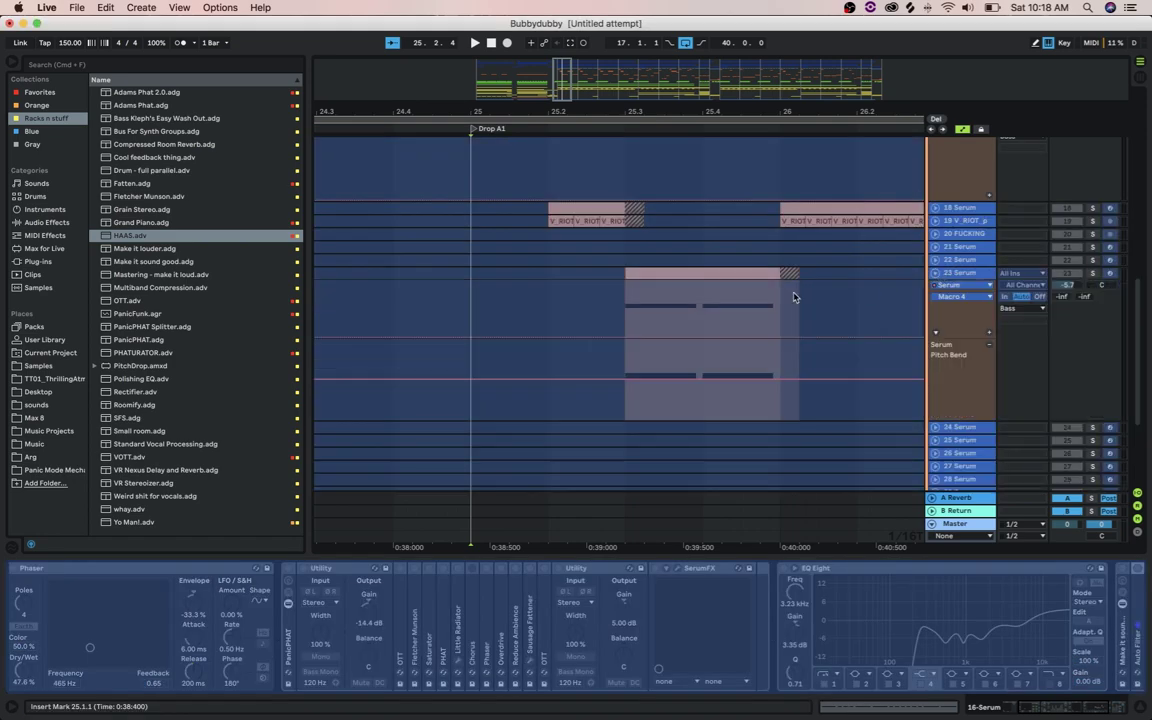
Solo 23 Serum, play from its clip at 25.3, and place the playback start at its clip at 31.3
{"action": "left_click", "coordinate": [632, 325]}
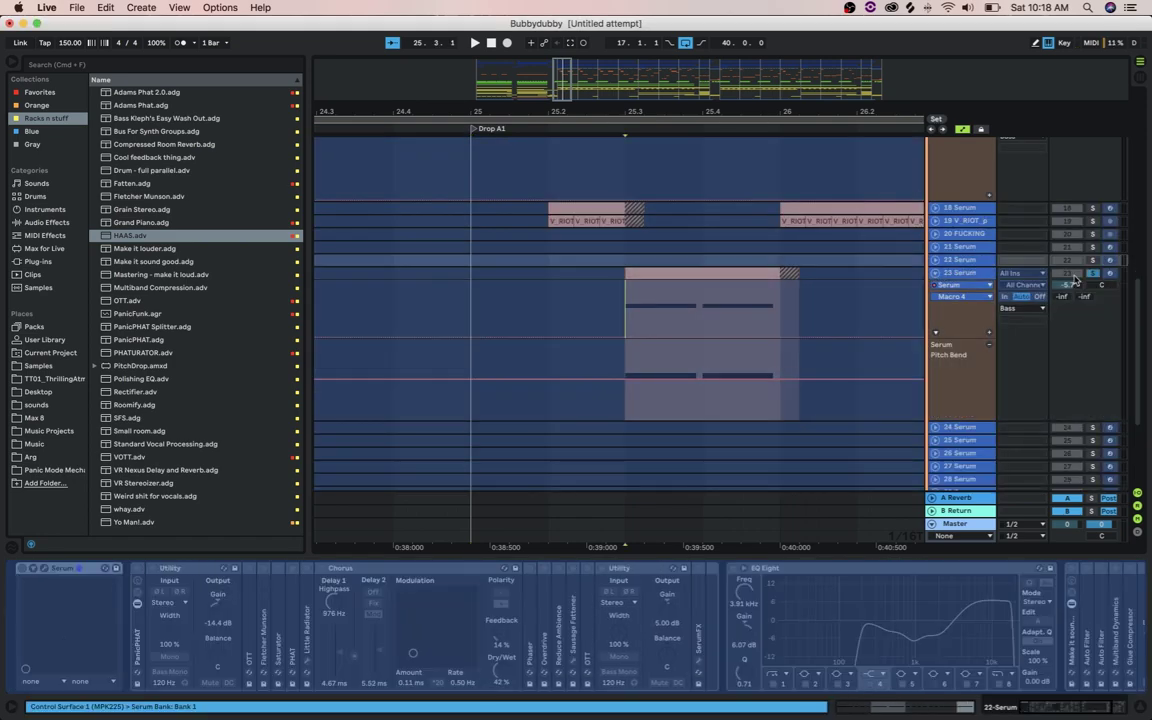
{"action": "key", "text": "space"}
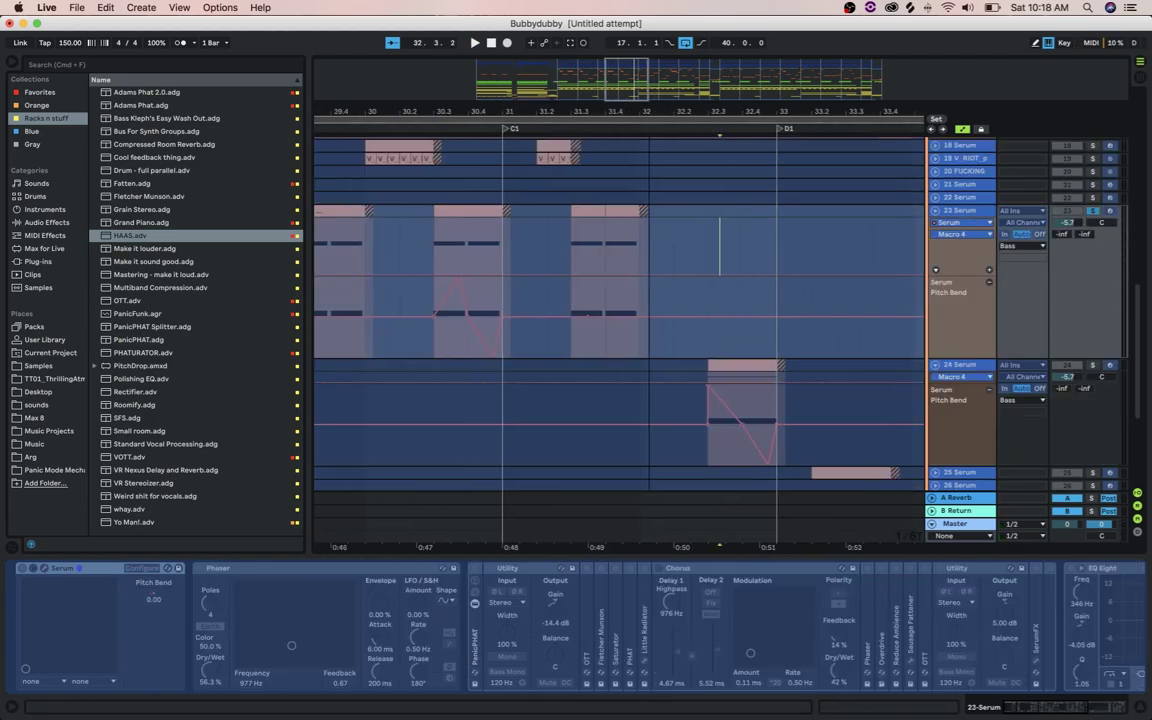
{"action": "mouse_move", "coordinate": [661, 112]}
{"action": "left_mouse_down"}
{"action": "mouse_move", "coordinate": [805, 112]}
{"action": "mouse_move", "coordinate": [661, 112]}
{"action": "left_mouse_up"}
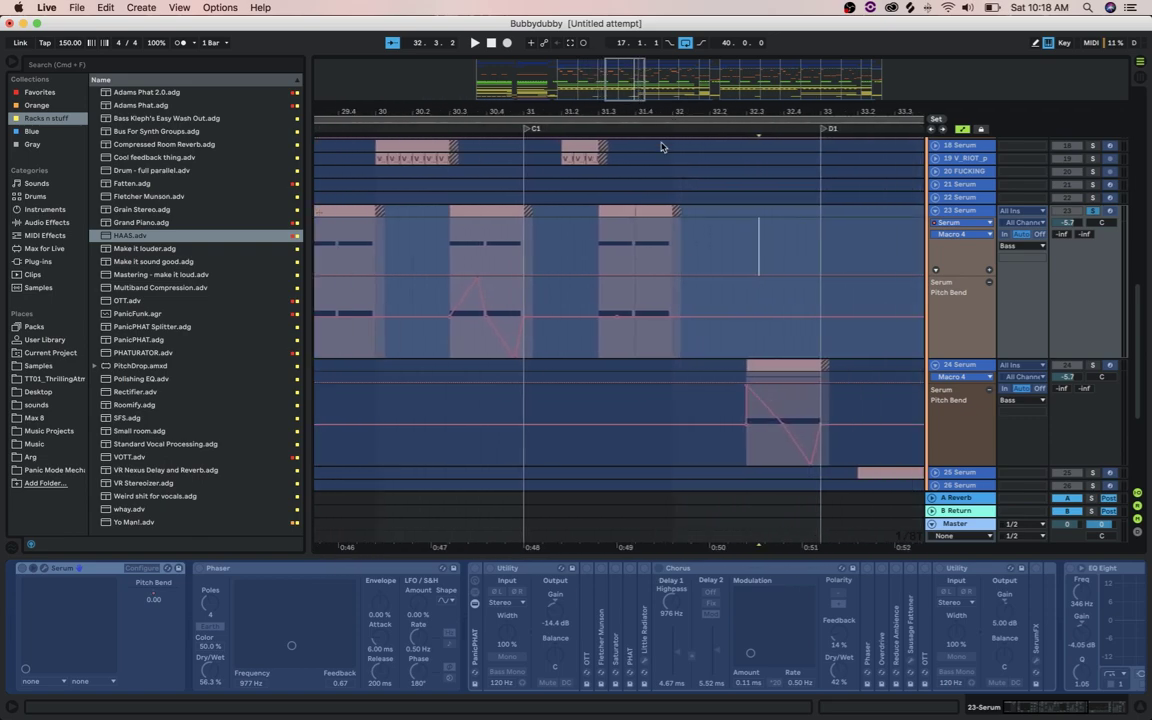
{"action": "left_click", "coordinate": [594, 267]}
Solo 24 Serum and play its pitch-bent clip from 32.3
{"action": "left_click", "coordinate": [746, 350]}
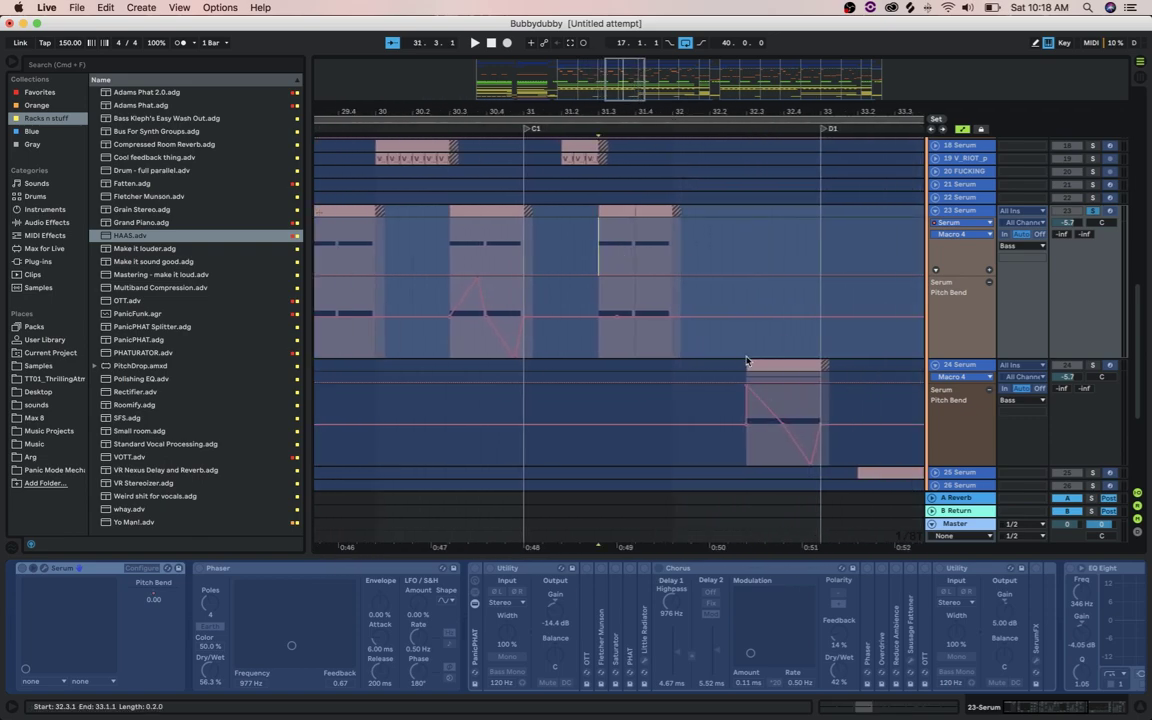
{"action": "left_click", "coordinate": [1086, 367]}
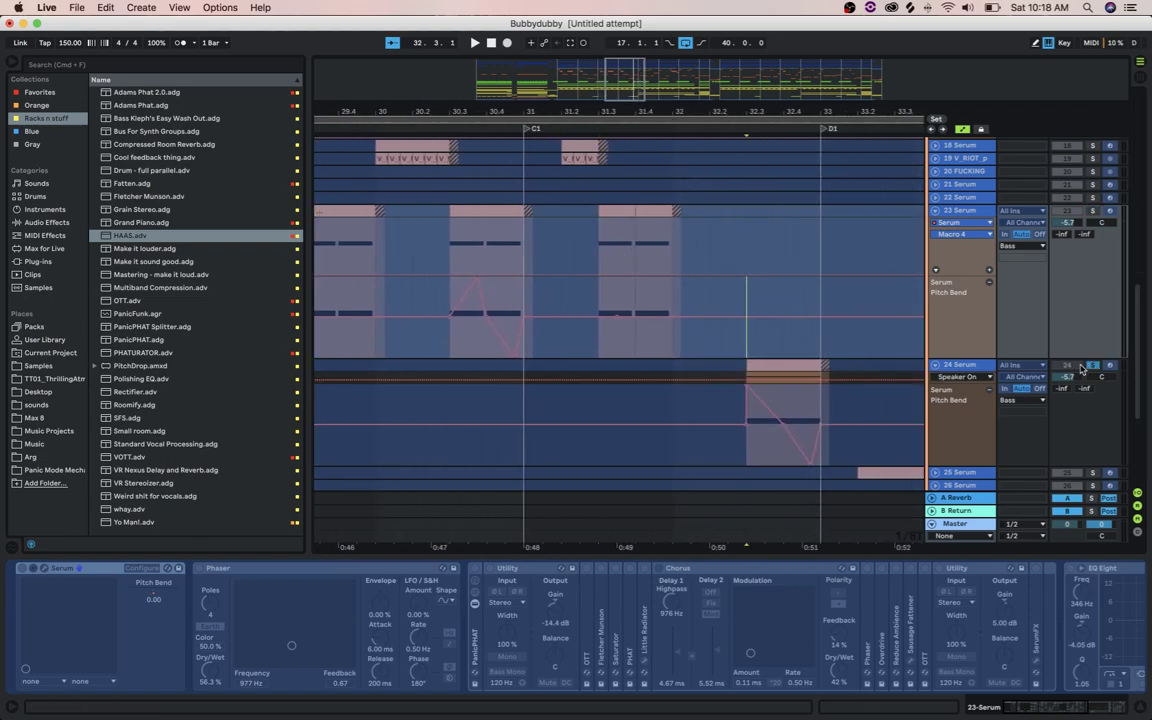
{"action": "key", "text": "space"}
{"action": "key", "text": "space"}
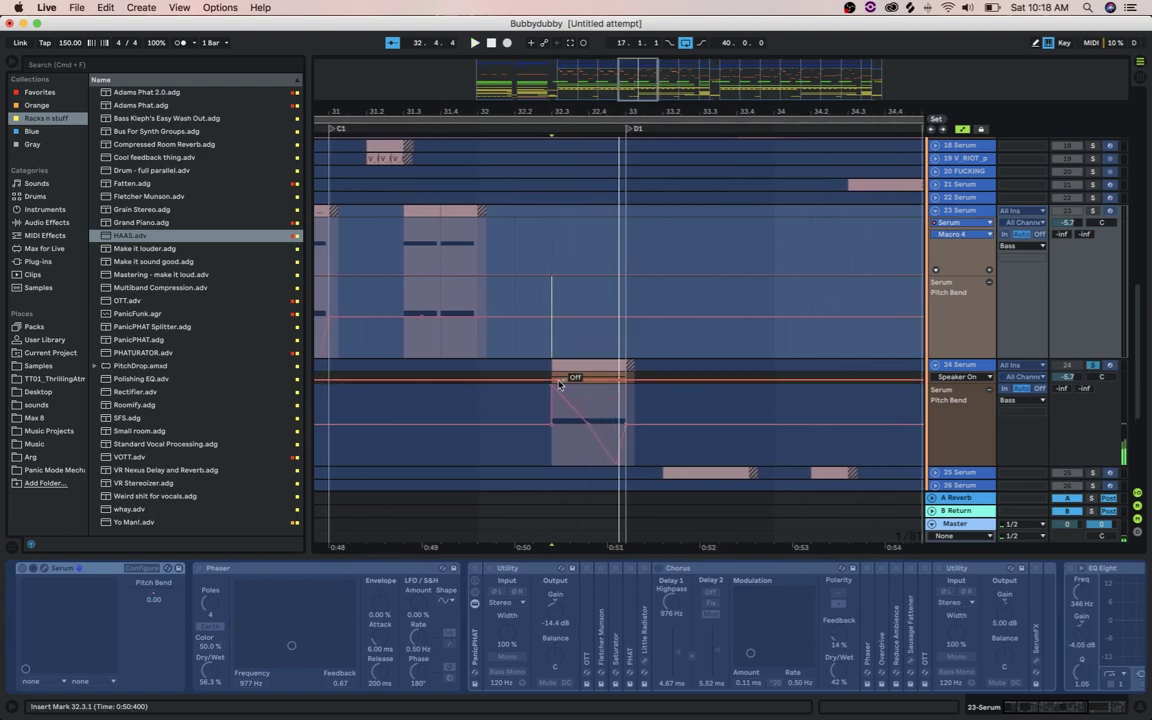
Solo 25 Serum and play it from the D1 marker at bar 33
{"action": "scroll", "coordinate": [620, 413], "scroll_direction": "down", "scroll_amount": 3}
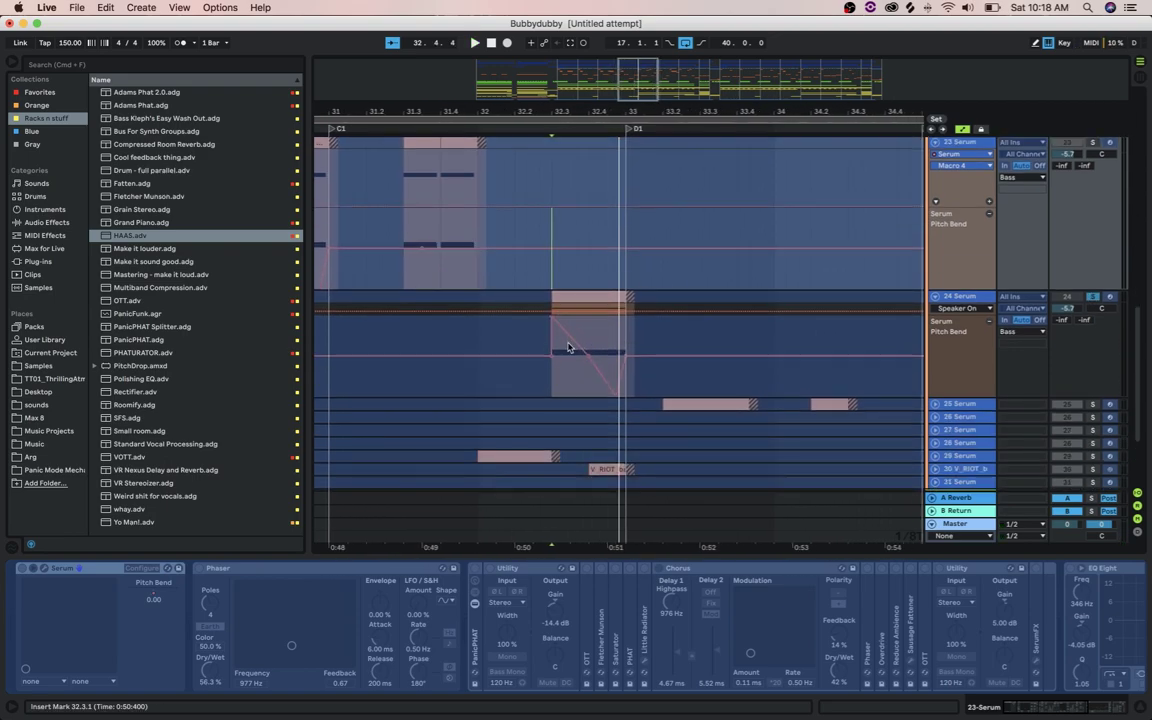
{"action": "left_click", "coordinate": [624, 405]}
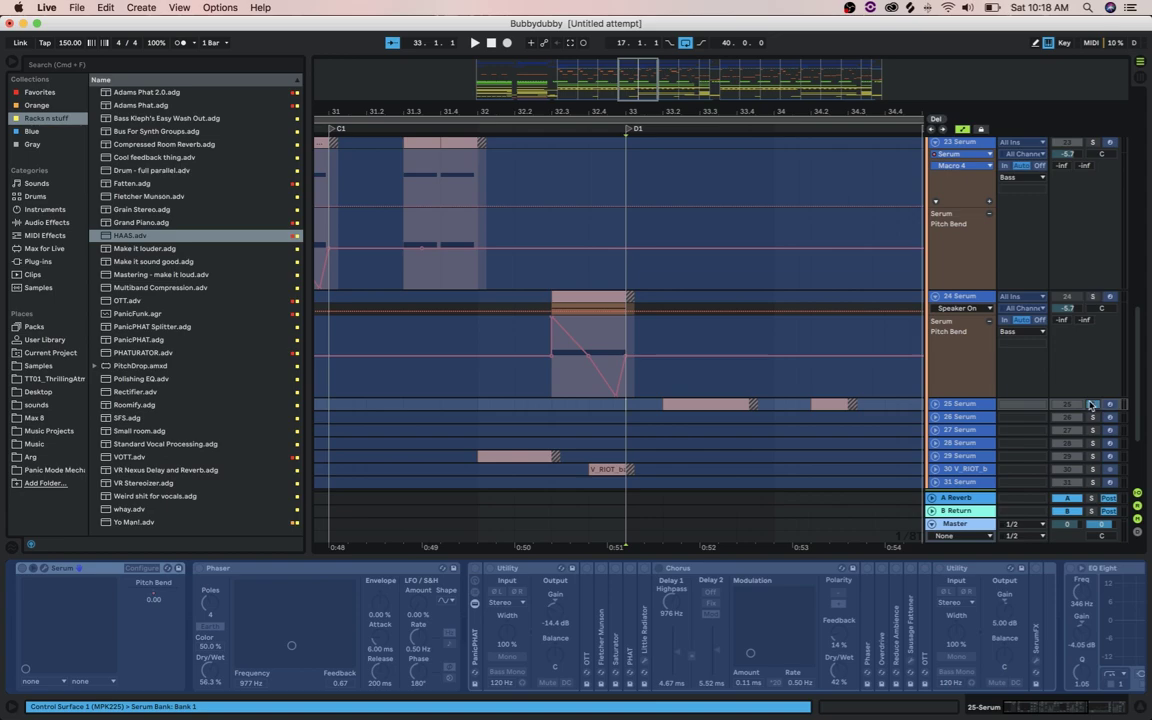
{"action": "key", "text": "space"}
{"action": "key", "text": "space"}
Solo 29 Serum and play it from the E1 marker at bar 35
{"action": "left_click_drag", "start_coordinate": [752, 348], "coordinate": [574, 262]}
{"action": "left_click", "coordinate": [627, 370]}
{"action": "left_click_drag", "start_coordinate": [626, 362], "coordinate": [634, 361]}
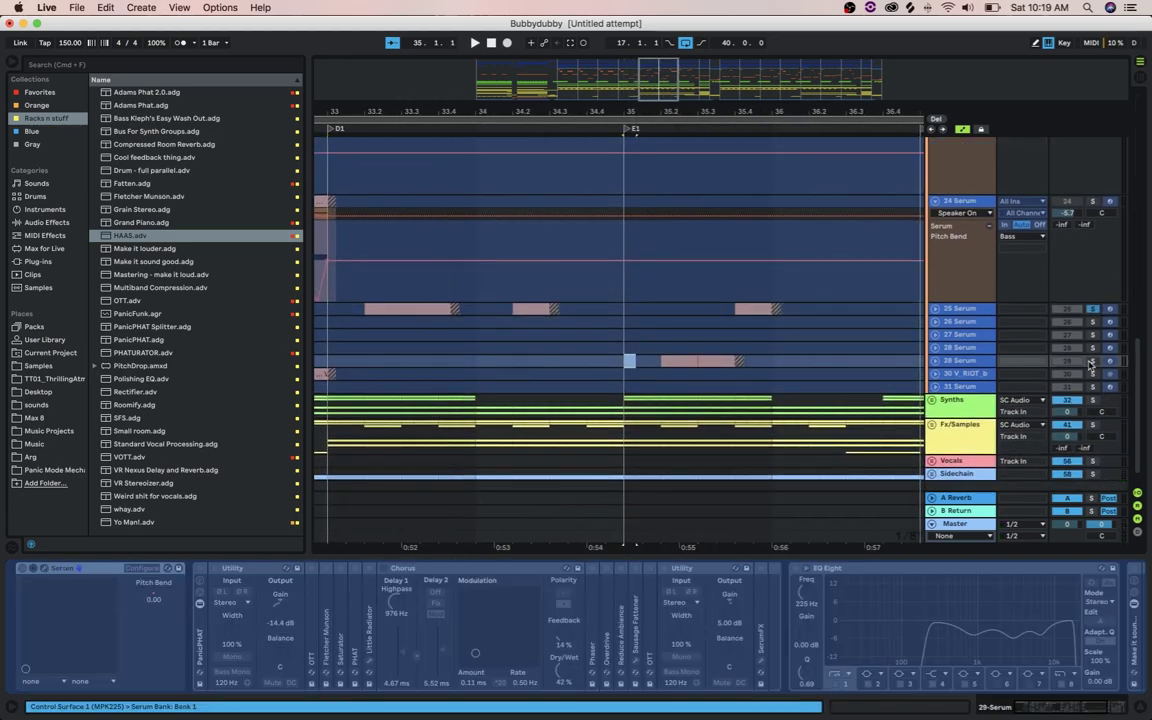
{"action": "key", "text": "space"}
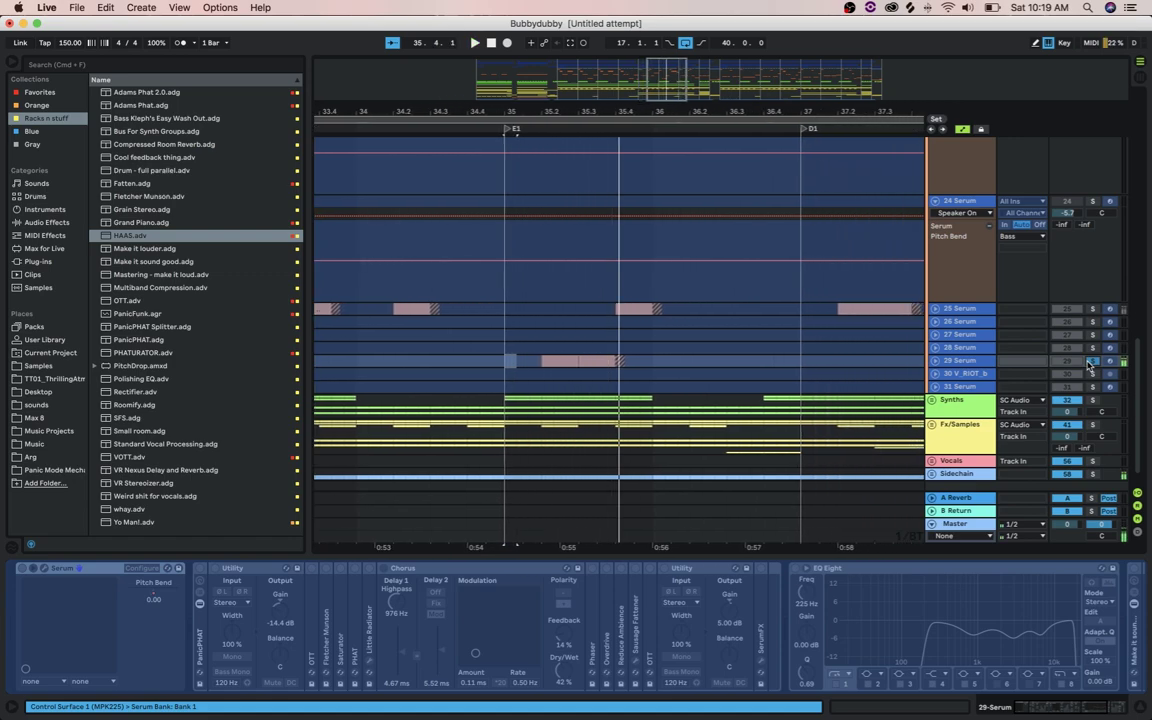
Solo 26 Serum and play it from the Drop A2 marker at bar 41
{"action": "scroll", "coordinate": [1090, 366], "scroll_direction": "up", "scroll_amount": 2}
{"action": "left_click", "coordinate": [1120, 334]}
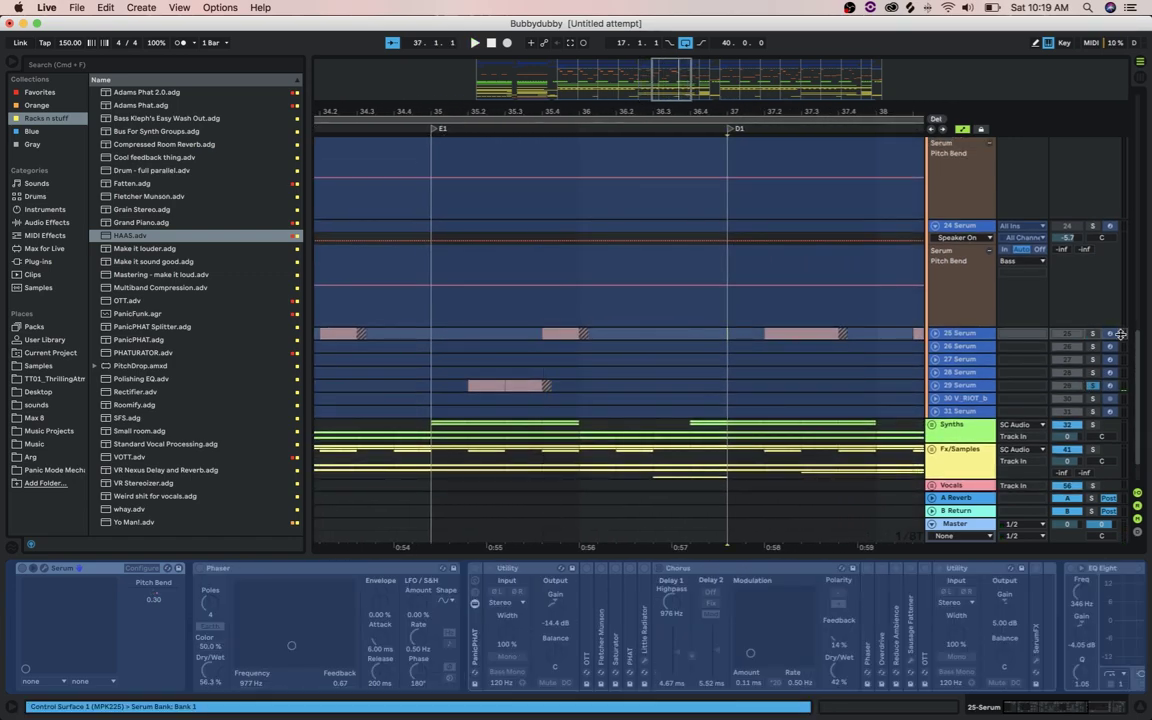
{"action": "scroll", "coordinate": [1100, 320], "scroll_direction": "down", "scroll_amount": 2}
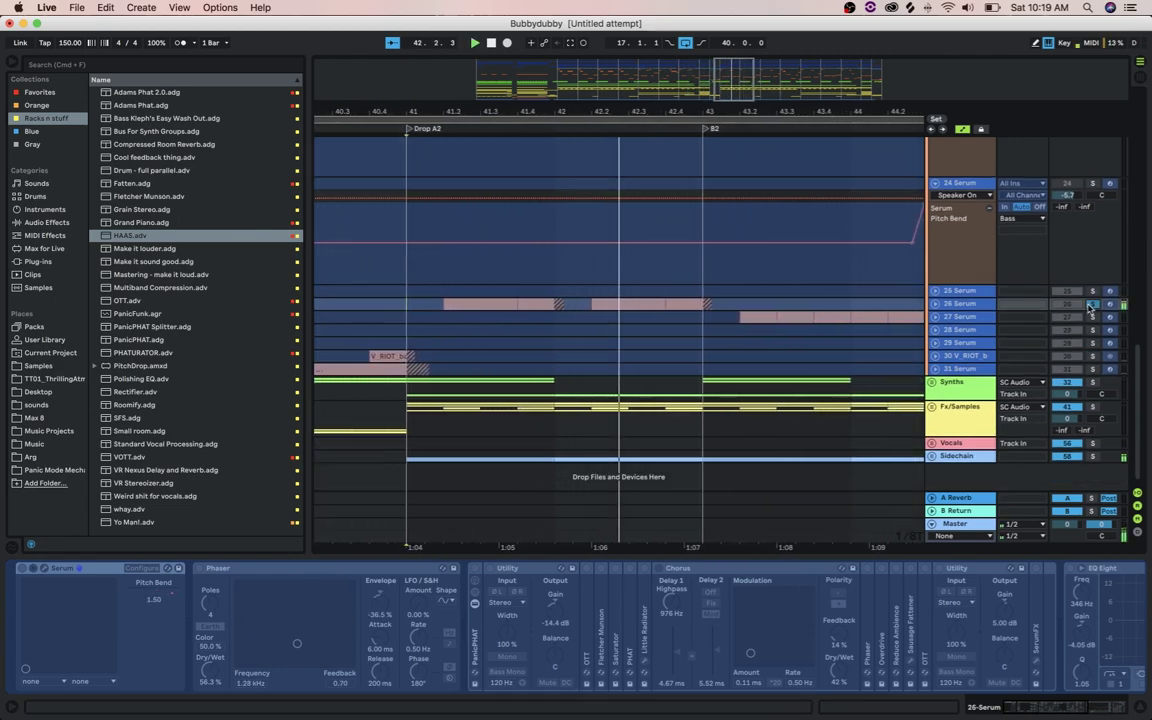
Solo 27 Serum, play it from just after the B2 marker at 43.1.2, and look over the bass clips up to bar 53
{"action": "left_click", "coordinate": [675, 320]}
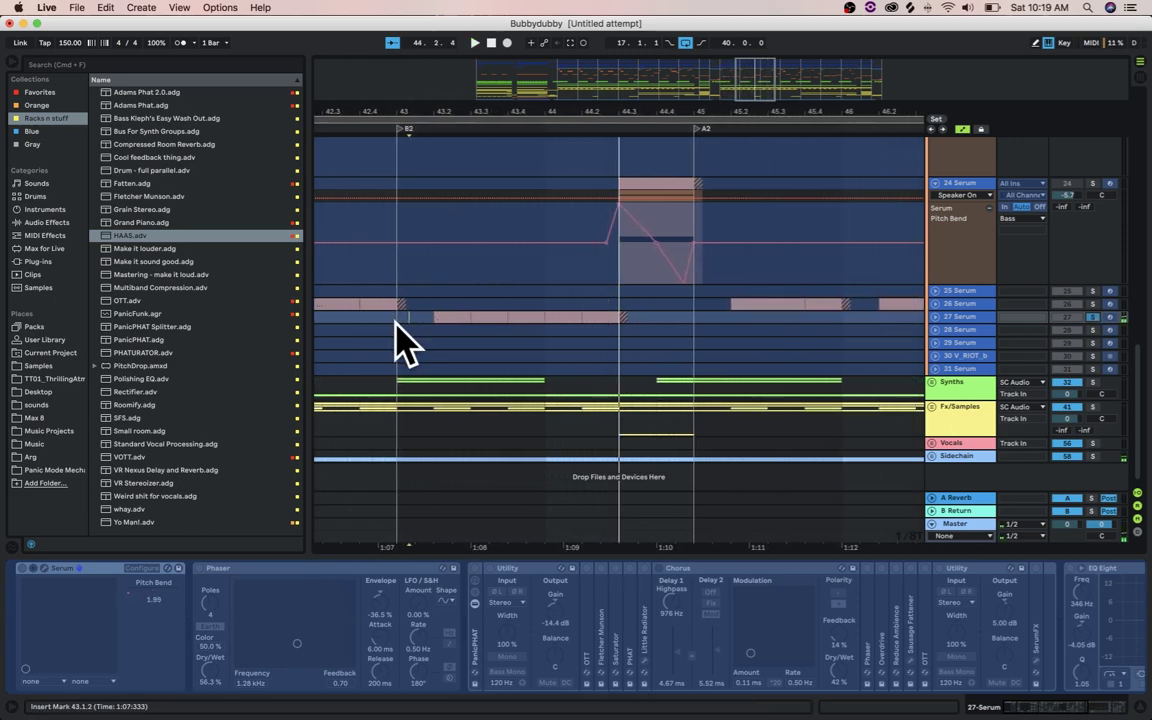
{"action": "left_click_drag", "start_coordinate": [766, 352], "coordinate": [355, 325]}
{"action": "left_click_drag", "start_coordinate": [650, 305], "coordinate": [401, 300]}
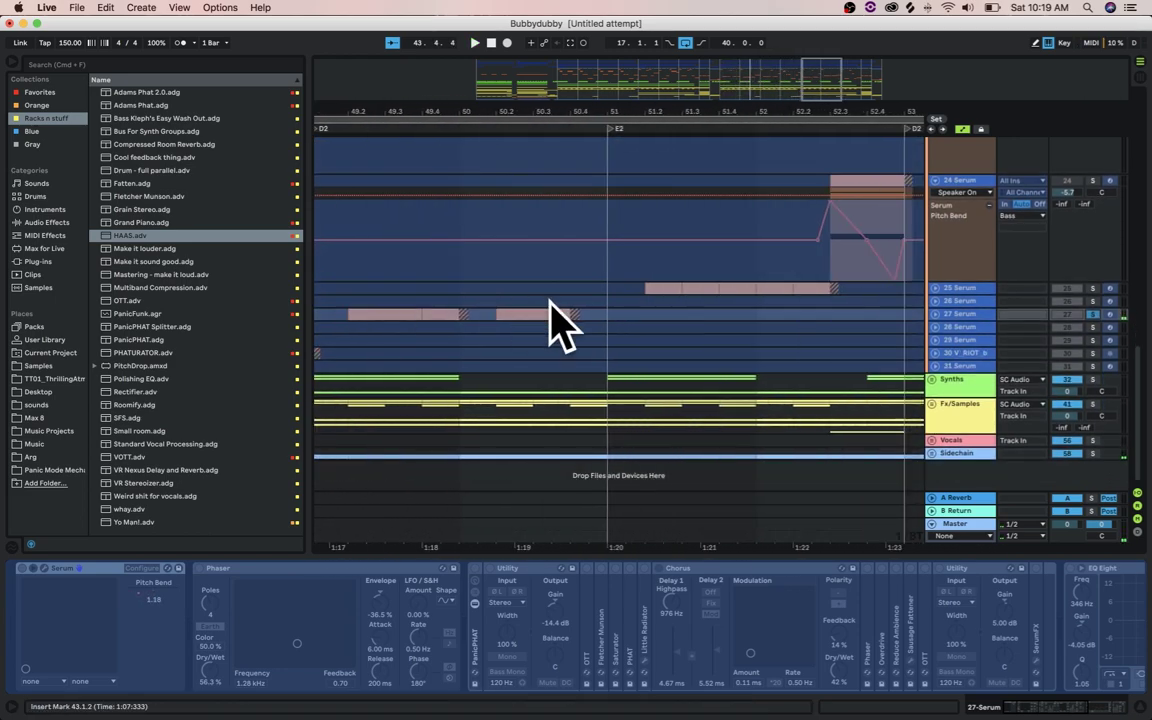
{"action": "left_click_drag", "start_coordinate": [616, 290], "coordinate": [363, 278]}
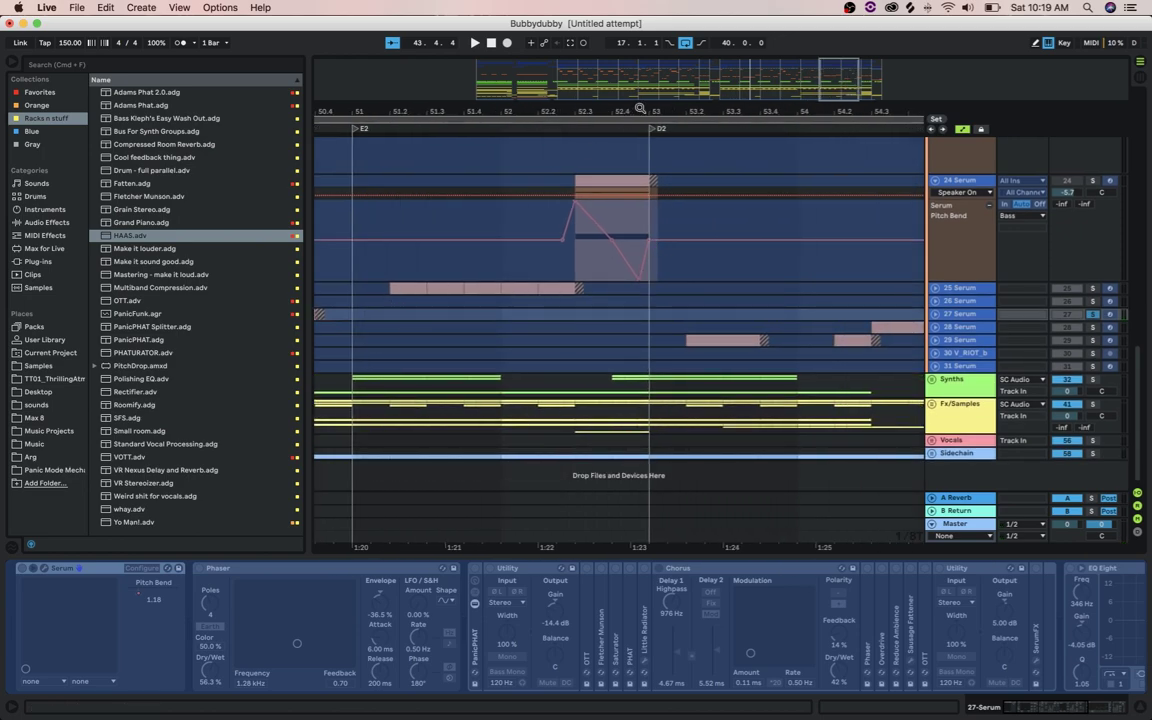
Place the playback start at the Drop A1 marker on the SUB track and examine its pitch bend automation
{"action": "left_click_drag", "start_coordinate": [640, 108], "coordinate": [818, 26]}
{"action": "scroll", "coordinate": [607, 285], "scroll_direction": "up", "scroll_amount": 10}
{"action": "scroll", "coordinate": [607, 285], "scroll_direction": "left", "scroll_amount": 5}
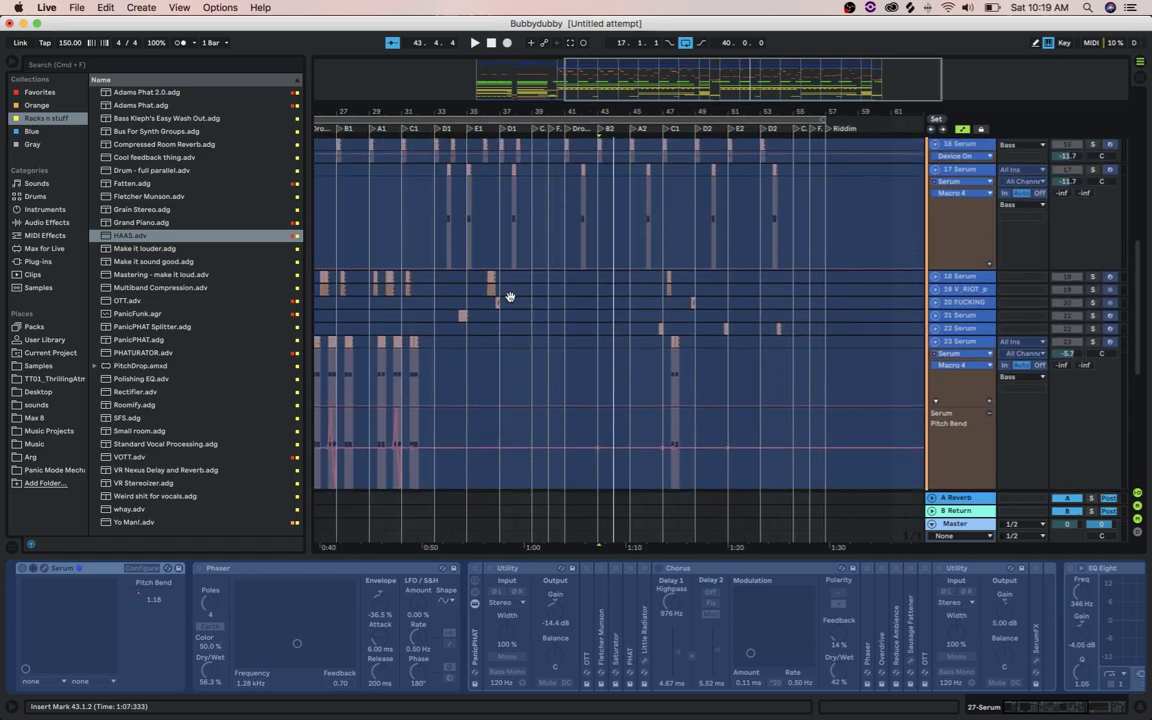
{"action": "scroll", "coordinate": [619, 272], "scroll_direction": "up", "scroll_amount": 4}
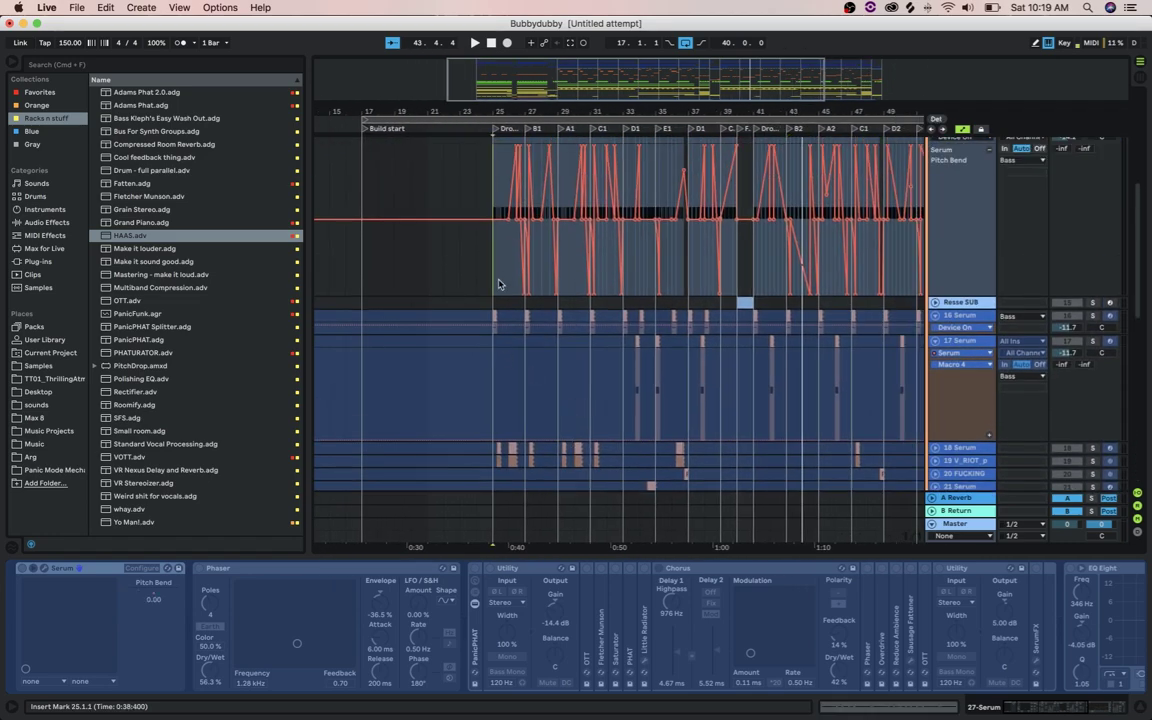
{"action": "left_click", "coordinate": [522, 143]}
{"action": "left_click_drag", "start_coordinate": [524, 112], "coordinate": [564, 188]}
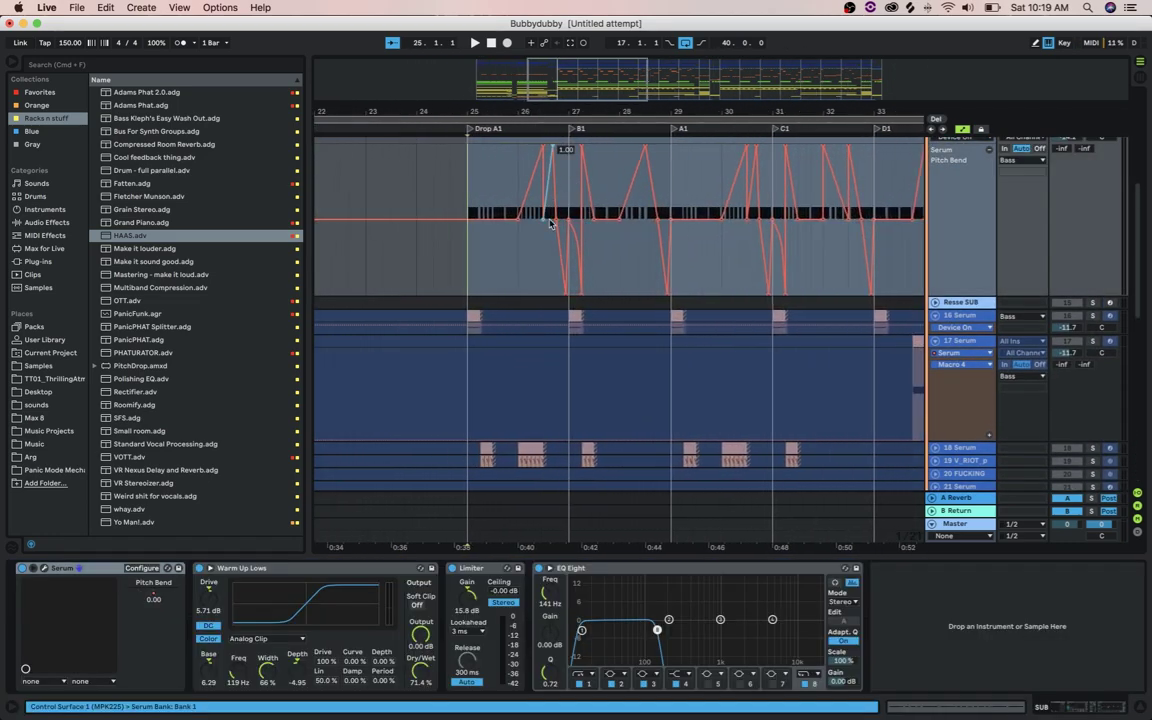
Solo and unfreeze the 23 Serum track, and play it from 25.2.2
{"action": "scroll", "coordinate": [552, 233], "scroll_direction": "down", "scroll_amount": 10}
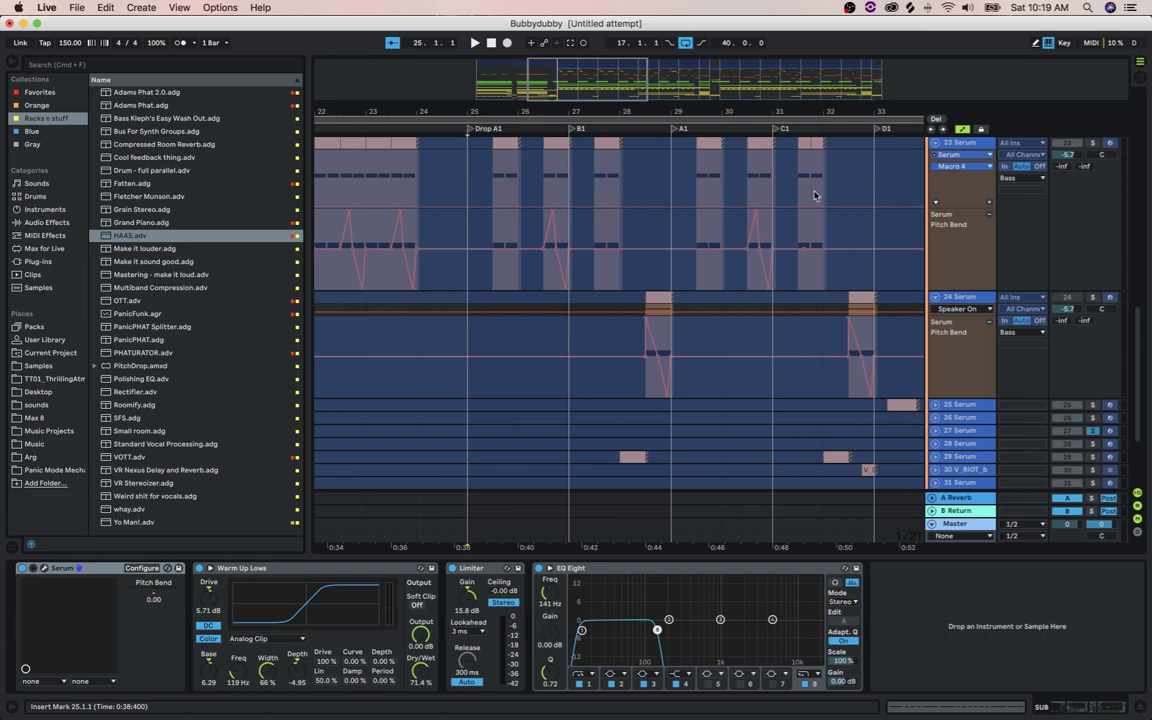
{"action": "scroll", "coordinate": [450, 334], "scroll_direction": "up", "scroll_amount": 3}
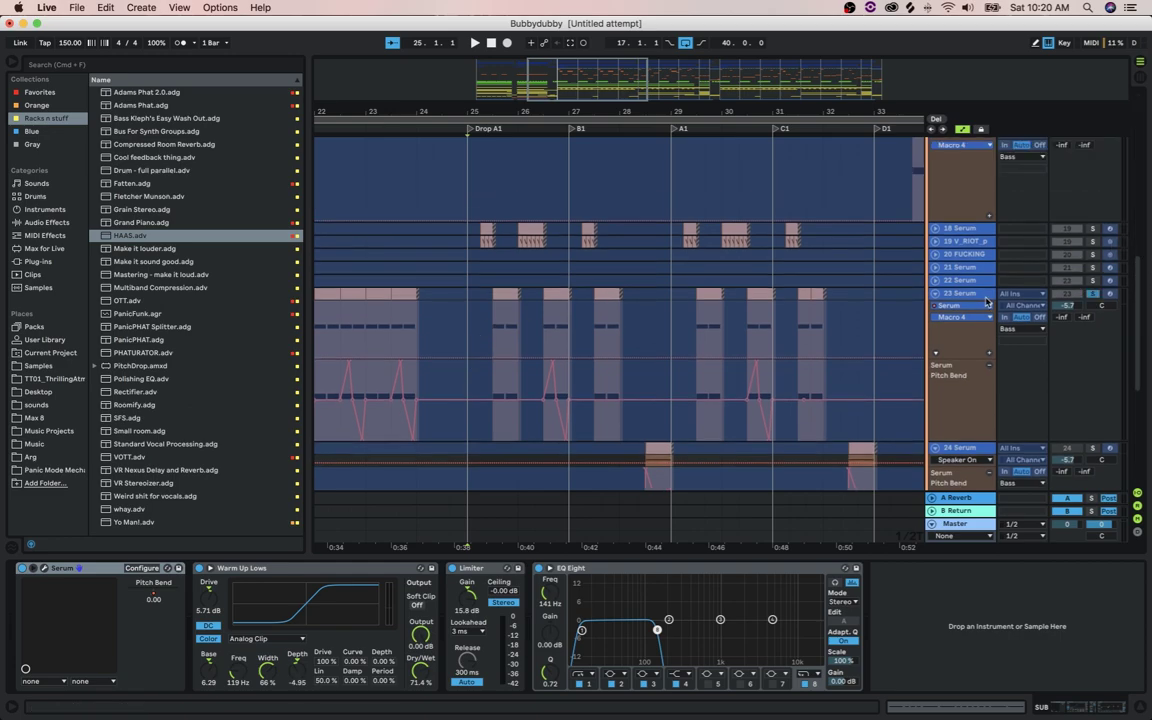
{"action": "left_click", "coordinate": [966, 296]}
{"action": "right_click", "coordinate": [966, 296]}
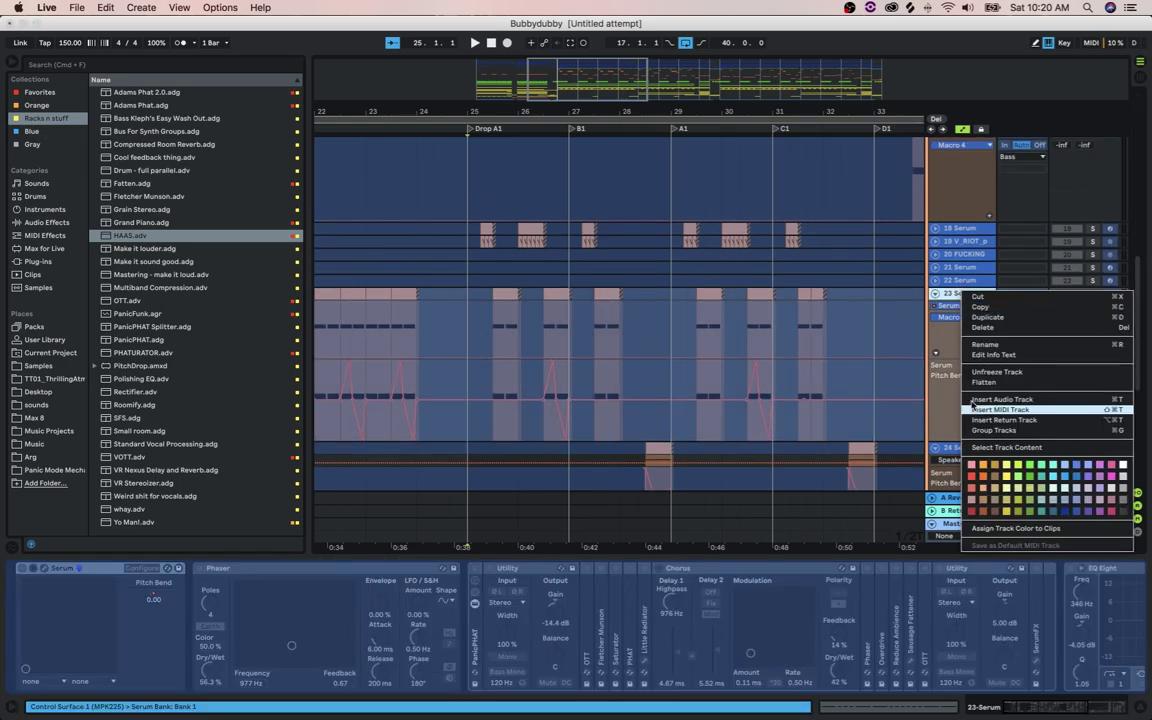
{"action": "left_click", "coordinate": [992, 371]}
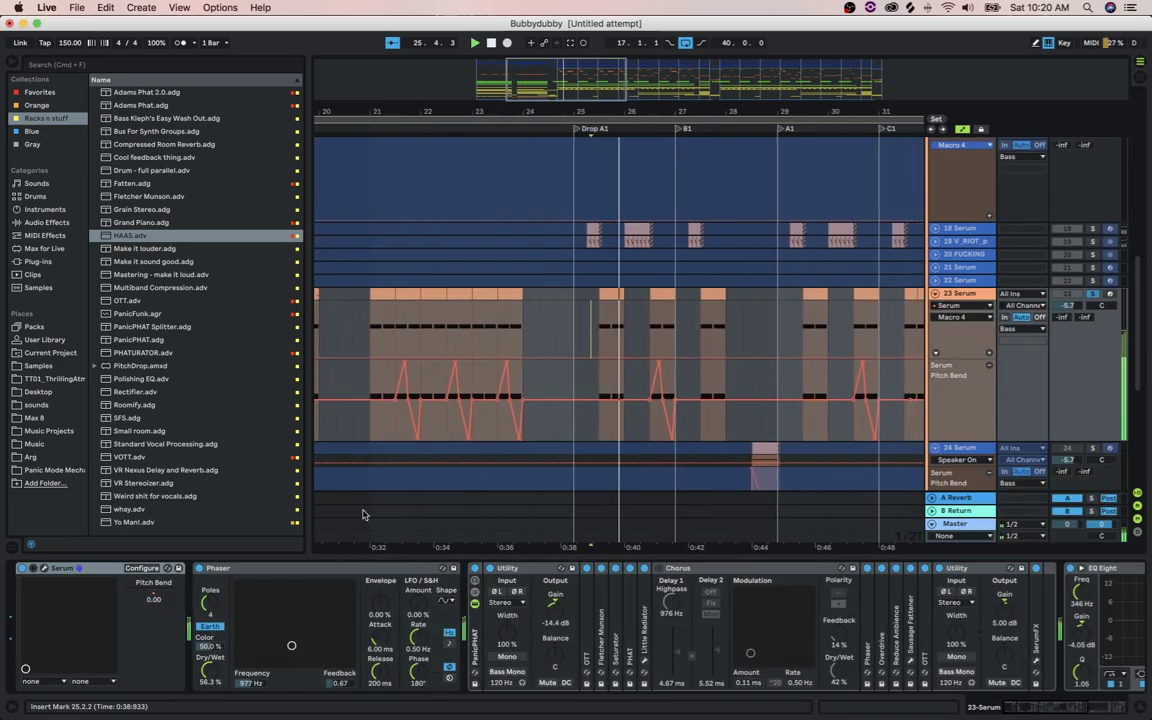
Open track 23's Serum plug-in and examine its oscillator settings, the Spectral wavetable list and the effects rack
{"action": "left_click", "coordinate": [33, 568]}
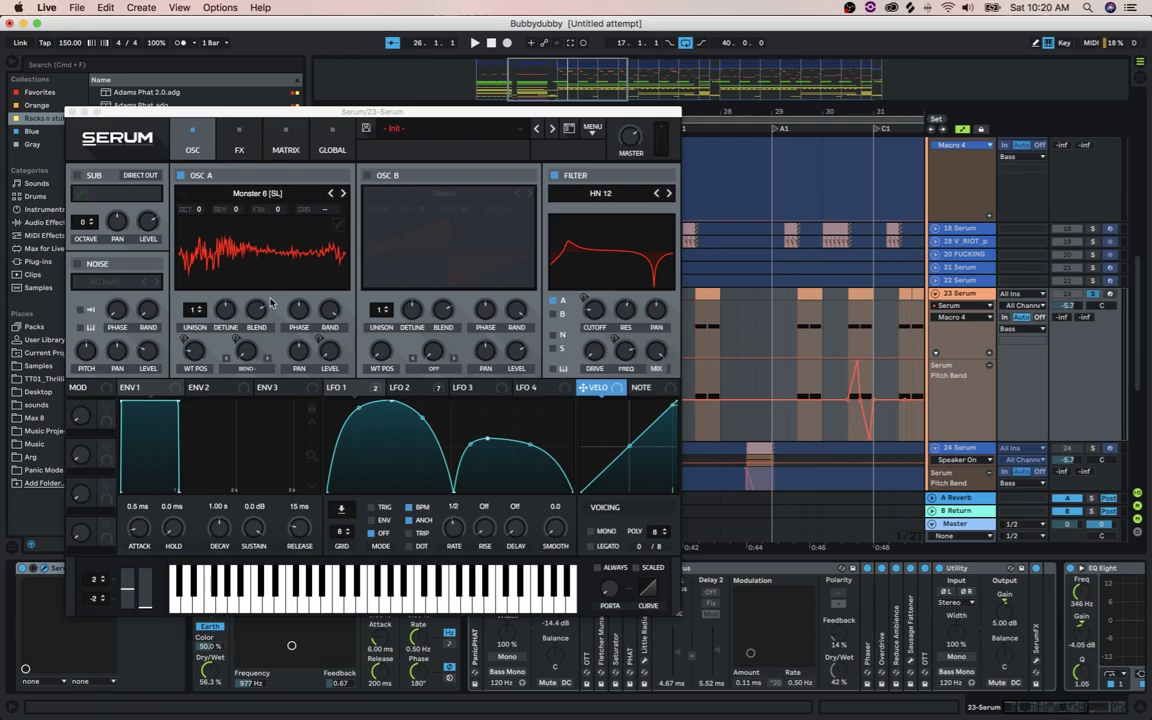
{"action": "left_click", "coordinate": [239, 145]}
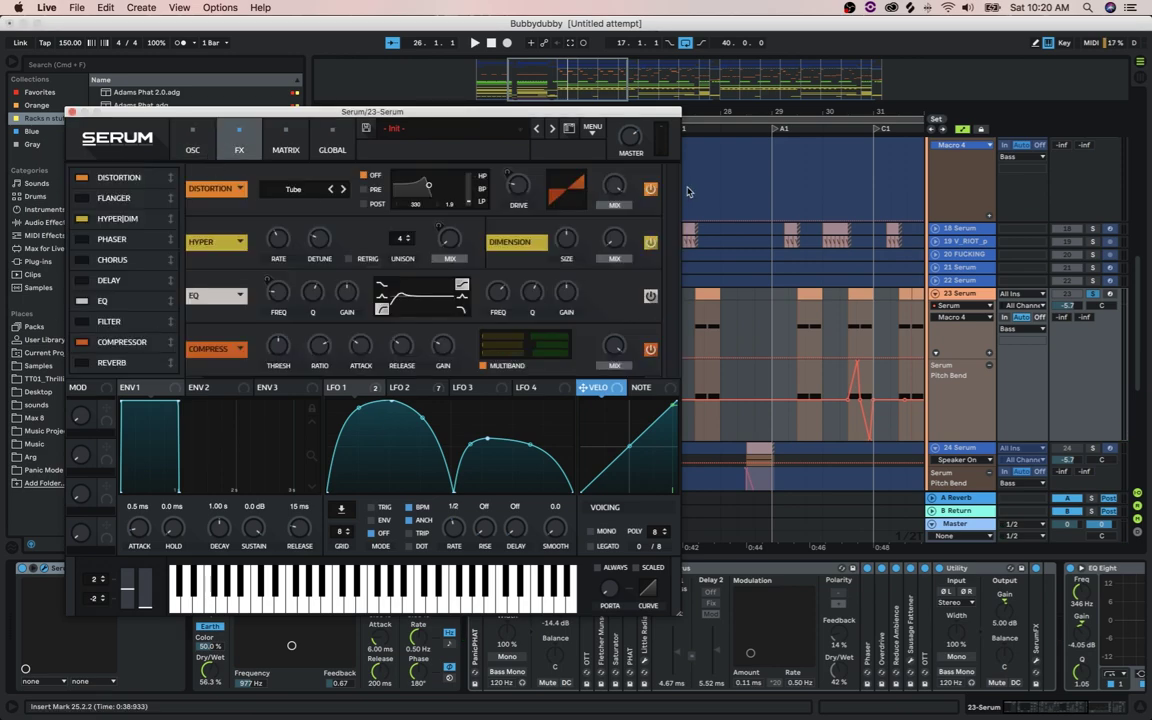
{"action": "left_click", "coordinate": [209, 140]}
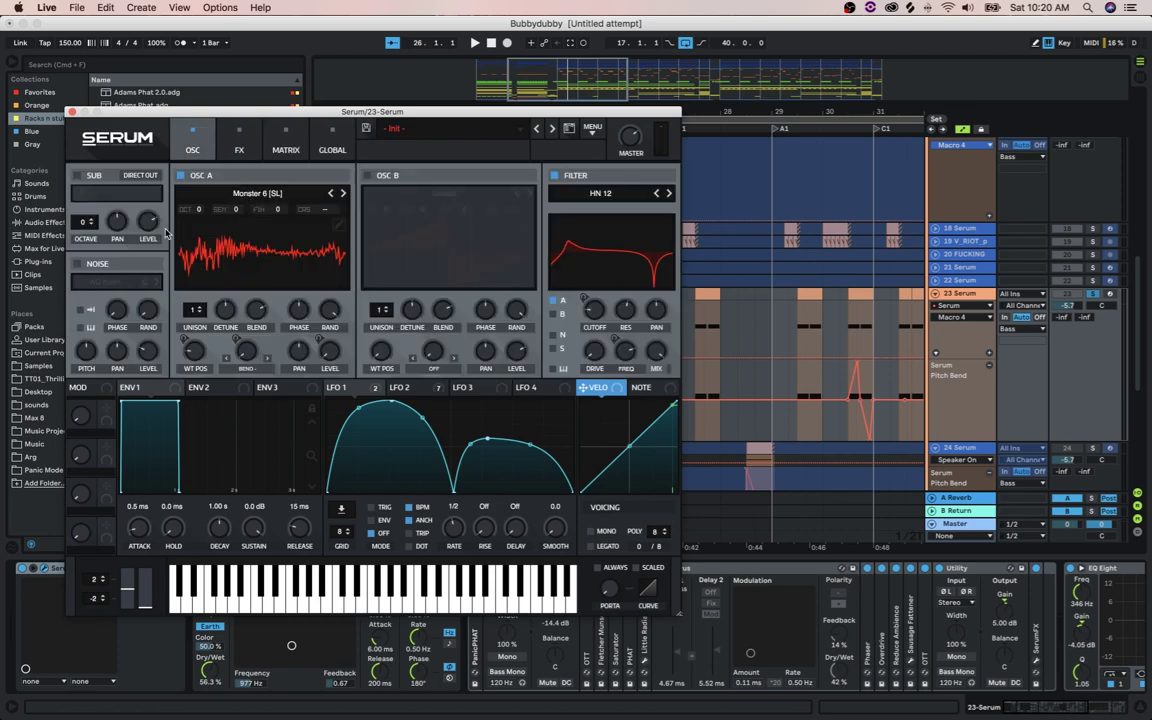
{"action": "left_click", "coordinate": [240, 193]}
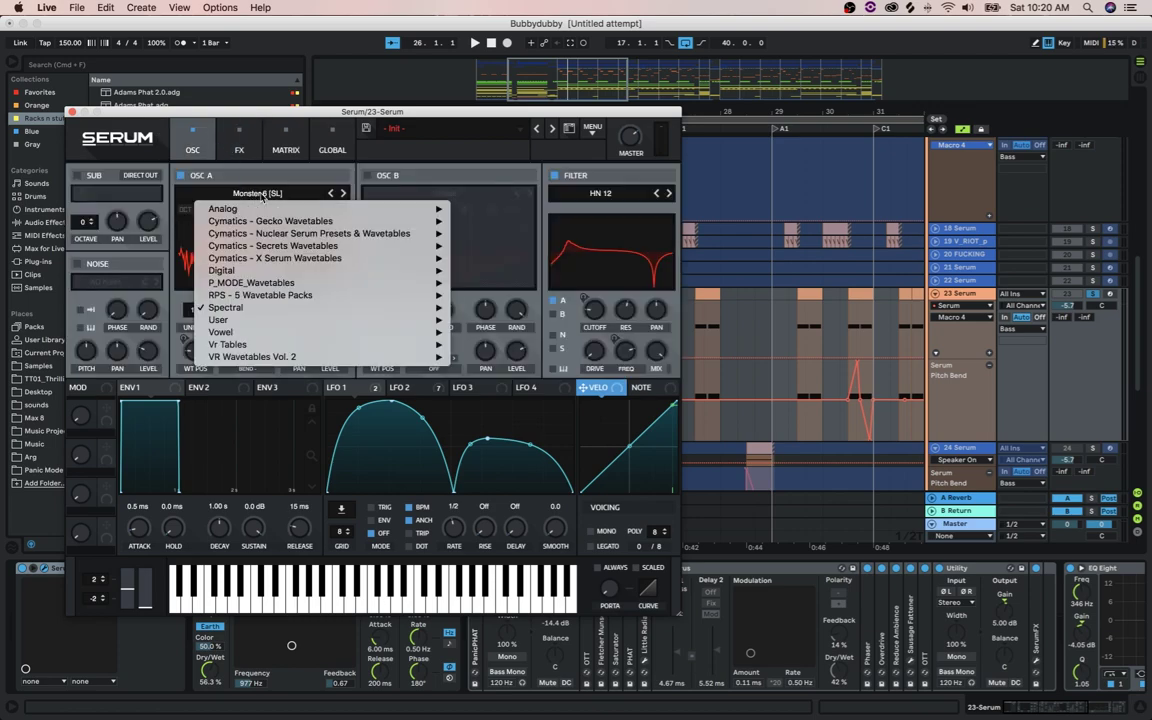
{"action": "mouse_move", "coordinate": [240, 307]}
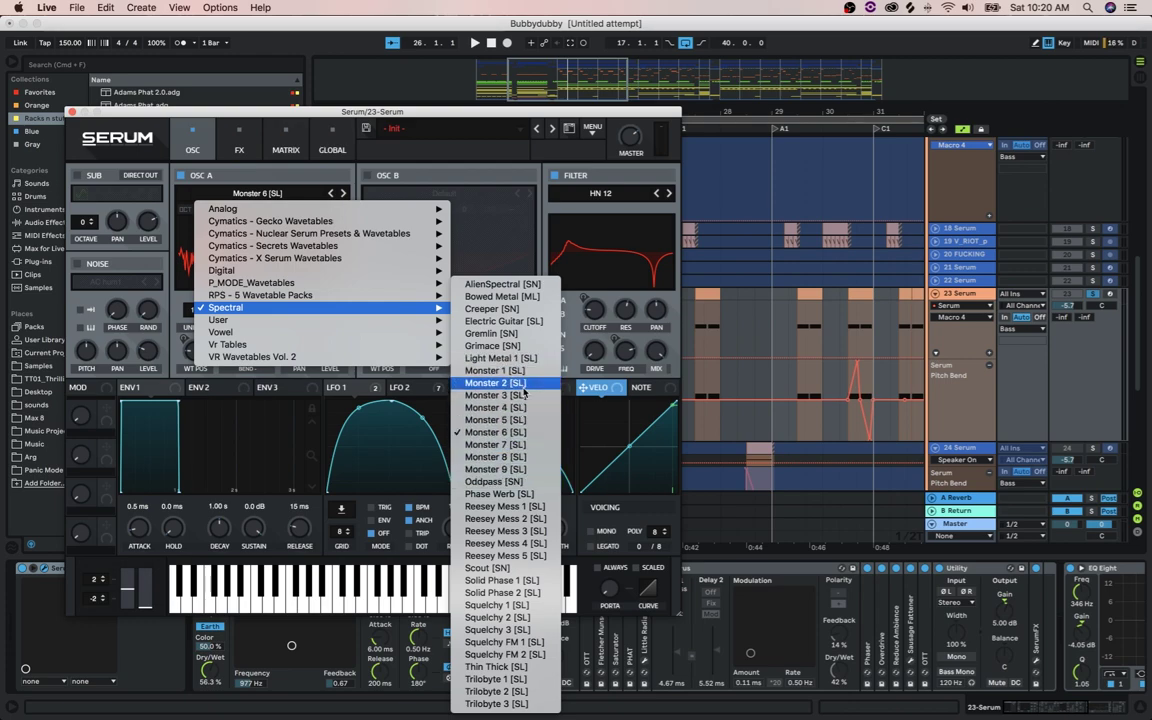
{"action": "left_click", "coordinate": [239, 150]}
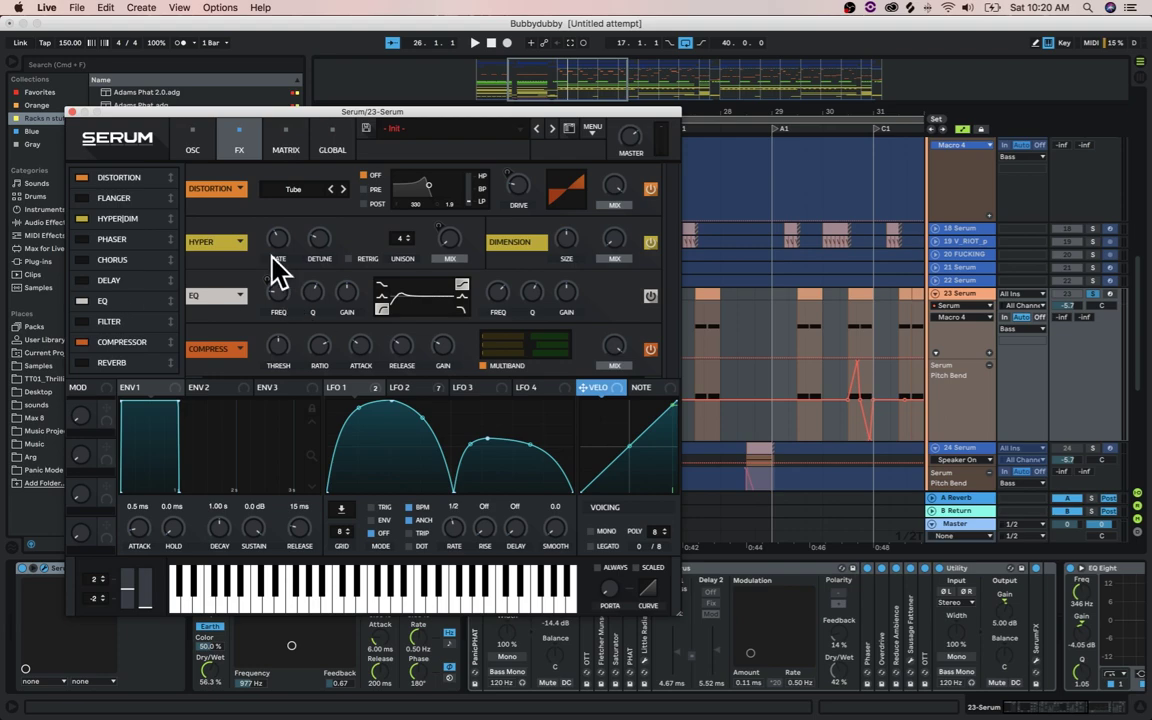
{"action": "left_click", "coordinate": [188, 138]}
{"action": "left_click", "coordinate": [245, 138]}
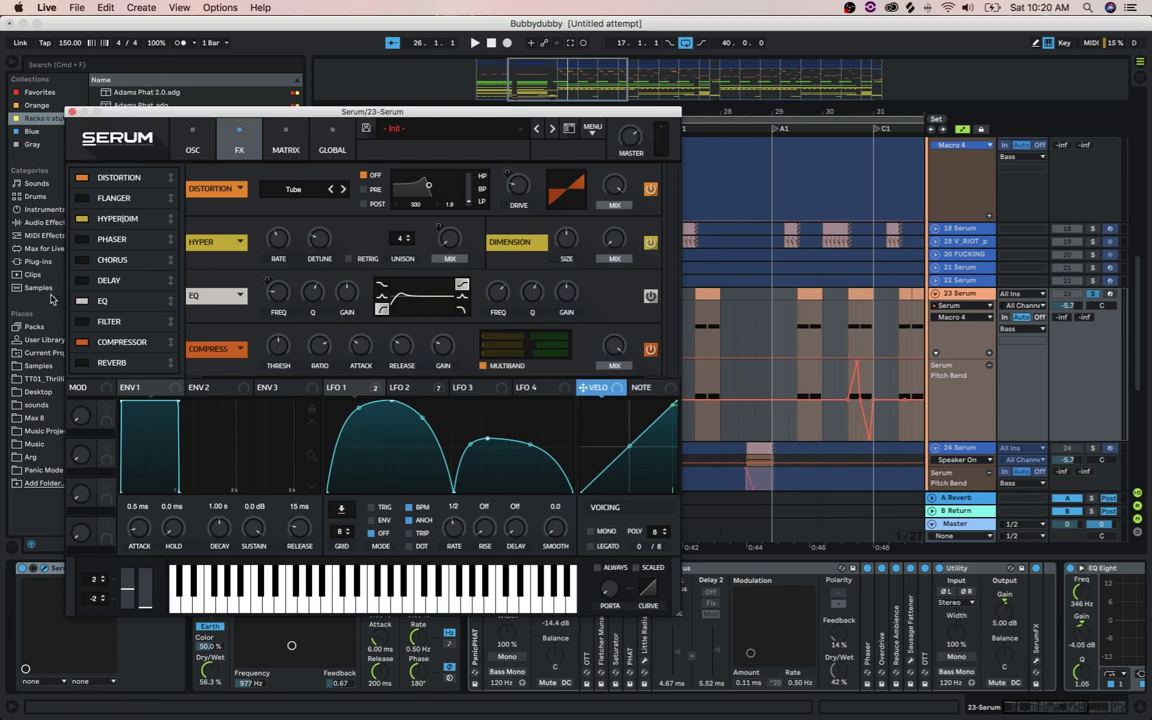
Switch Serum's EQ and compressor effects off and back on
{"action": "left_click", "coordinate": [82, 301]}
{"action": "left_click", "coordinate": [82, 342]}
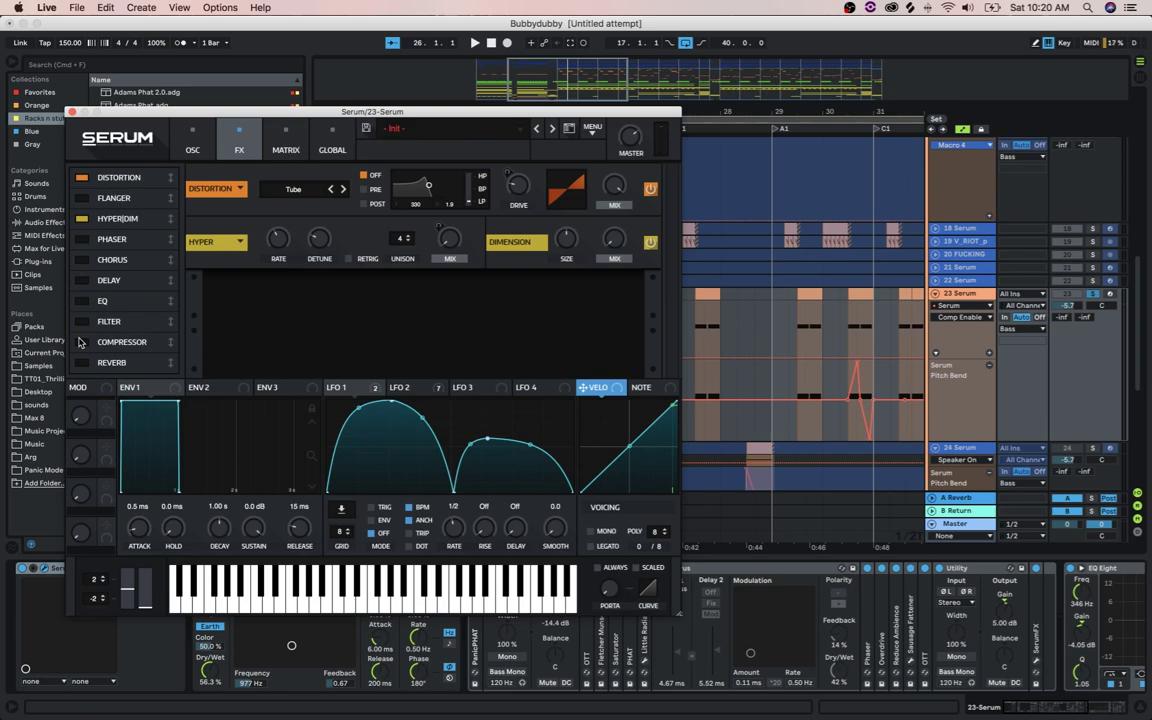
{"action": "left_click", "coordinate": [82, 342]}
{"action": "left_click", "coordinate": [82, 301]}
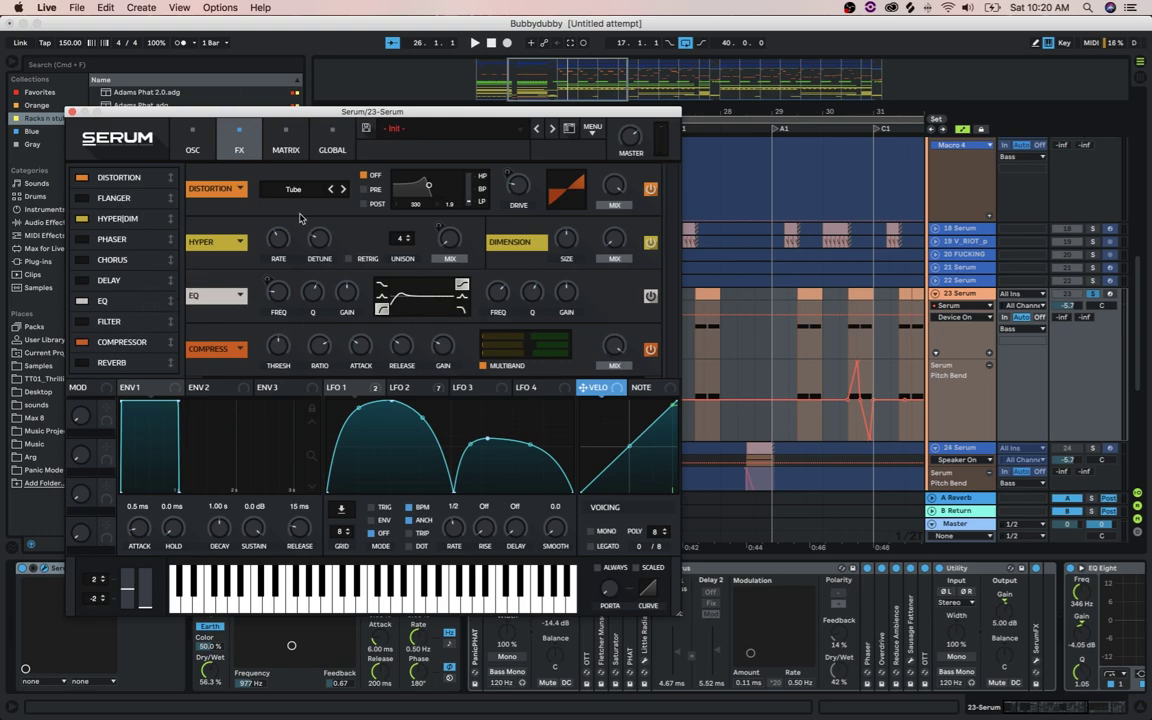
Examine Serum's oscillator and effects pages again, along with the LFO 2 and LFO 1 shapes
{"action": "left_click", "coordinate": [193, 148]}
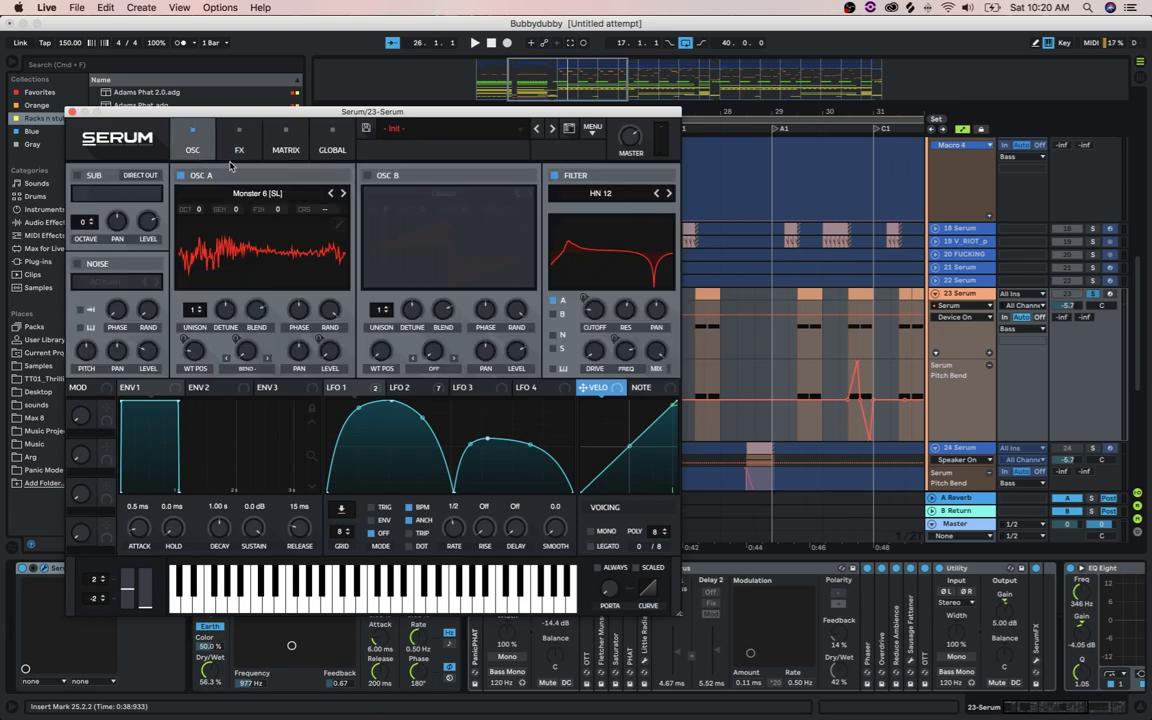
{"action": "left_click", "coordinate": [239, 148]}
{"action": "left_click", "coordinate": [193, 144]}
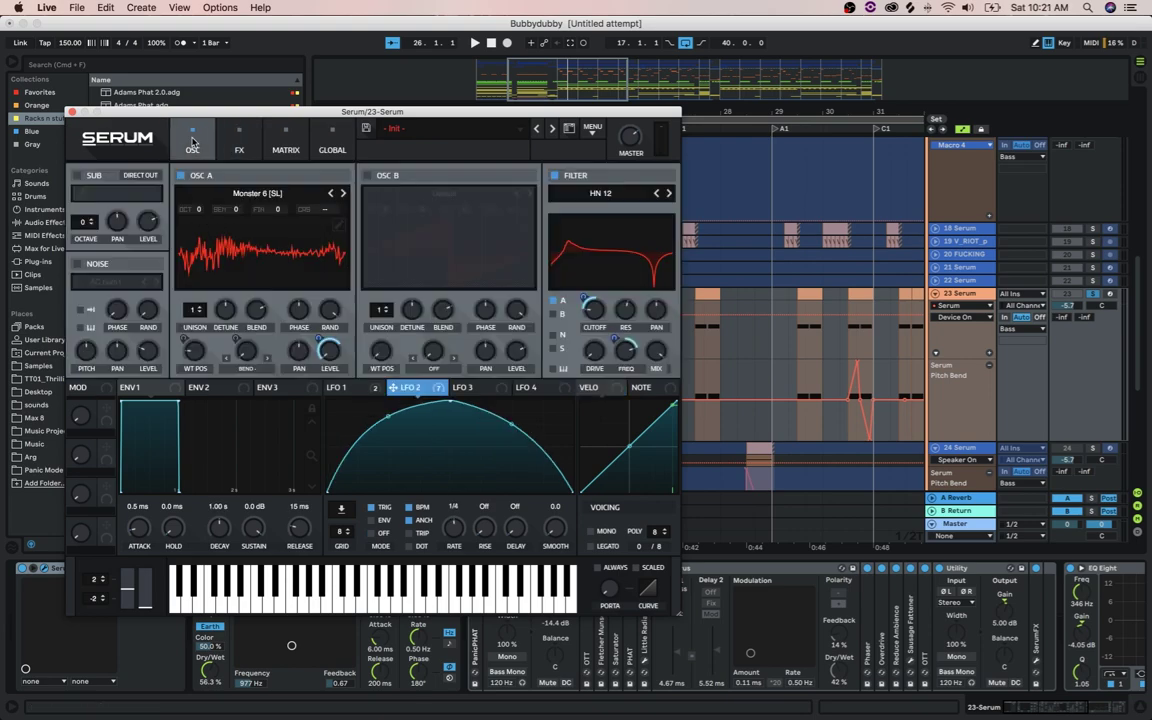
{"action": "left_click", "coordinate": [343, 388]}
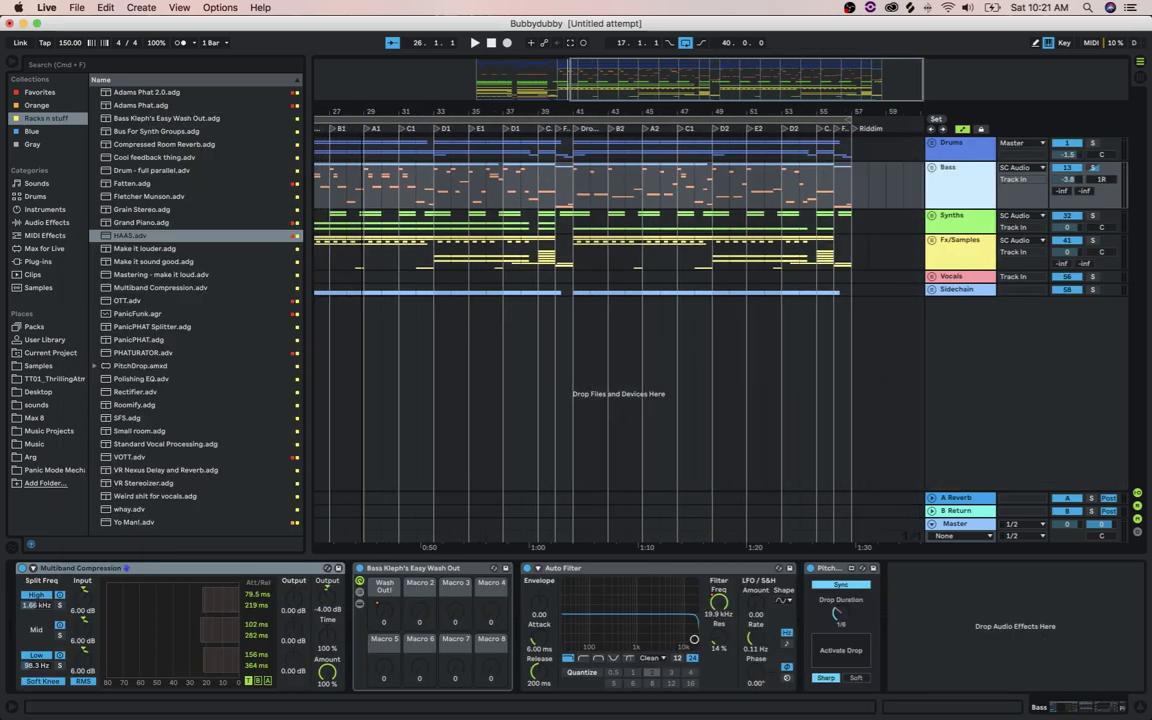
Select the first two bars of the drop in the Bass group, from 25.1.1 to 27.1.1
{"action": "left_click_drag", "start_coordinate": [641, 112], "coordinate": [641, 109]}
{"action": "left_click_drag", "start_coordinate": [380, 109], "coordinate": [491, 92]}
{"action": "left_click_drag", "start_coordinate": [433, 200], "coordinate": [458, 205]}
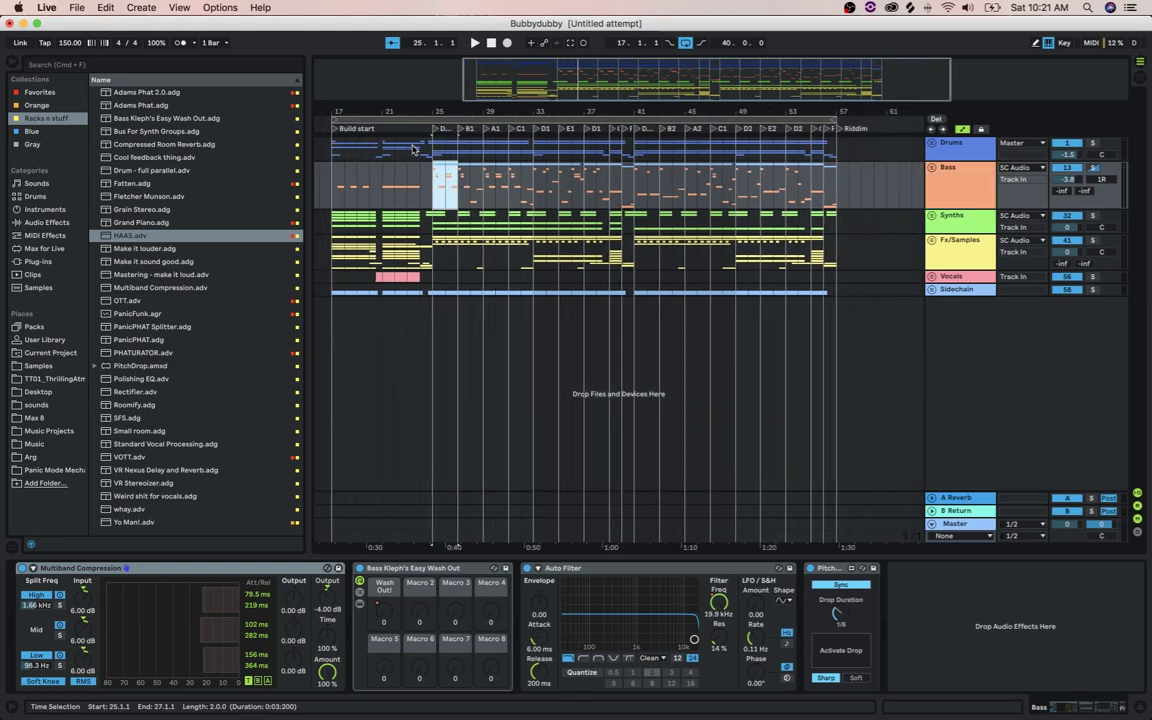
{"action": "left_click_drag", "start_coordinate": [434, 109], "coordinate": [402, 149]}
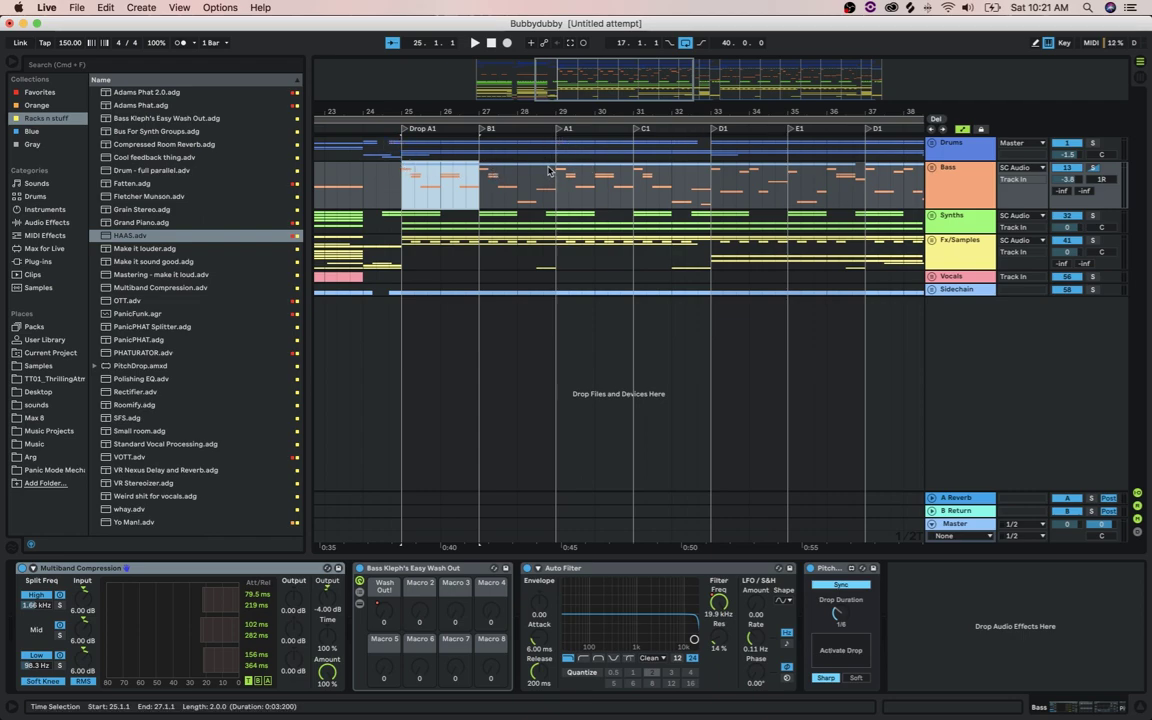
Select bars 25 to 33 across the Drums and Bass groups, and extend the highlighted section to bar 41
{"action": "left_click", "coordinate": [394, 183]}
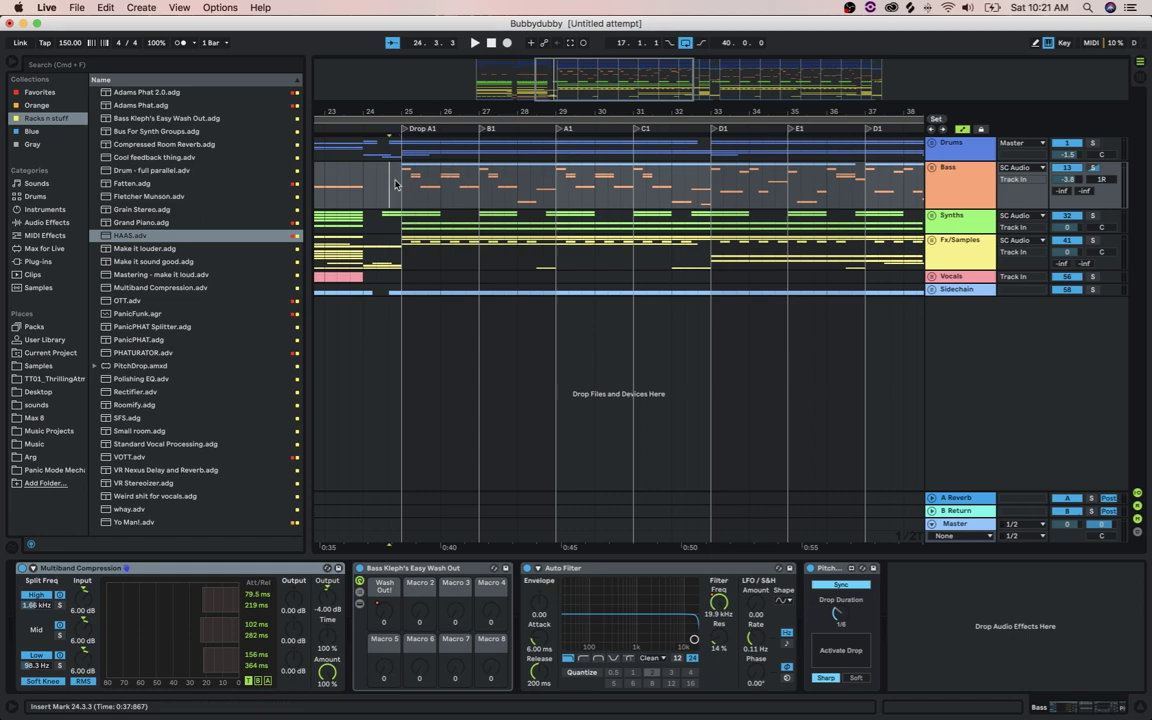
{"action": "left_click_drag", "start_coordinate": [402, 182], "coordinate": [604, 100]}
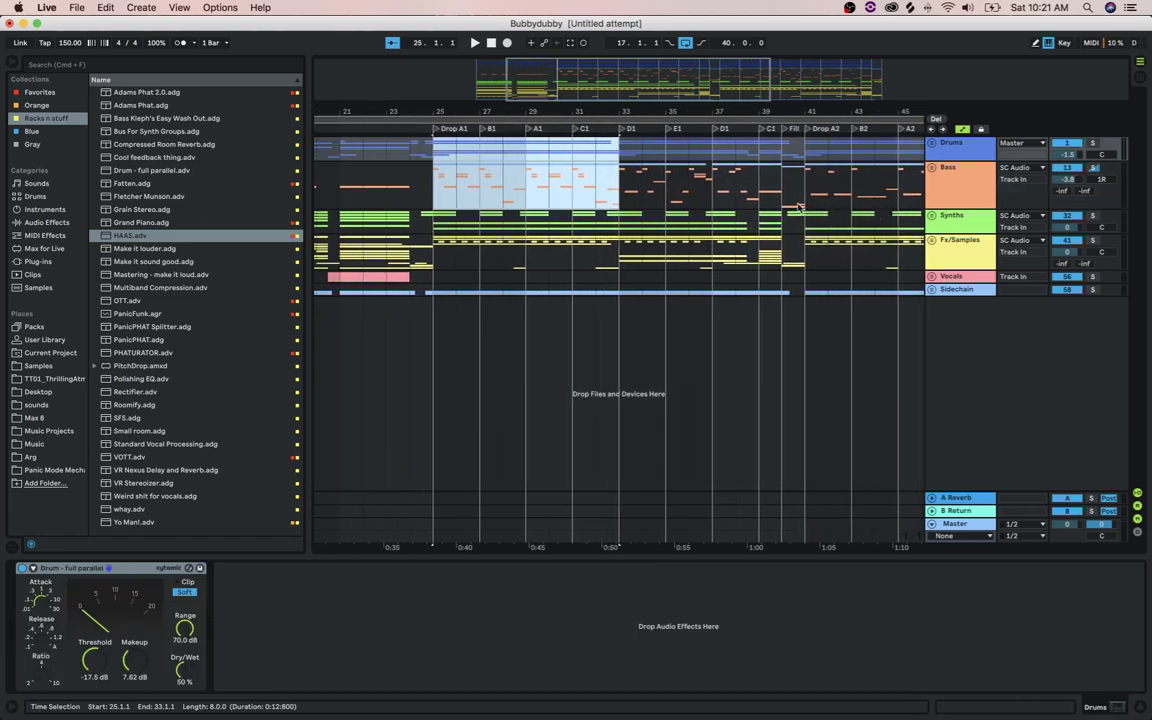
{"action": "left_click_drag", "start_coordinate": [803, 206], "coordinate": [413, 134]}
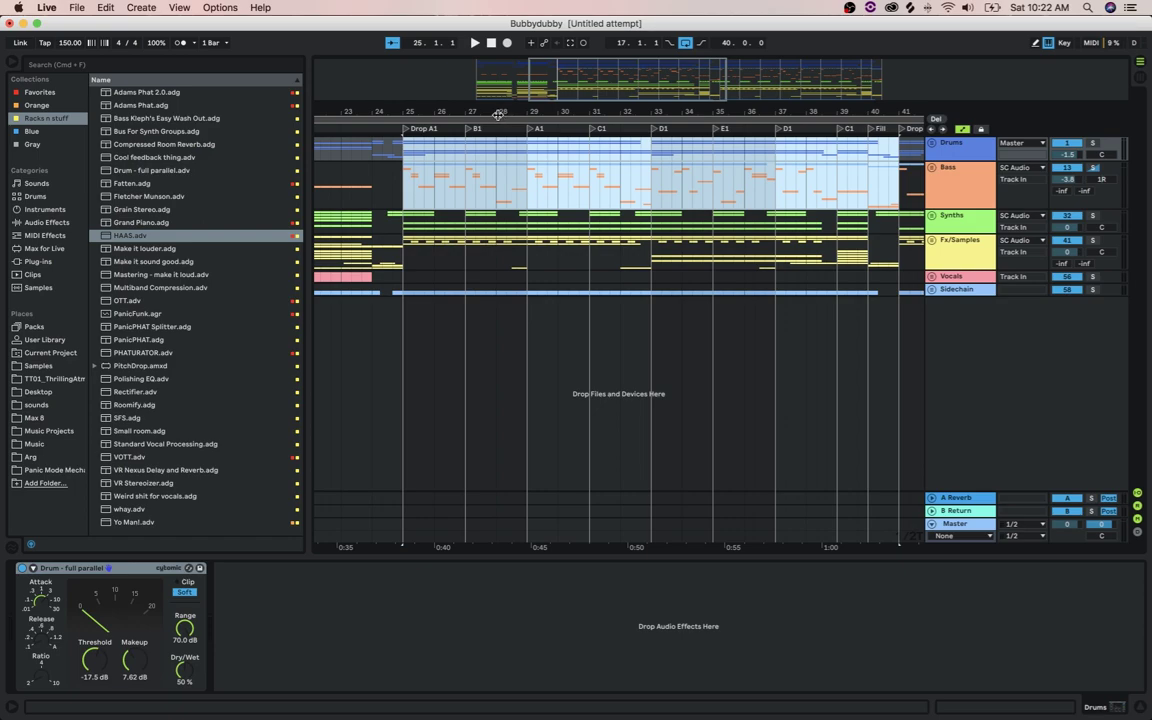
Place the playback start at the Drop A1 marker on the Bass group and play from bar 25
{"action": "left_click", "coordinate": [391, 205]}
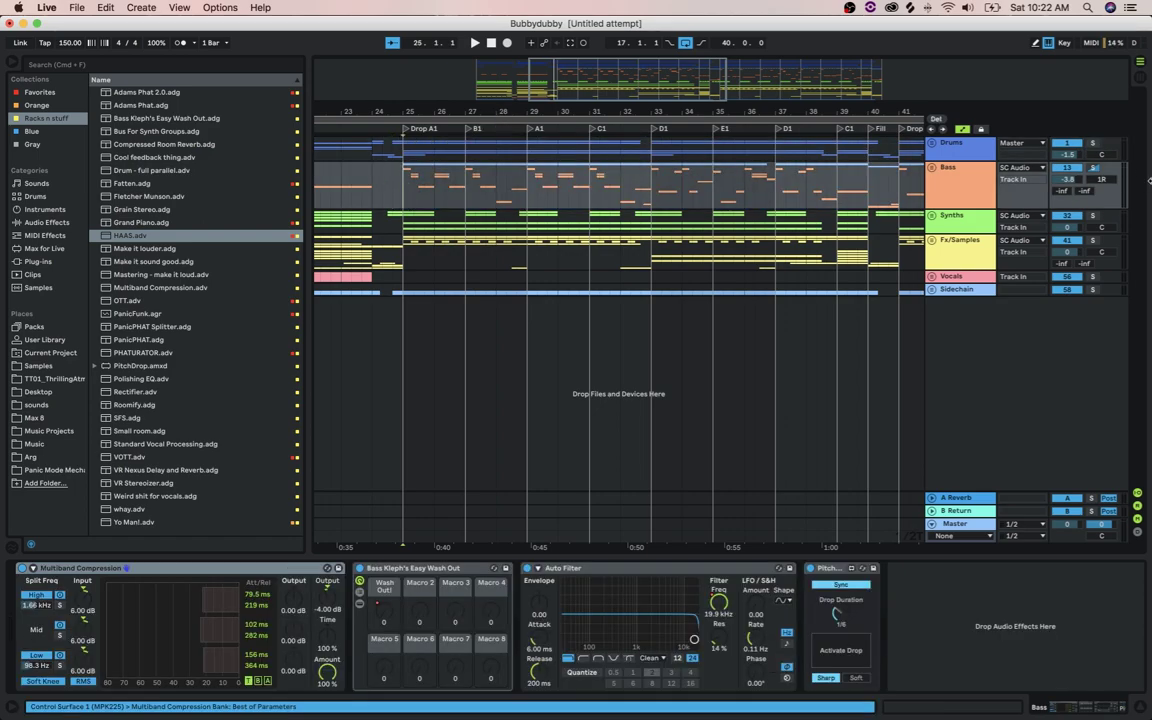
{"action": "left_click", "coordinate": [423, 193]}
{"action": "left_click", "coordinate": [423, 193]}
{"action": "key", "text": "space"}
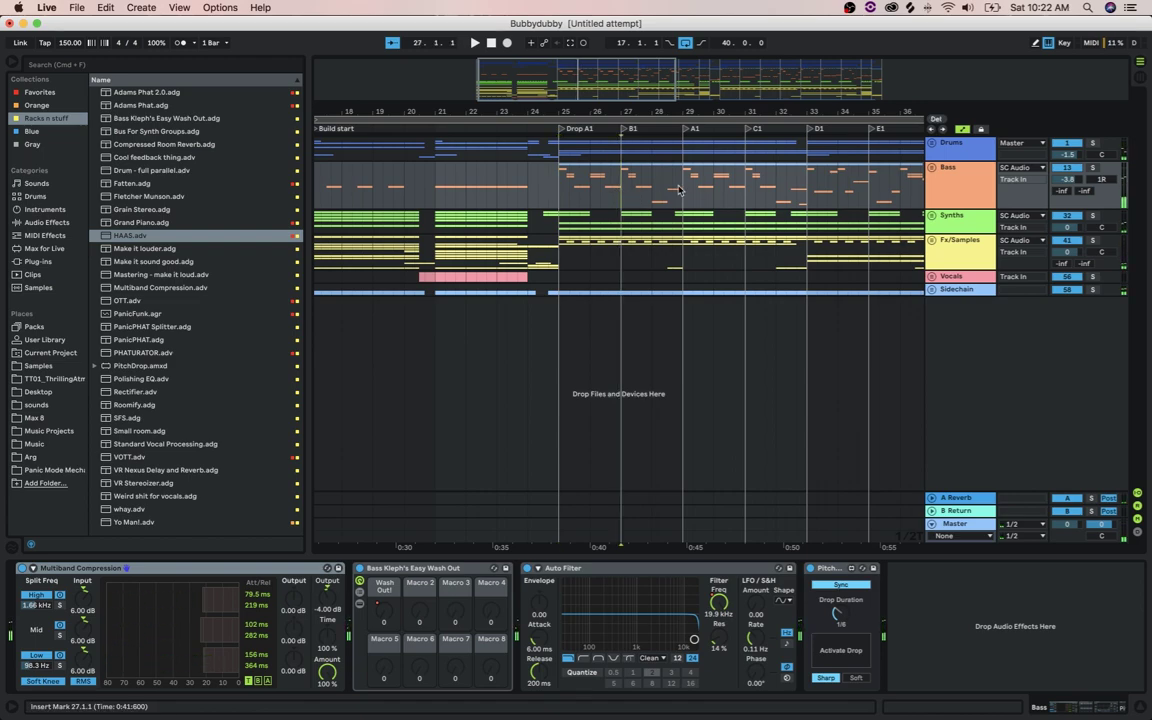
Place the playback start at the A1 marker at bar 29 and select bars 31 to 33 in the Bass group
{"action": "left_click", "coordinate": [614, 180]}
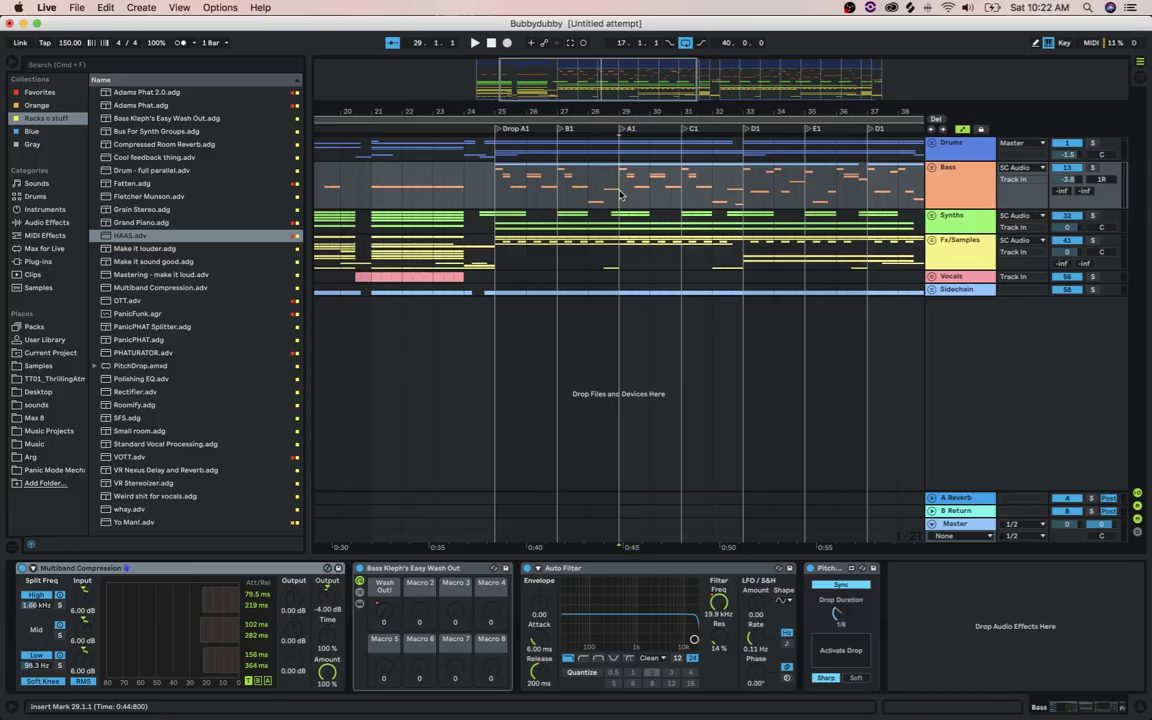
{"action": "left_click_drag", "start_coordinate": [613, 191], "coordinate": [737, 193]}
{"action": "left_click", "coordinate": [681, 193]}
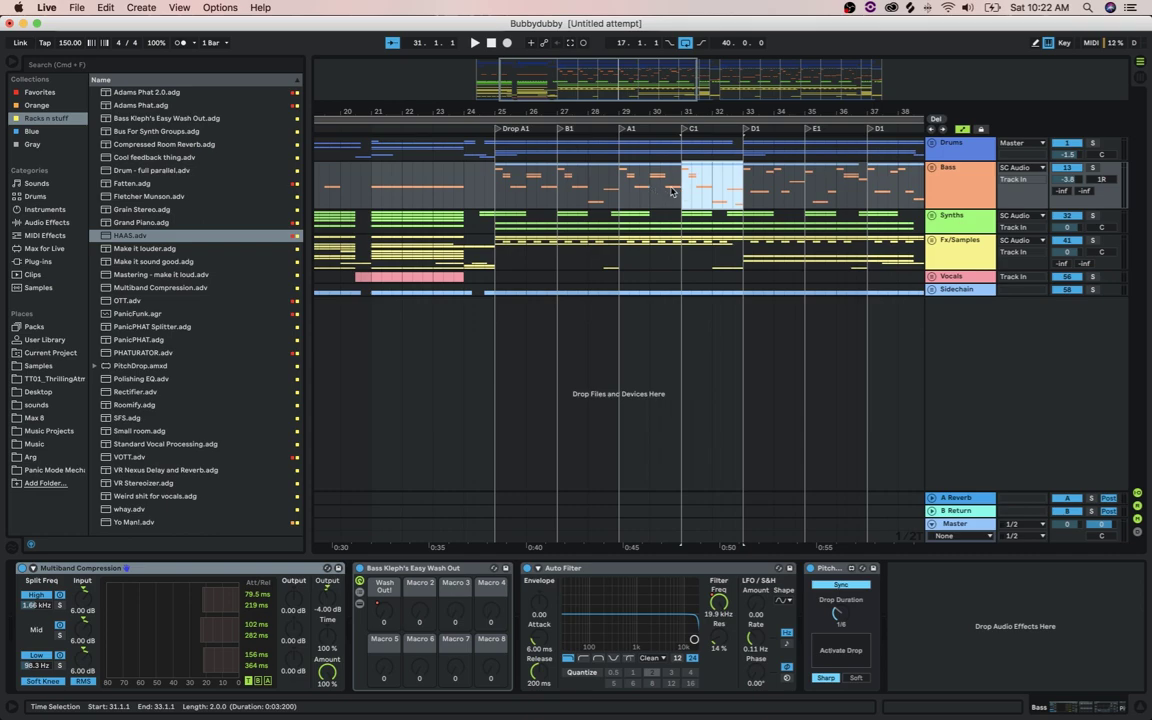
Play the drop from the C1 marker at bar 31
{"action": "left_click_drag", "start_coordinate": [682, 189], "coordinate": [740, 187]}
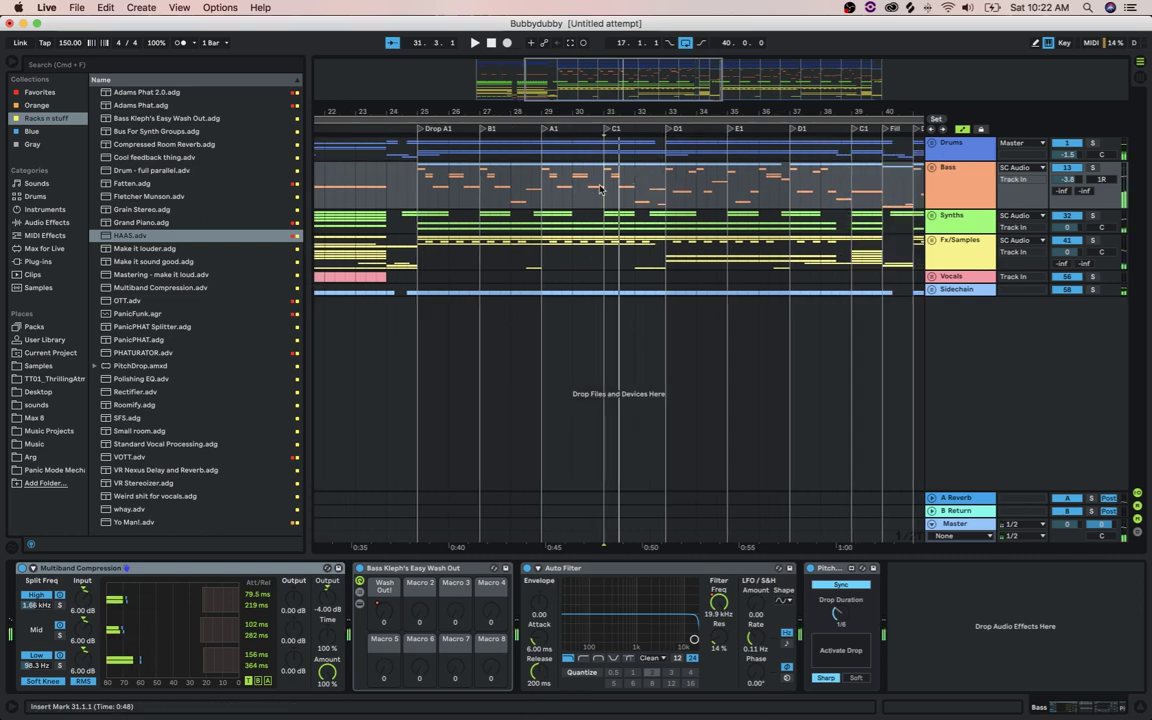
{"action": "key", "text": "space"}
{"action": "key", "text": "space"}
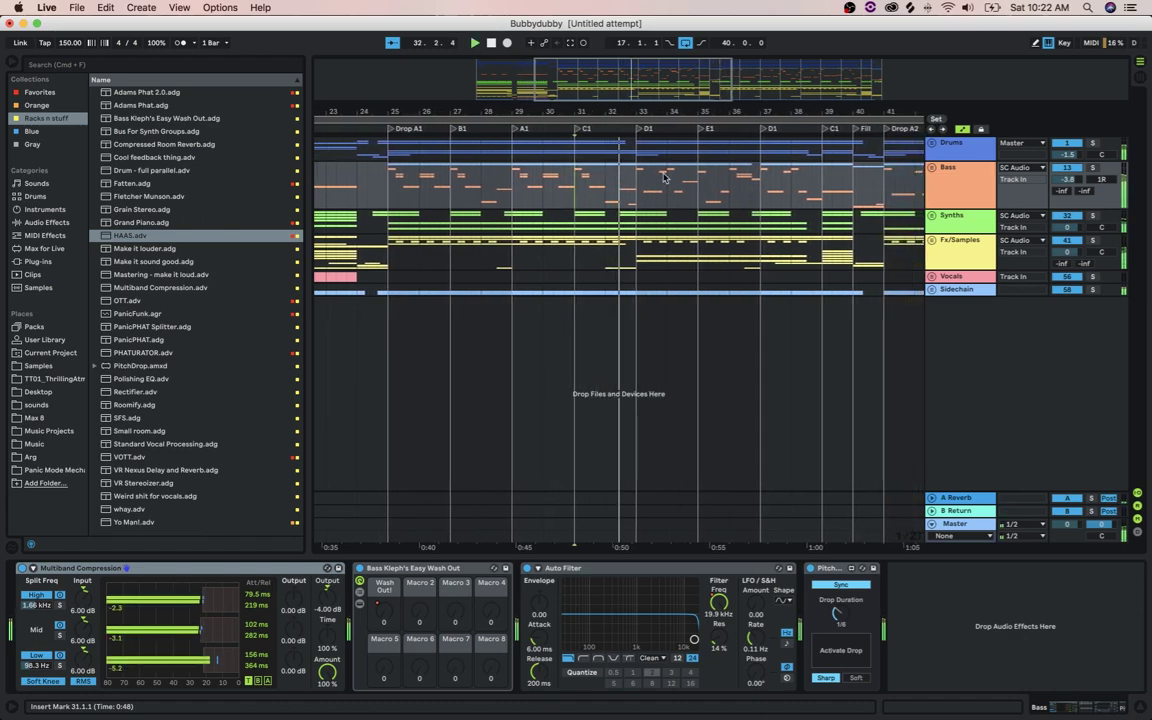
Unfold the Fx/Samples group and enlarge the pre-drop vocal track, placing the playback start on its clip at bar 32
{"action": "left_click", "coordinate": [930, 243]}
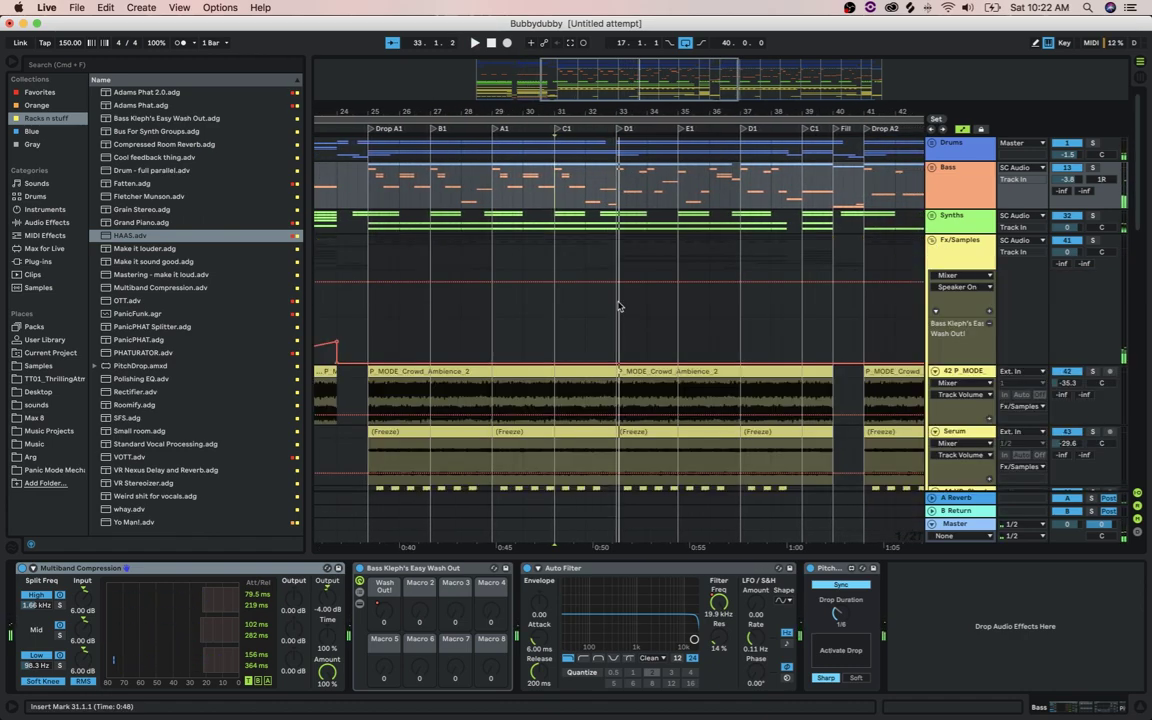
{"action": "scroll", "coordinate": [636, 302], "scroll_direction": "down", "scroll_amount": 5}
{"action": "scroll", "coordinate": [637, 296], "scroll_direction": "down", "scroll_amount": 2}
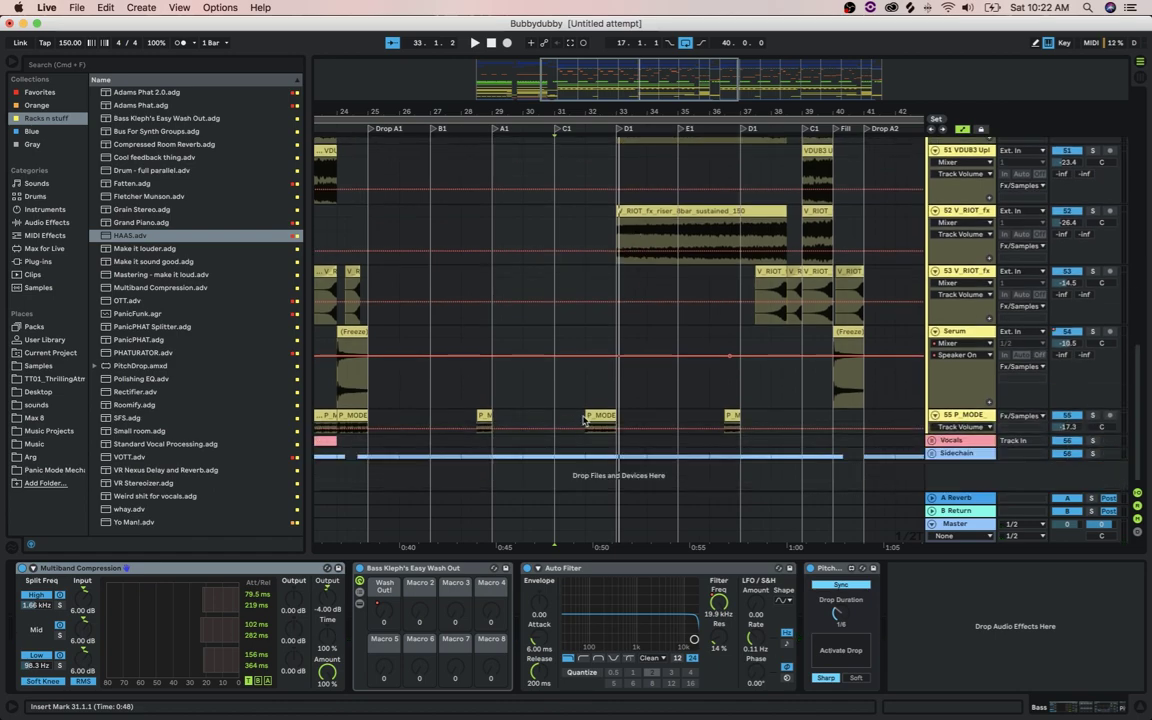
{"action": "left_click", "coordinate": [587, 423]}
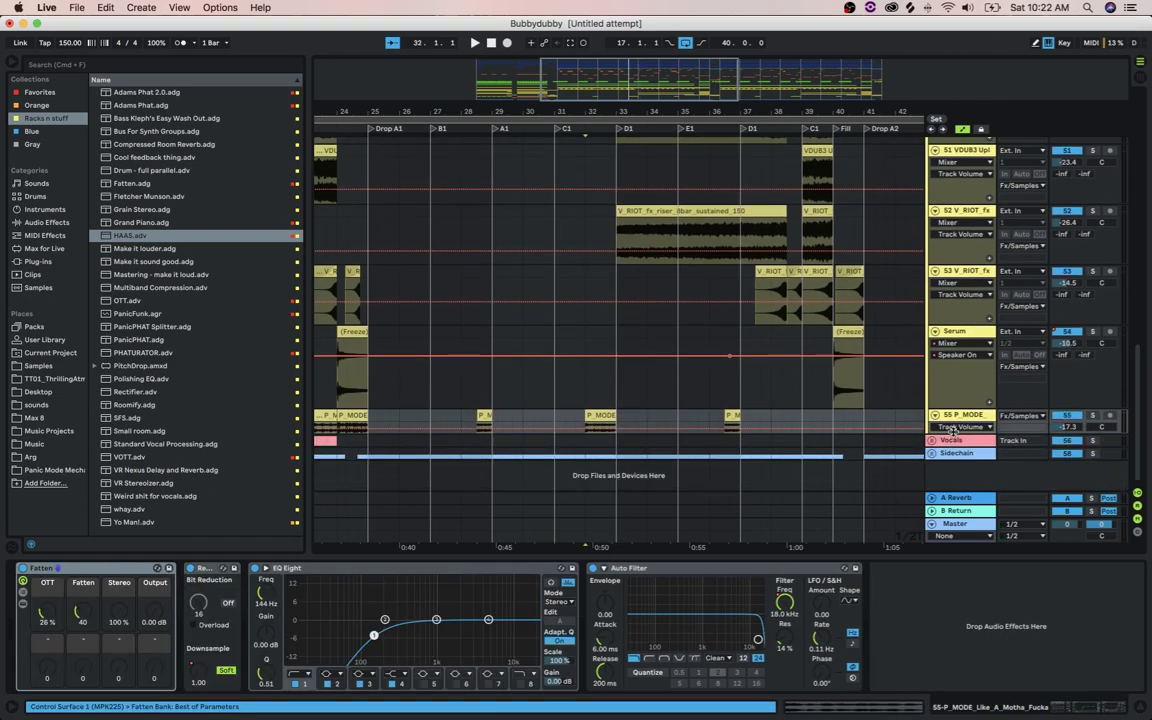
{"action": "left_click_drag", "start_coordinate": [953, 433], "coordinate": [953, 480]}
Solo the pre-drop vocal track and play its clip from bar 32 to bar 33
{"action": "left_click_drag", "start_coordinate": [538, 112], "coordinate": [546, 220]}
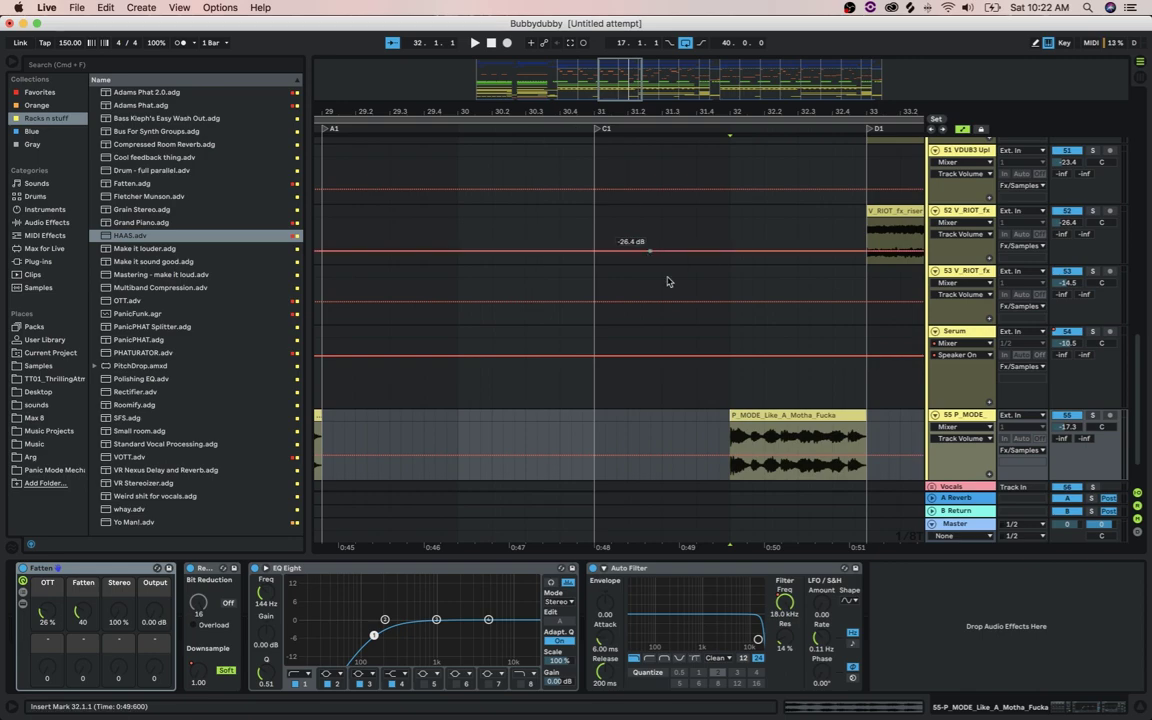
{"action": "key", "text": "space"}
{"action": "left_click", "coordinate": [1093, 415]}
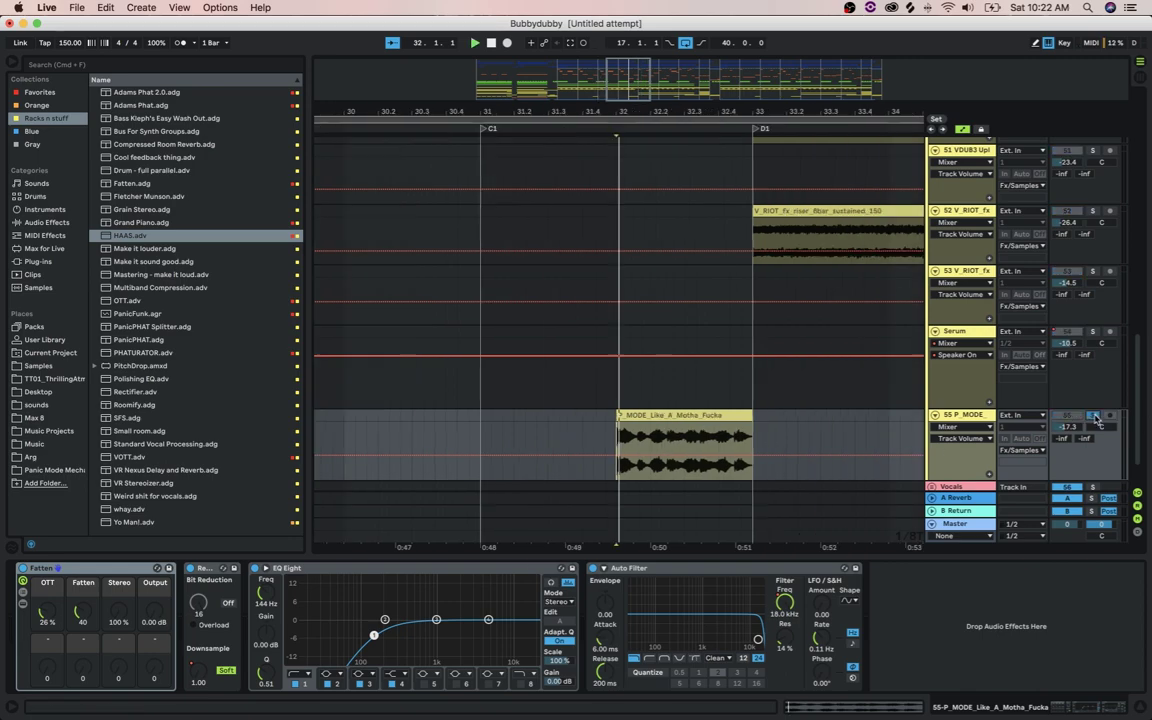
{"action": "key", "text": "space"}
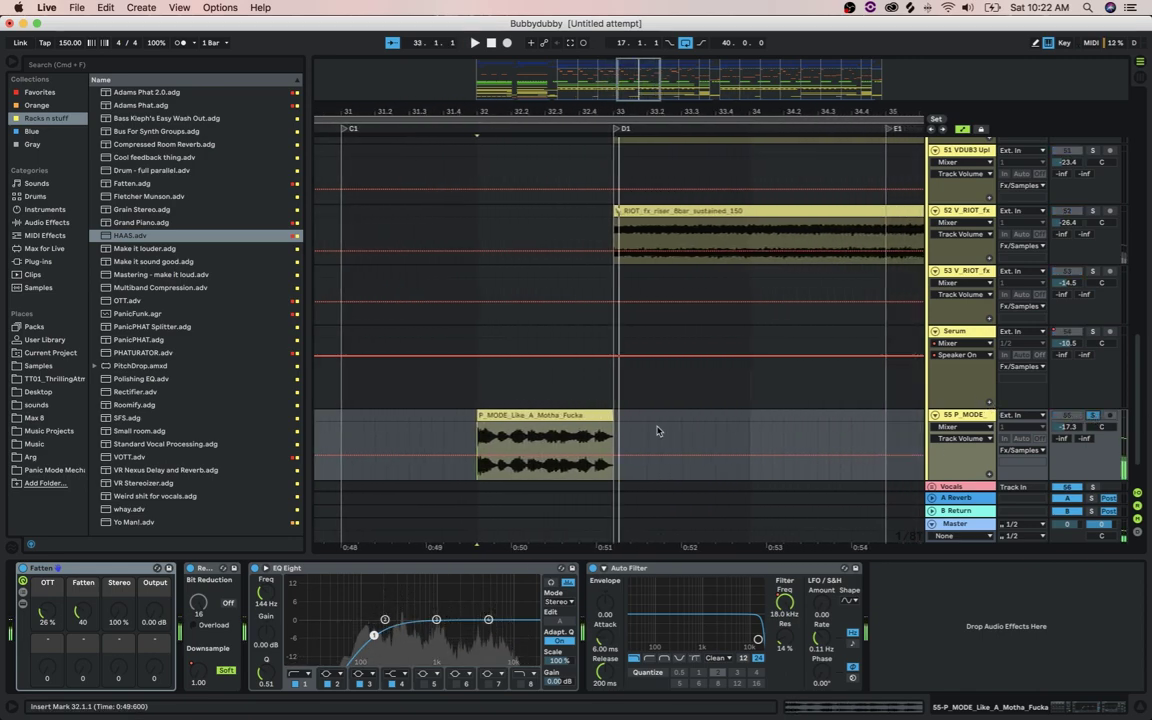
Open the vocal clip at bar 32 and preview P_MODE_Like_A_Motha_Fucka.wav from the sample pack's P_MODE_Predrop vocals folder
{"action": "left_click", "coordinate": [520, 412]}
{"action": "double_click", "coordinate": [520, 412]}
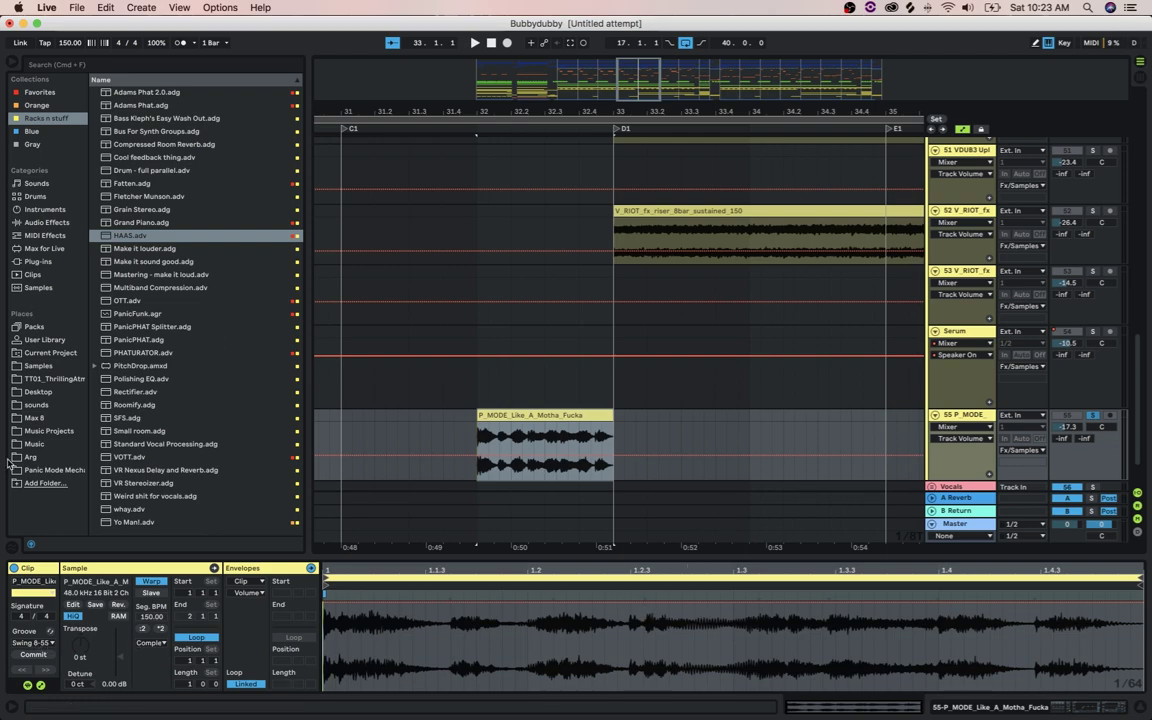
{"action": "left_click", "coordinate": [47, 468]}
{"action": "left_click", "coordinate": [163, 146]}
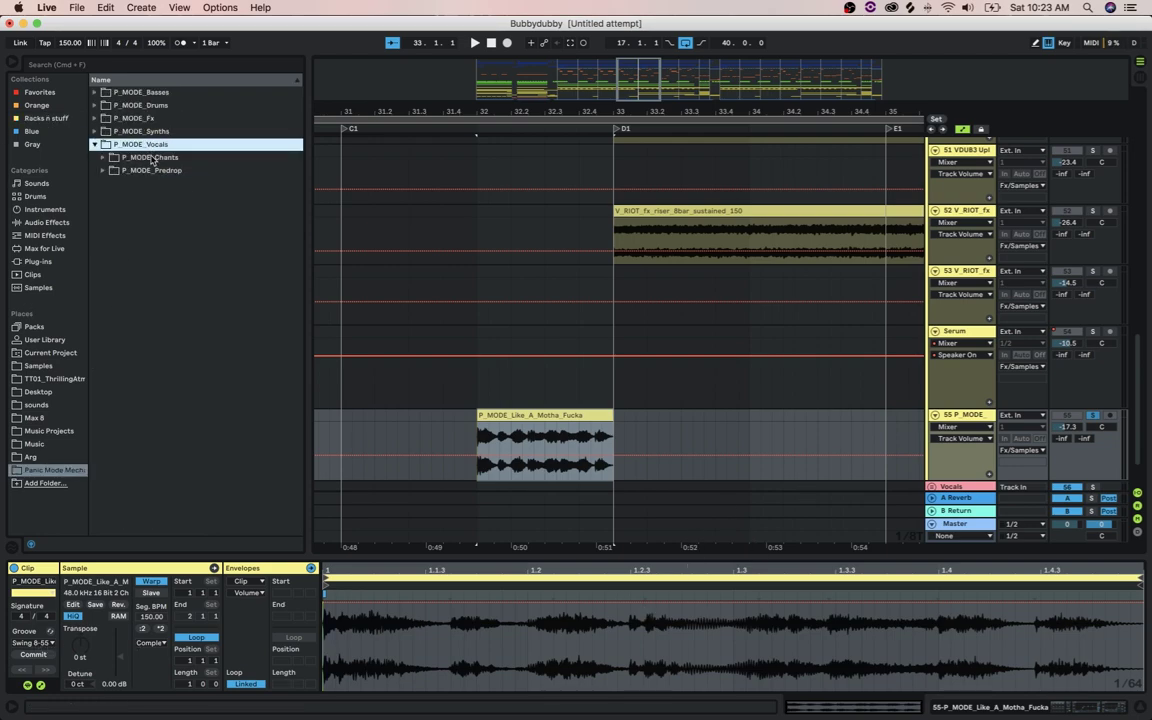
{"action": "left_click", "coordinate": [155, 171]}
{"action": "left_click", "coordinate": [190, 184]}
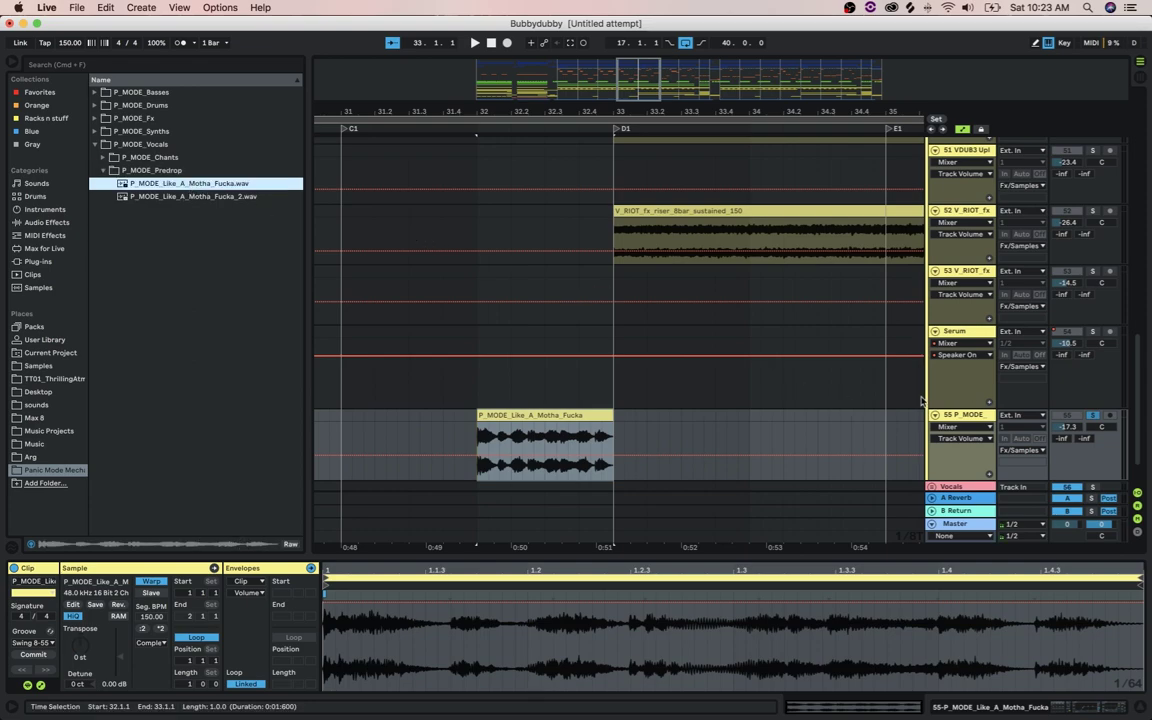
Fold the Fx/Samples group and place the playback start at the D1 marker at bar 33
{"action": "scroll", "coordinate": [845, 375], "scroll_direction": "up", "scroll_amount": 6}
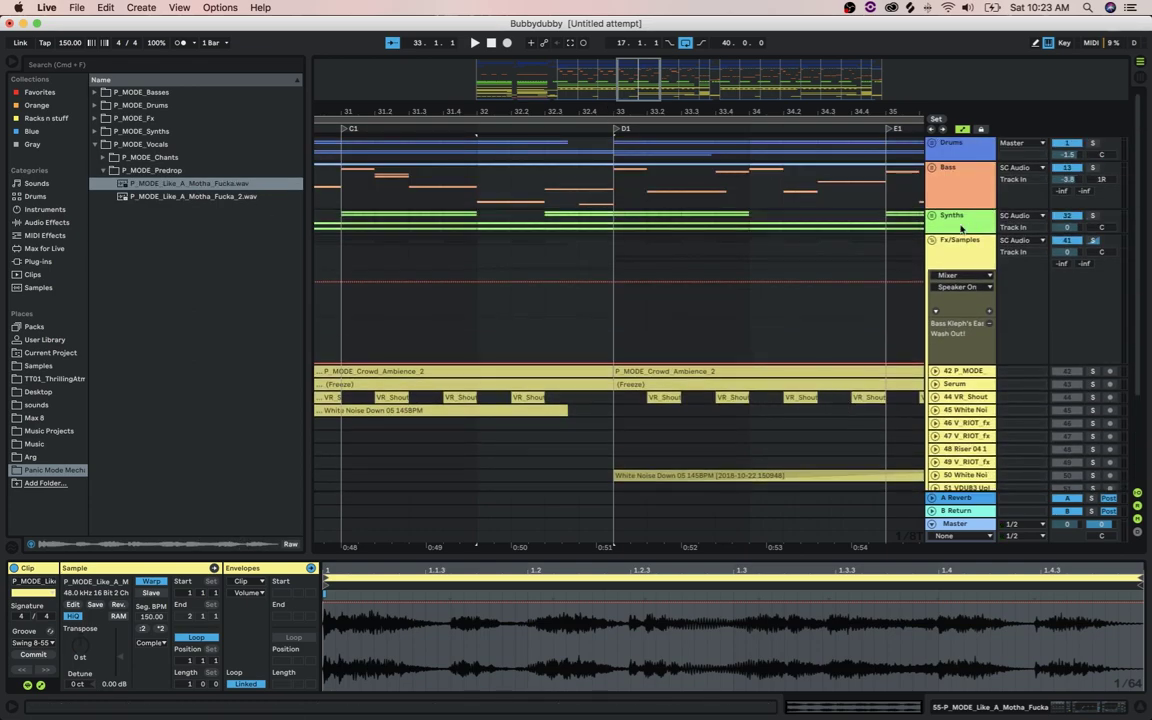
{"action": "left_click", "coordinate": [932, 240]}
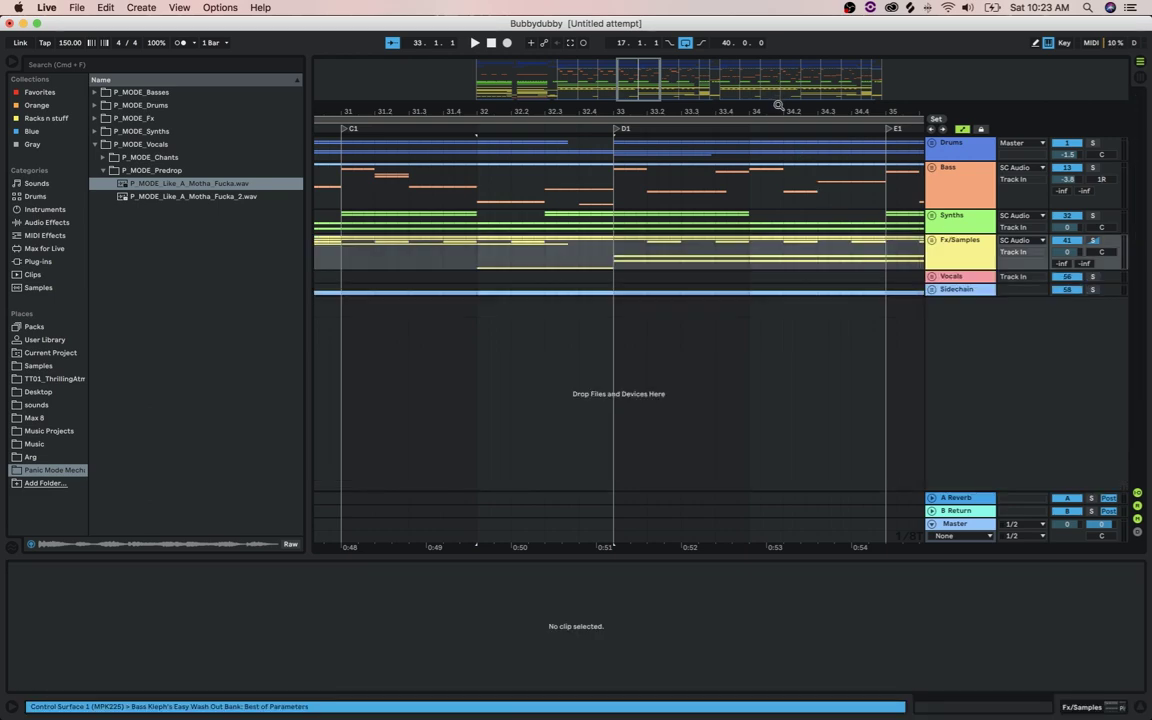
{"action": "left_click_drag", "start_coordinate": [778, 107], "coordinate": [760, 44]}
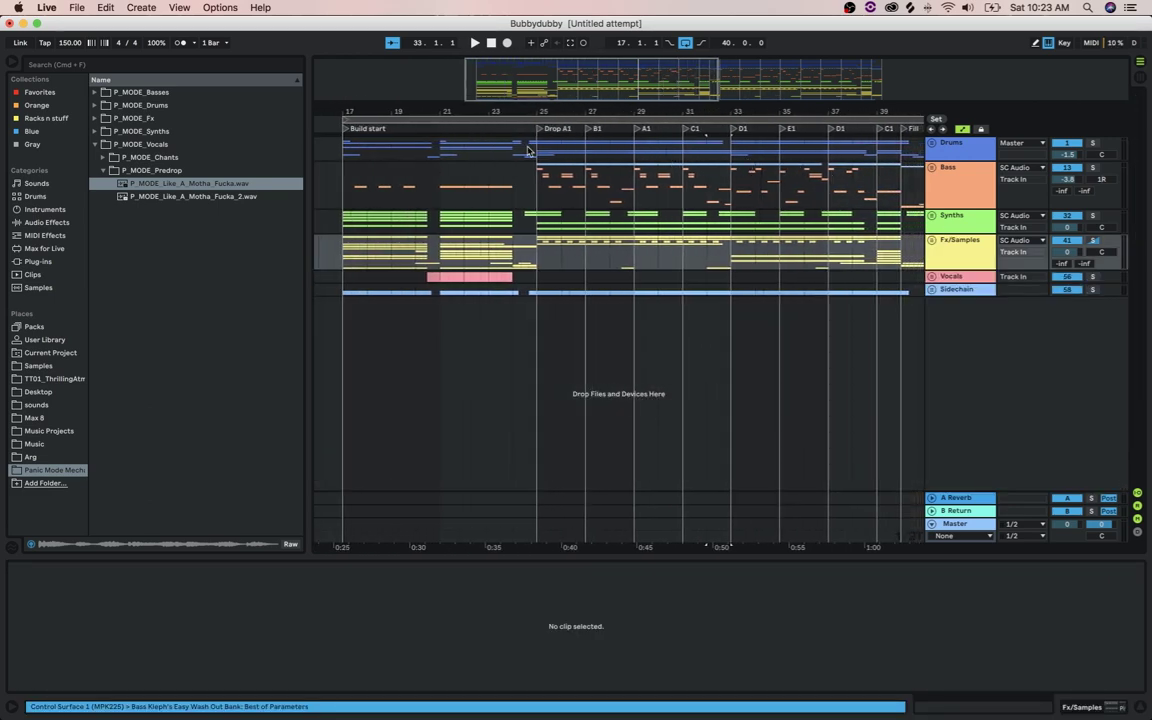
{"action": "left_click", "coordinate": [726, 262]}
{"action": "left_click", "coordinate": [731, 262]}
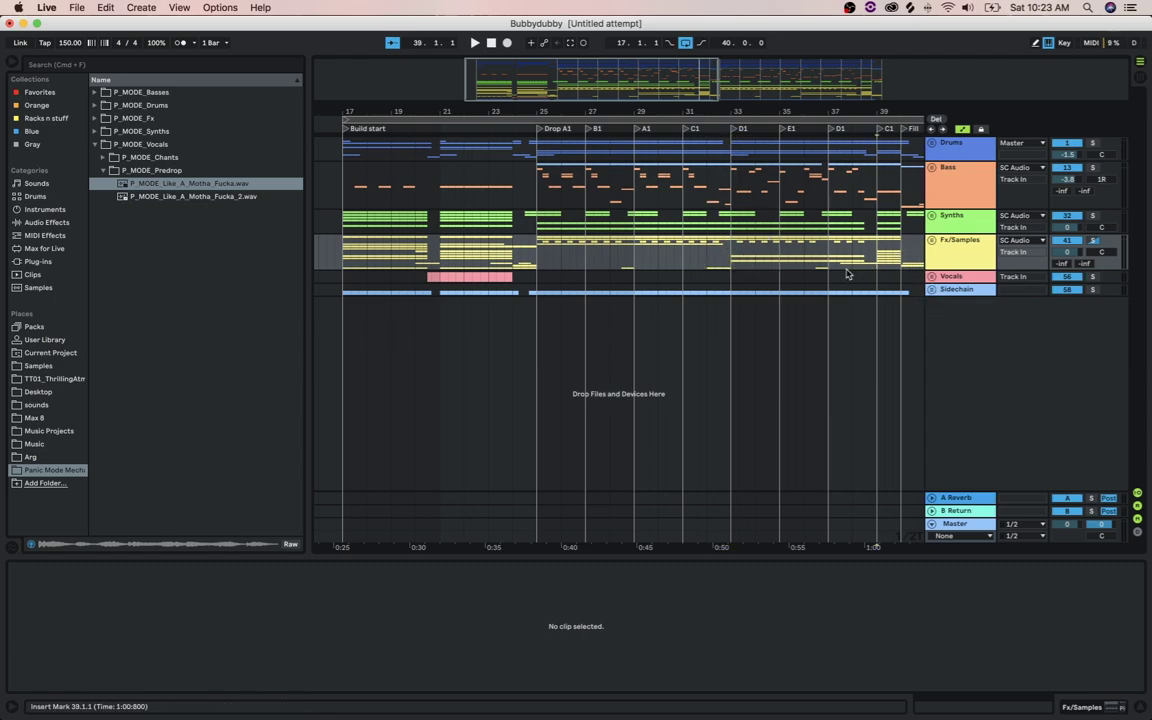
{"action": "left_click", "coordinate": [736, 259]}
{"action": "mouse_move", "coordinate": [758, 110]}
{"action": "left_mouse_down"}
{"action": "mouse_move", "coordinate": [745, 88]}
{"action": "mouse_move", "coordinate": [679, 124]}
{"action": "mouse_move", "coordinate": [592, 125]}
{"action": "mouse_move", "coordinate": [588, 112]}
{"action": "mouse_move", "coordinate": [643, 105]}
{"action": "mouse_move", "coordinate": [643, 78]}
{"action": "mouse_move", "coordinate": [644, 91]}
{"action": "left_mouse_up"}
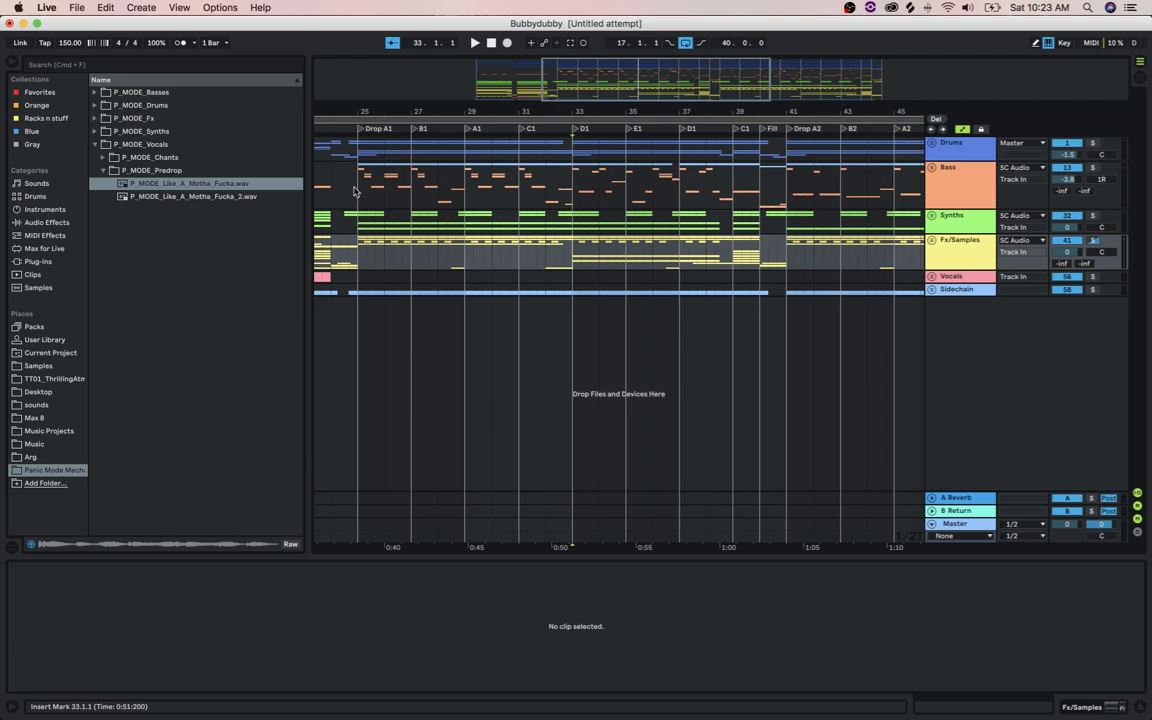
Highlight the Bass group's section from bar 25 to 33, and the following section from bar 33 to 40
{"action": "mouse_move", "coordinate": [354, 190]}
{"action": "left_mouse_down"}
{"action": "mouse_move", "coordinate": [520, 168]}
{"action": "mouse_move", "coordinate": [572, 171]}
{"action": "mouse_move", "coordinate": [574, 190]}
{"action": "mouse_move", "coordinate": [690, 178]}
{"action": "mouse_move", "coordinate": [356, 190]}
{"action": "left_mouse_up"}
{"action": "left_click", "coordinate": [561, 191]}
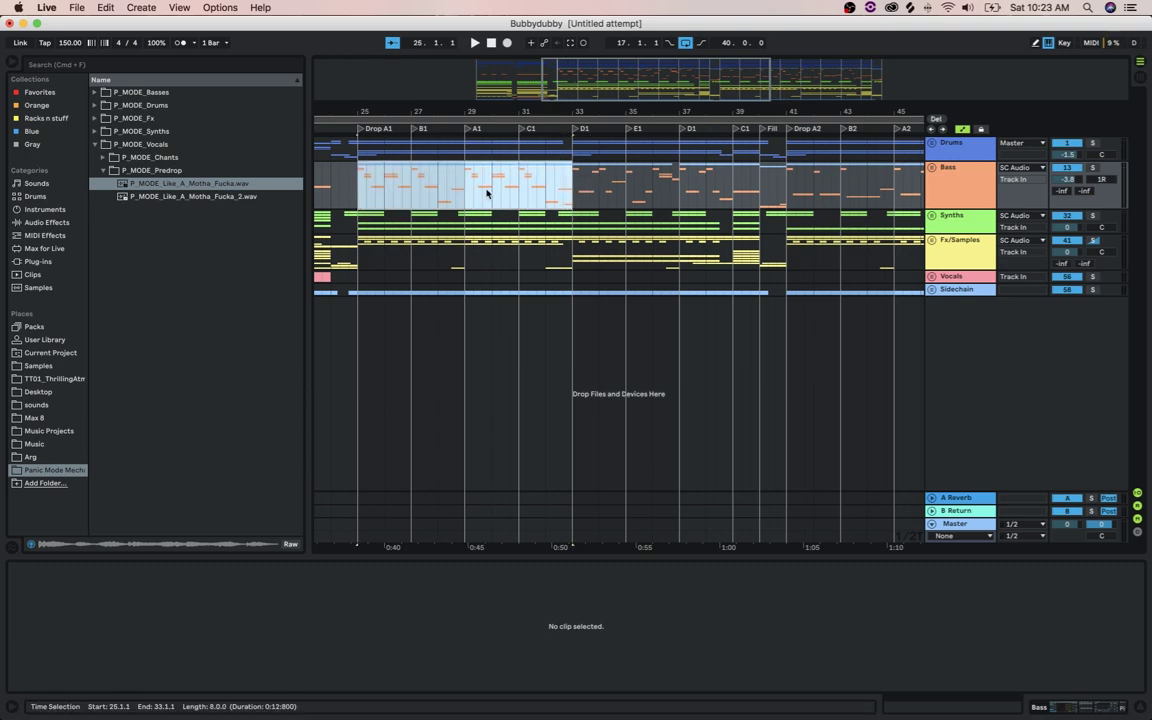
{"action": "left_click_drag", "start_coordinate": [577, 190], "coordinate": [754, 183]}
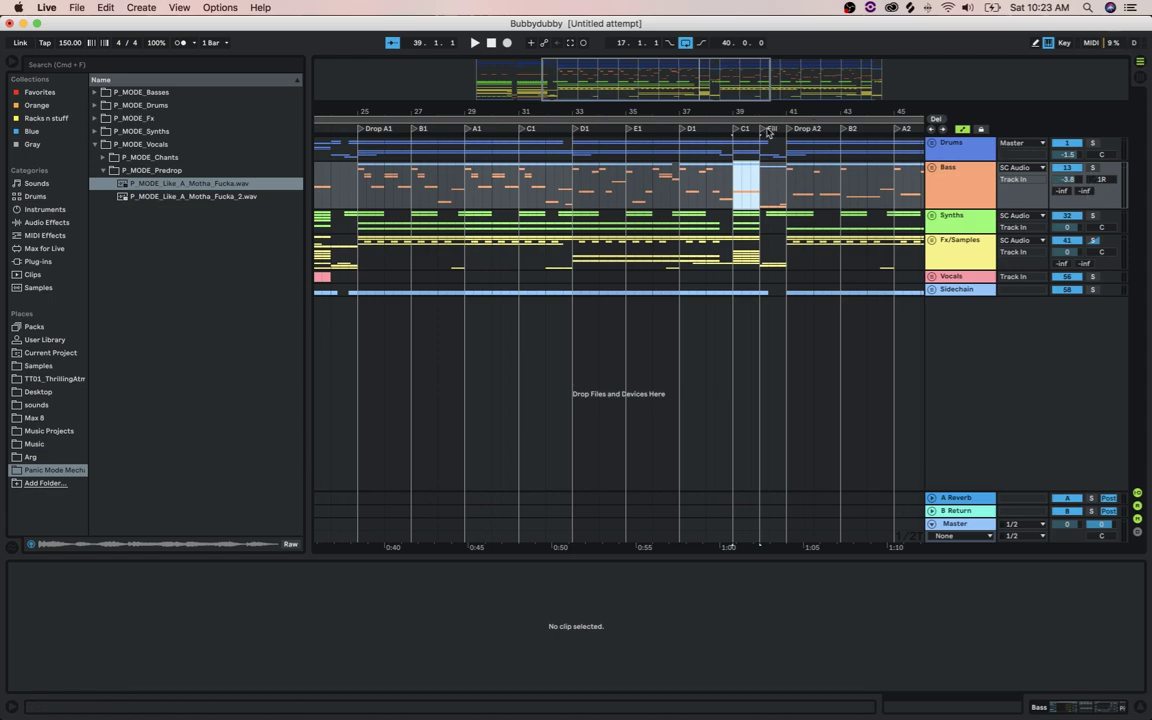
Move the Fill marker to bar 39 and play the arrangement from there to bar 41
{"action": "left_click_drag", "start_coordinate": [768, 132], "coordinate": [736, 137]}
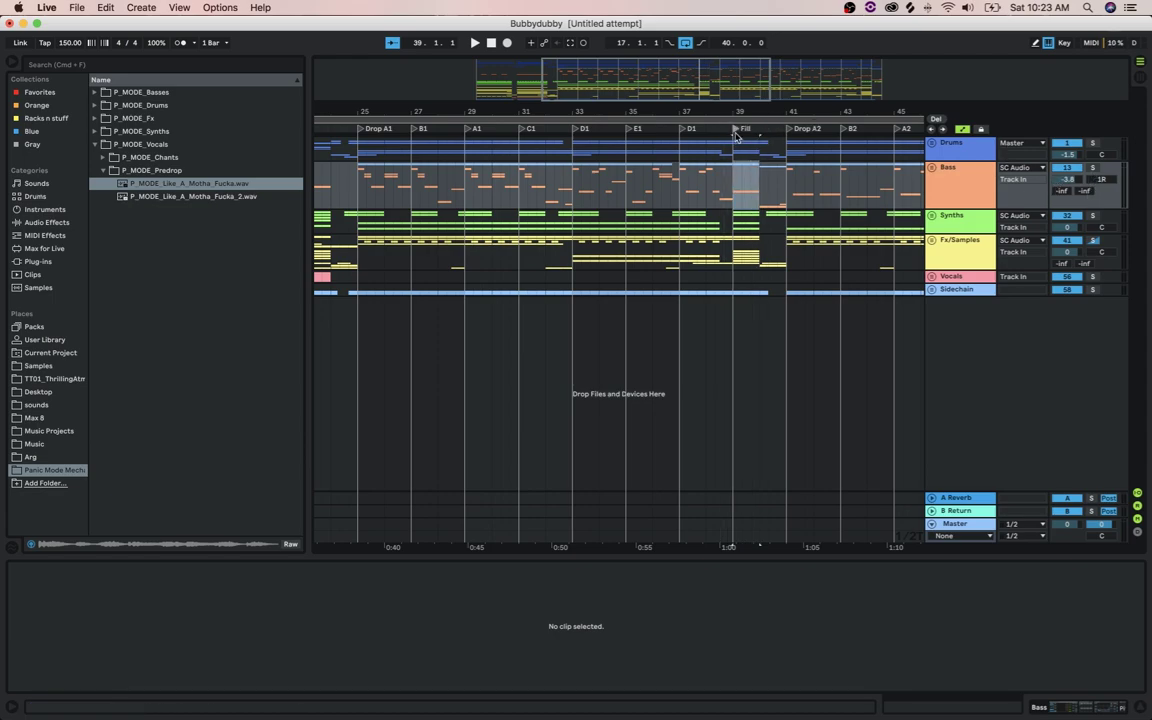
{"action": "key", "text": "space"}
{"action": "key", "text": "space"}
{"action": "left_click", "coordinate": [1094, 168]}
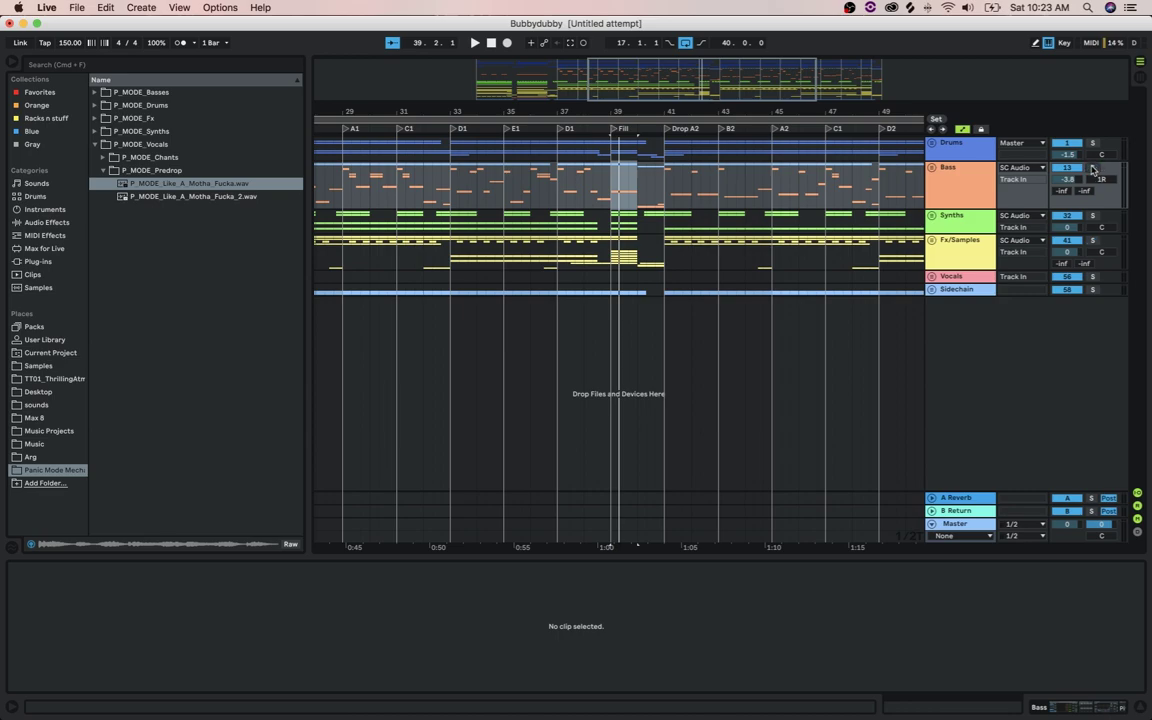
{"action": "key", "text": "space"}
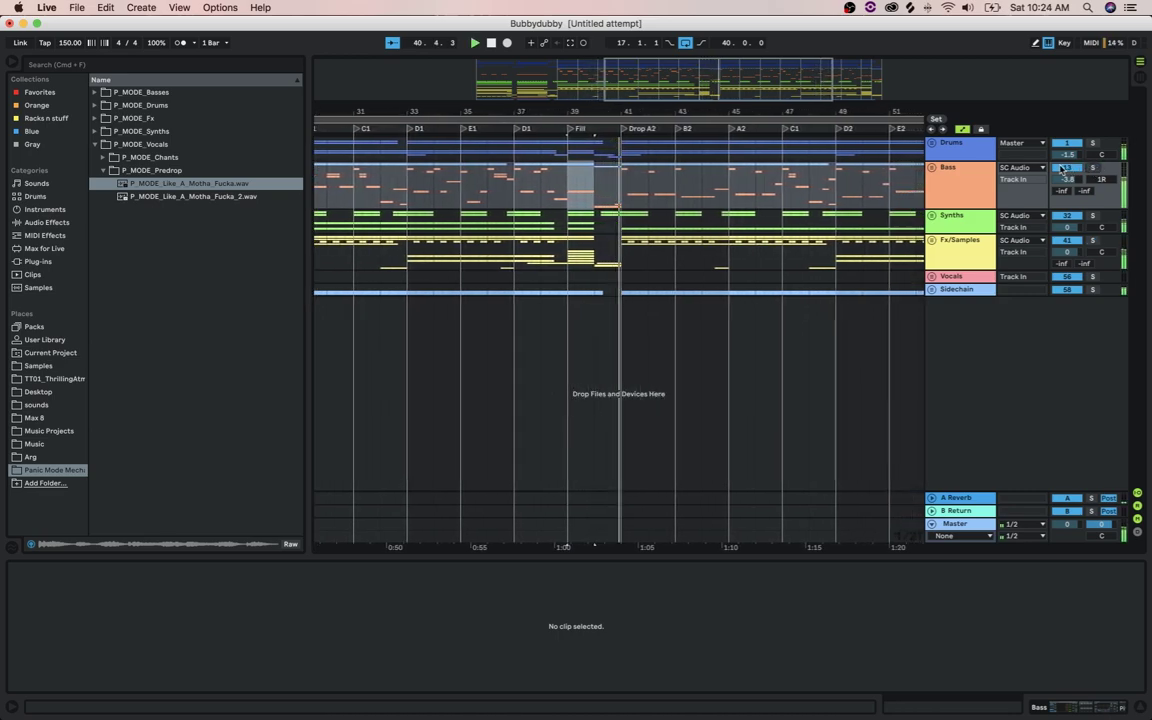
{"action": "key", "text": "space"}
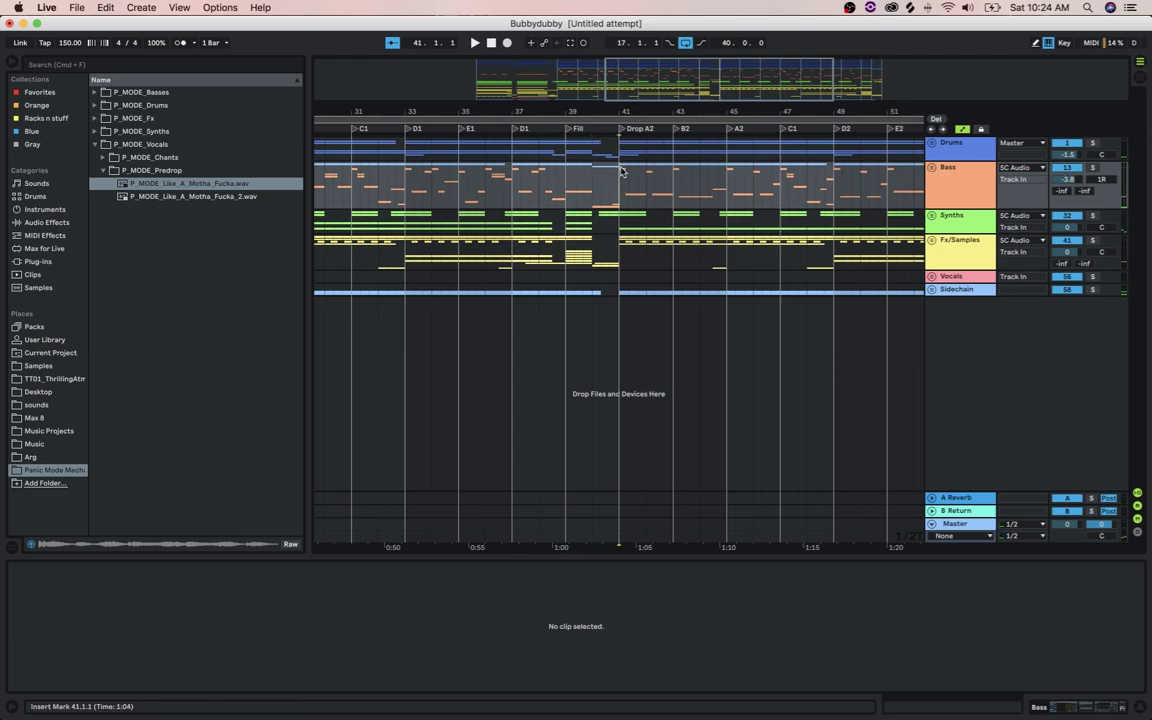
Select bars 47 to 49 in the Bass group and rename the marker at bar 47 to C2
{"action": "key", "text": "plus"}
{"action": "key", "text": "plus"}
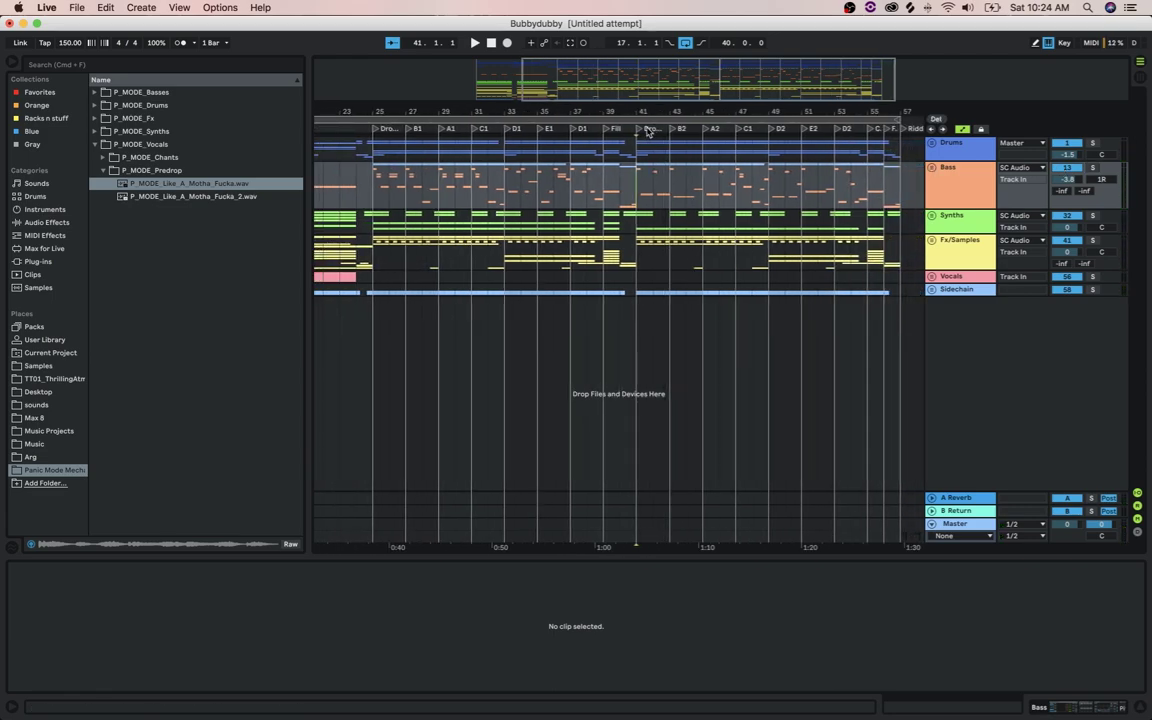
{"action": "scroll", "coordinate": [763, 186], "scroll_direction": "right", "scroll_amount": 5}
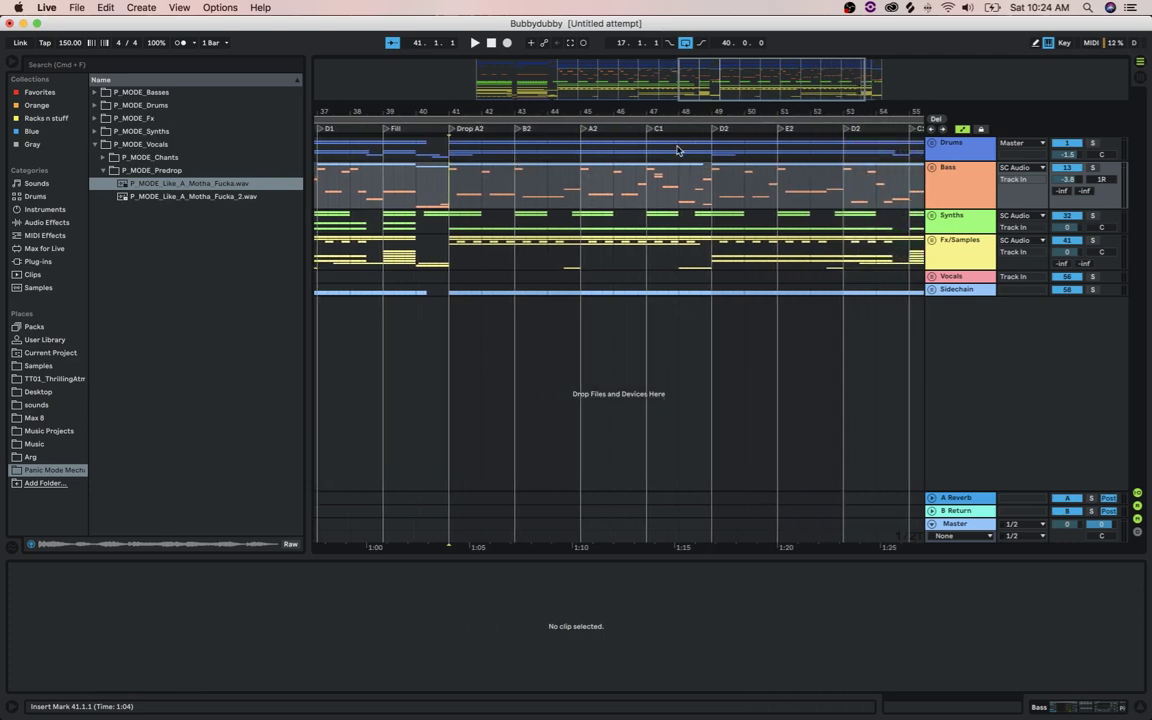
{"action": "key", "text": "minus"}
{"action": "key", "text": "minus"}
{"action": "key", "text": "minus"}
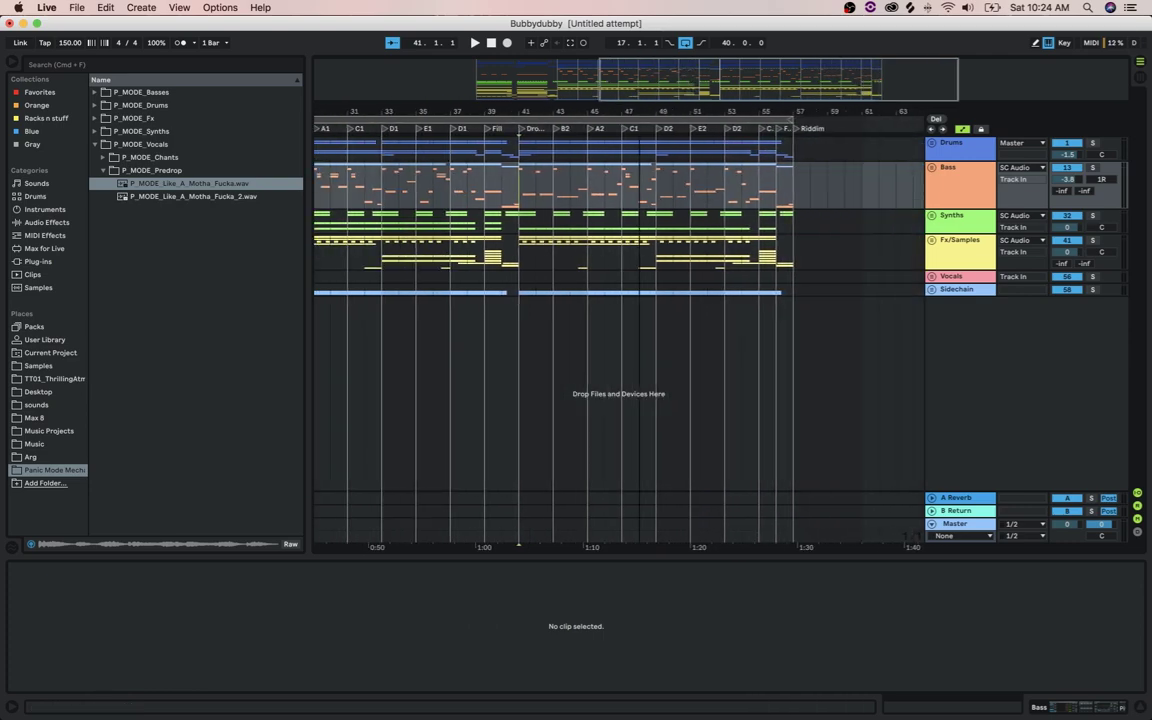
{"action": "scroll", "coordinate": [575, 170], "scroll_direction": "left", "scroll_amount": 8}
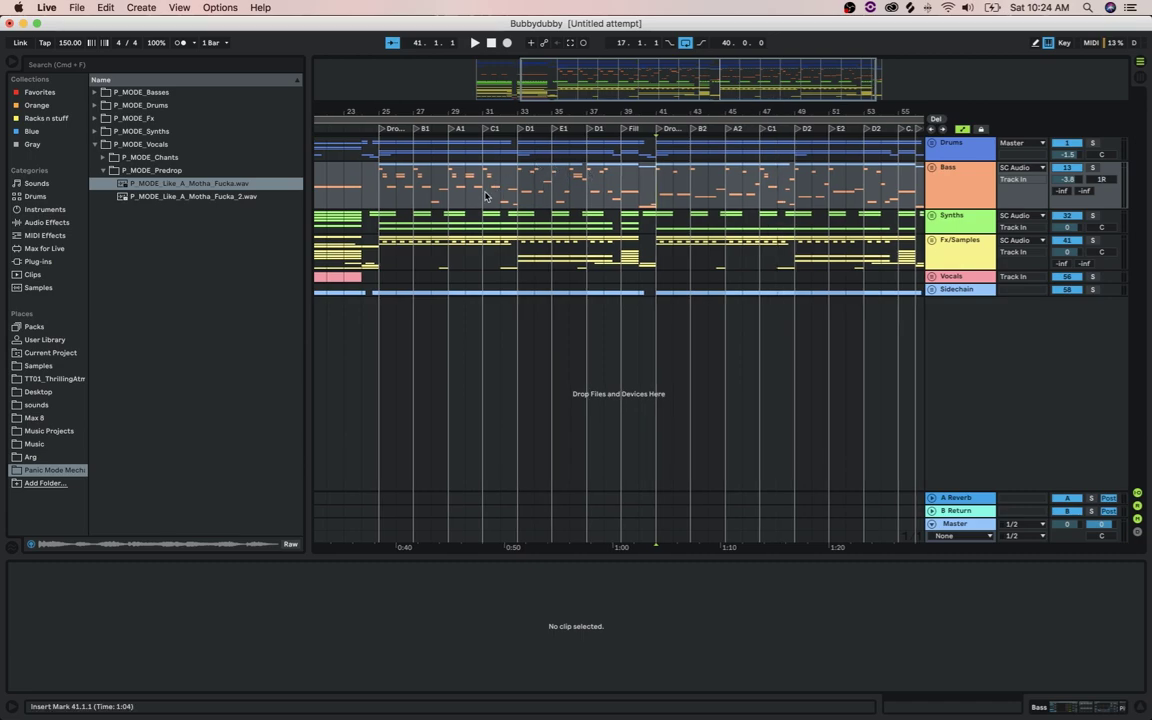
{"action": "left_click", "coordinate": [759, 171]}
{"action": "left_click_drag", "start_coordinate": [762, 170], "coordinate": [788, 168]}
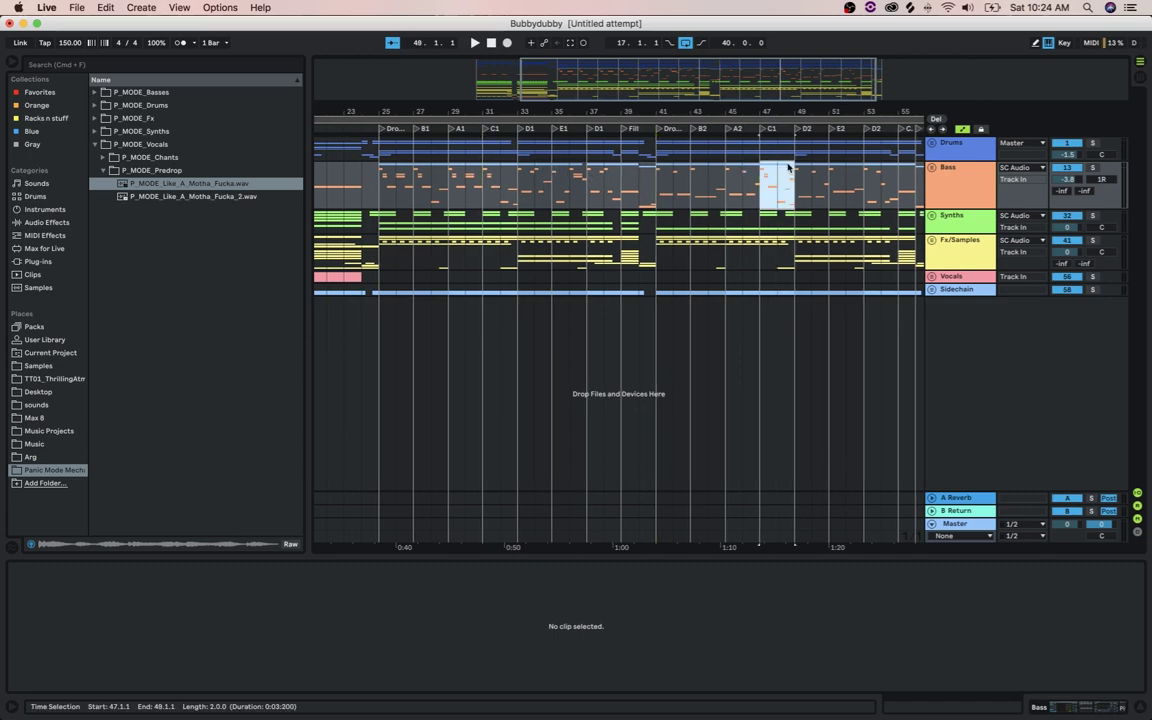
{"action": "left_click", "coordinate": [772, 128]}
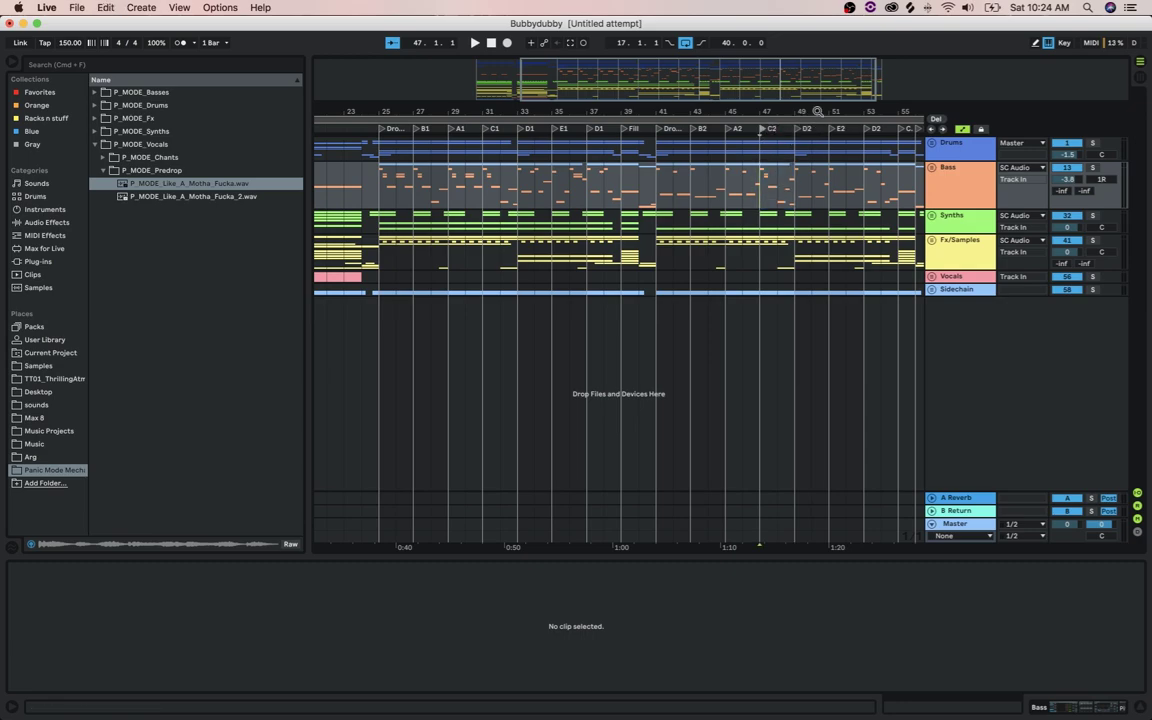
Unfold the Bass group and bring up the SUB track's Serum pitch bend automation from the Drop A1 marker
{"action": "left_click_drag", "start_coordinate": [817, 111], "coordinate": [605, 150]}
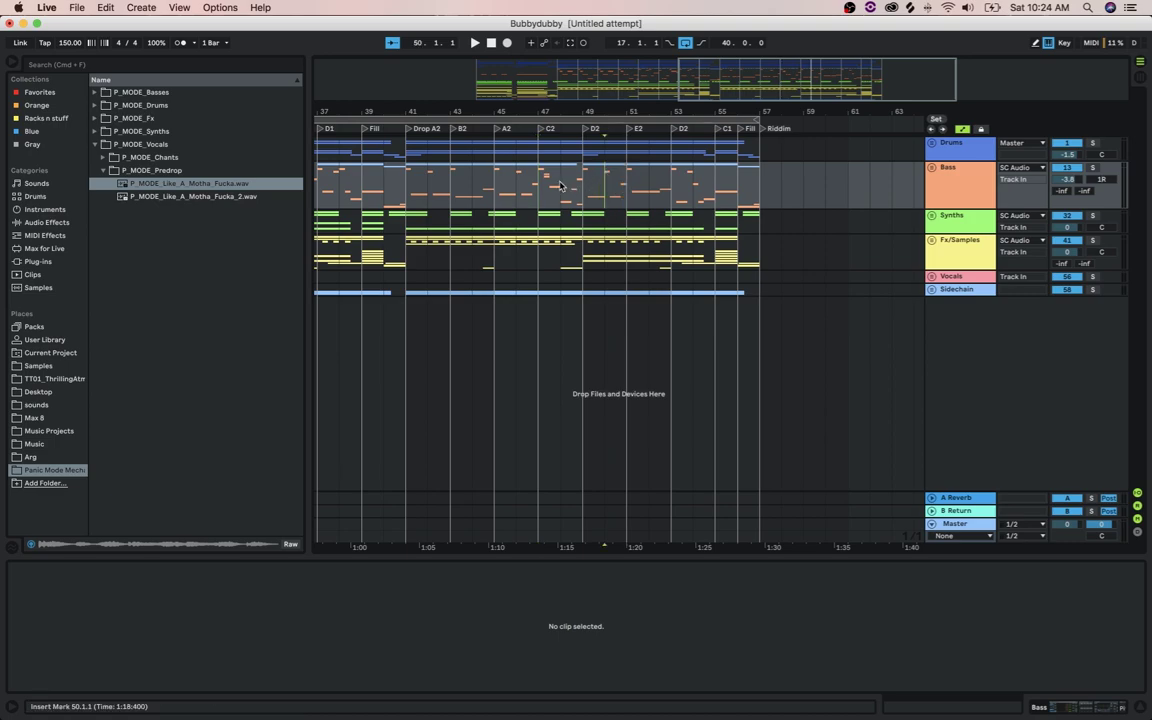
{"action": "scroll", "coordinate": [490, 193], "scroll_direction": "left", "scroll_amount": 10}
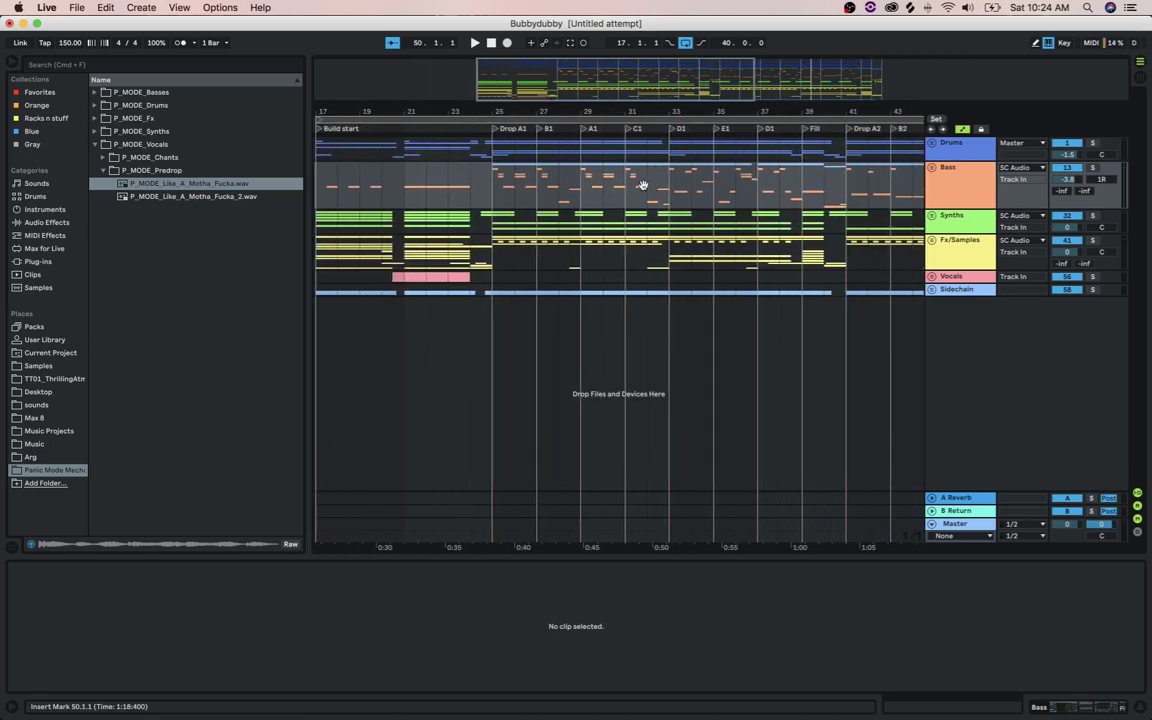
{"action": "left_click", "coordinate": [932, 168]}
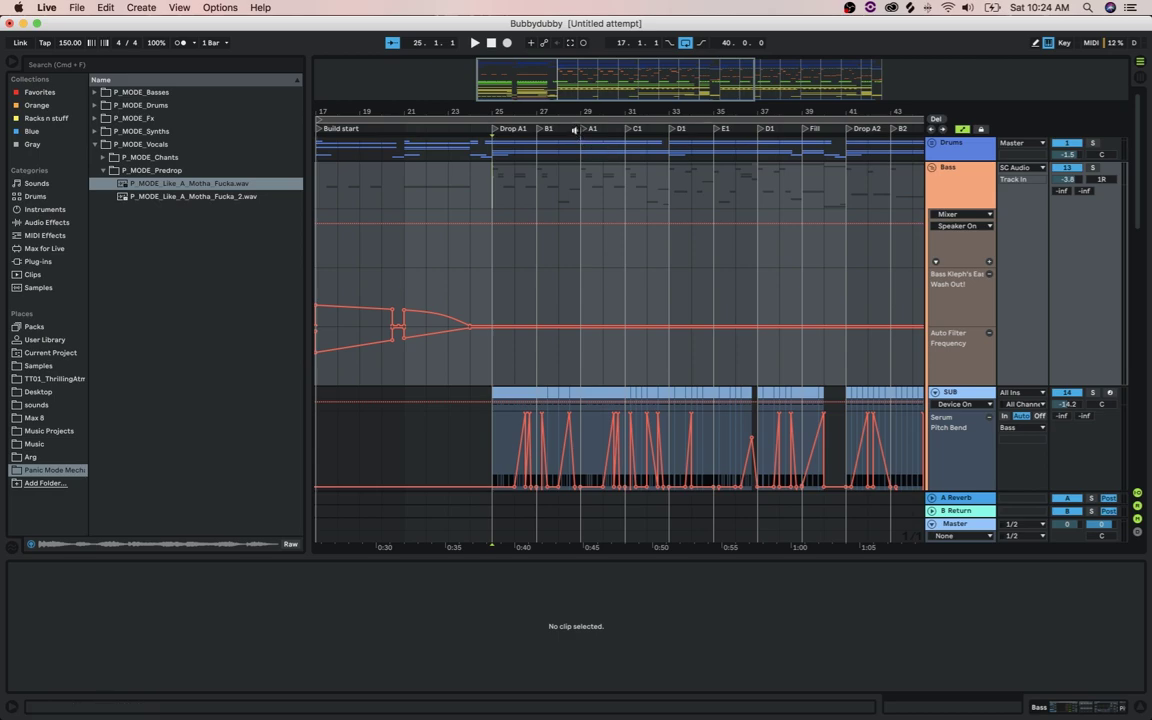
{"action": "left_click_drag", "start_coordinate": [509, 111], "coordinate": [533, 118]}
{"action": "scroll", "coordinate": [565, 173], "scroll_direction": "down", "scroll_amount": 6}
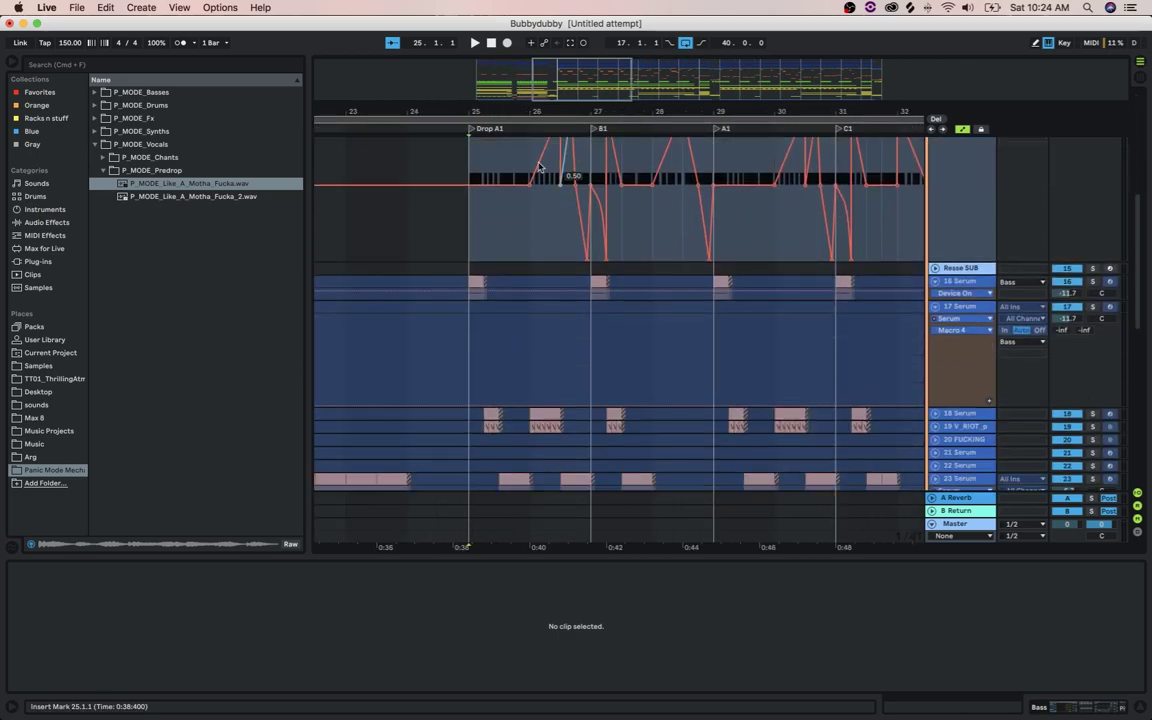
{"action": "scroll", "coordinate": [550, 180], "scroll_direction": "up", "scroll_amount": 1}
{"action": "scroll", "coordinate": [522, 186], "scroll_direction": "up", "scroll_amount": 2}
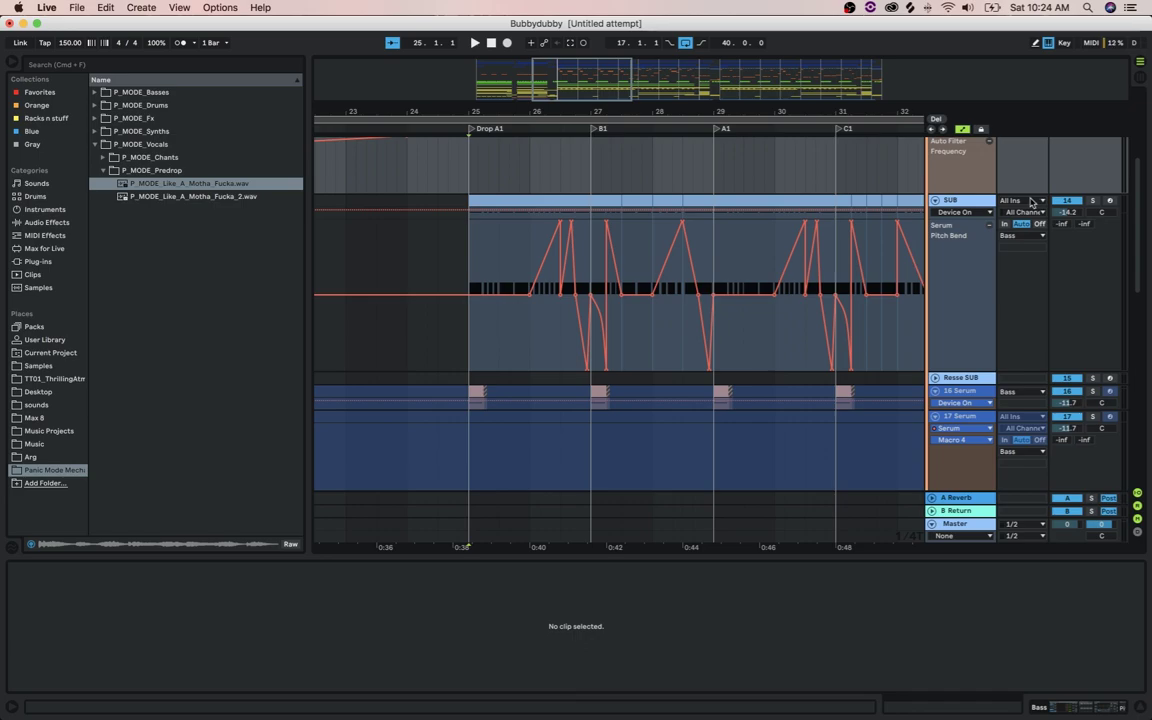
Play the soloed SUB track from bar 25 and select its pitch bend automation for bars 25 to 27
{"action": "scroll", "coordinate": [622, 300], "scroll_direction": "left", "scroll_amount": 2}
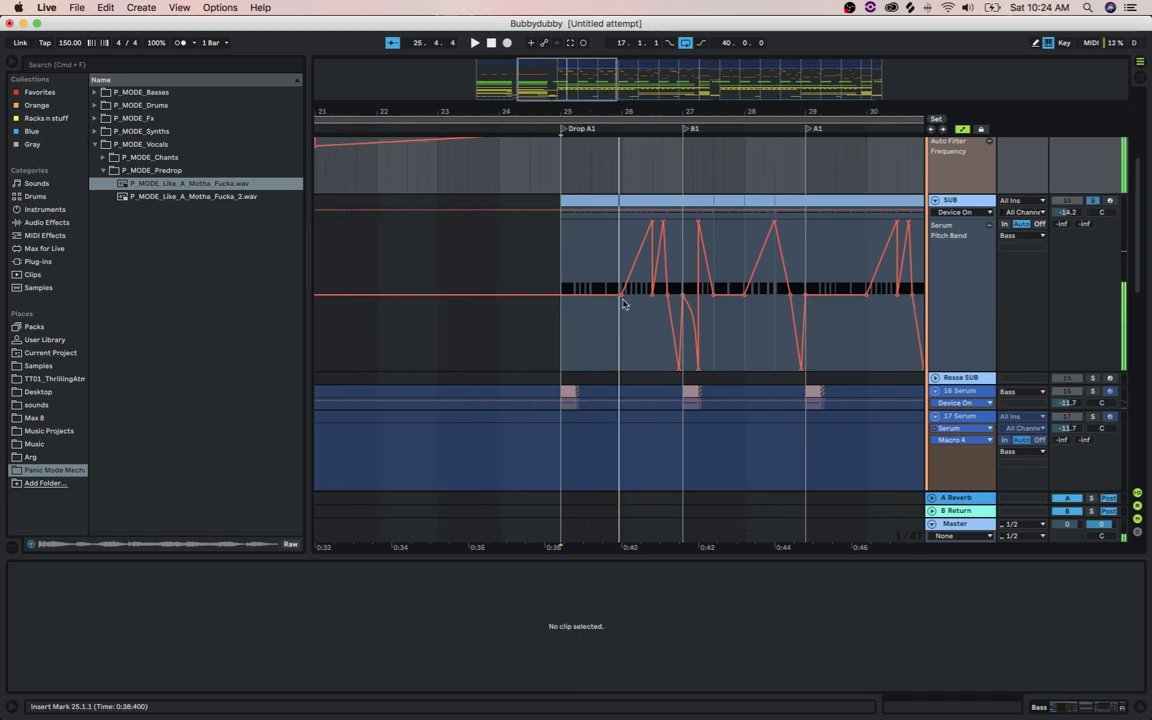
{"action": "left_click_drag", "start_coordinate": [560, 282], "coordinate": [684, 282]}
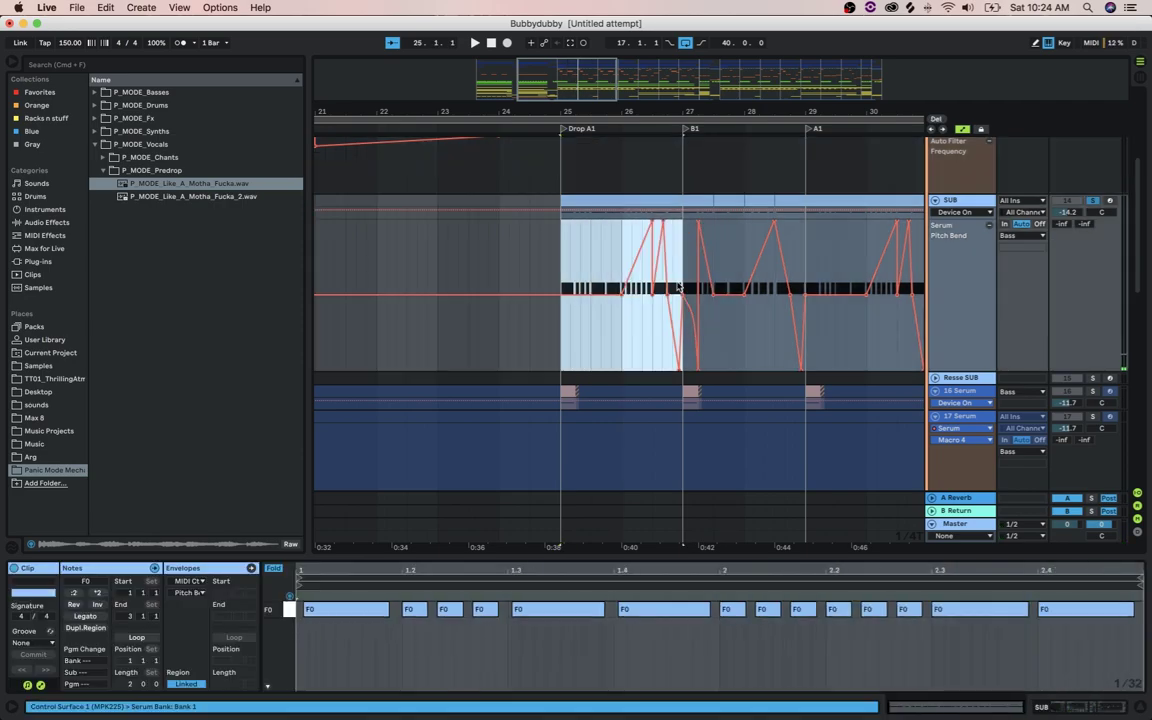
Fold the Bass group and select its build section from bar 17 to 25
{"action": "scroll", "coordinate": [708, 292], "scroll_direction": "up", "scroll_amount": 4}
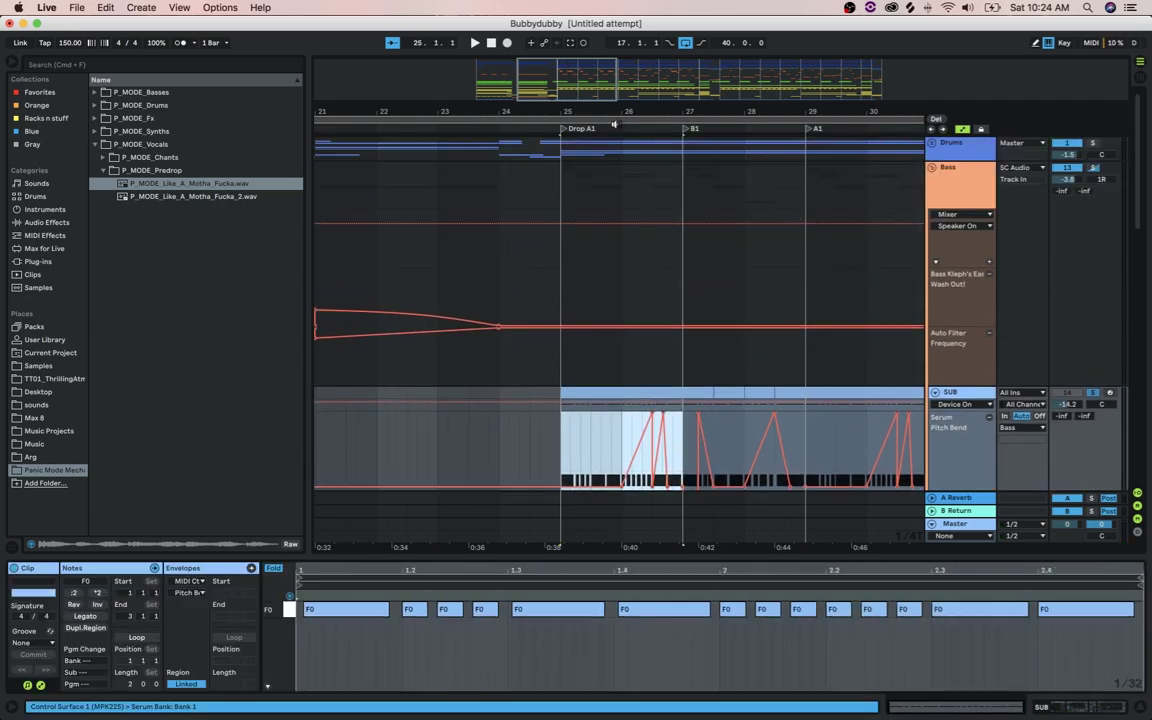
{"action": "left_click_drag", "start_coordinate": [567, 119], "coordinate": [461, 205]}
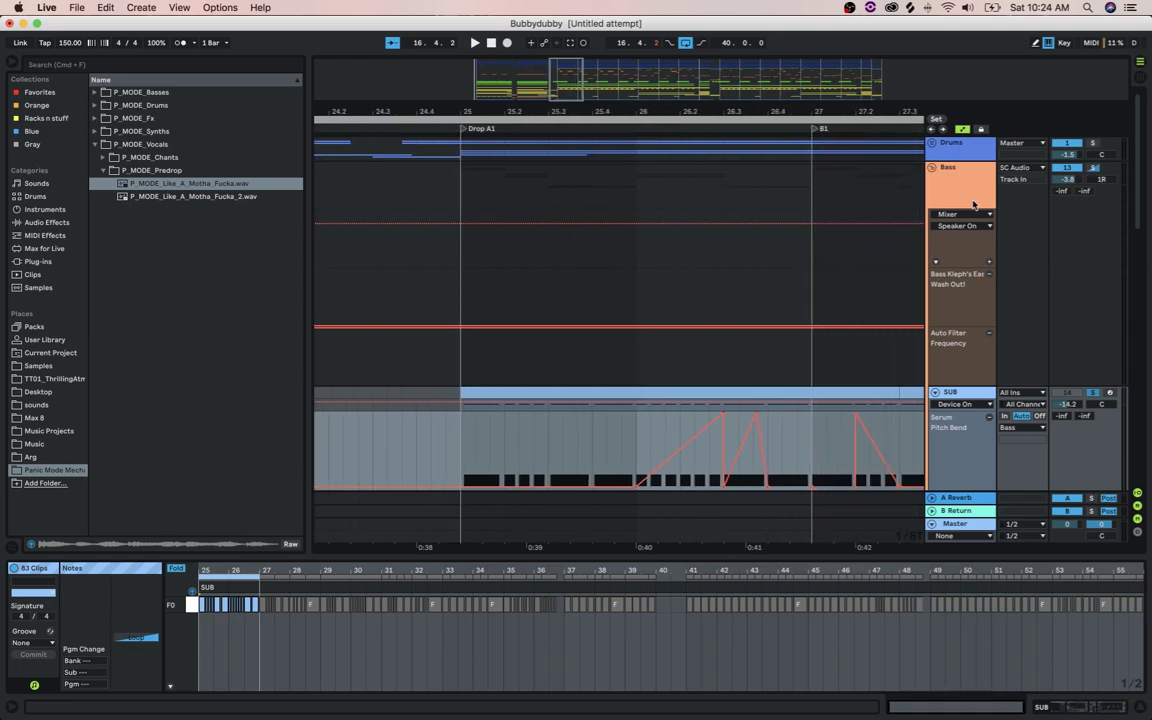
{"action": "left_click", "coordinate": [930, 168]}
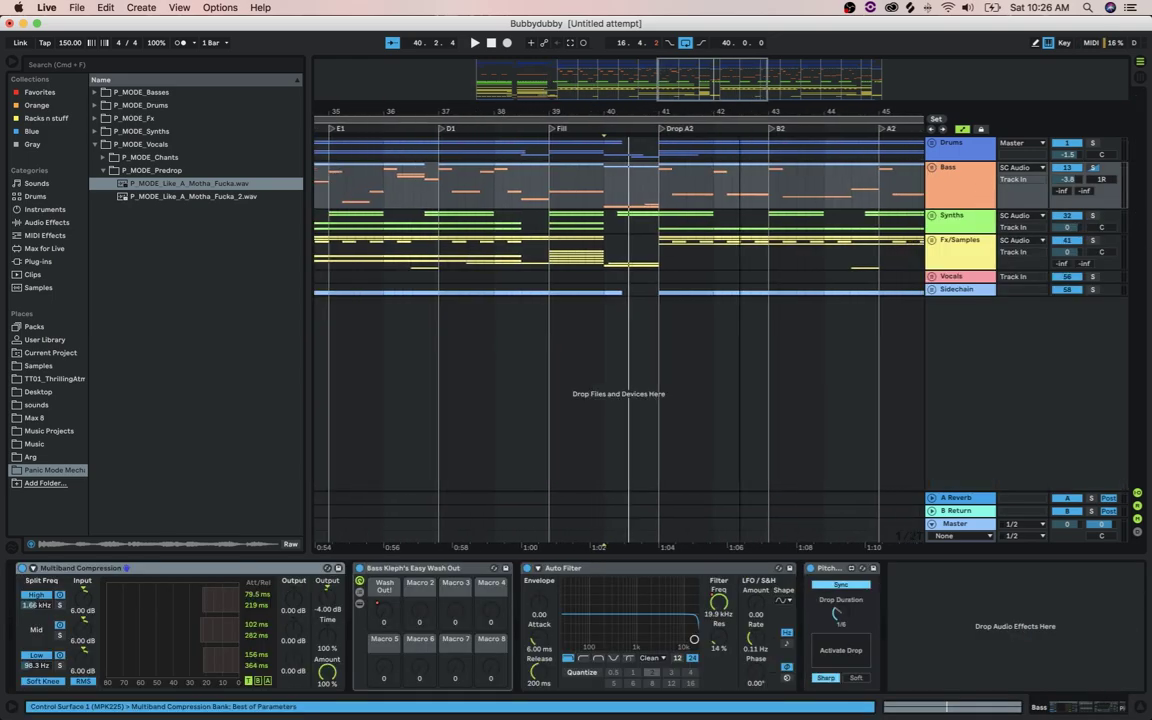
{"action": "left_click_drag", "start_coordinate": [648, 118], "coordinate": [648, 109]}
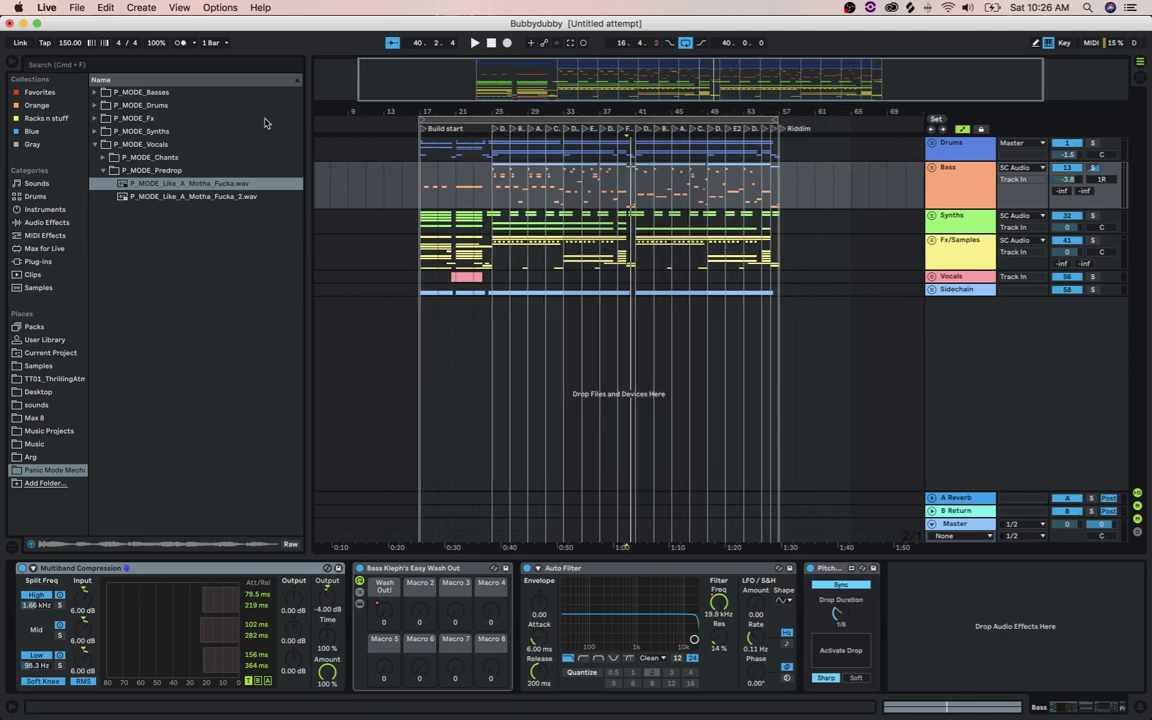
{"action": "left_click_drag", "start_coordinate": [421, 186], "coordinate": [492, 207]}
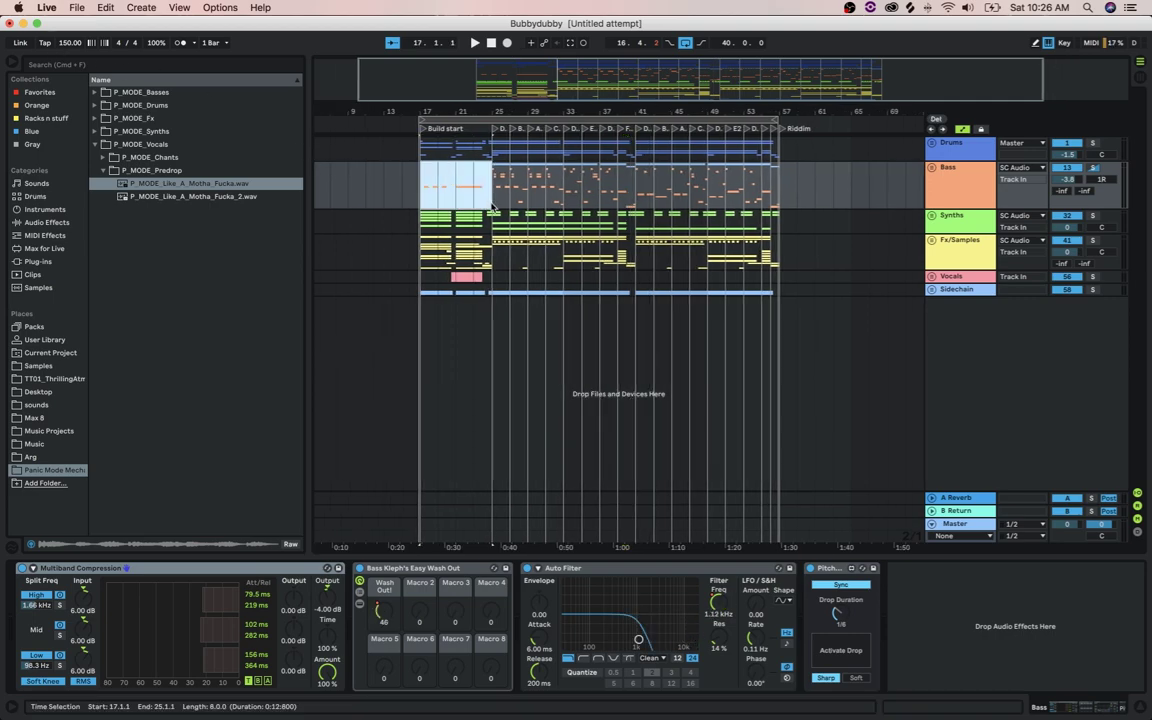
Select the whole drop from bar 25 to 57 across all groups from Drums to Sidechain
{"action": "left_click_drag", "start_coordinate": [485, 306], "coordinate": [768, 378]}
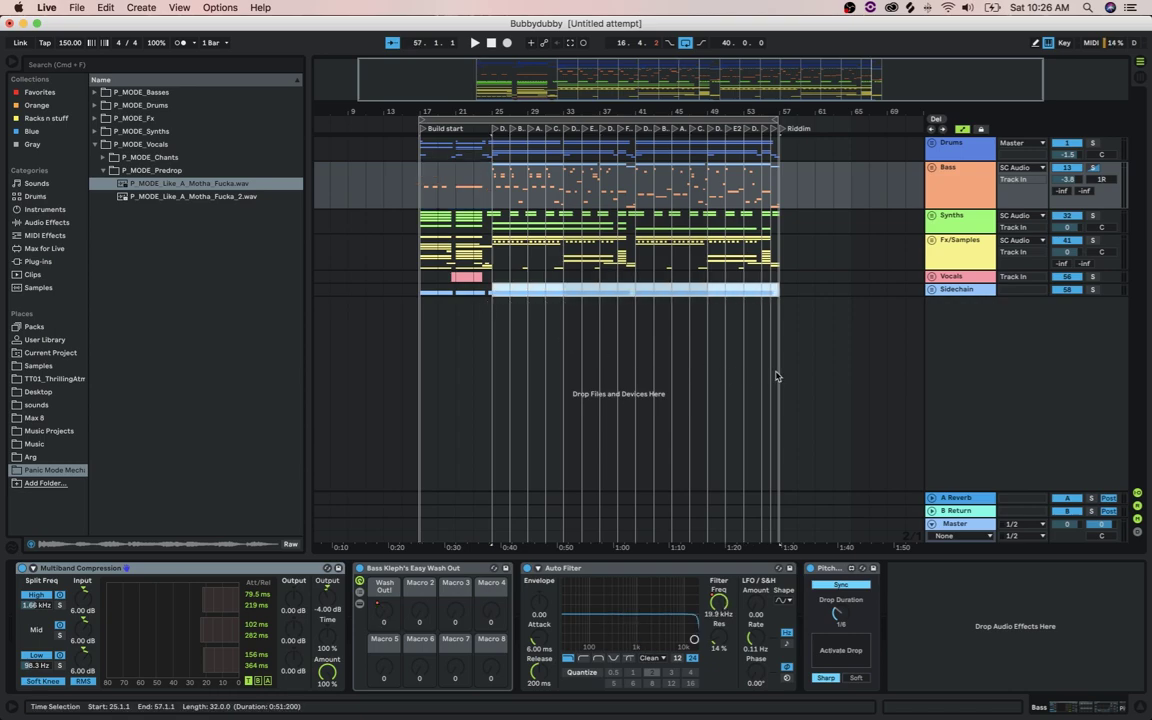
{"action": "left_click", "coordinate": [490, 292]}
{"action": "left_click_drag", "start_coordinate": [492, 148], "coordinate": [783, 357]}
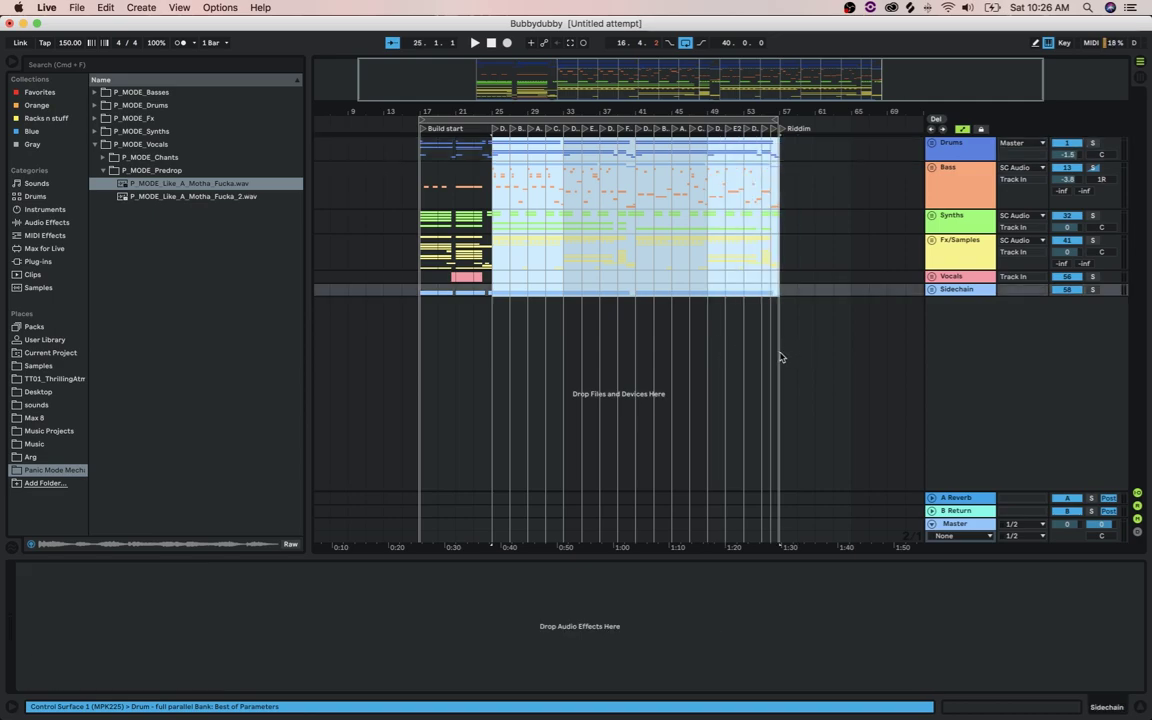